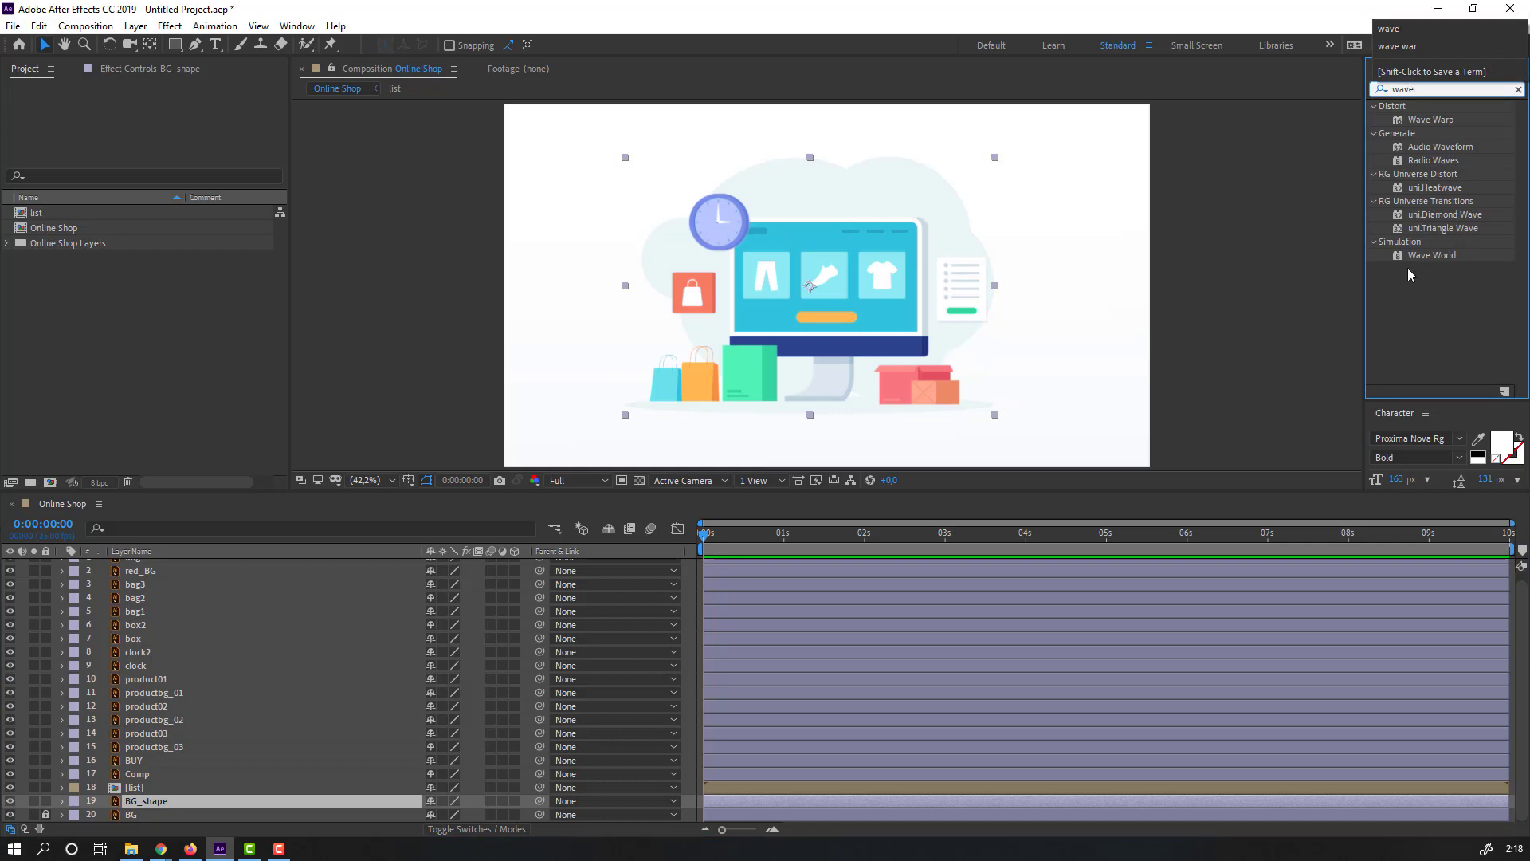
Apply the Wave Warp effect to the BG_shape layer with wave height 5 and wave width 80, and preview it.
left_click_drag(1433, 121, 152, 801)
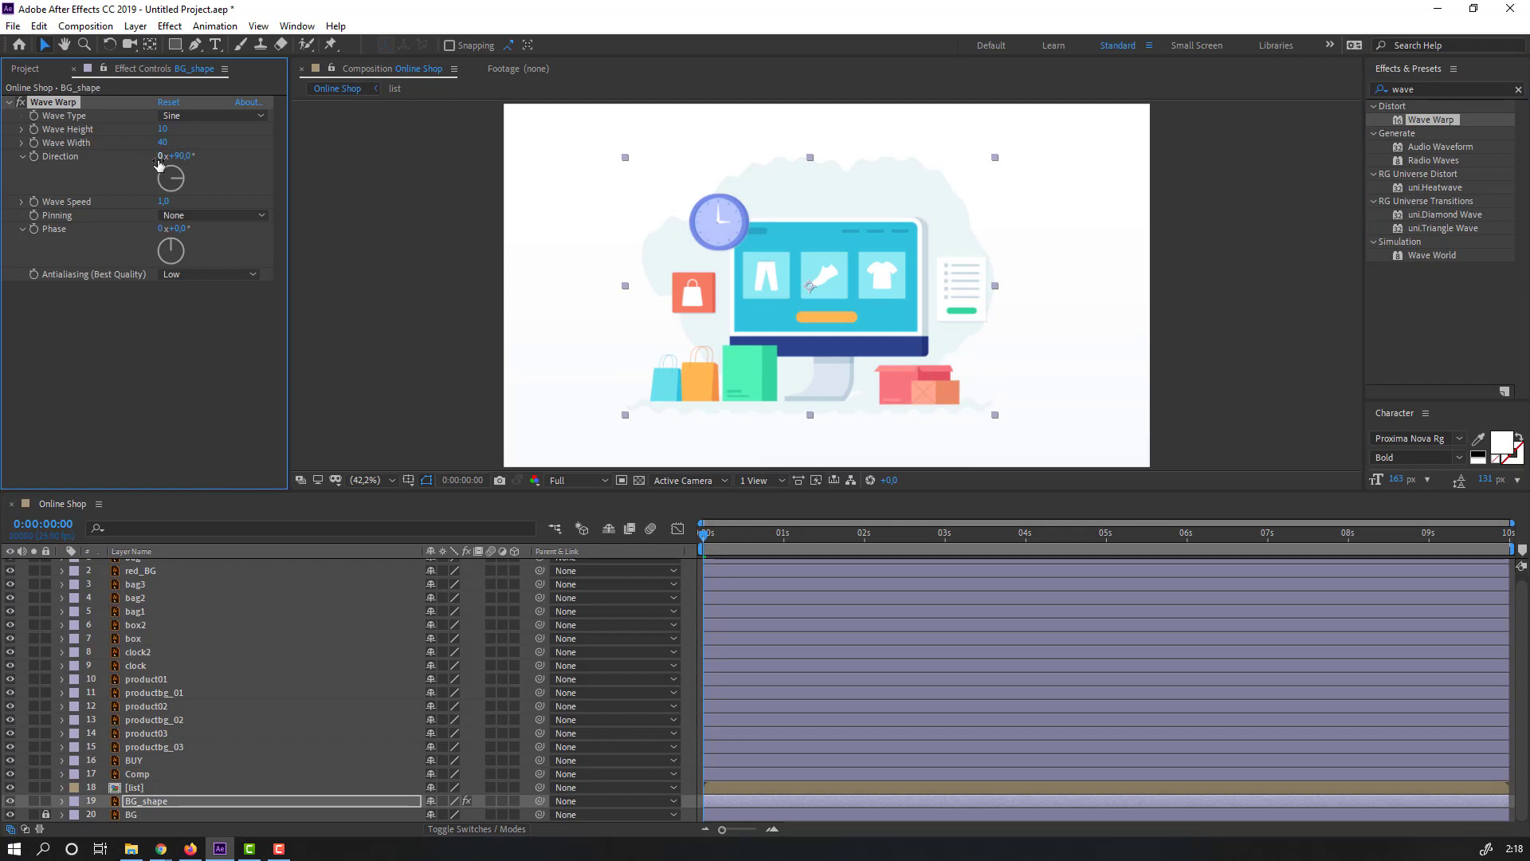
left_click_drag(191, 129, 158, 129)
key("Return")
left_click(162, 144)
type("80")
key("Return")
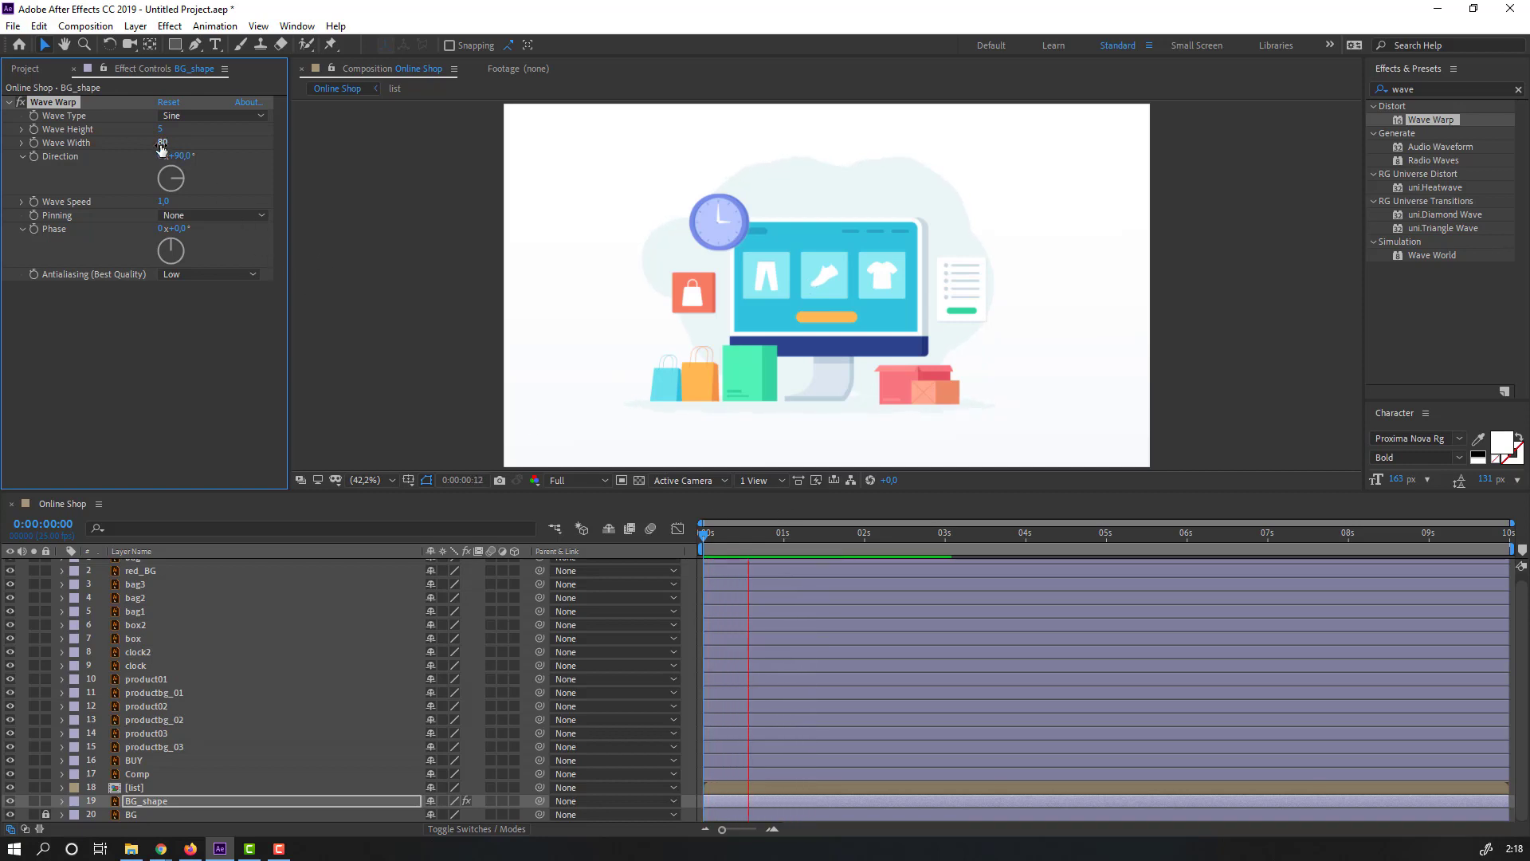
left_click_drag(162, 147, 201, 146)
key("space")
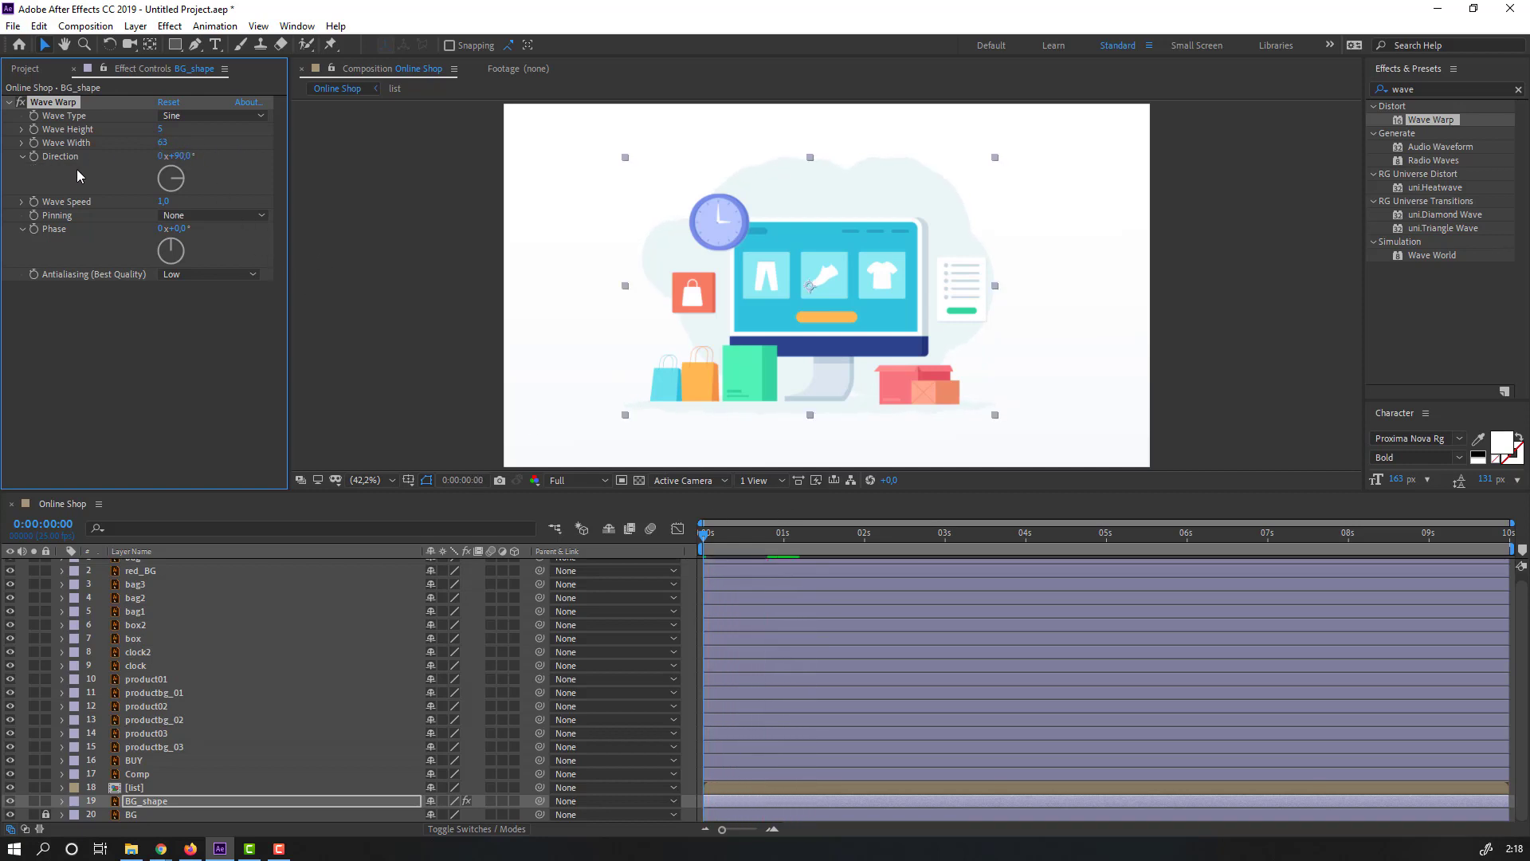
key("space")
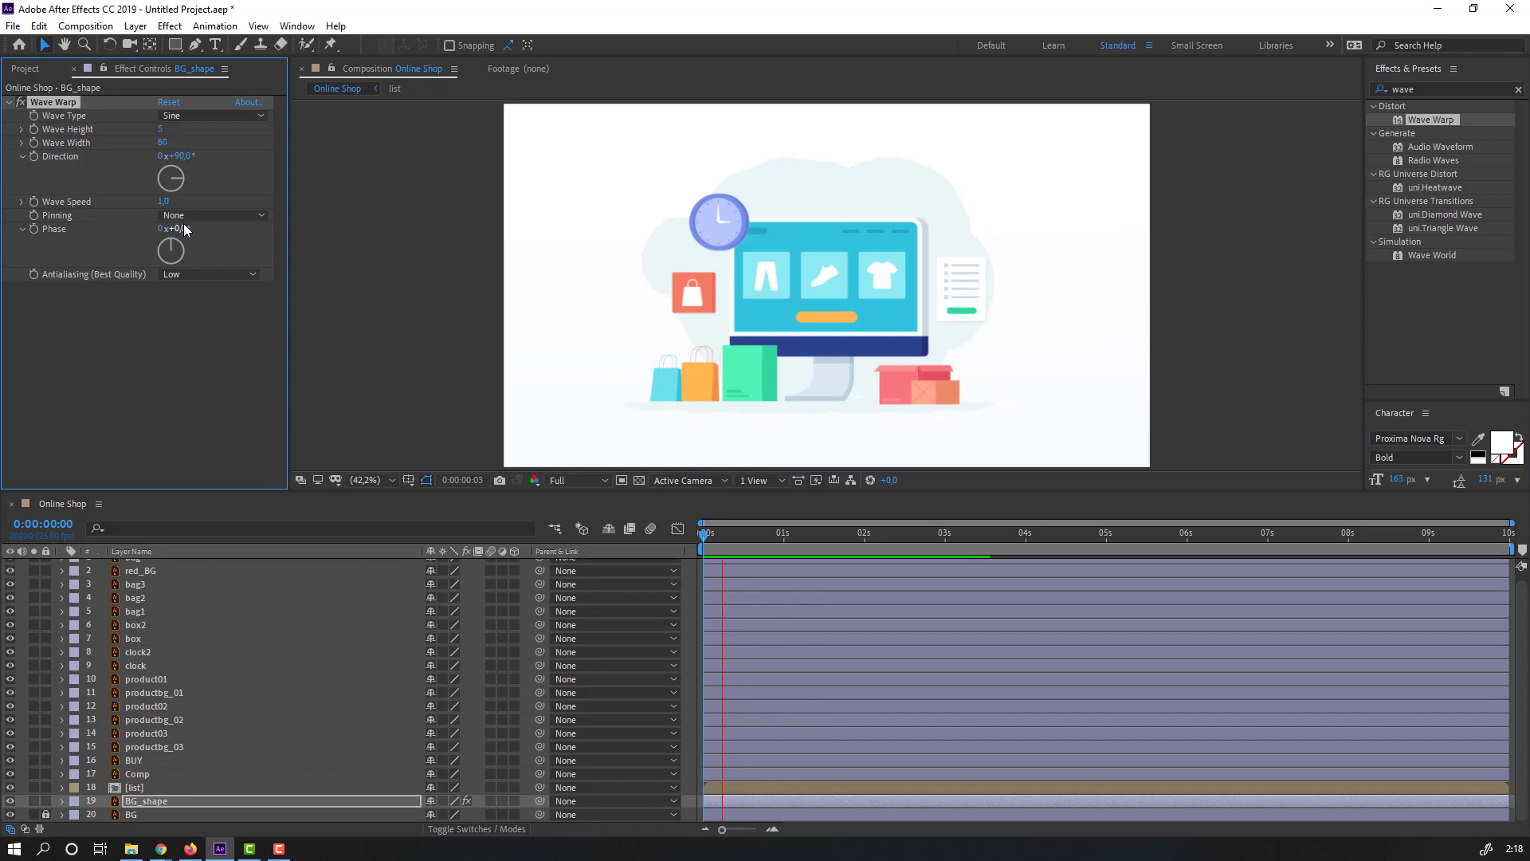
Set the Wave Warp height to 7, preview the motion, and lock the BG_shape layer.
left_click(163, 130)
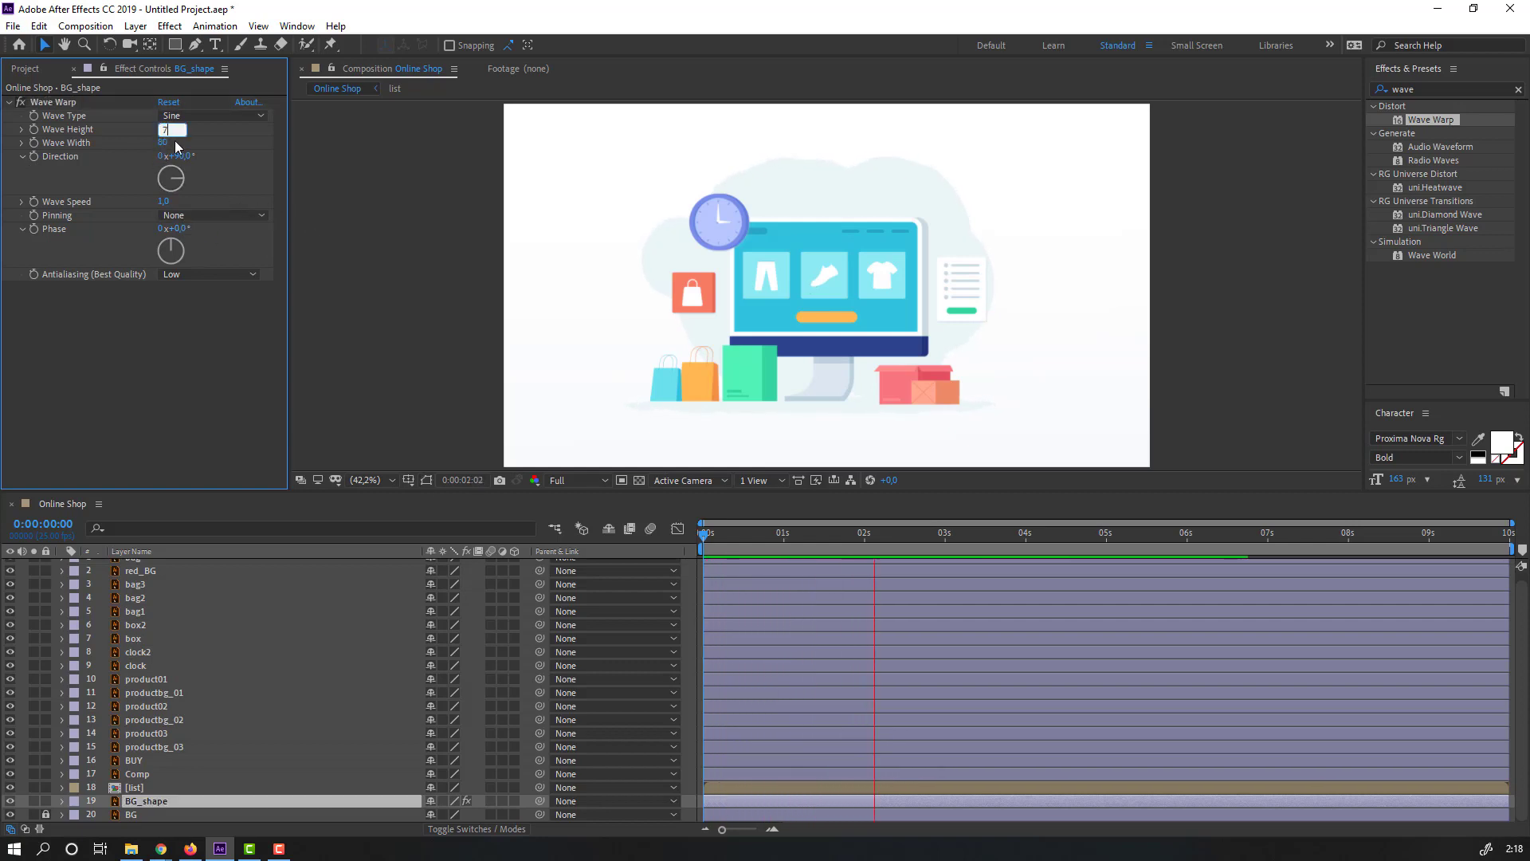
type("7")
key("Return")
key("space")
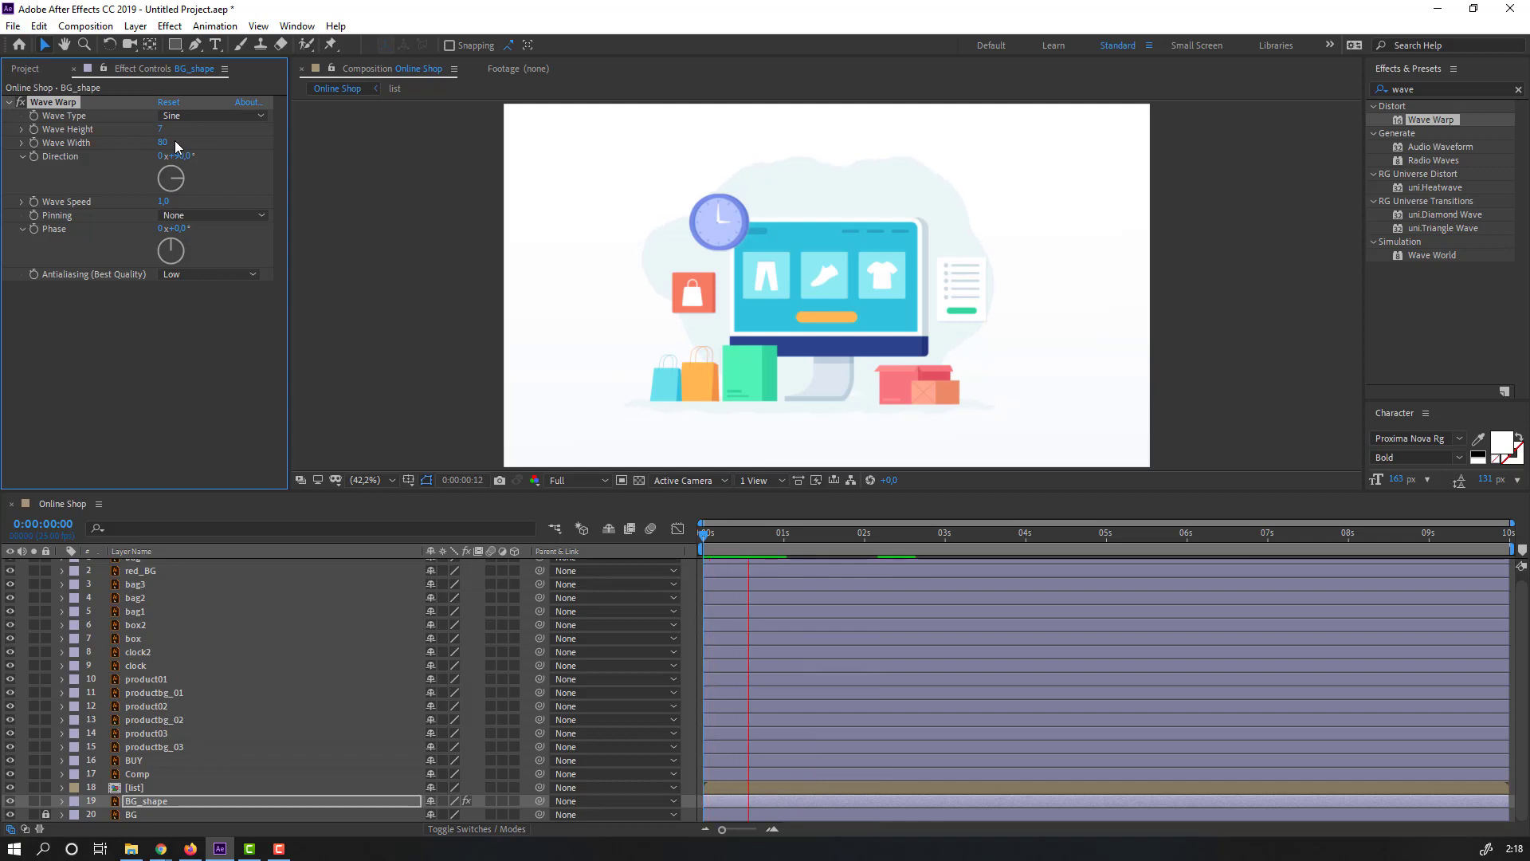
left_click_drag(794, 535, 703, 535)
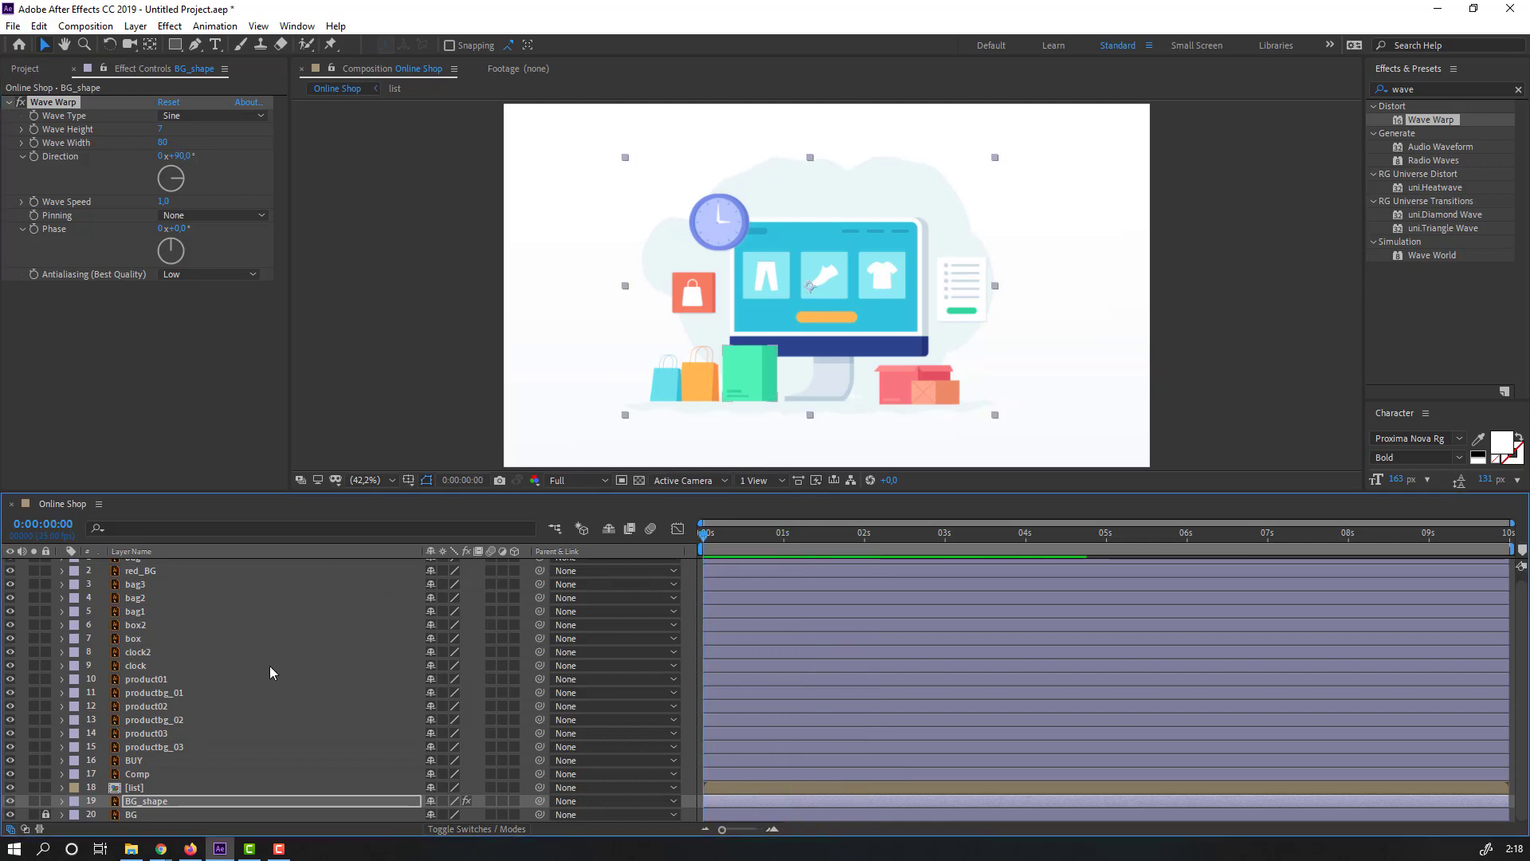
left_click(45, 801)
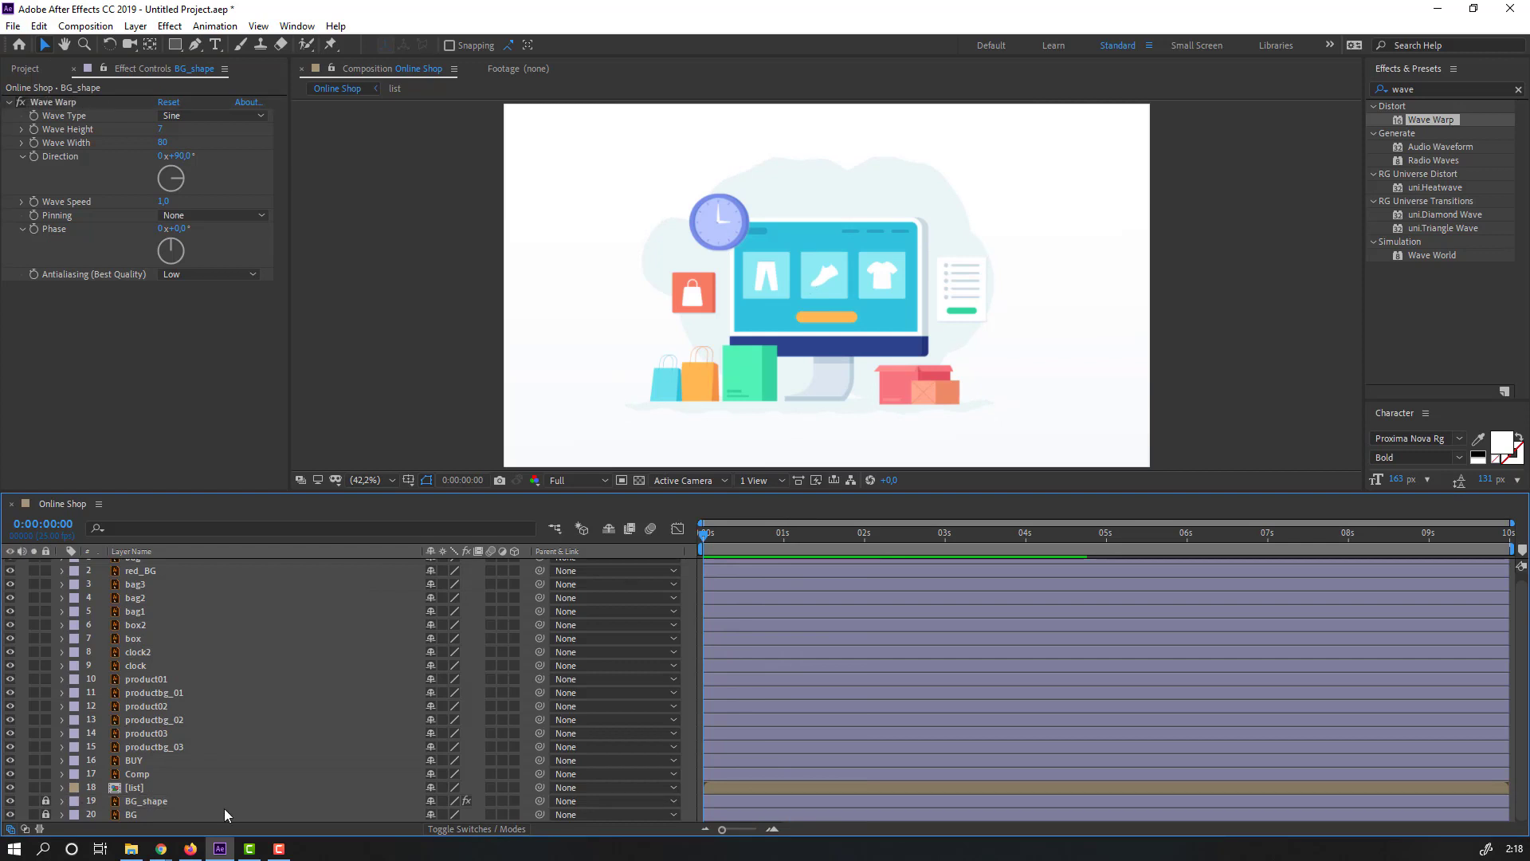
scroll(211, 793, "up", 1)
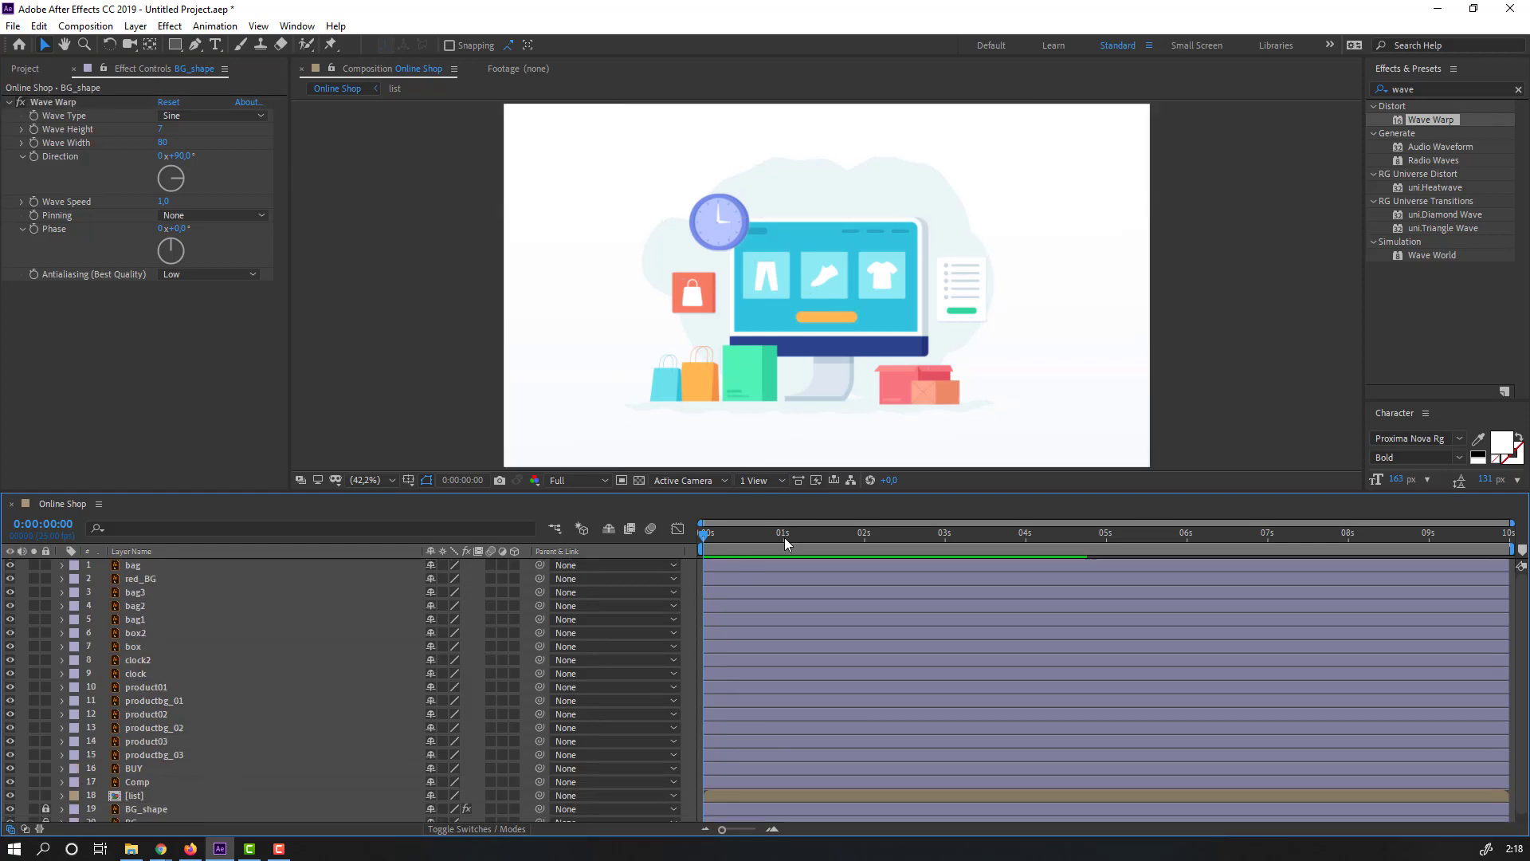
Keyframe the Comp layer's current position at 0:00:01:20 and an off-canvas start at 0:00:00:00 with X position 2241.1.
left_click_drag(785, 538, 852, 545)
left_click(144, 787)
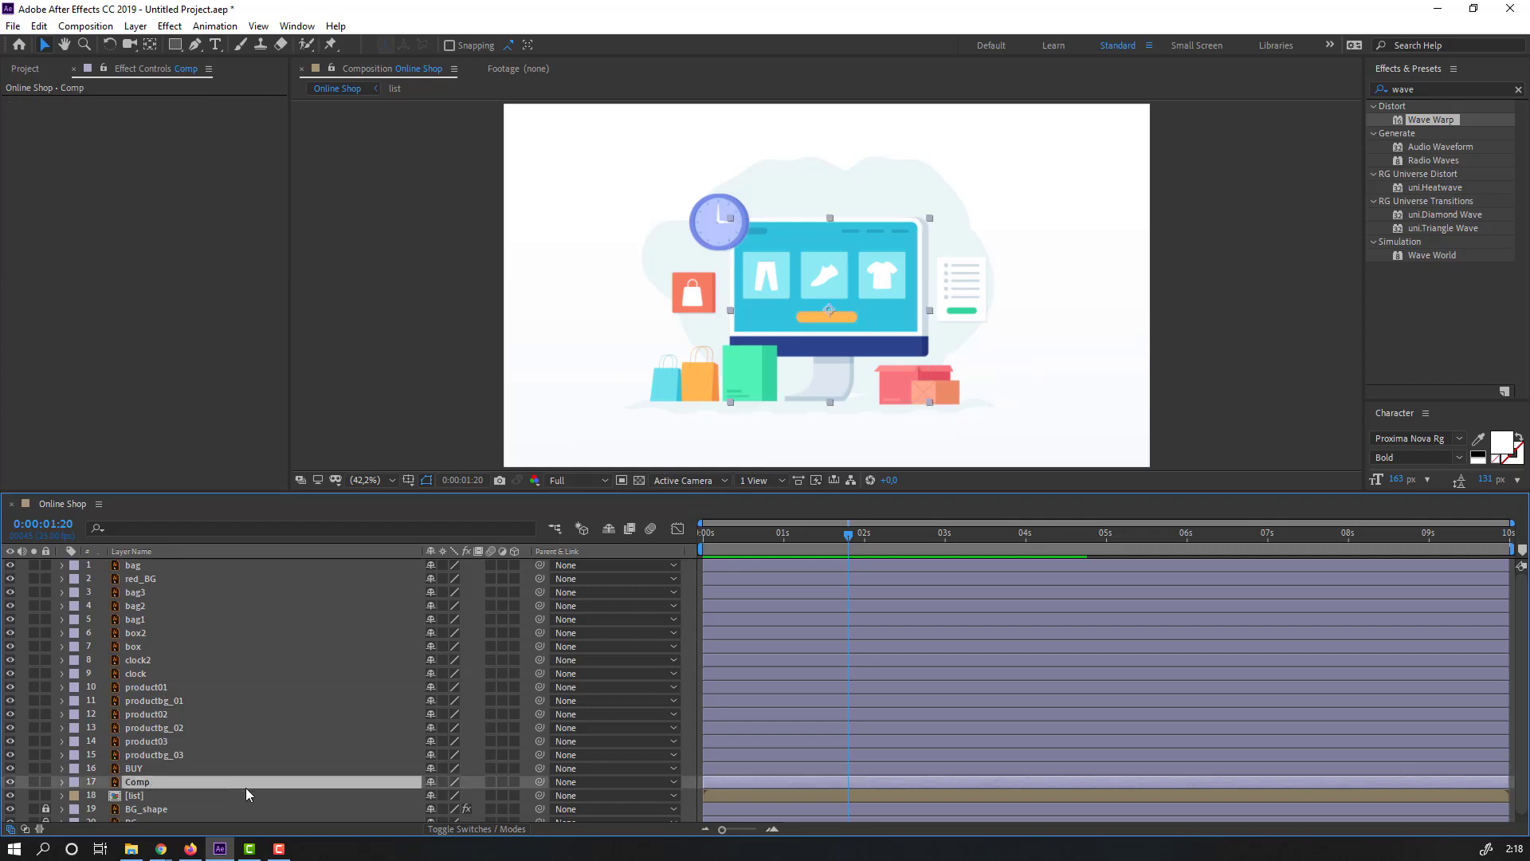
key("p")
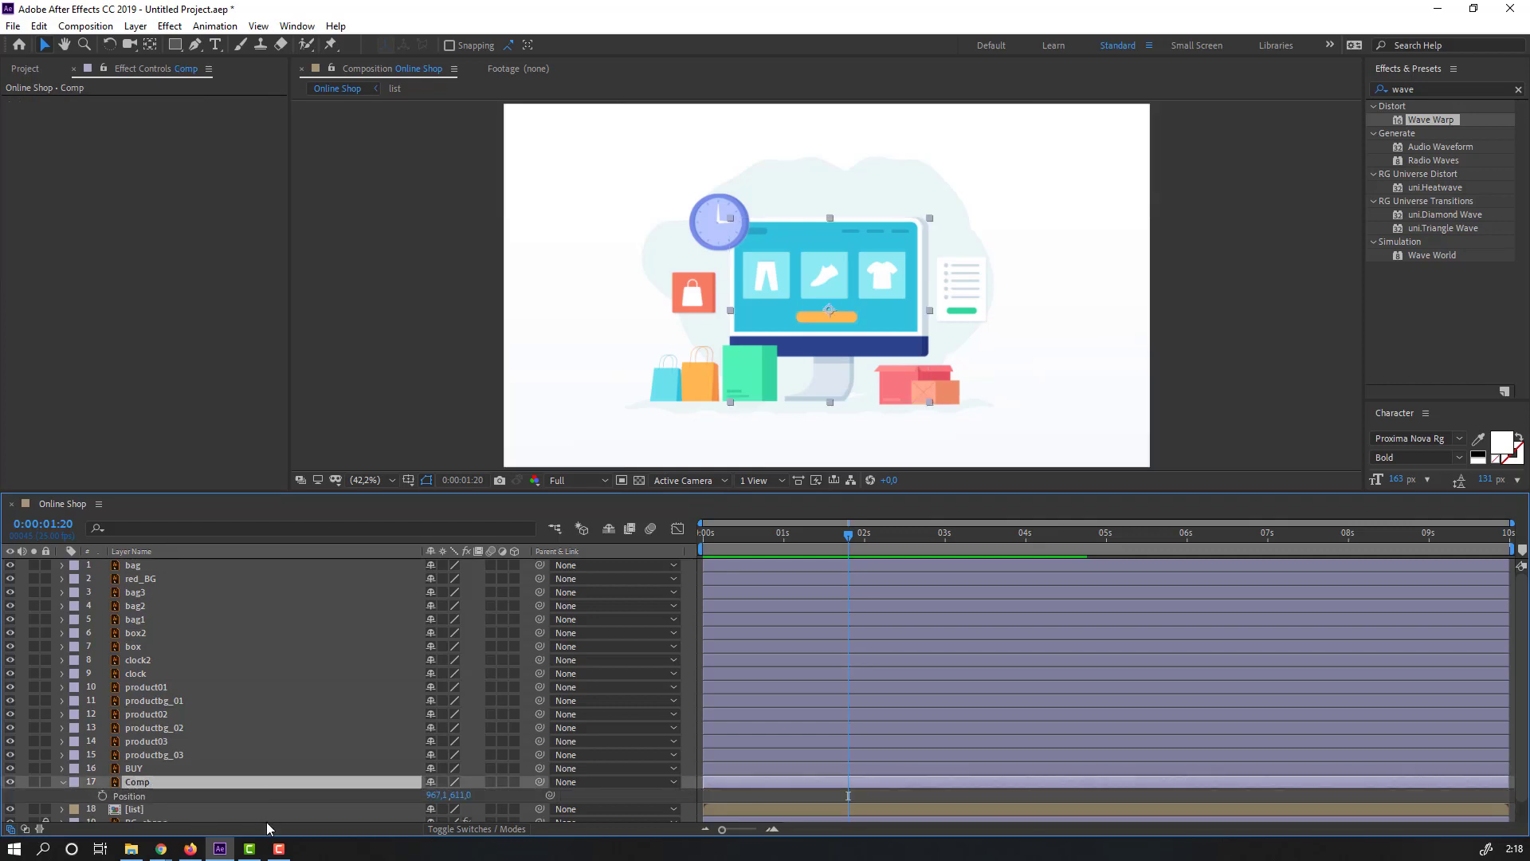
left_click(102, 796)
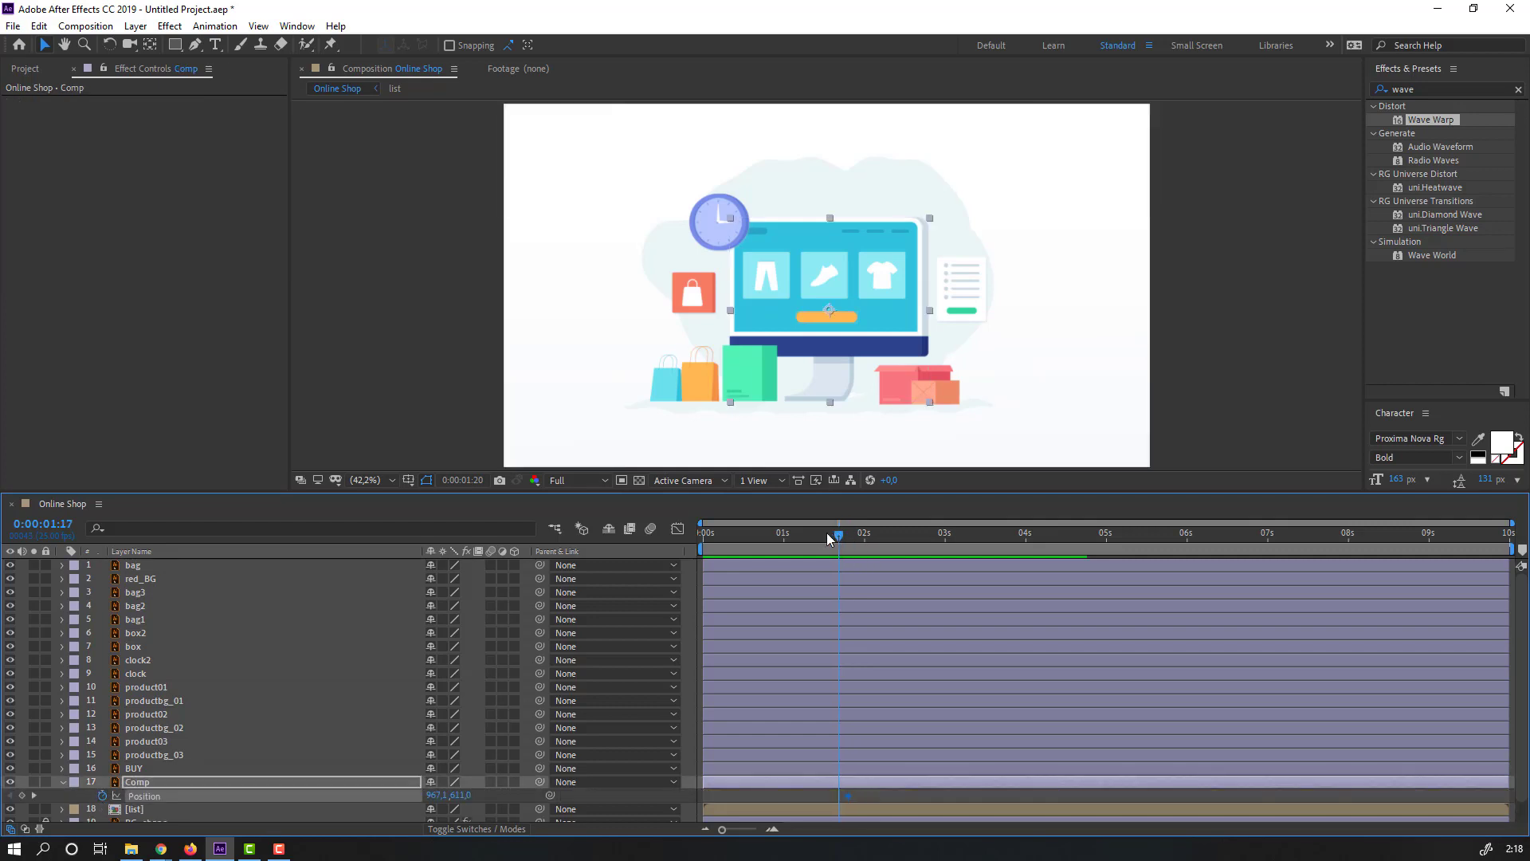
left_click_drag(429, 795, 1426, 769)
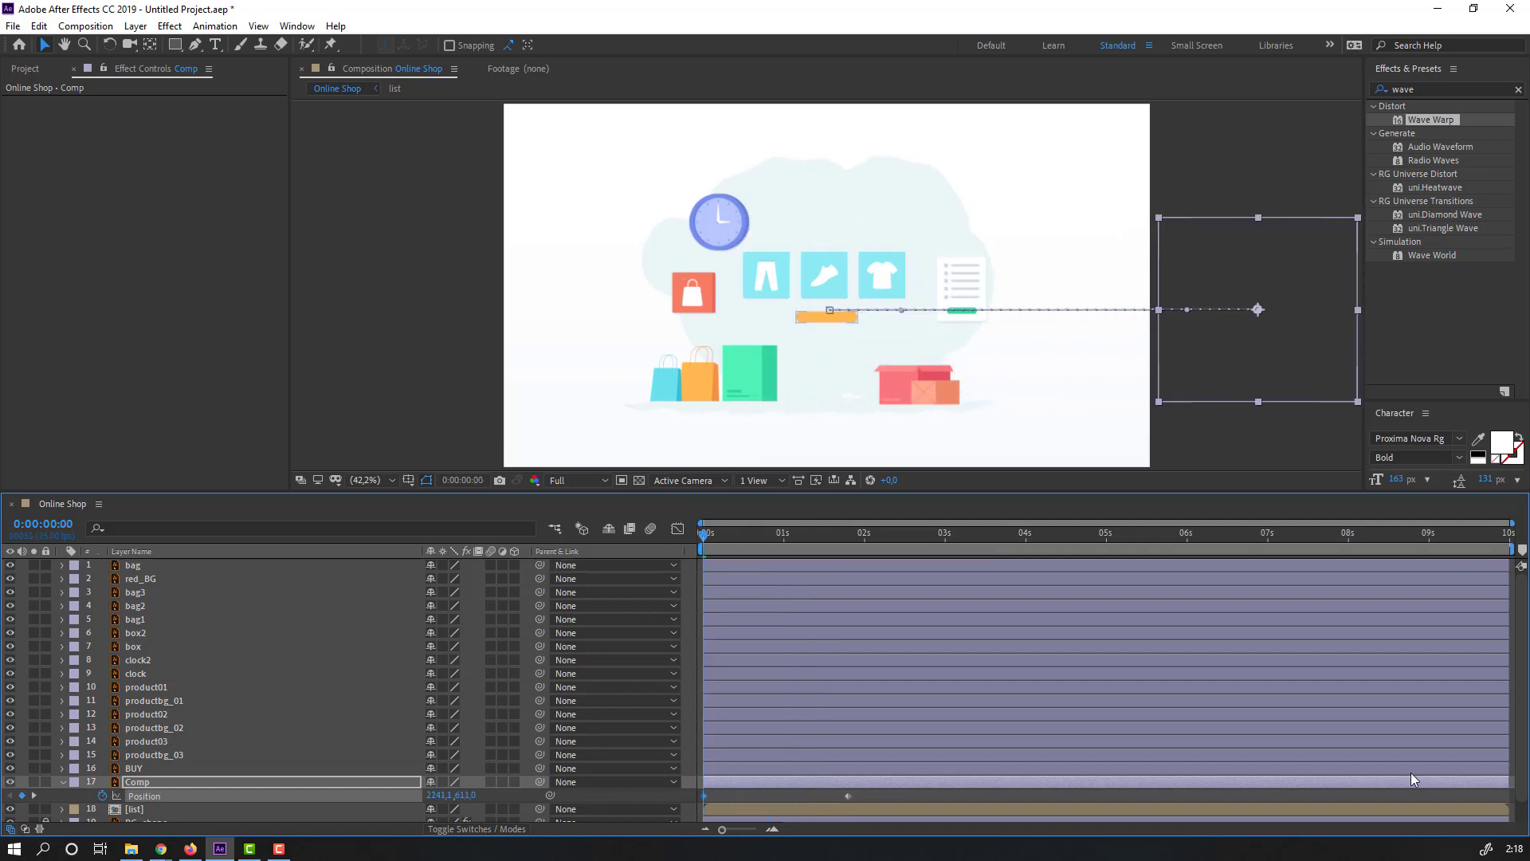
Apply Easy Ease to both position keyframes of the Comp layer.
left_click_drag(869, 796, 700, 800)
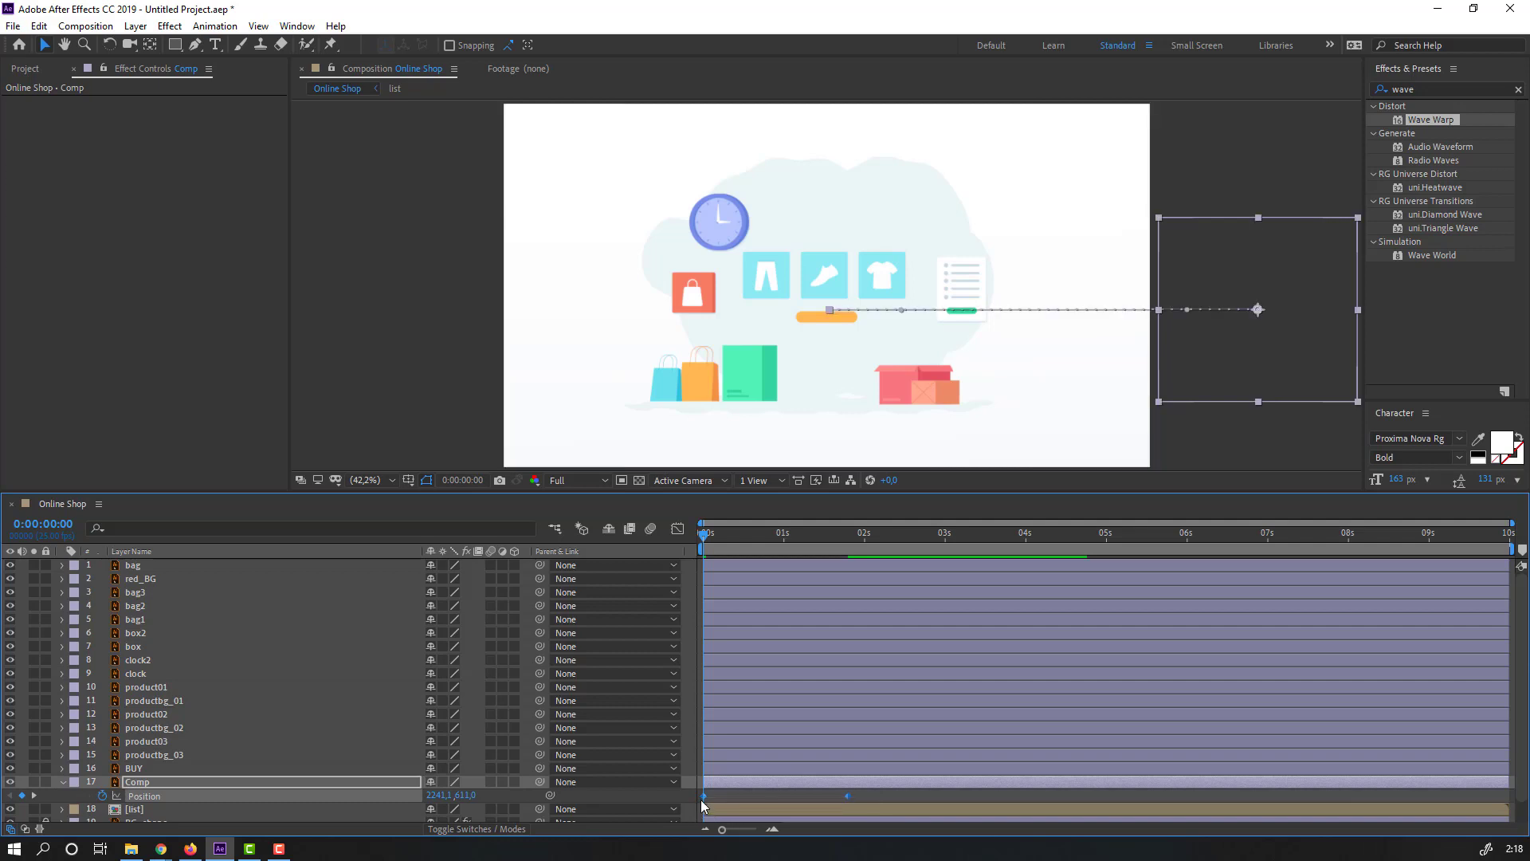
right_click(702, 797)
mouse_move(825, 789)
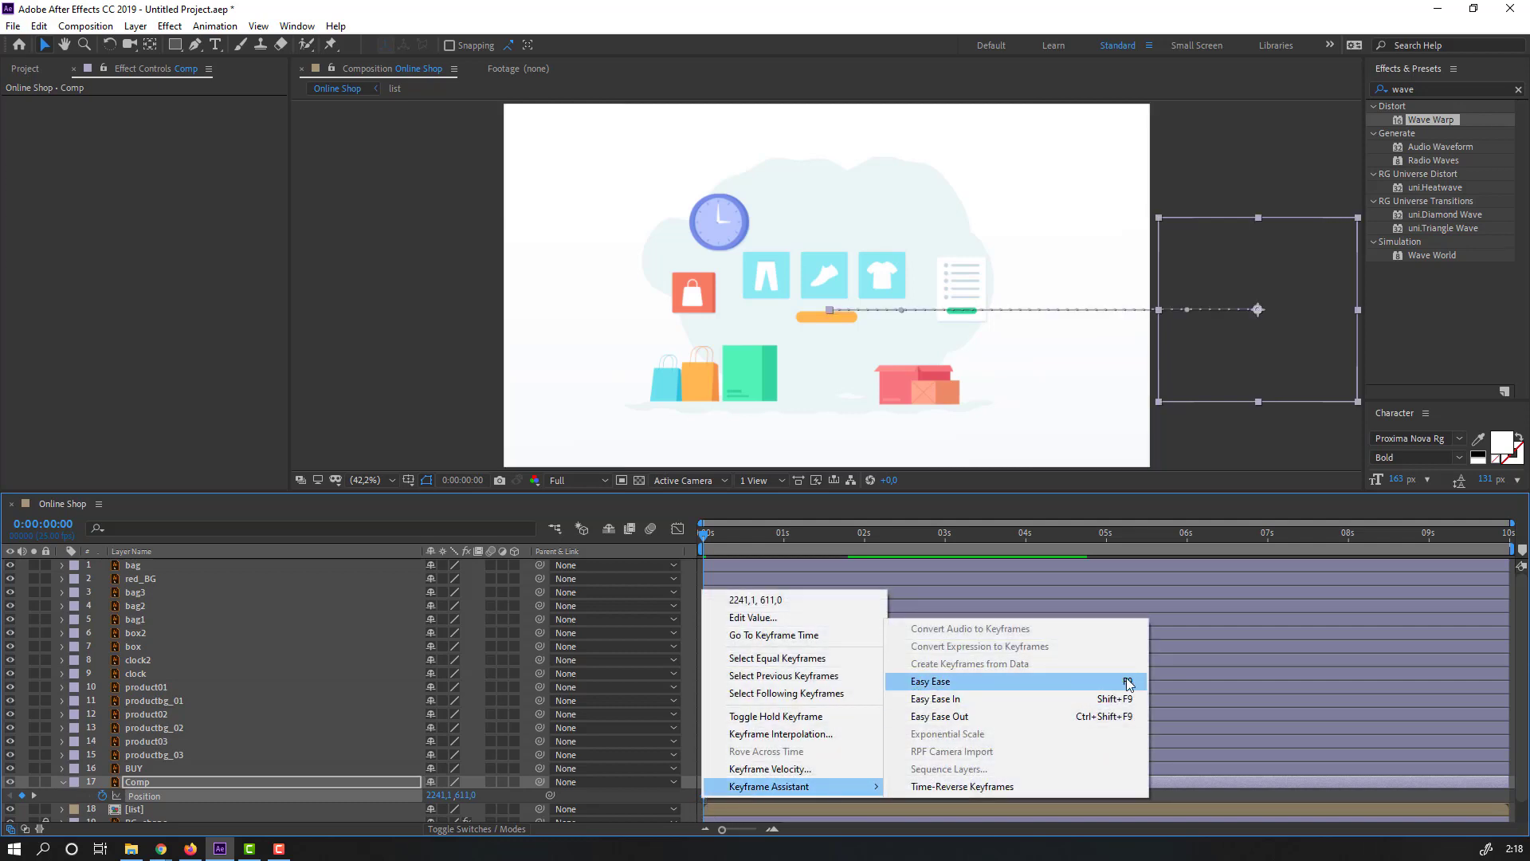
left_click(1129, 683)
Reshape the Comp position speed graph for a fast start and a long slow-down, and preview the motion.
left_click(678, 529)
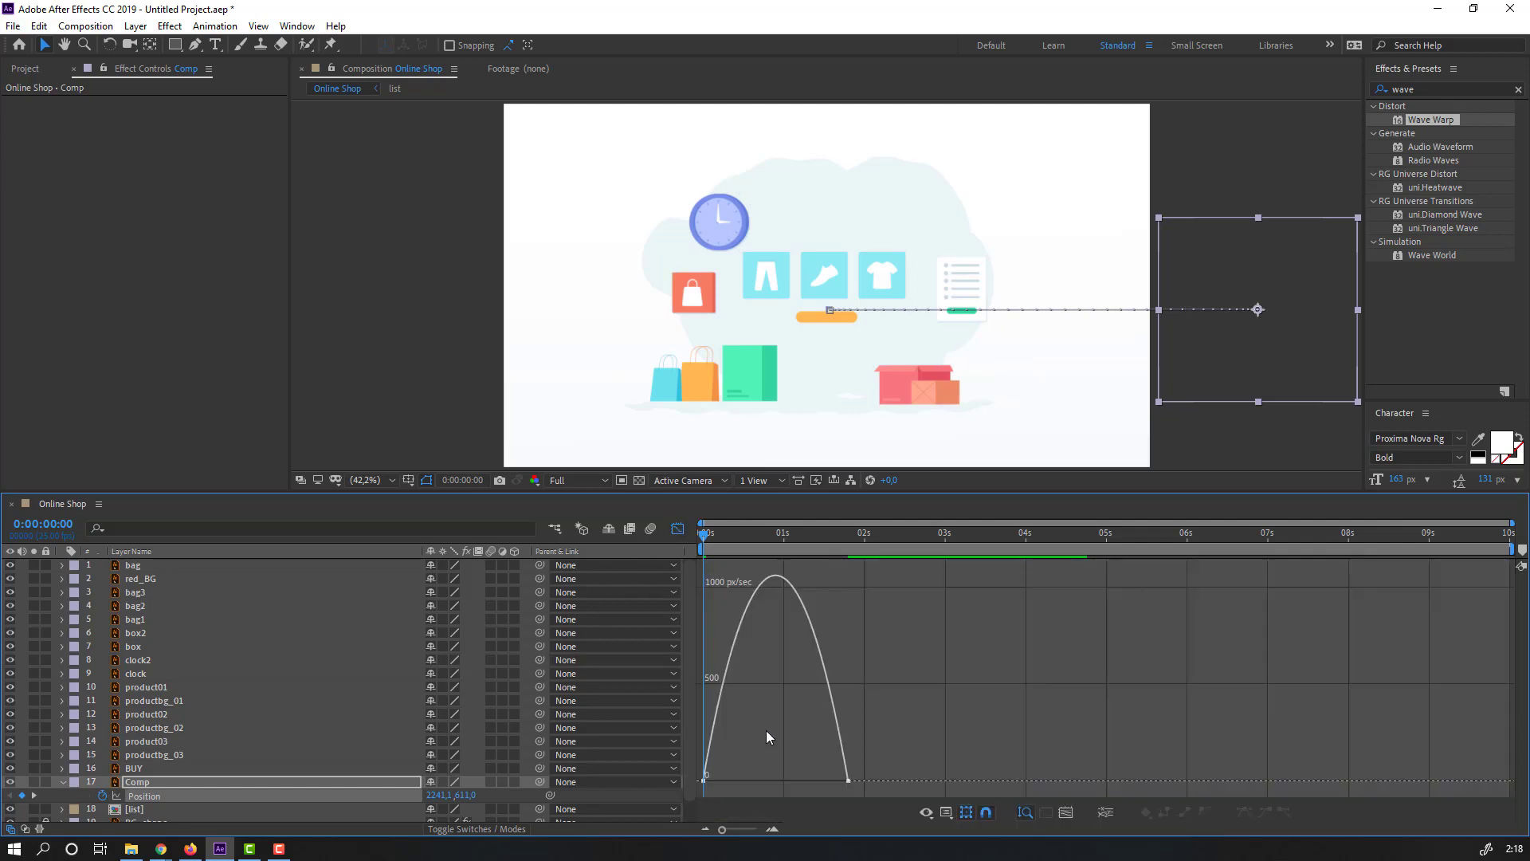
left_click(849, 781)
left_click_drag(824, 782, 784, 781)
key("space")
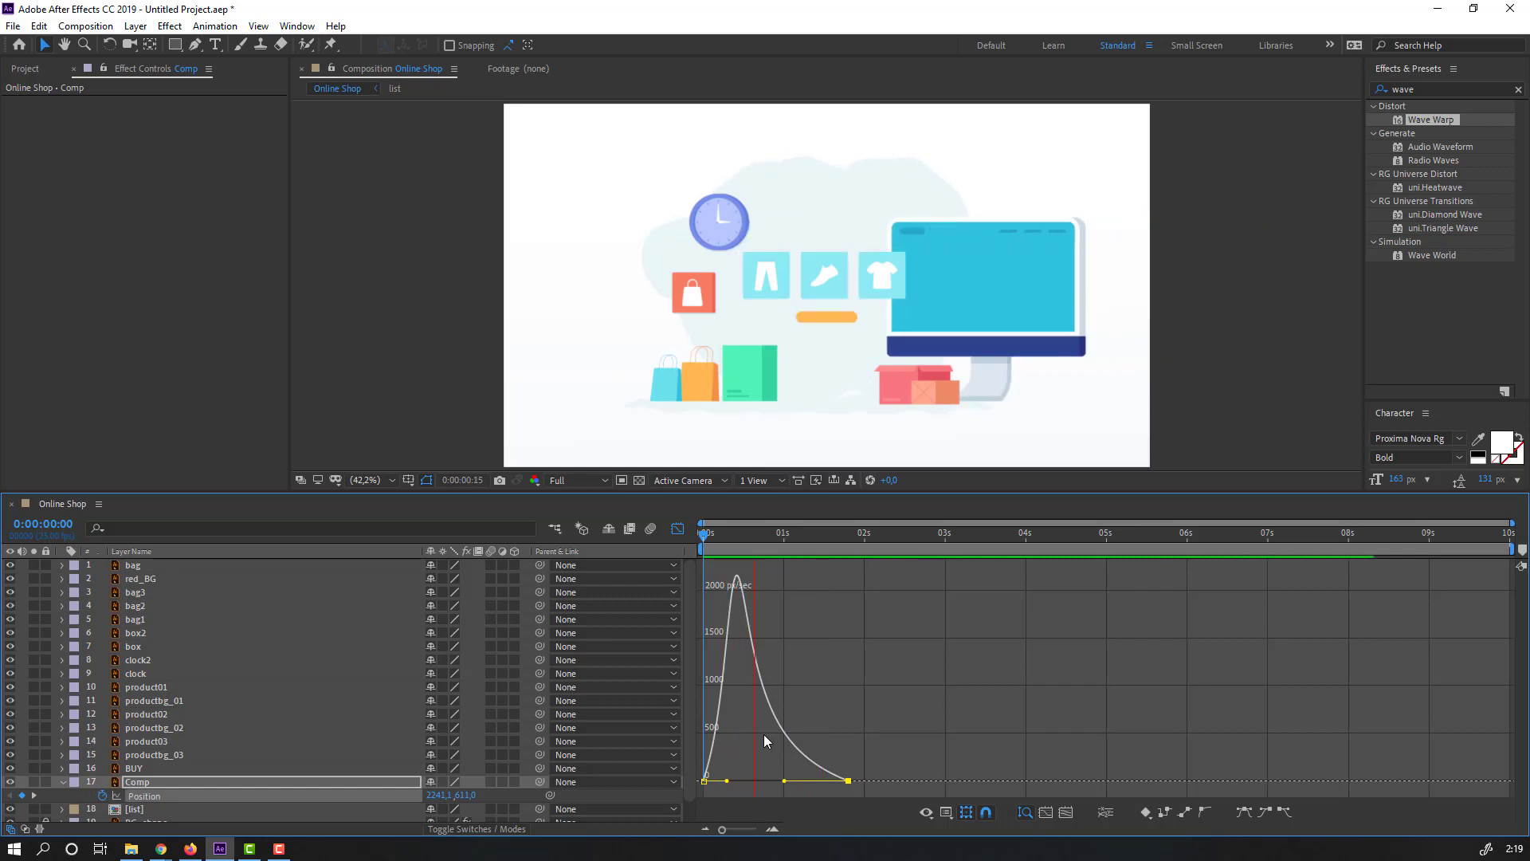
left_click(675, 533)
left_click(674, 532)
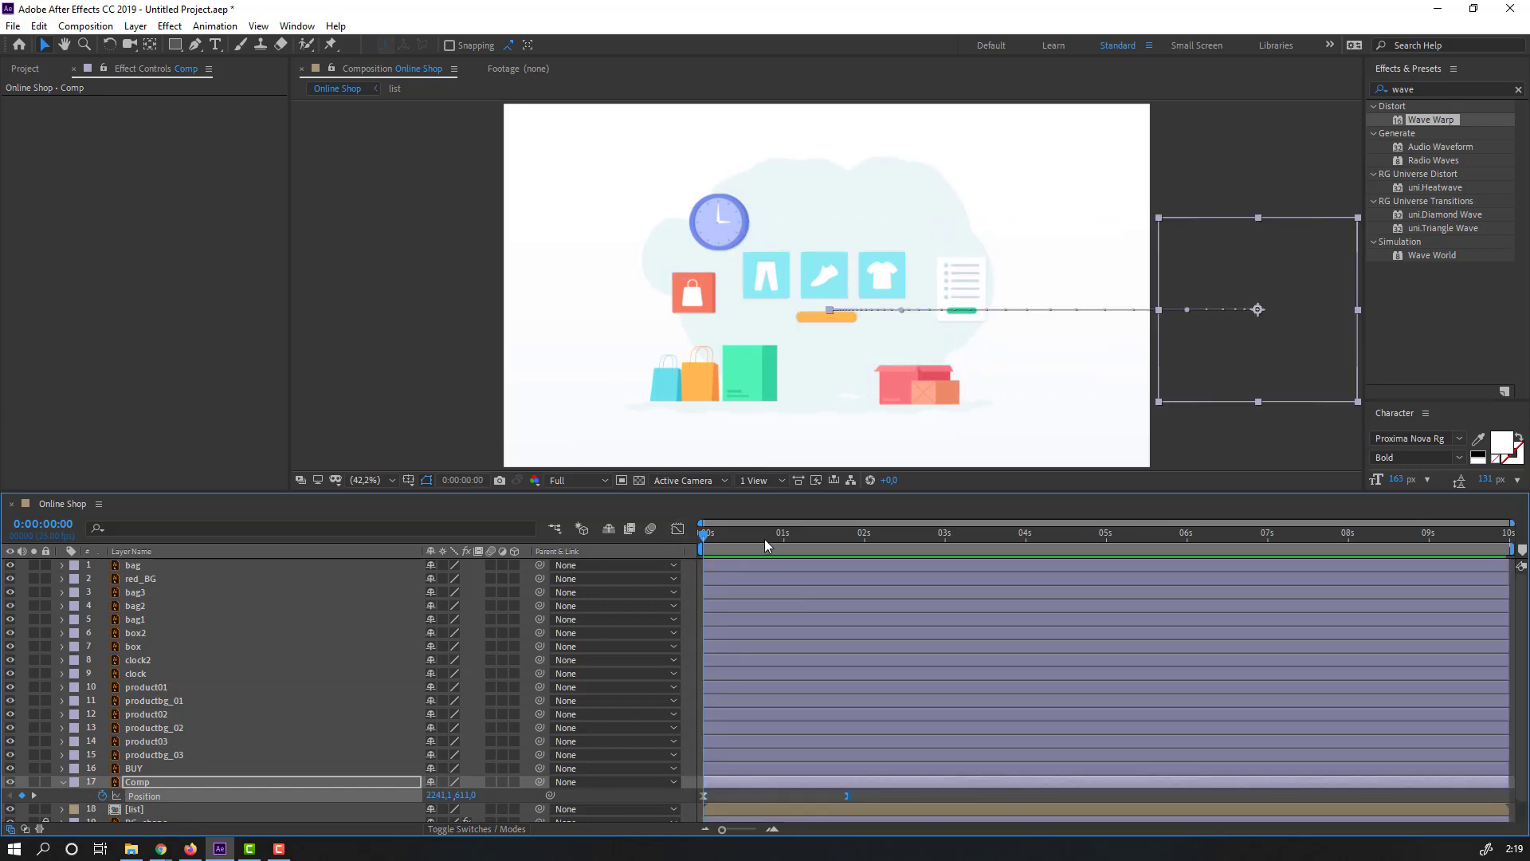
Parent the BUY layer and all product and productbg layers to the Comp layer, and scrub to check that they follow.
left_click_drag(763, 539, 887, 533)
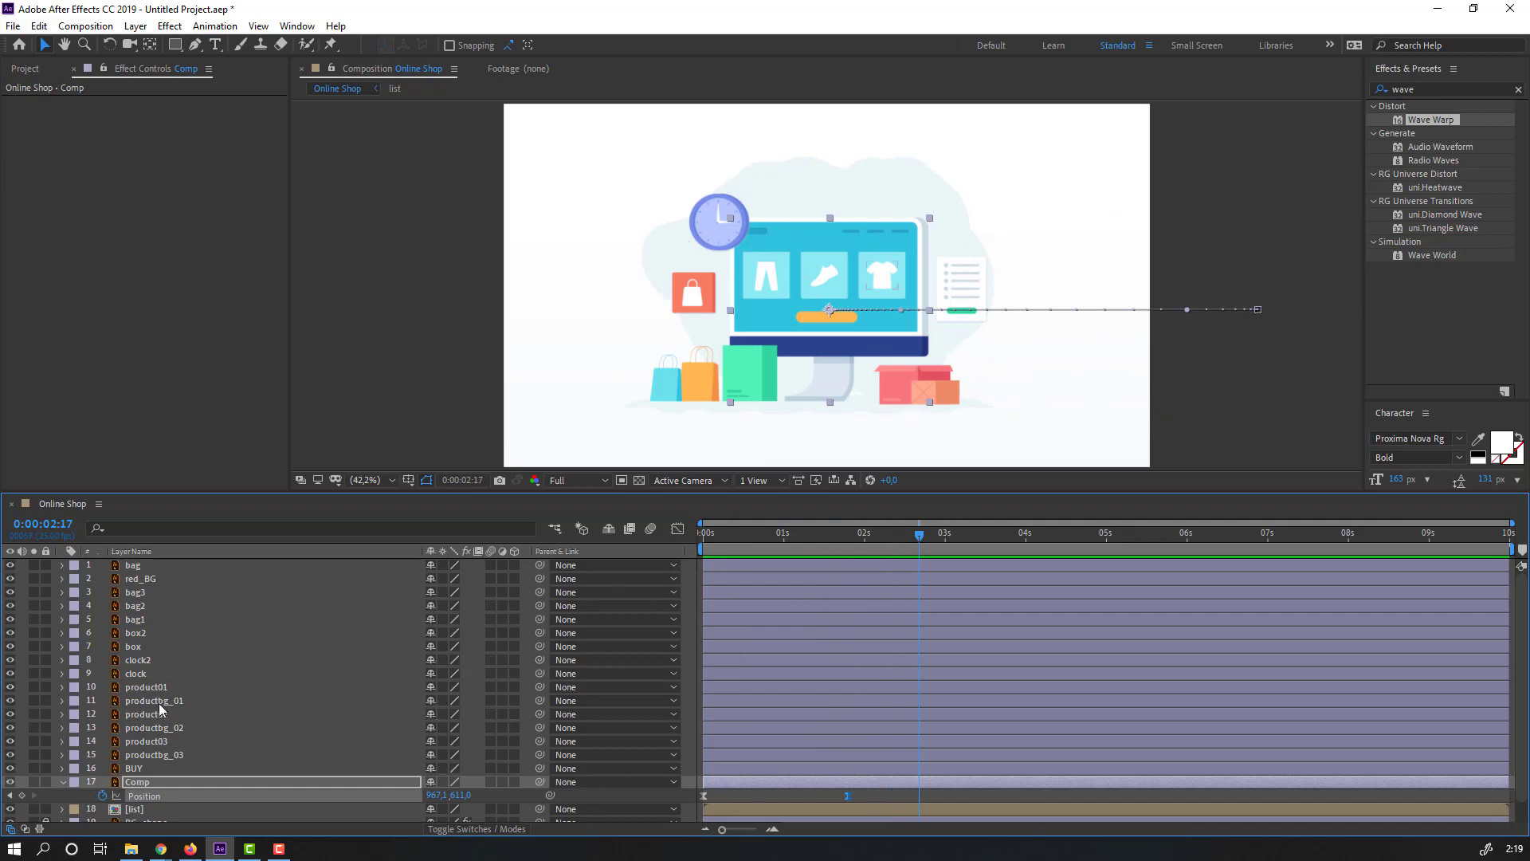
left_click(134, 768)
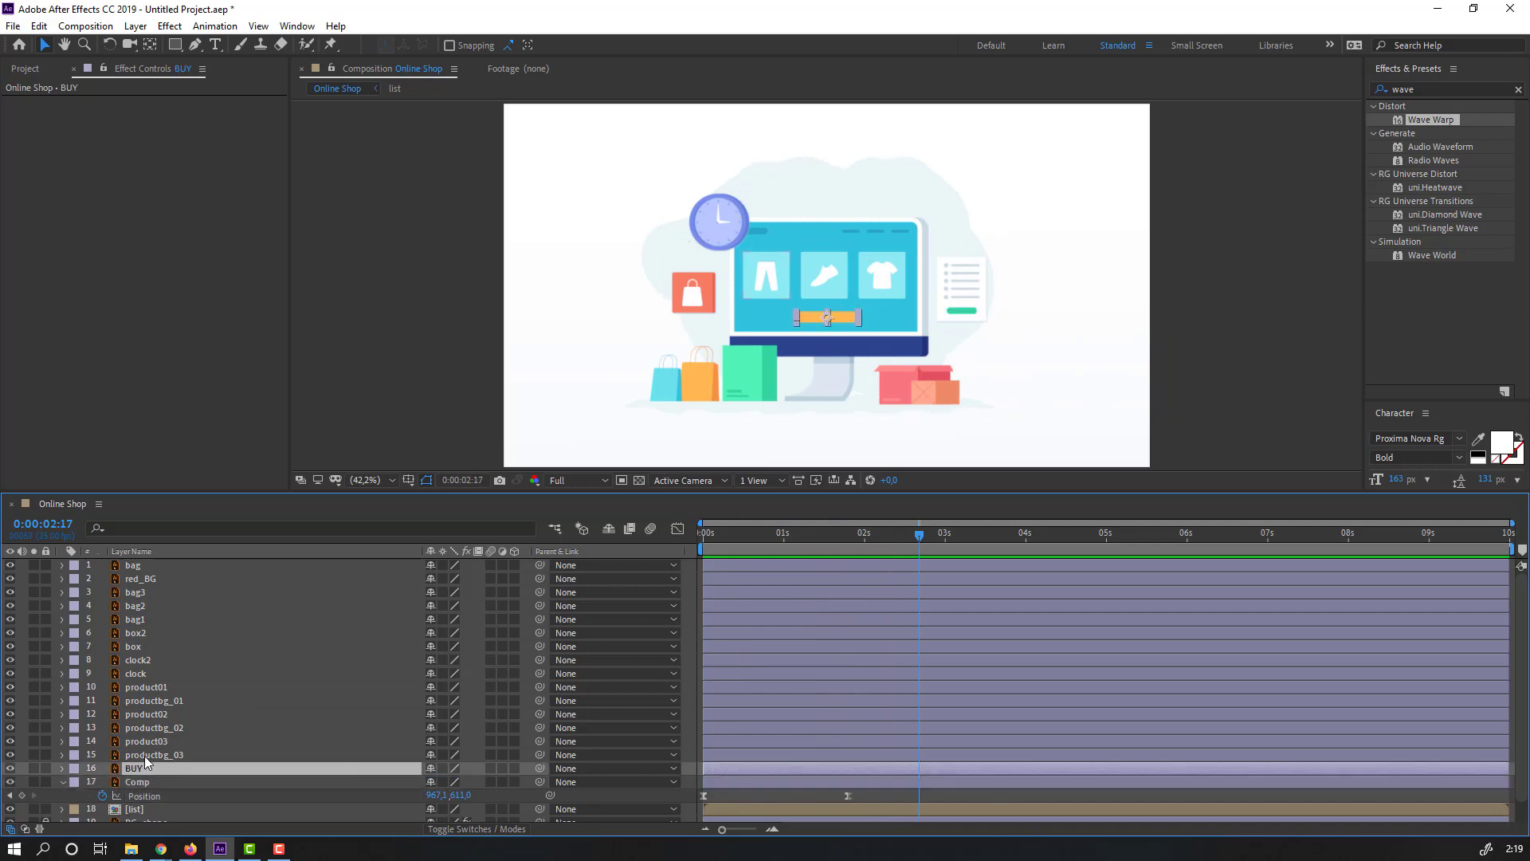
left_click(145, 756, "ctrl")
left_click(149, 741, "ctrl")
left_click(149, 728, "ctrl")
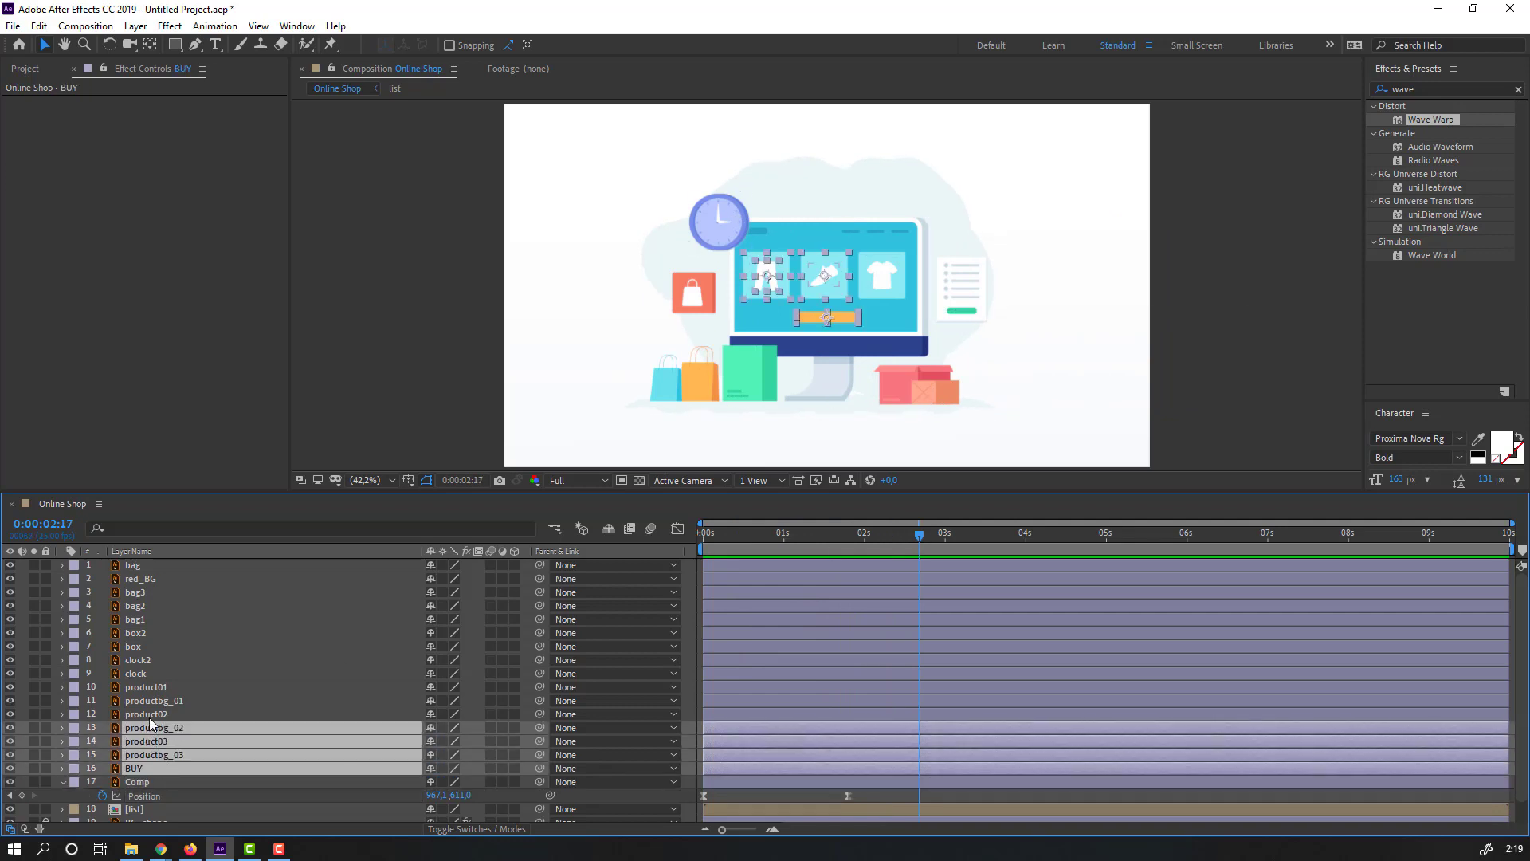
left_click(151, 714, "ctrl")
left_click(155, 701, "ctrl")
left_click(151, 687, "ctrl")
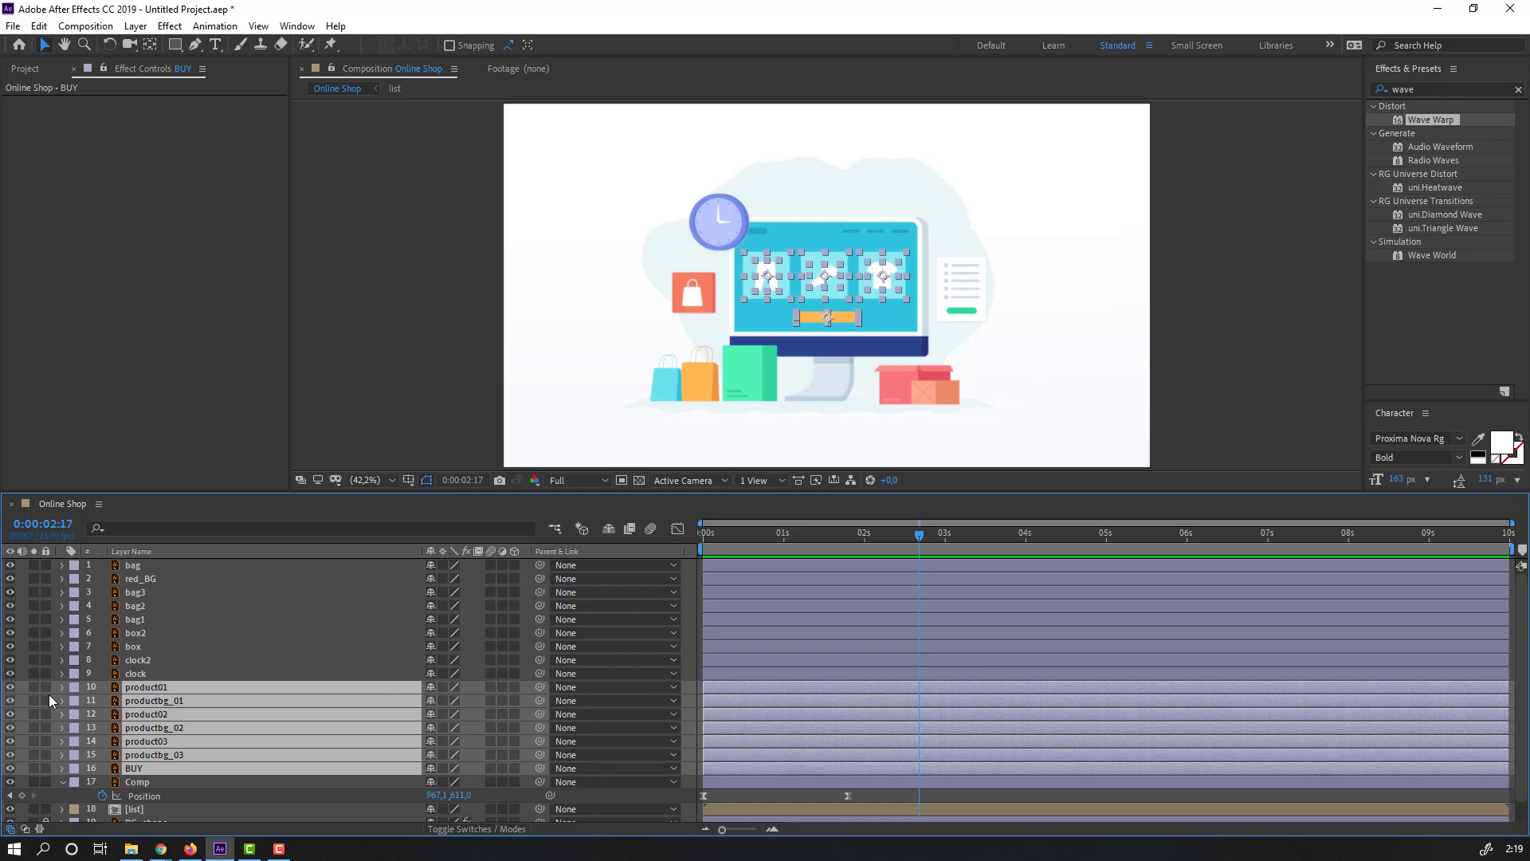
left_click(10, 687)
left_click(9, 687)
left_click_drag(538, 686, 122, 782)
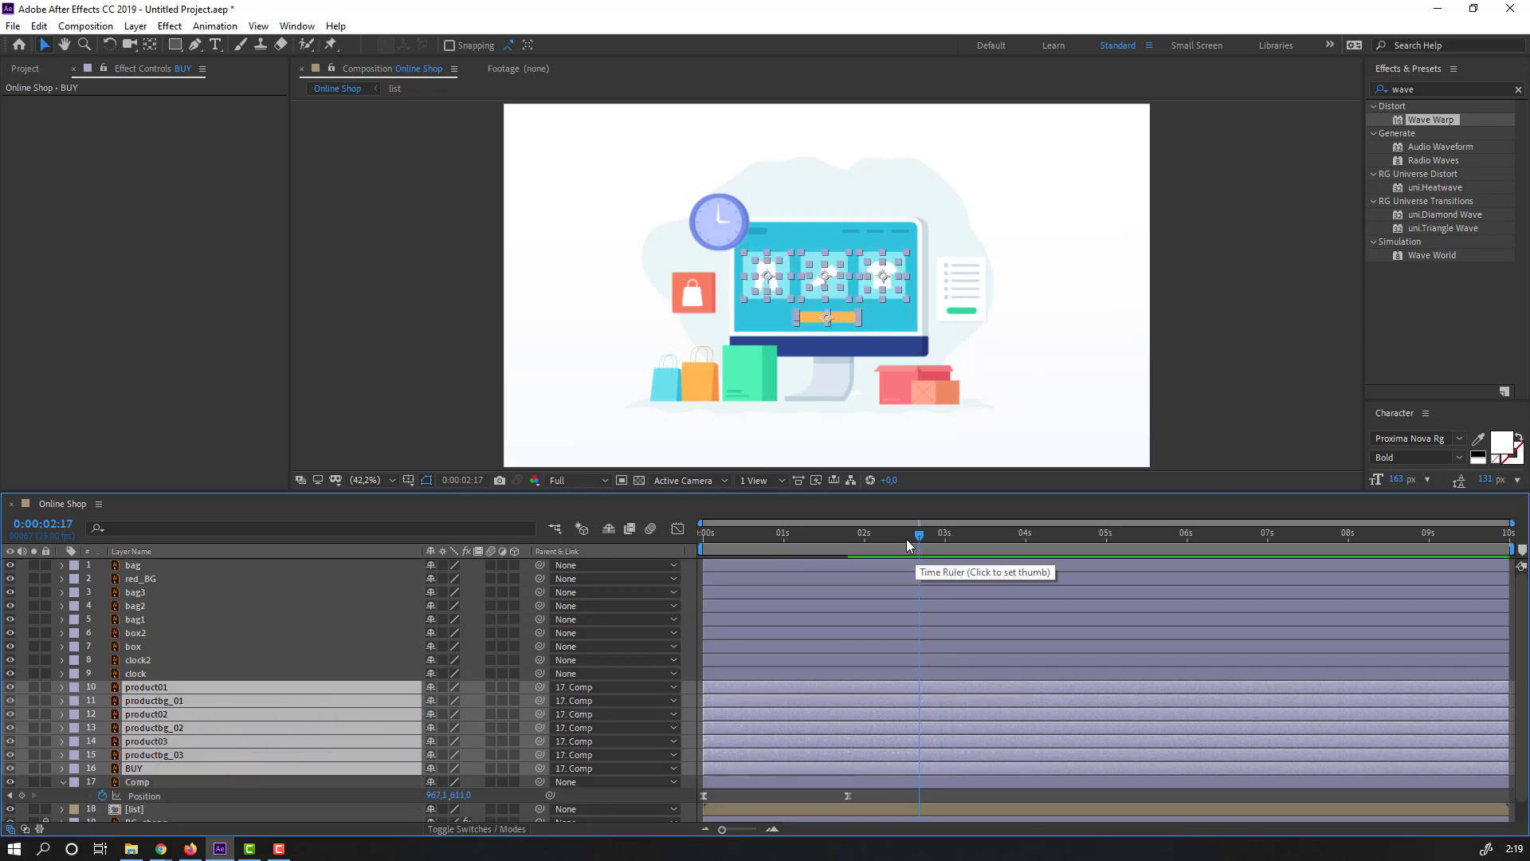
left_click_drag(906, 538, 701, 553)
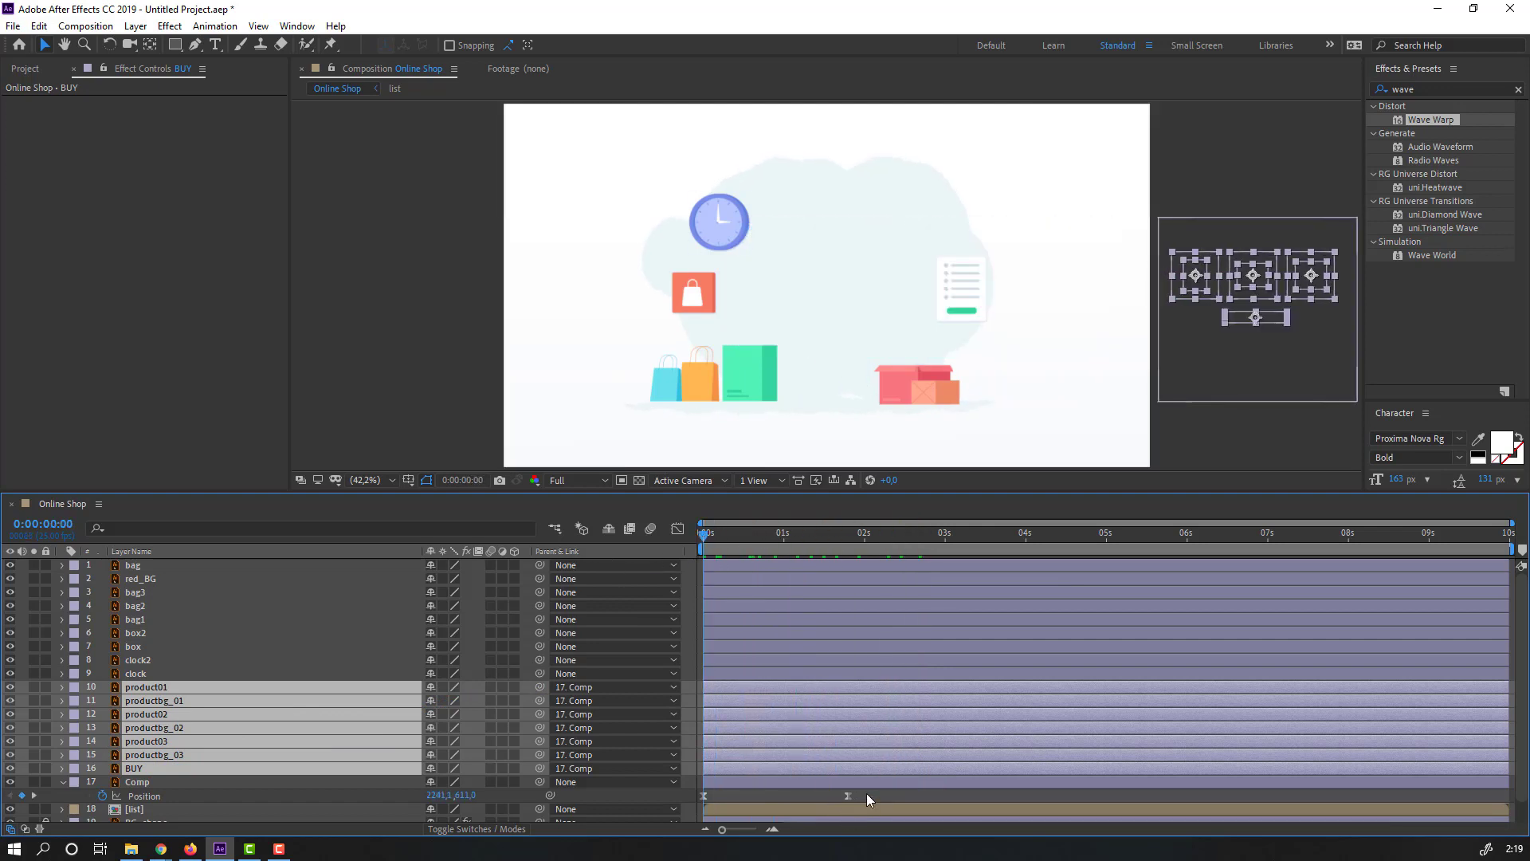
left_click(893, 791)
Move the playhead to 0:00:02:18, view the composition at 100%, and open Animation Composer clear of the product icons.
left_click_drag(813, 534, 906, 549)
key("slash")
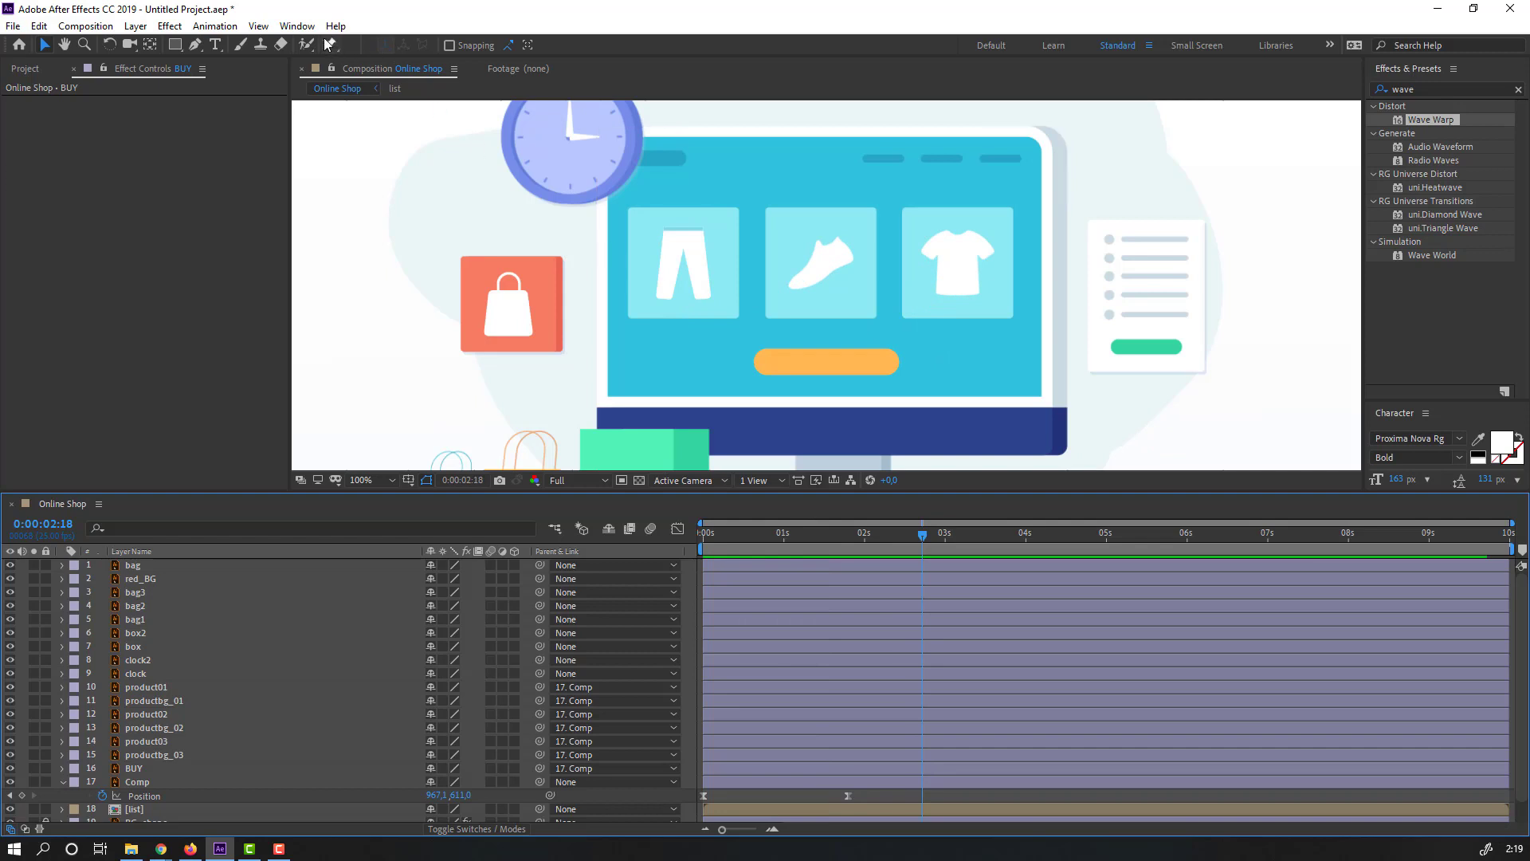
left_click(302, 28)
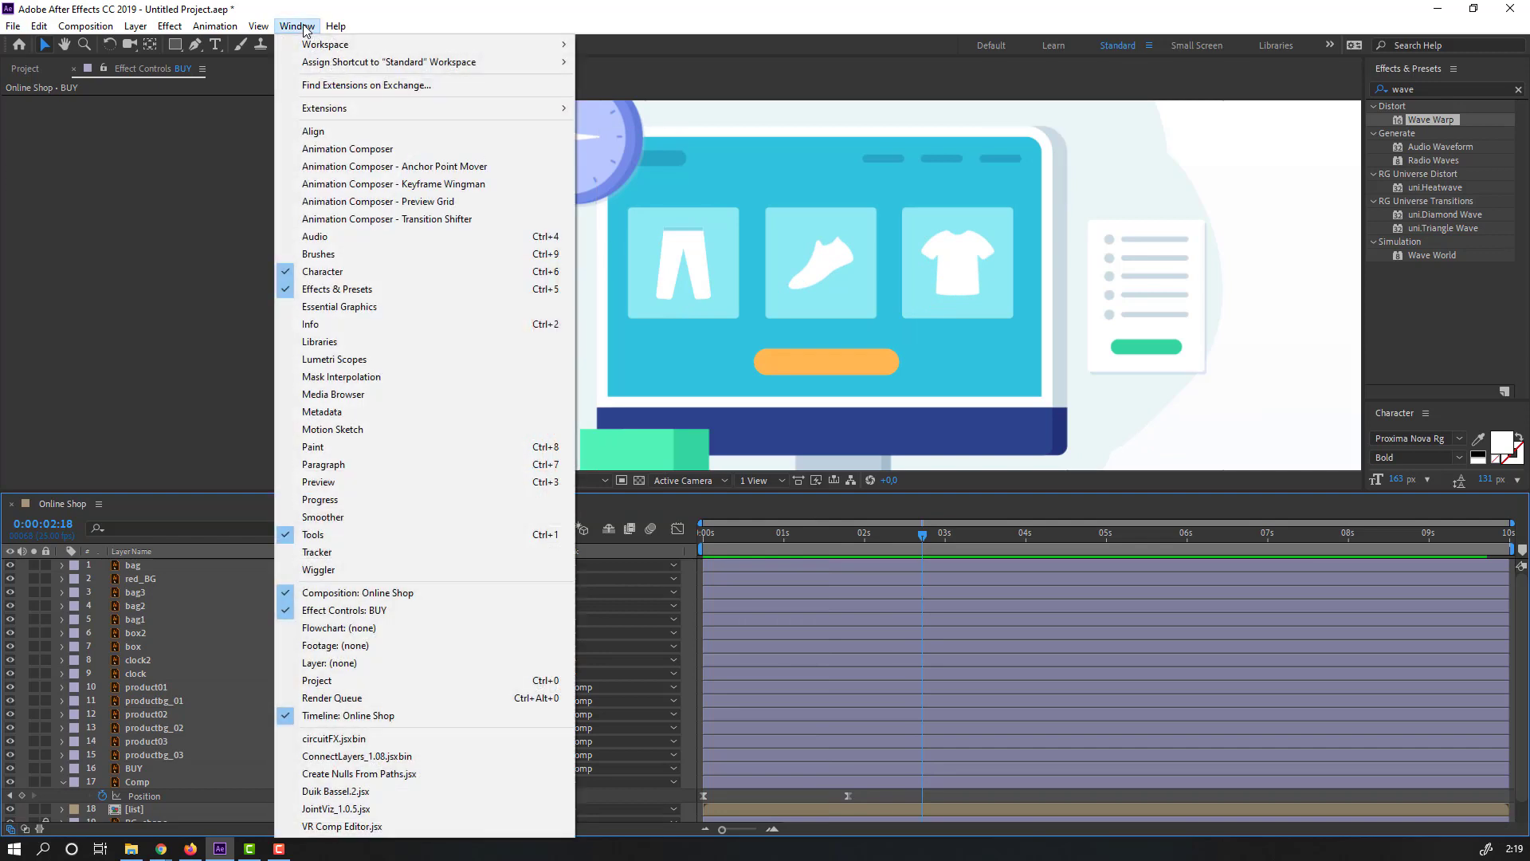
left_click(460, 150)
left_click_drag(1076, 148, 1285, 381)
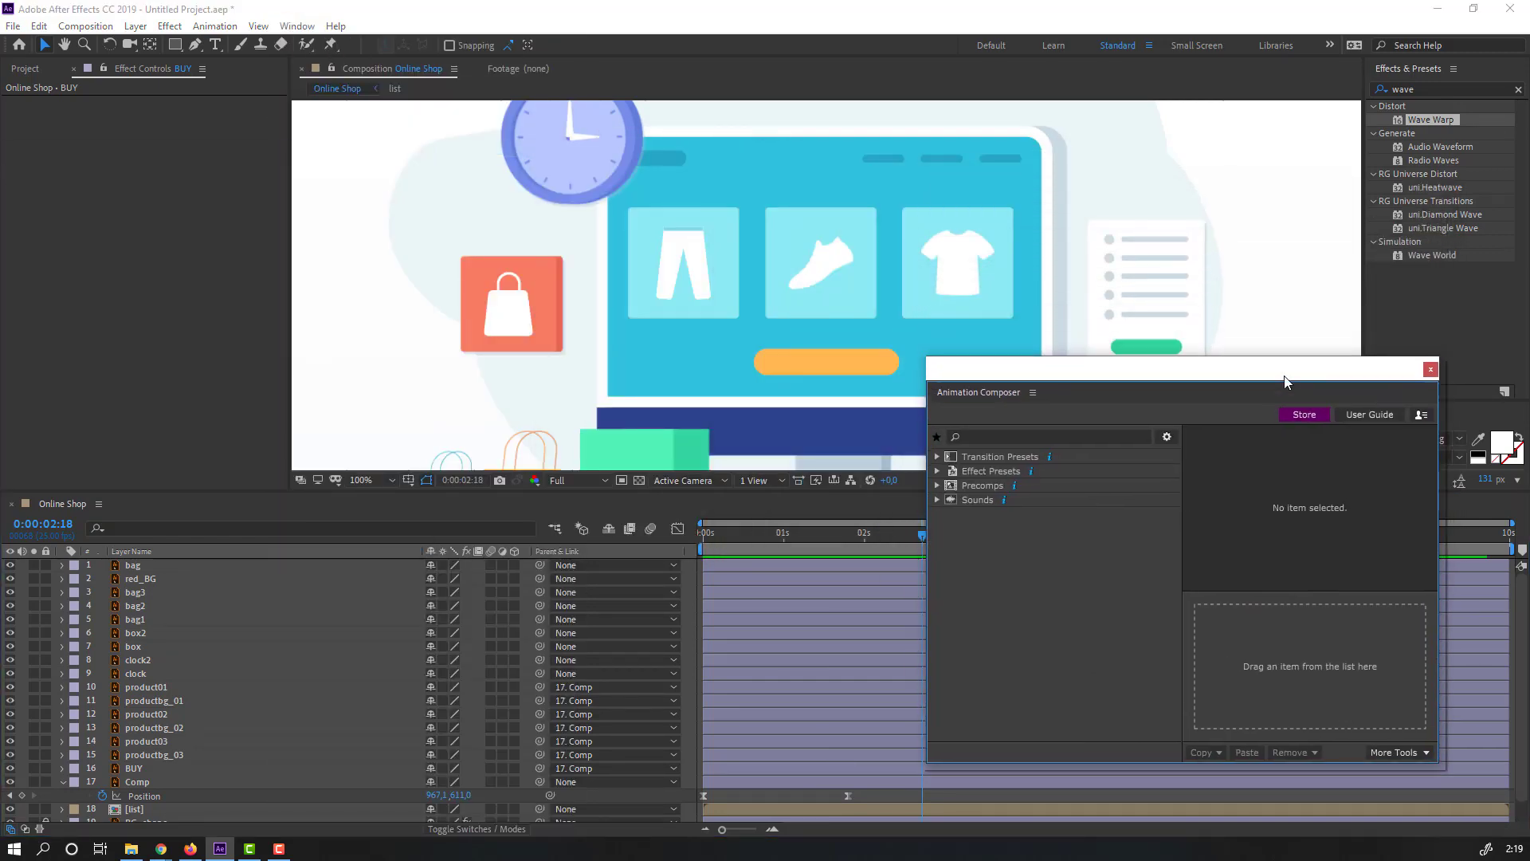
Apply the 2D Overshoot Scale From Anchor Point transition, both in and out, to productbg_01, productbg_02 and productbg_03, and preview it.
left_click(140, 755)
left_click(142, 728, "ctrl")
left_click(155, 701, "ctrl")
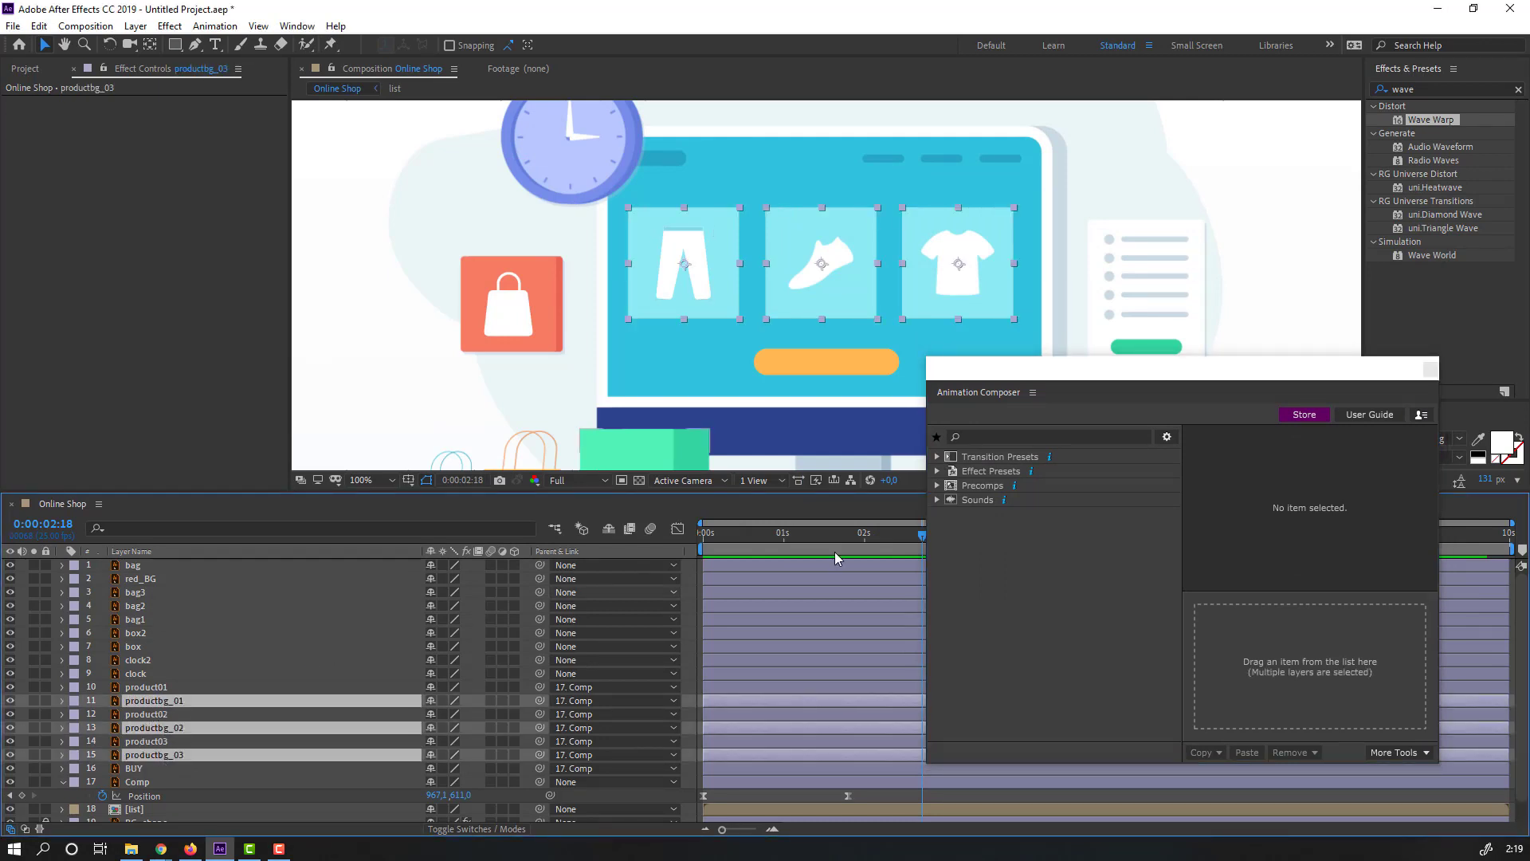
left_click(937, 458)
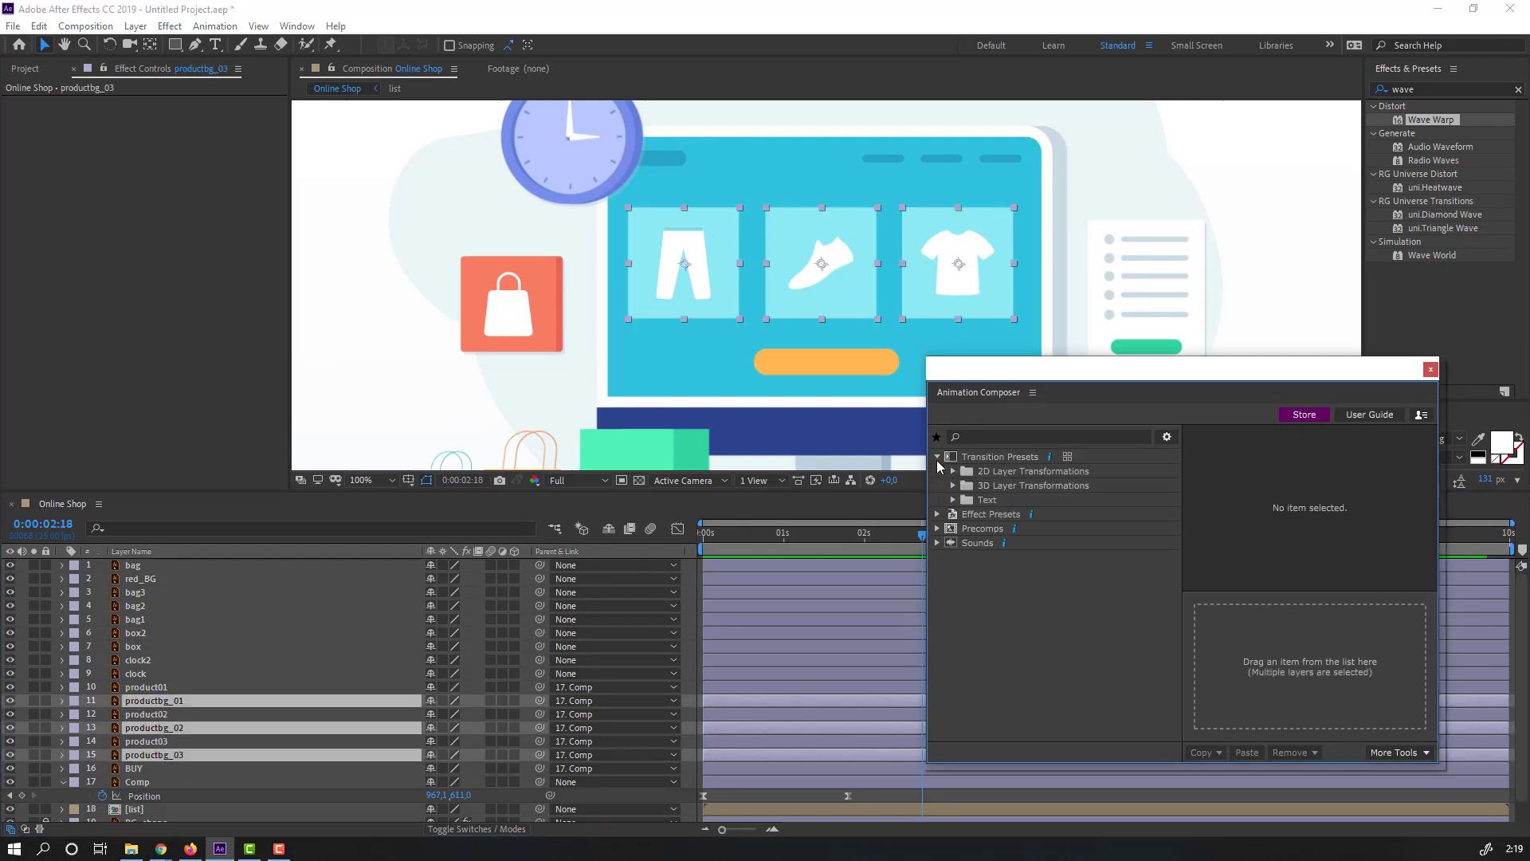
left_click(953, 471)
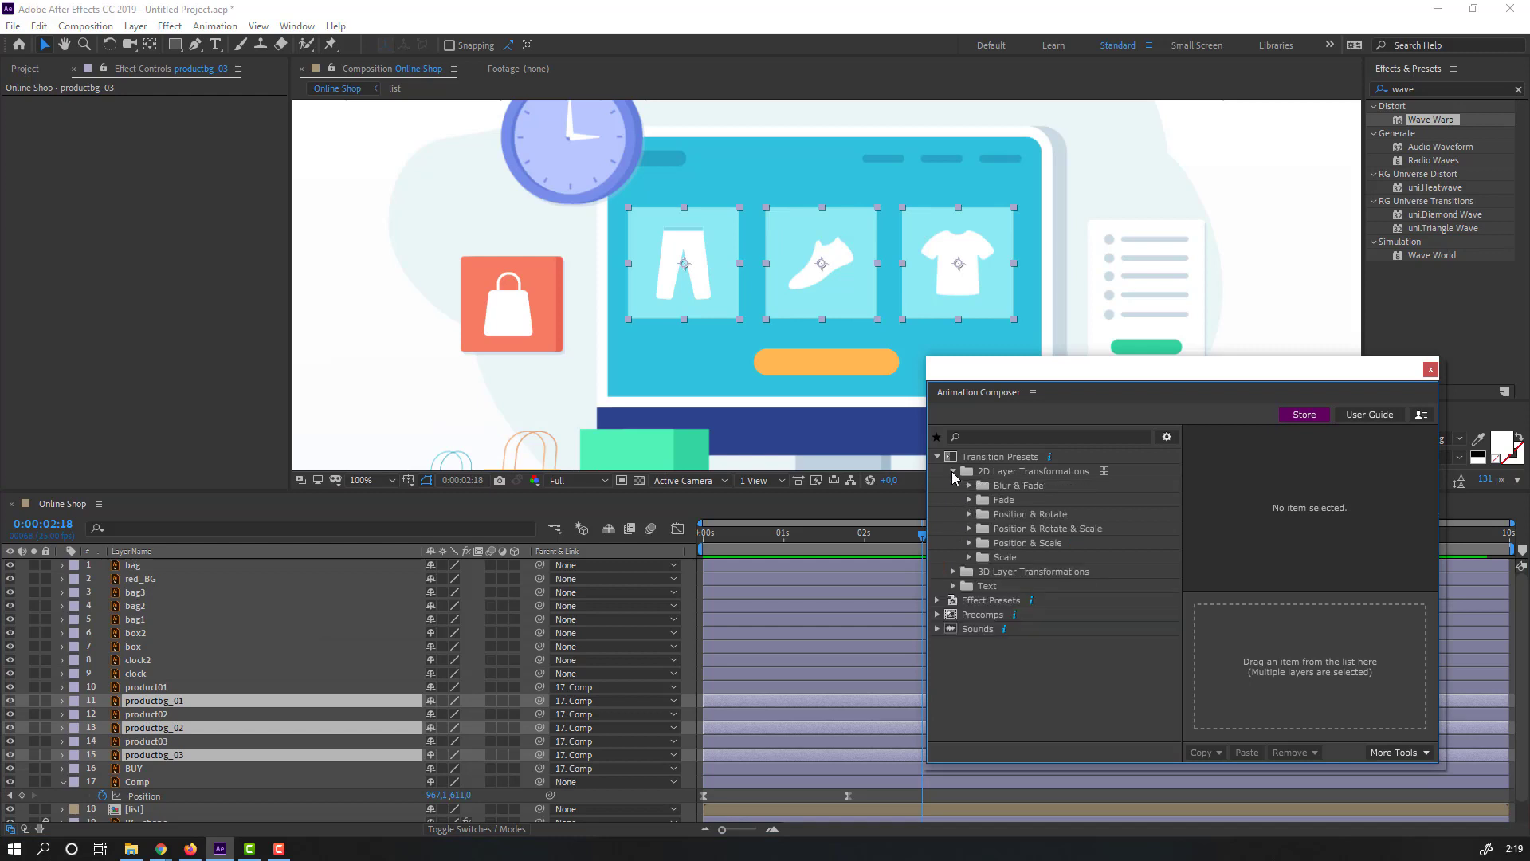
left_click(969, 557)
left_click(984, 572)
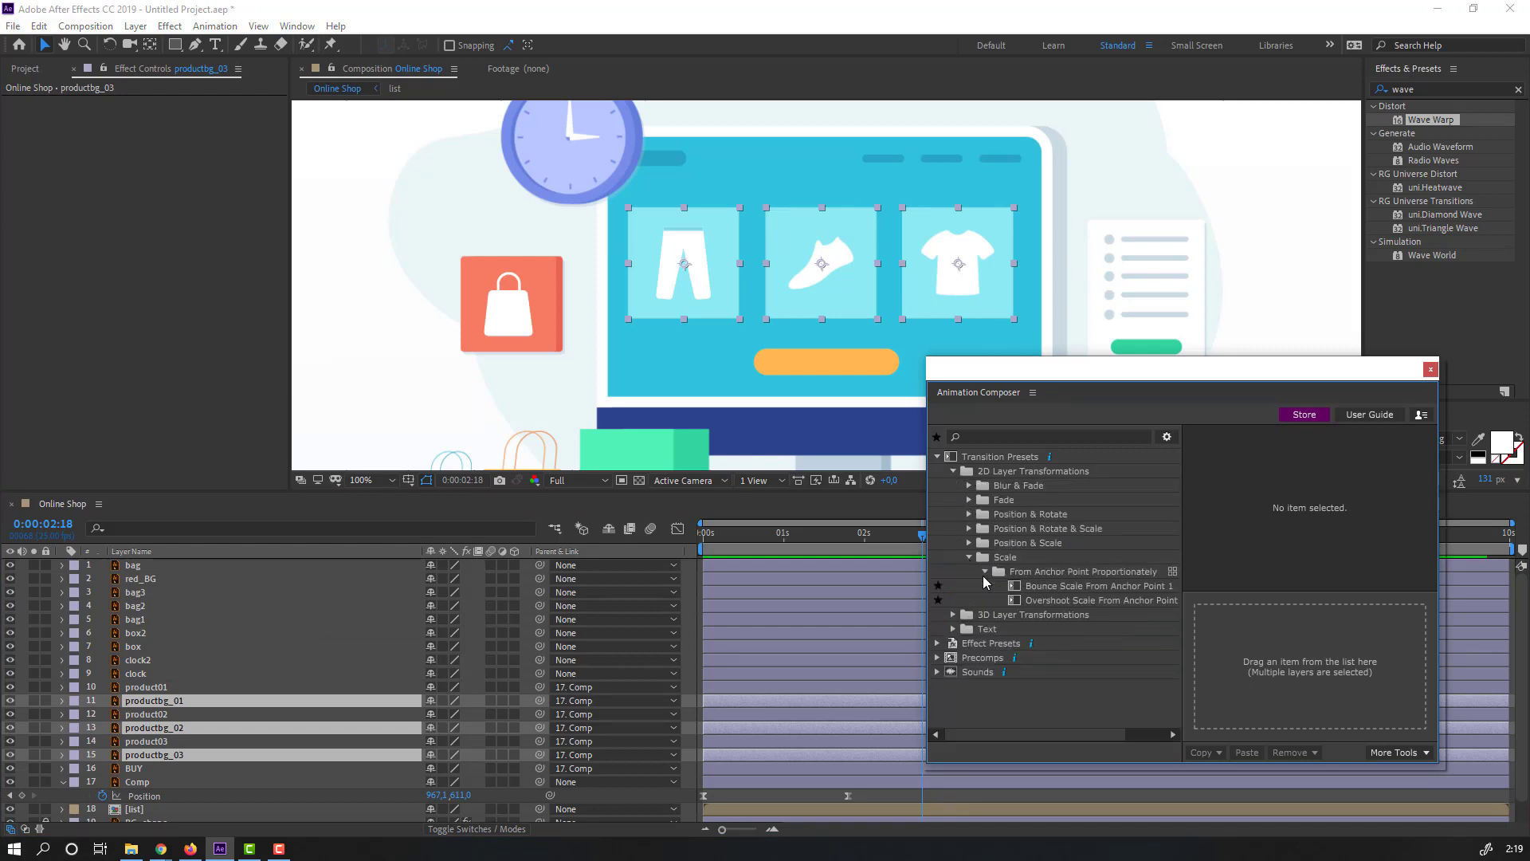
double_click(1089, 600)
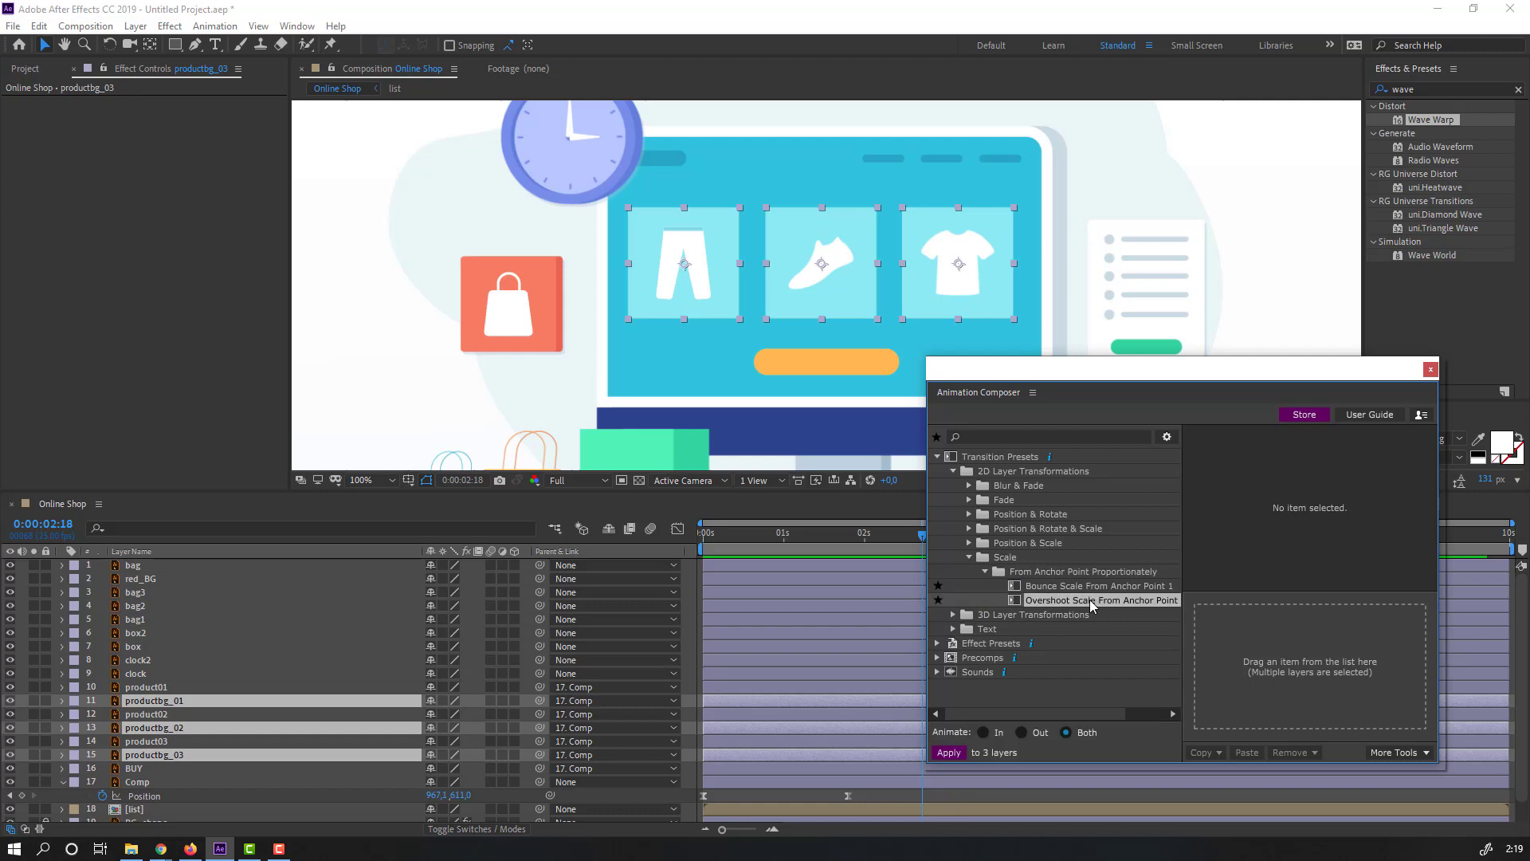
left_click(872, 787)
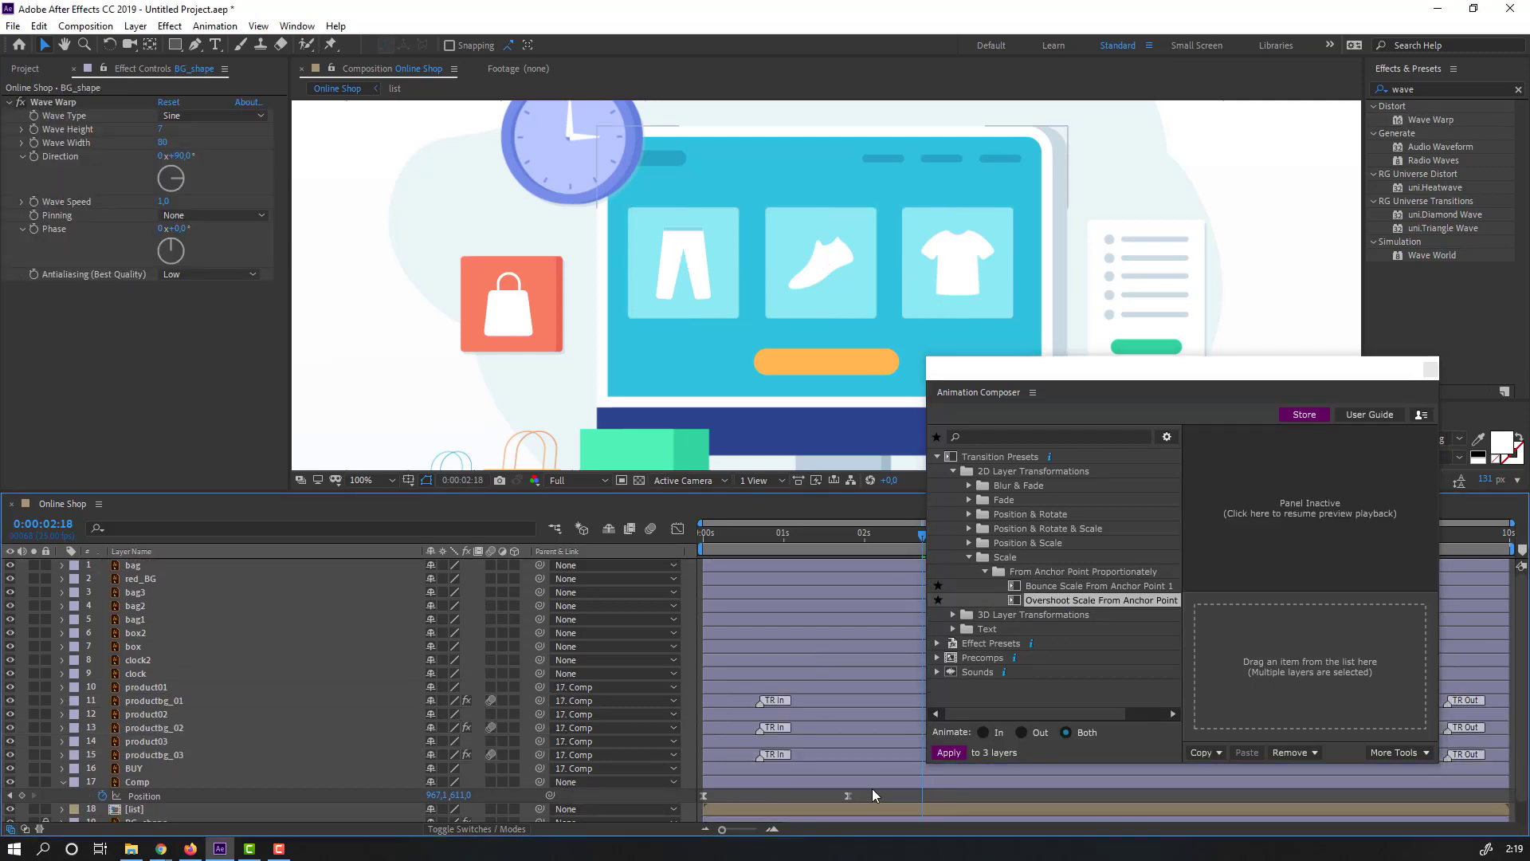
key("space")
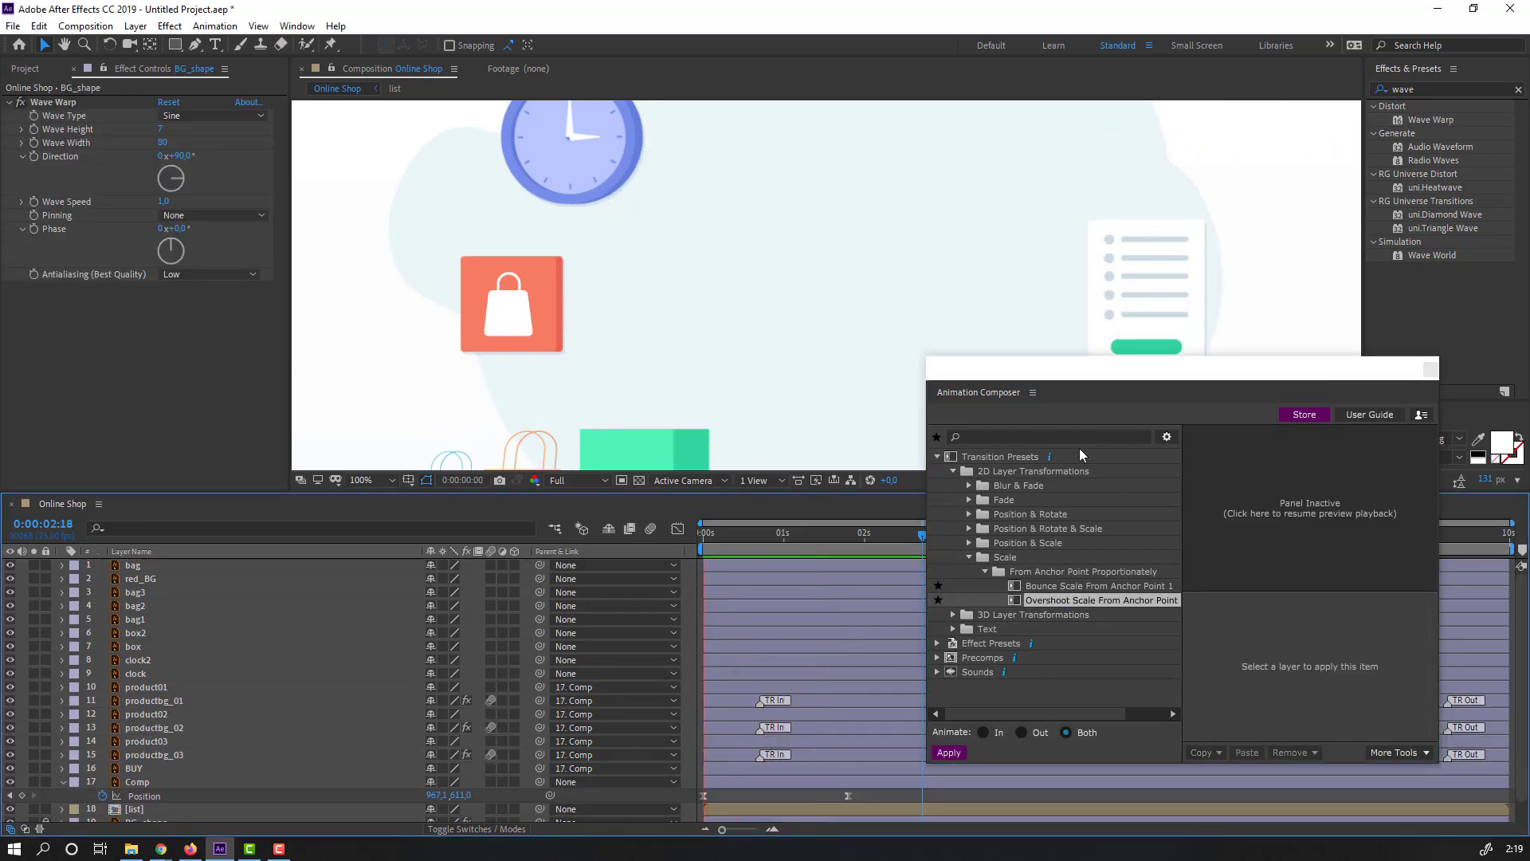
left_click_drag(1112, 378, 0, 399)
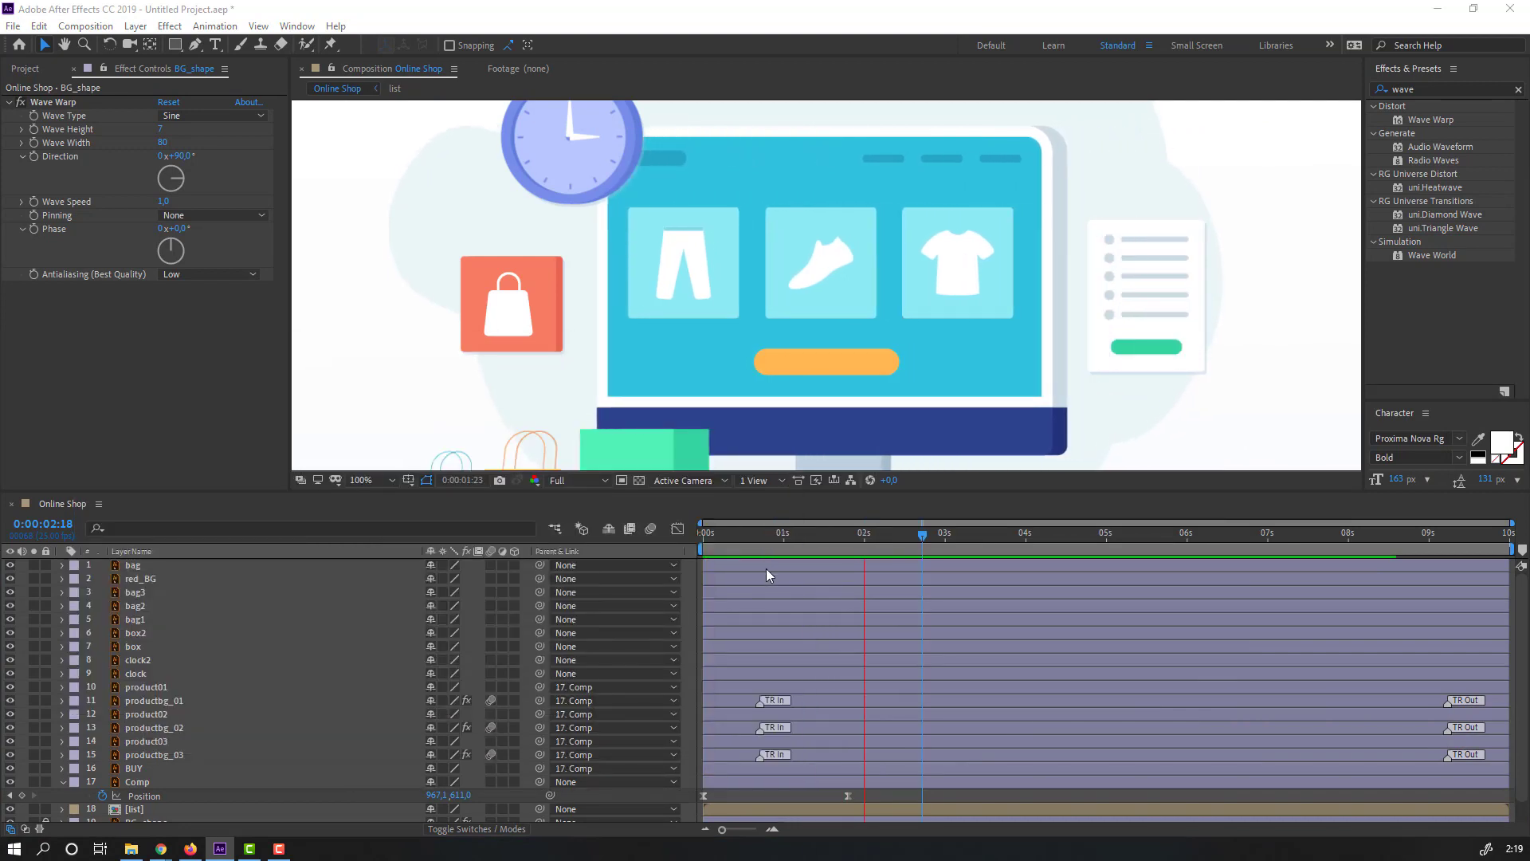
Move the playhead to 0:00:01:01 and shift the TR In markers of productbg_01, productbg_02 and productbg_03 to about 1.5 seconds.
left_click(786, 534)
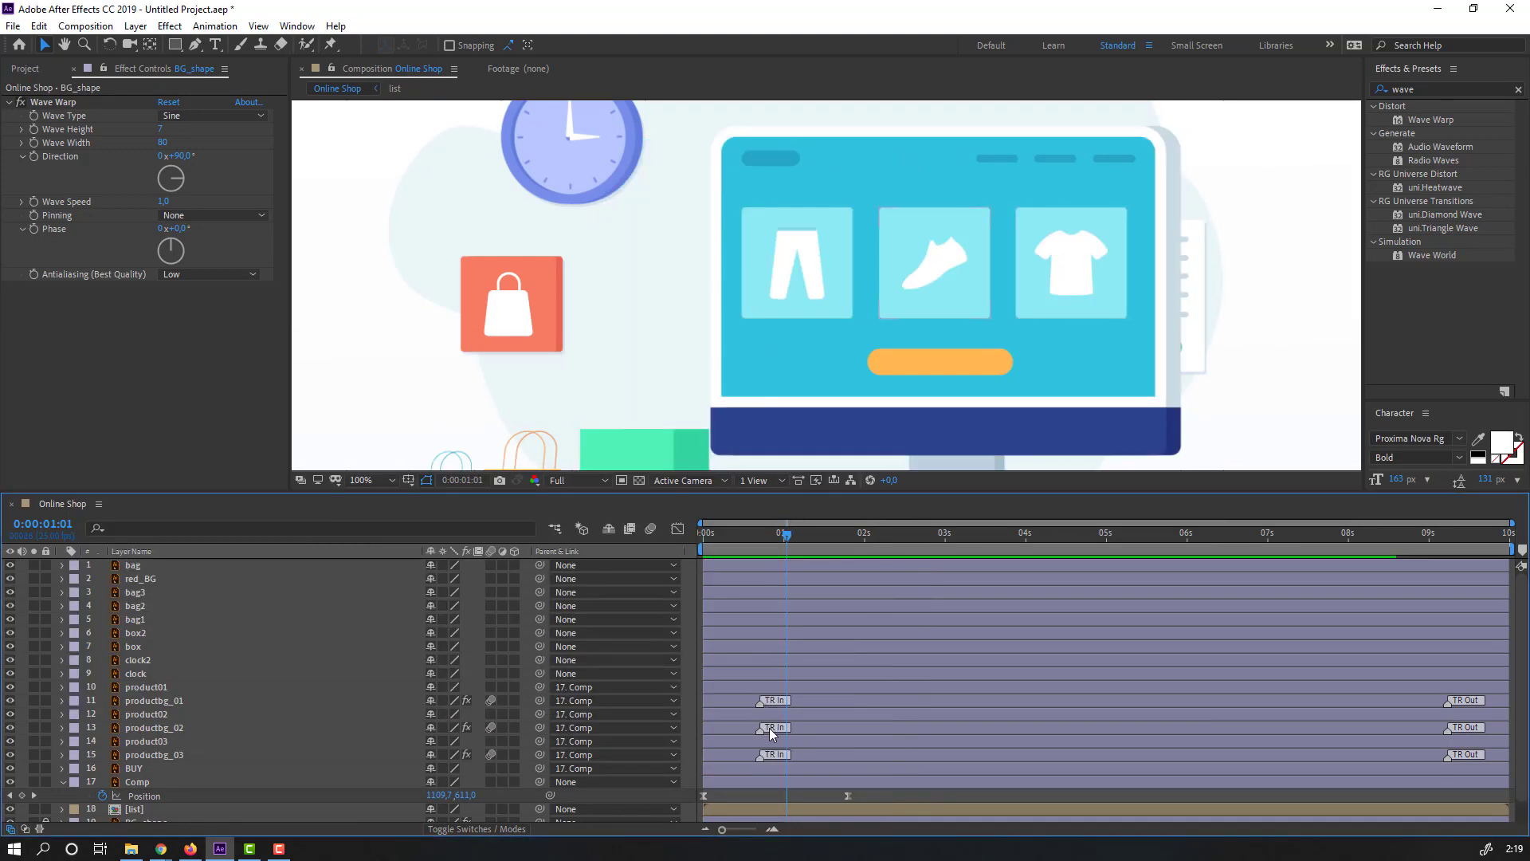
mouse_move(792, 699)
left_mouse_down()
mouse_move(830, 699)
mouse_move(826, 757)
left_mouse_up()
Shift the BUY layer and all product and productbg layers so that they start at about one second.
left_click(179, 754)
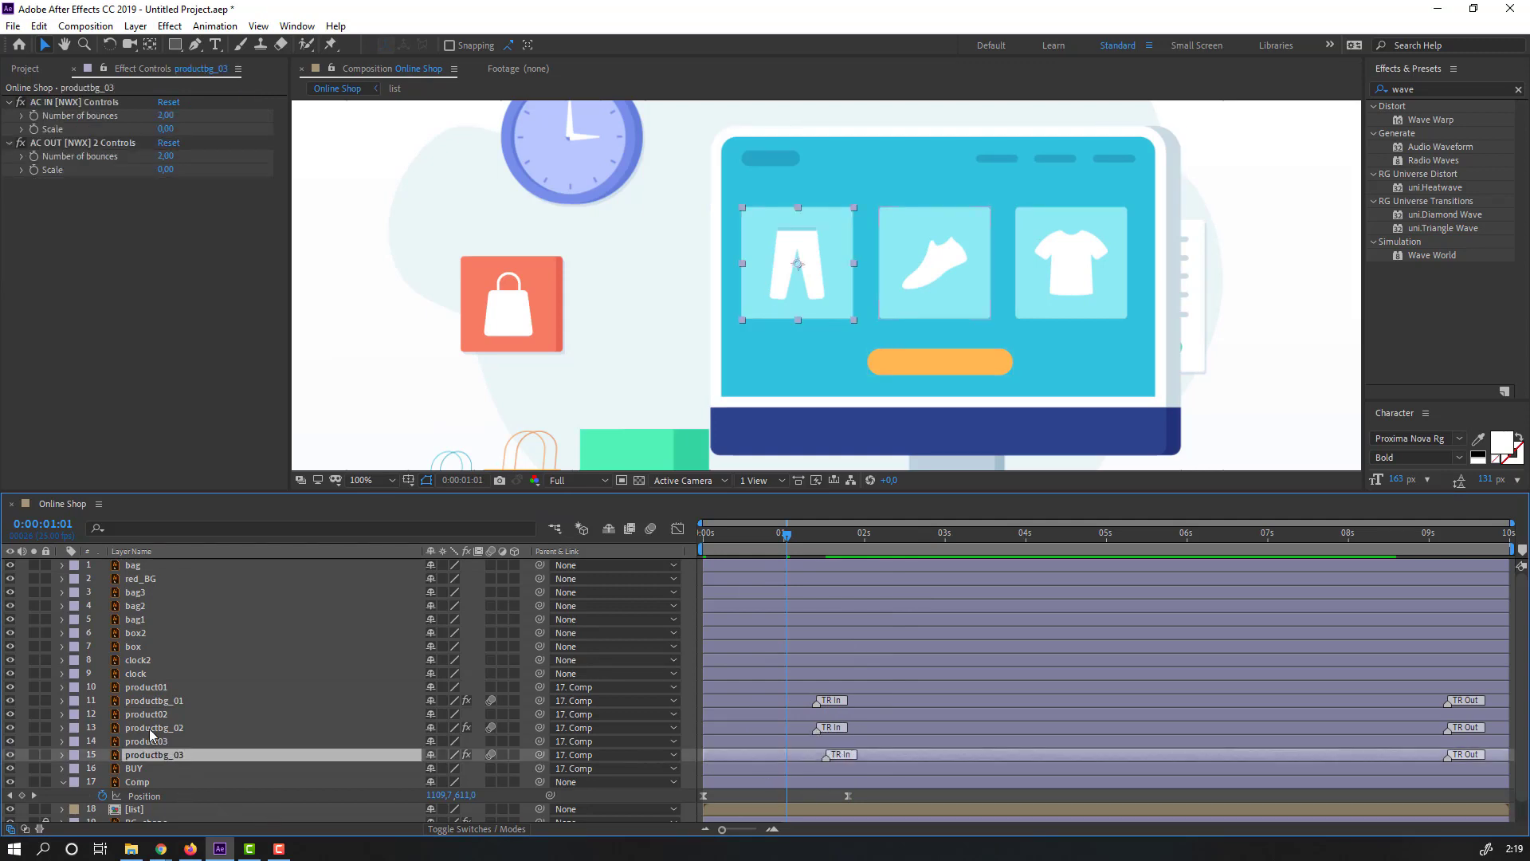
left_click(145, 687, "shift")
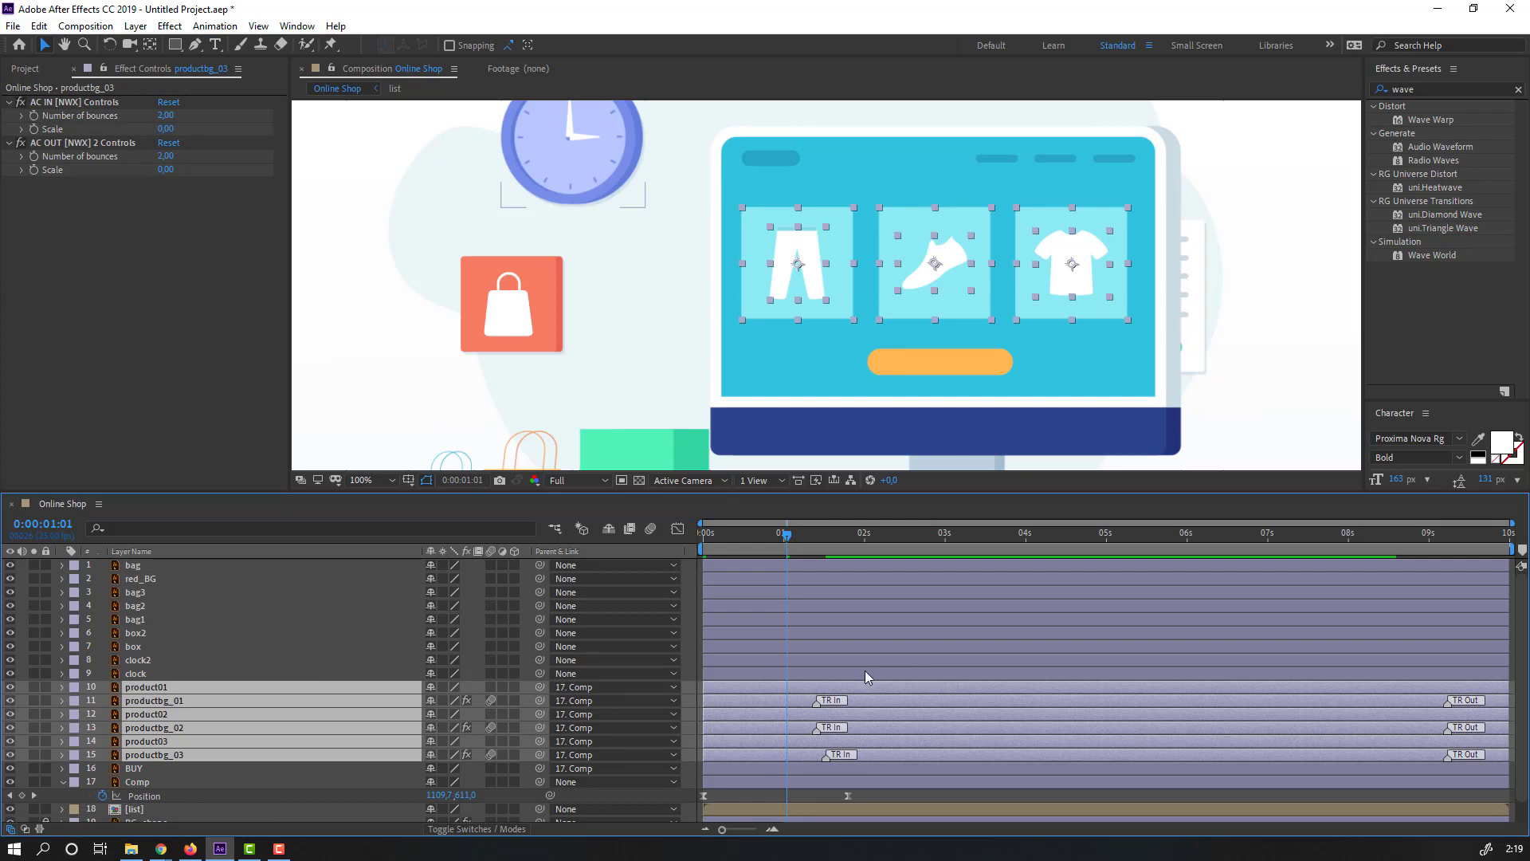
left_click(134, 768, "shift")
left_click_drag(725, 687, 824, 690)
left_click(749, 537)
left_click_drag(748, 538, 803, 539)
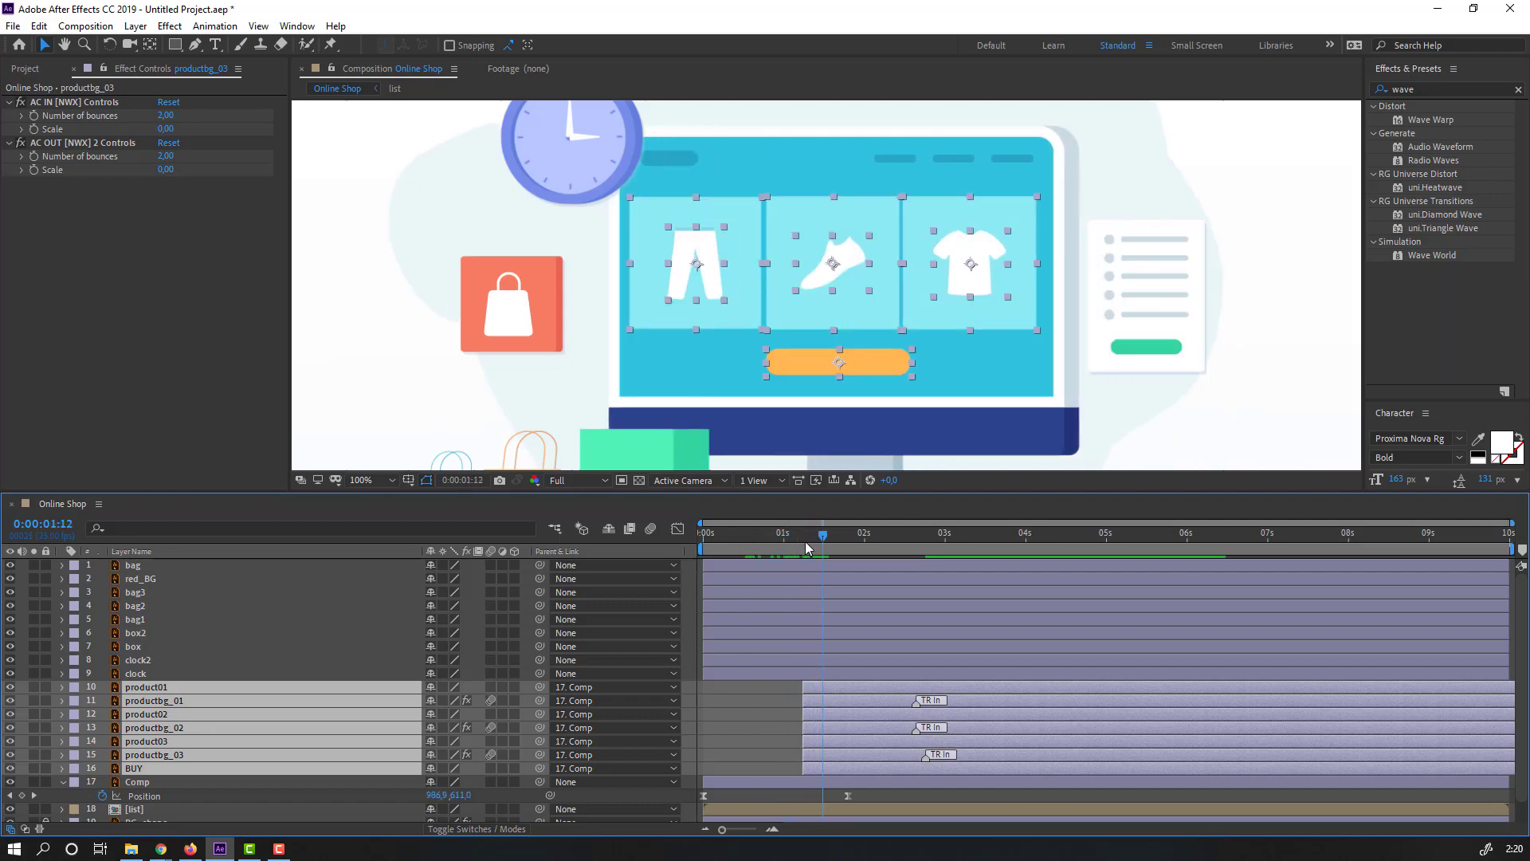
left_click_drag(845, 695, 821, 695)
left_click(716, 725)
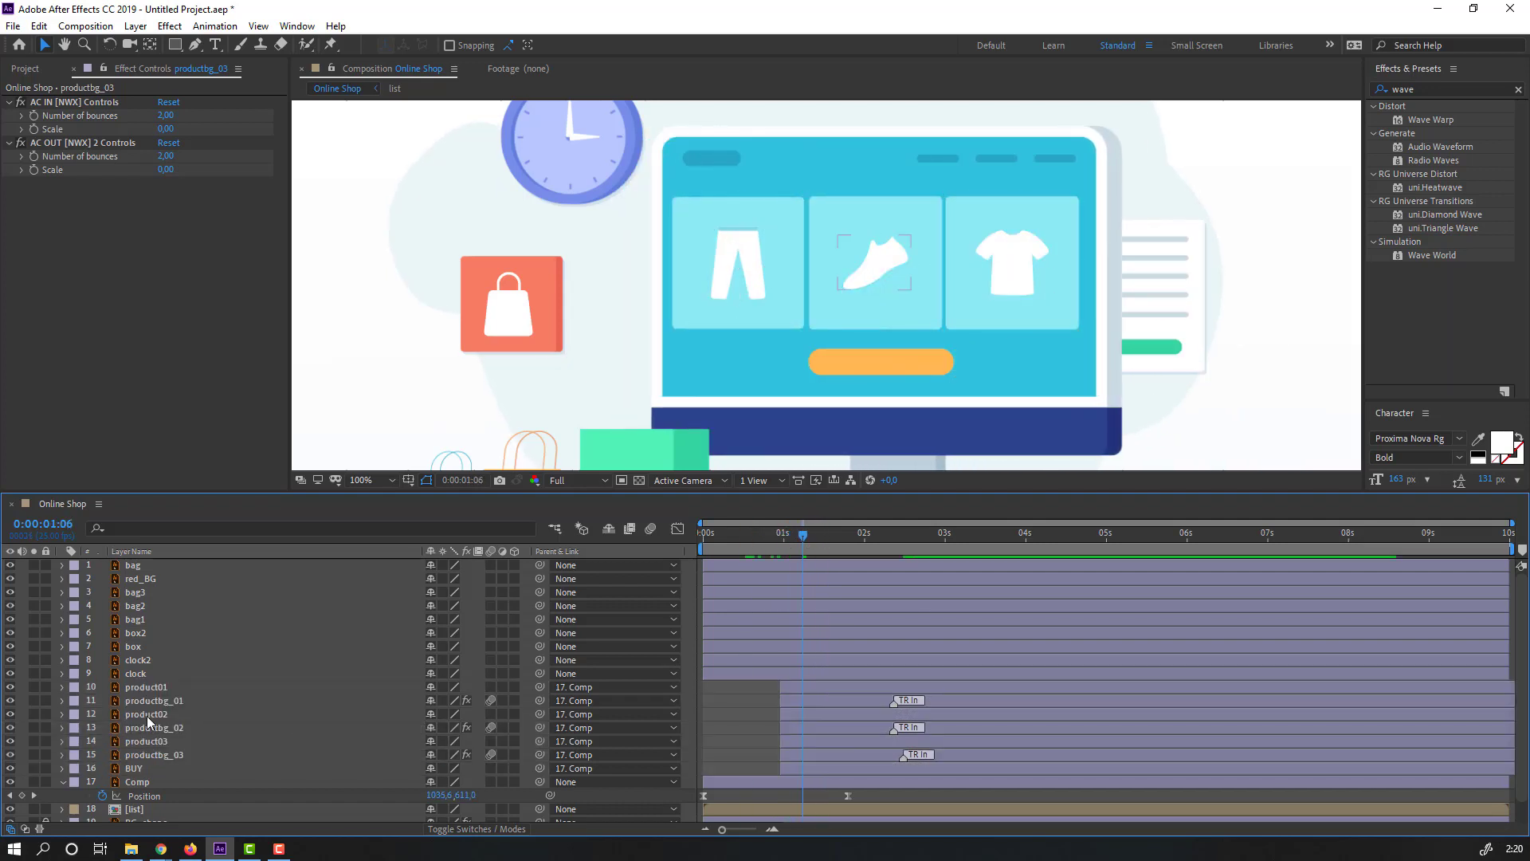
Stagger product02 with productbg_02 to start at about 1.3 seconds and product03 with productbg_03 at about 1.7 seconds, and preview the whole frame.
left_click(147, 714)
left_click(150, 727, "shift")
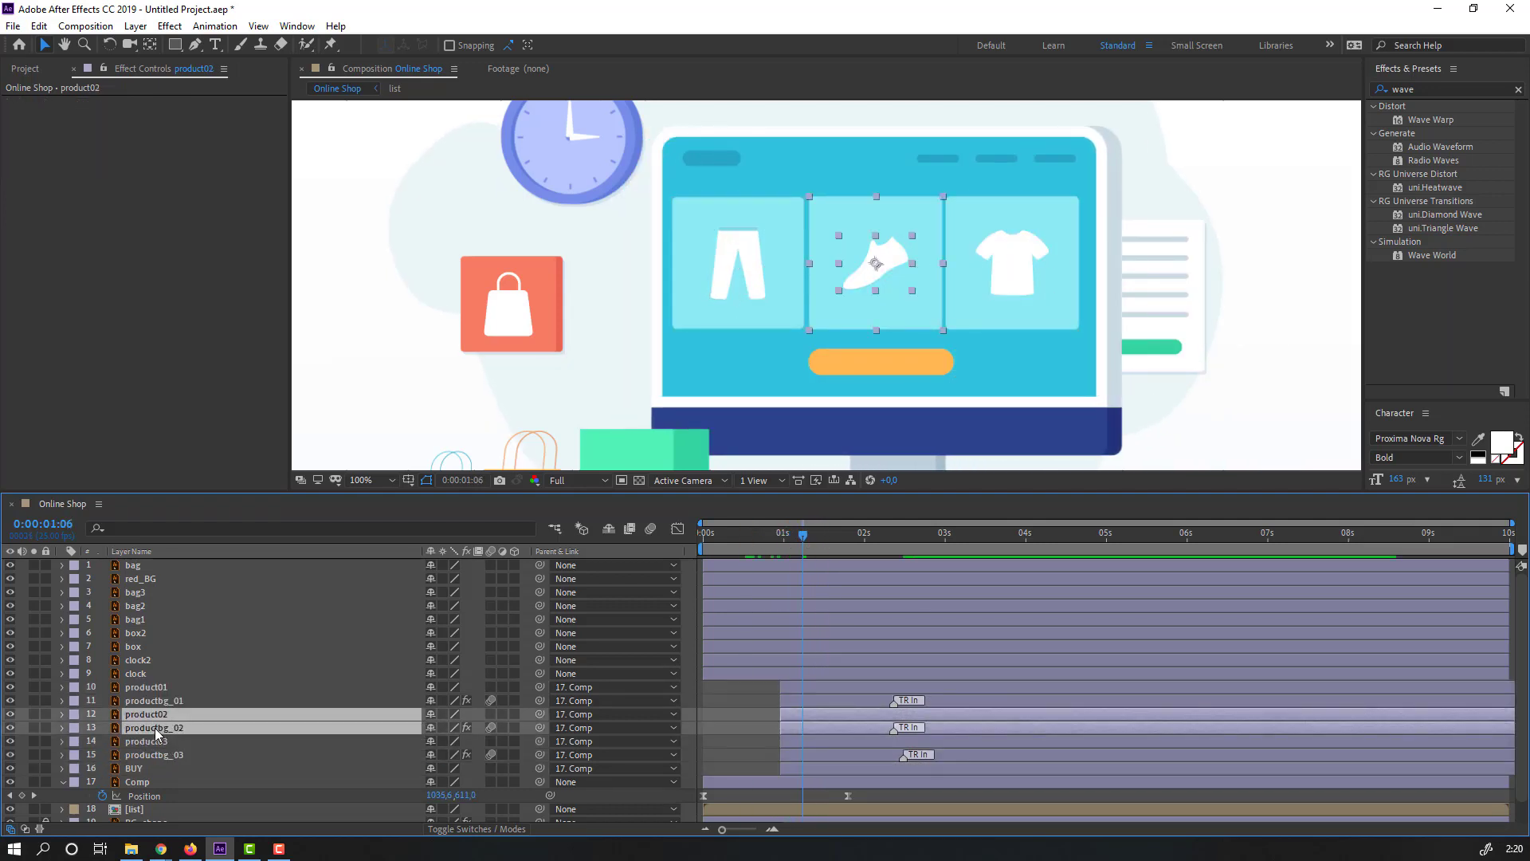
left_click_drag(857, 714, 875, 714)
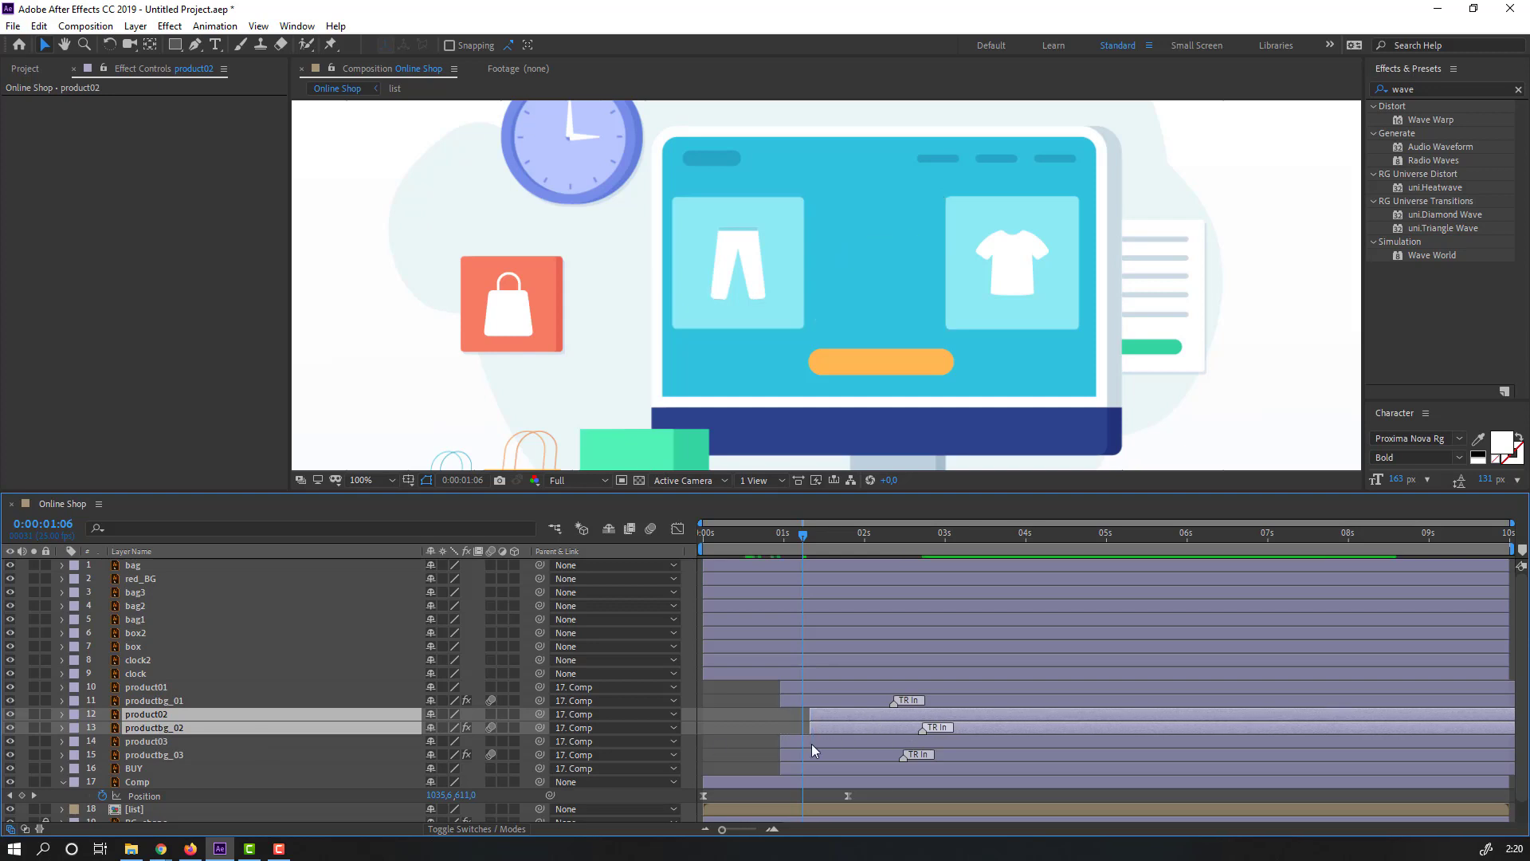
left_click(165, 741)
left_click(164, 754, "shift")
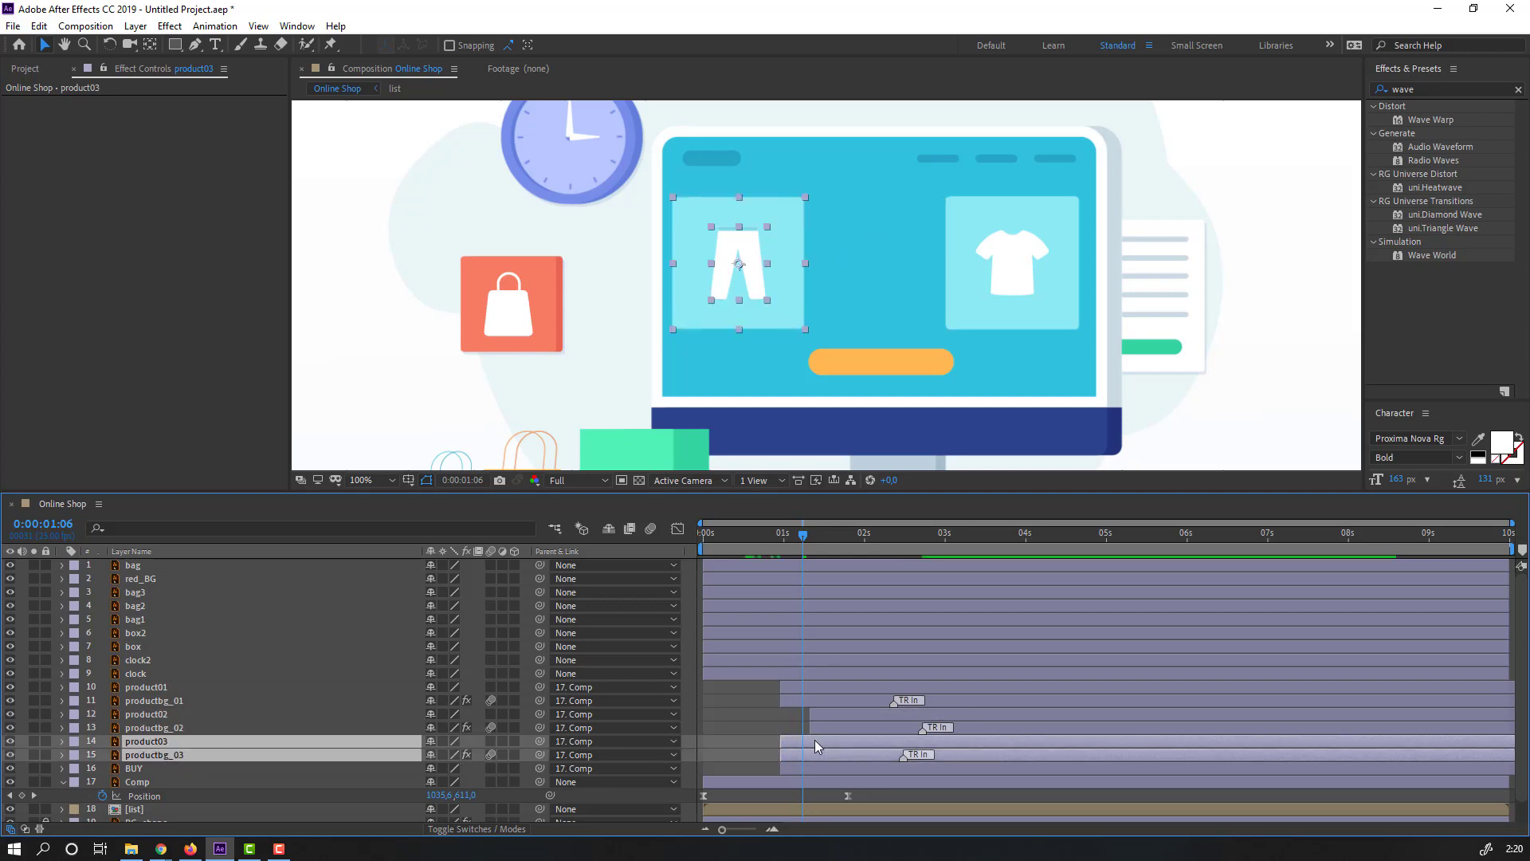
left_click_drag(815, 742, 875, 755)
left_click(760, 735)
scroll(678, 396, "down", 1)
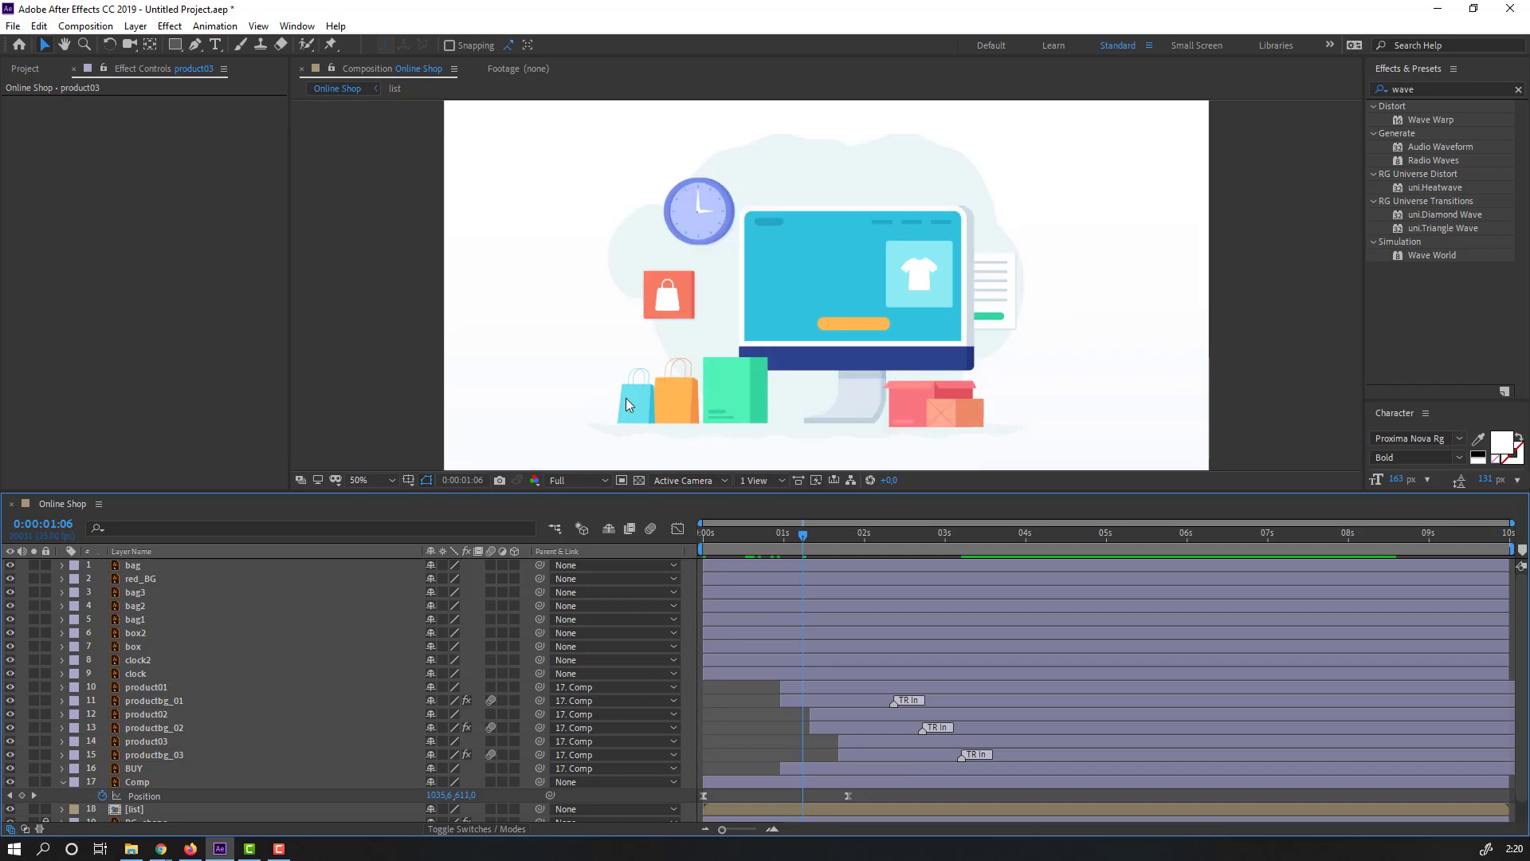
key("space")
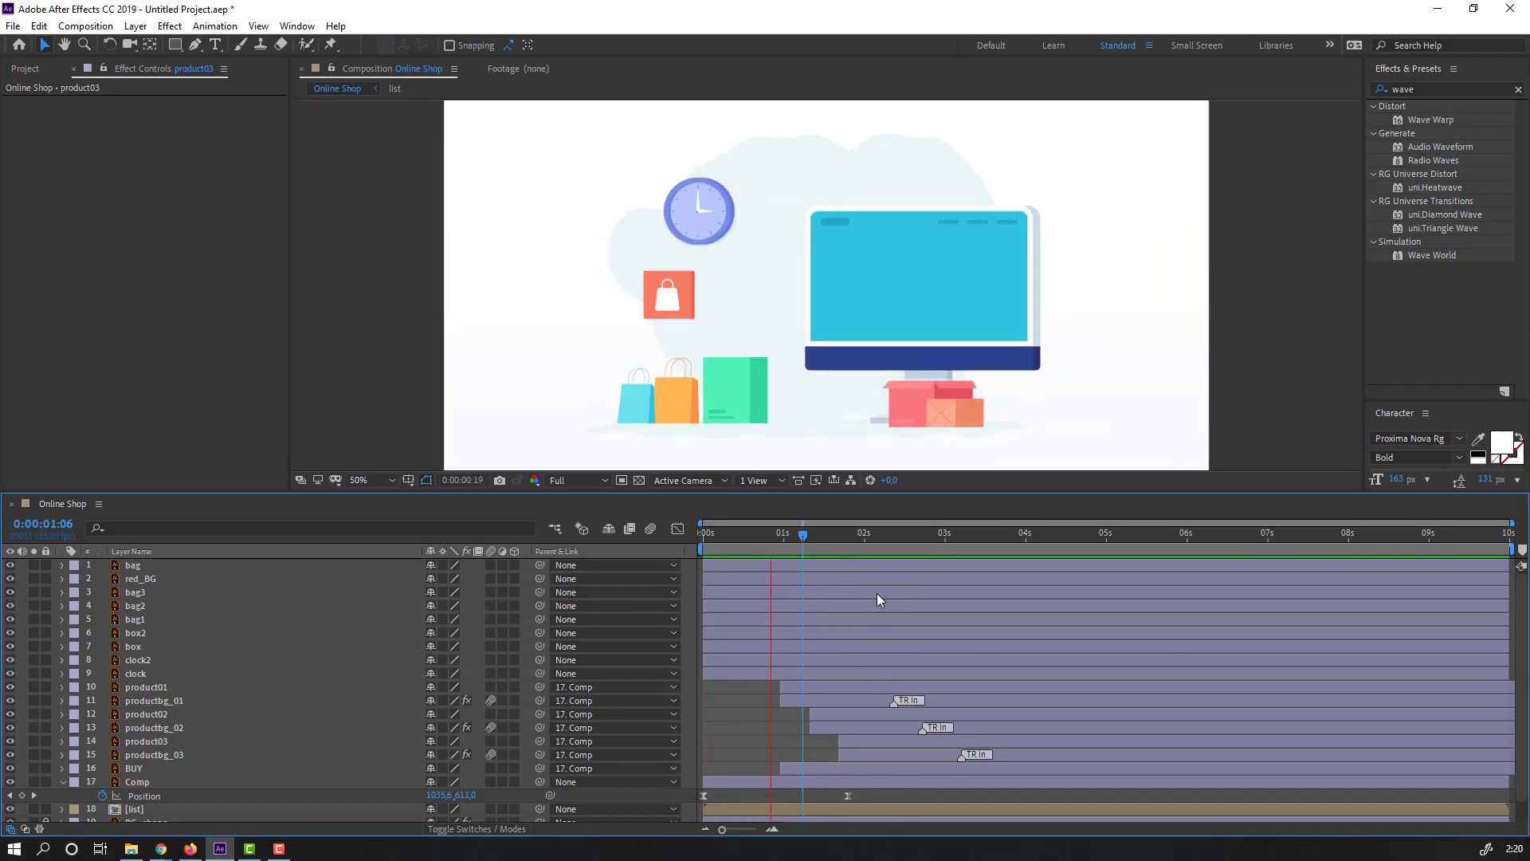
Apply Animation Composer's 2D effect preset Cosine Rotate 1 to product01, product02 and product03 with the playhead at 0:00:01:01.
left_click_drag(782, 533, 787, 534)
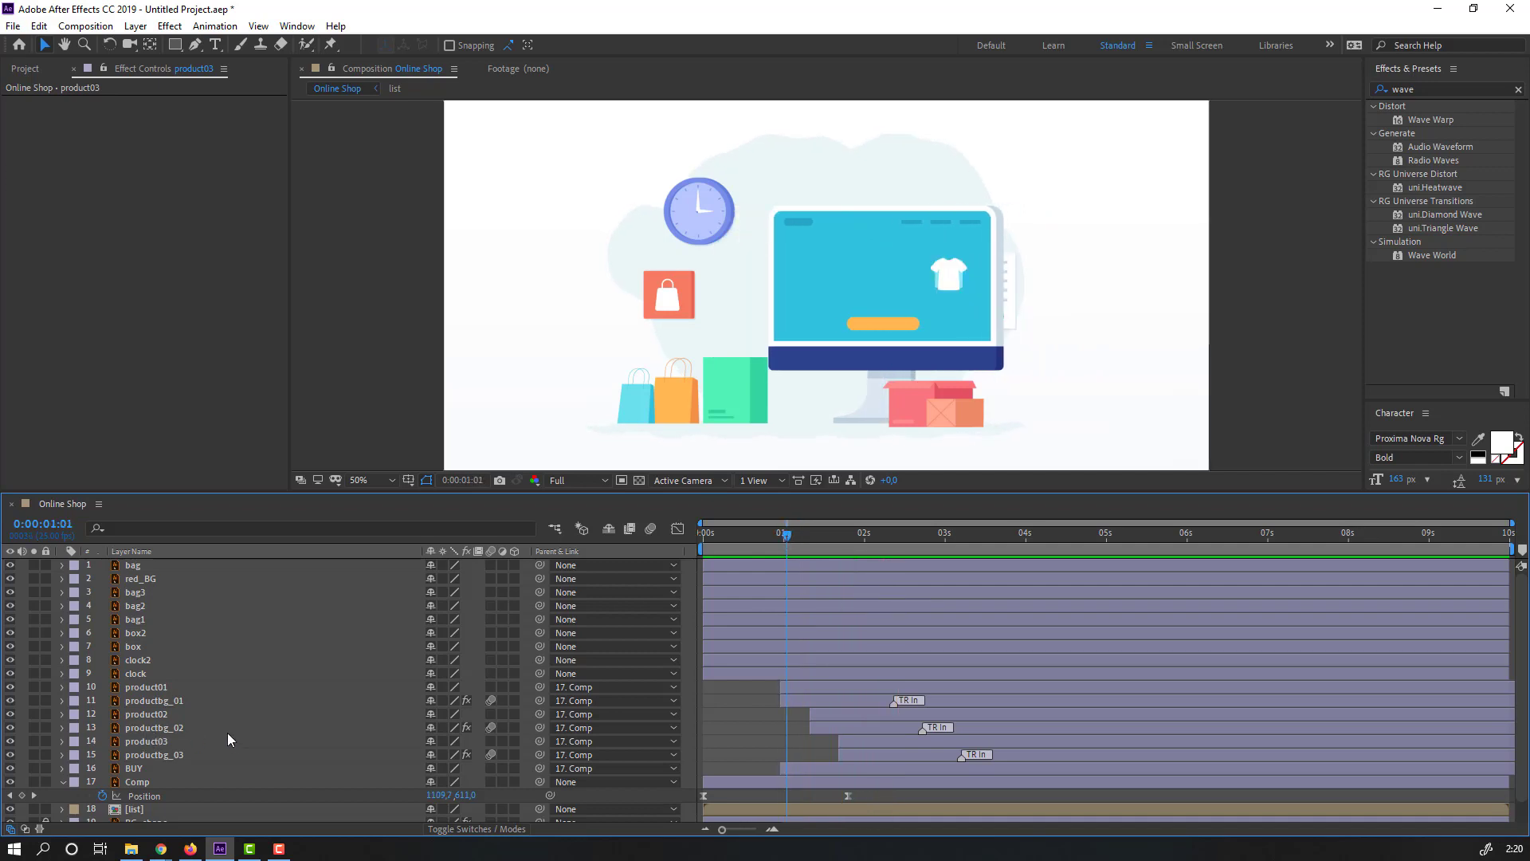
left_click(148, 687)
left_click(149, 715, "ctrl")
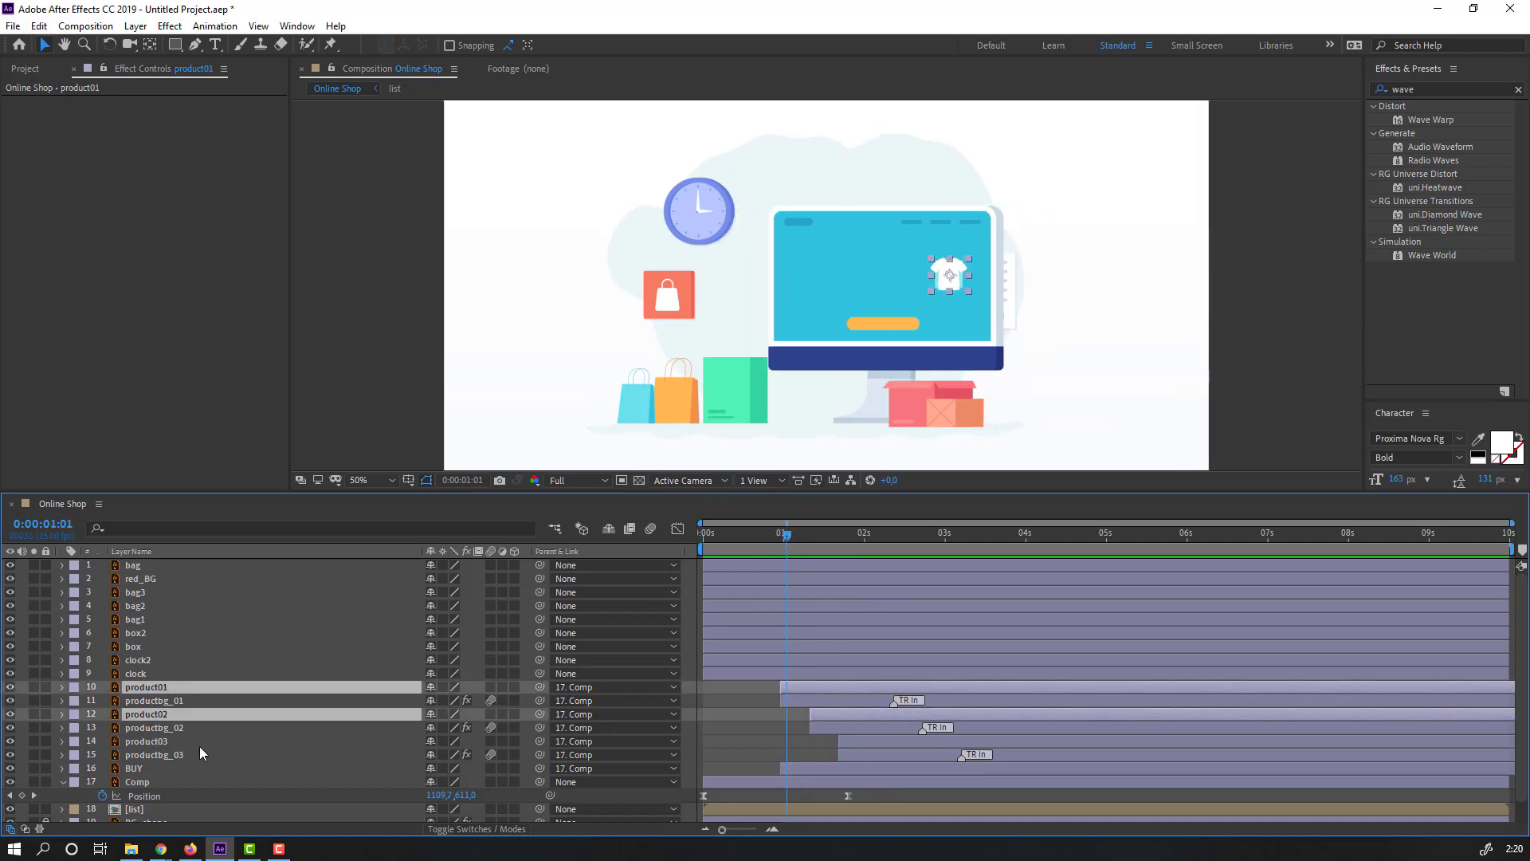
left_click(156, 741, "ctrl")
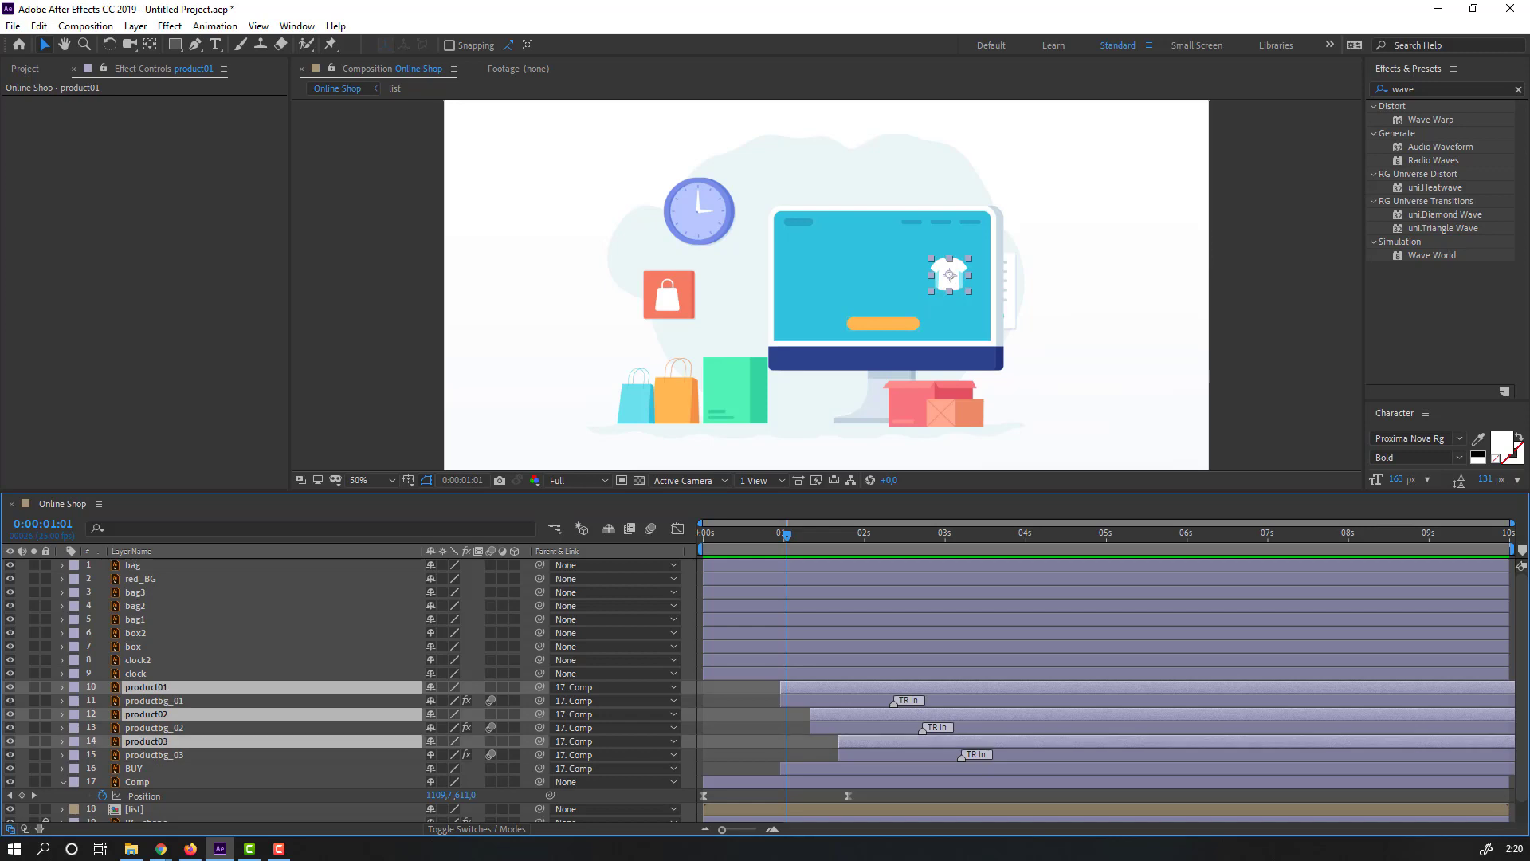
left_click_drag(2, 375, 758, 323)
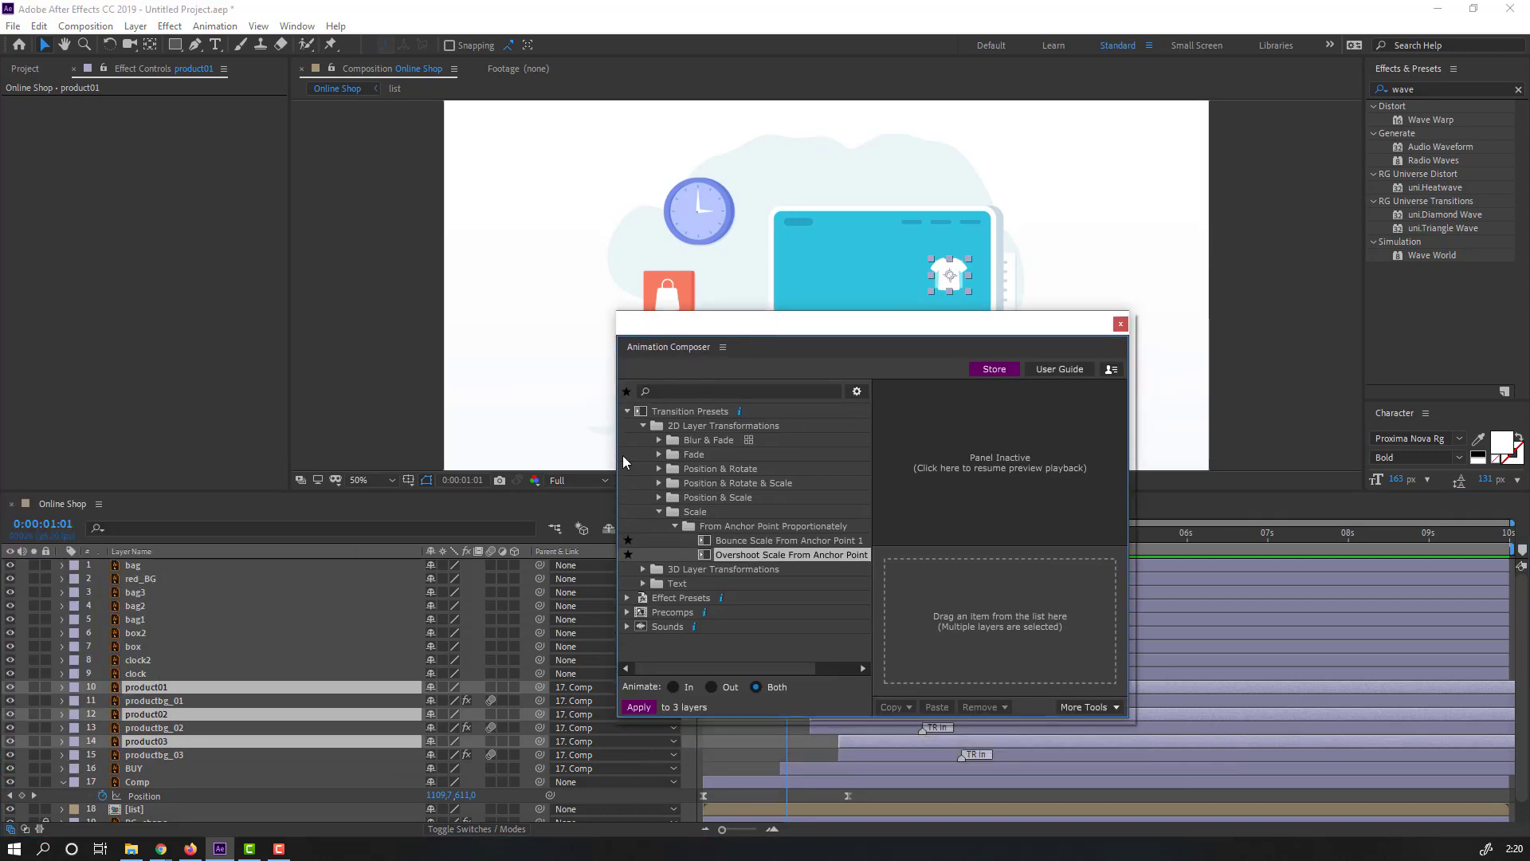
left_click(659, 510)
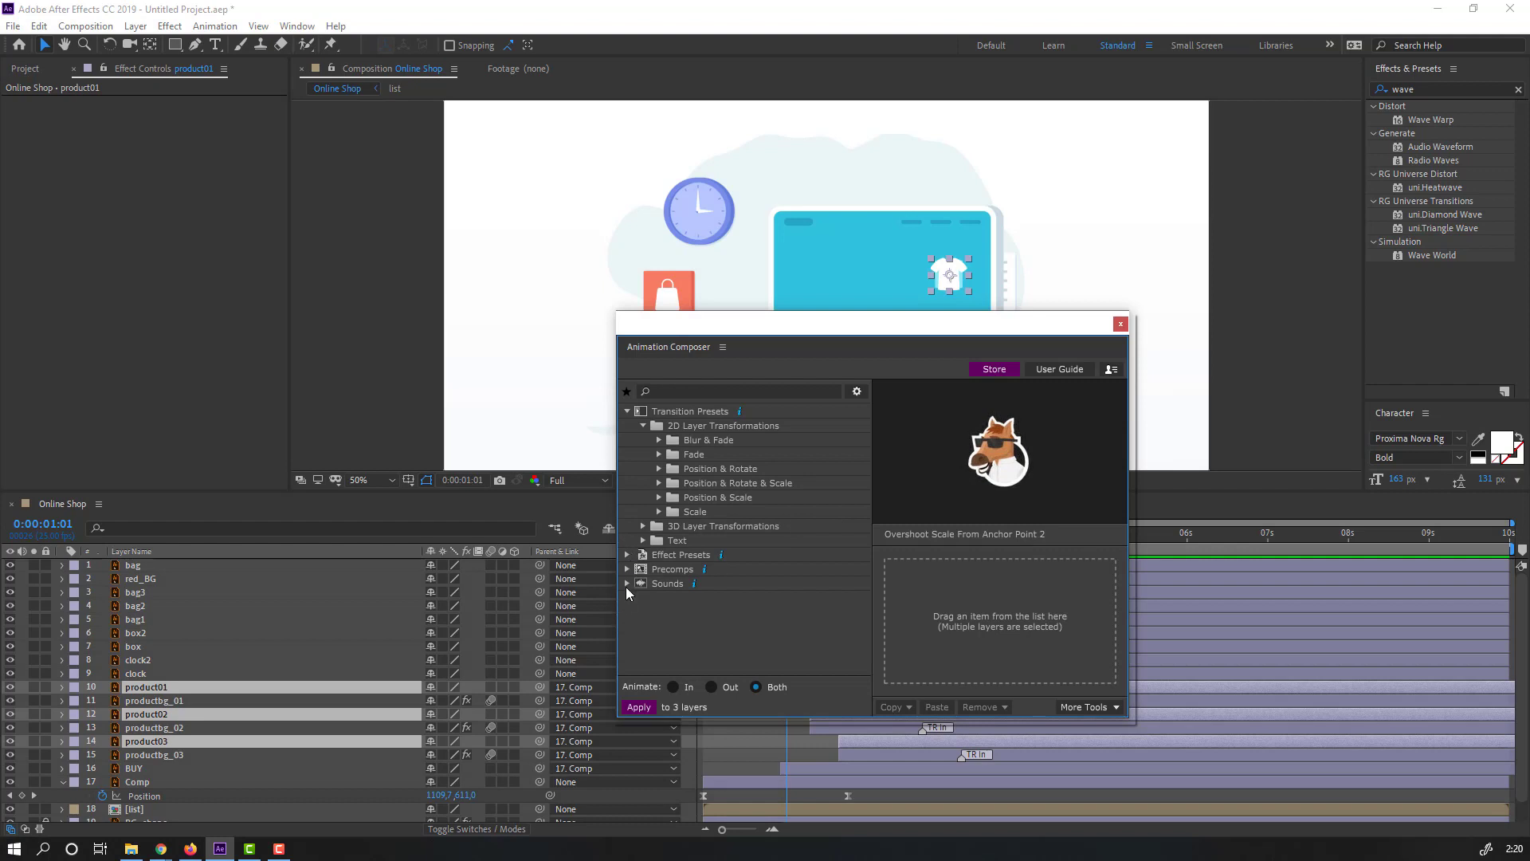
left_click(628, 556)
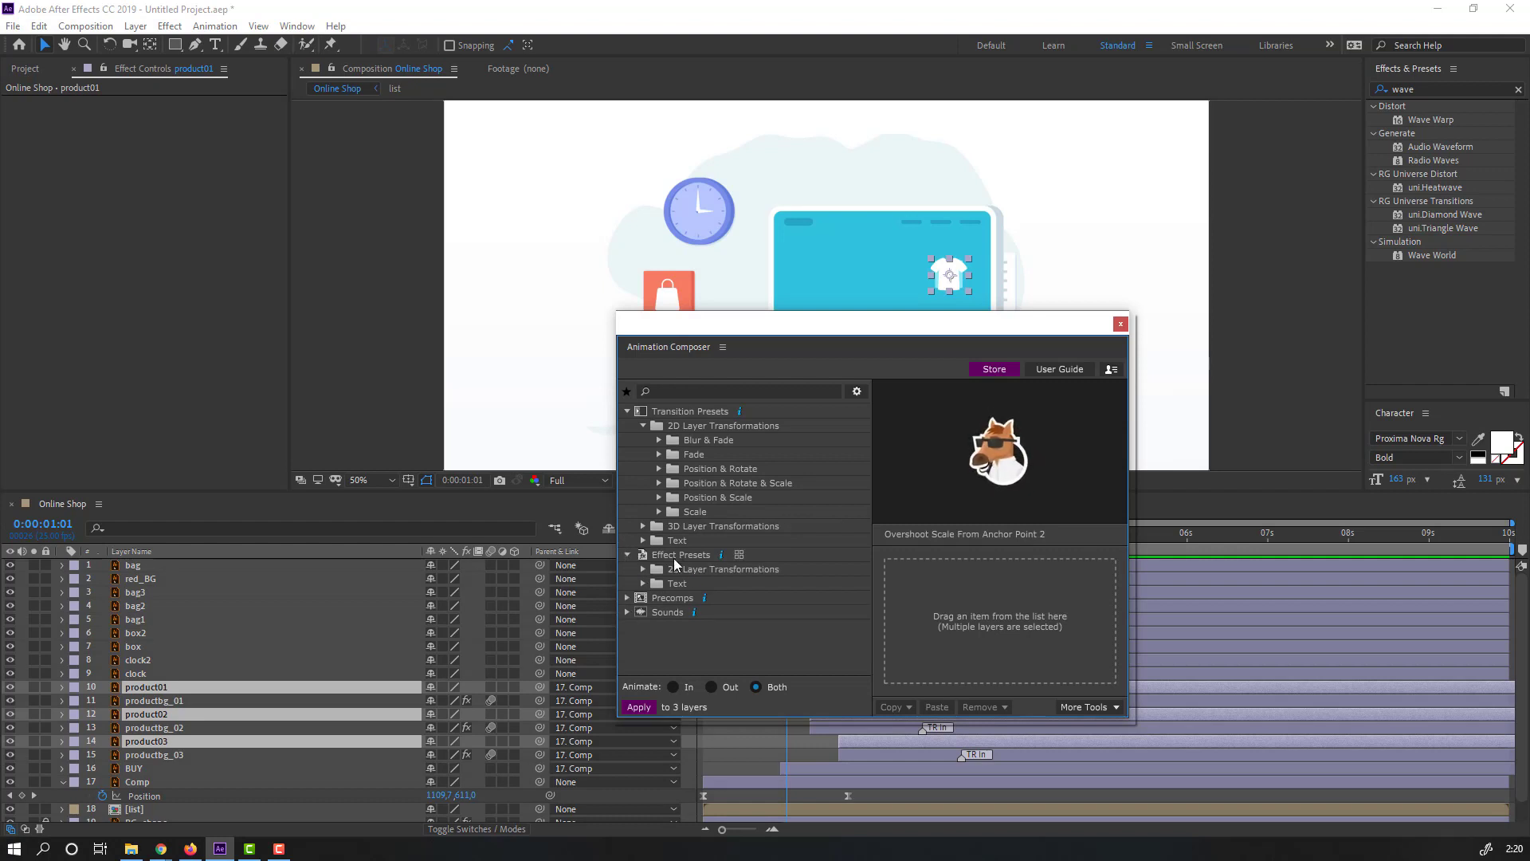
left_click(641, 570)
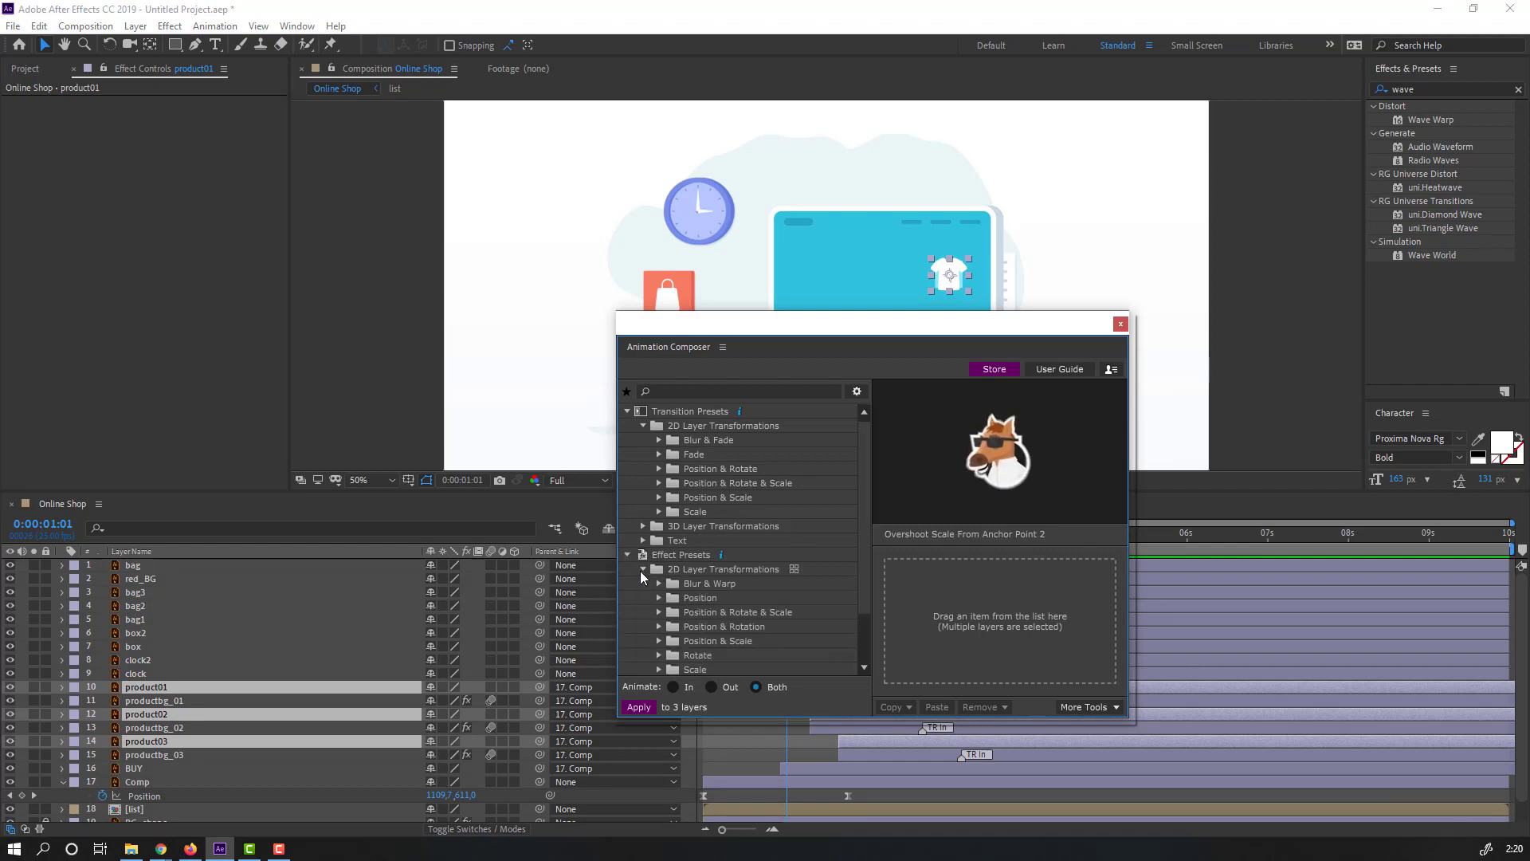
scroll(661, 598, "down", 1)
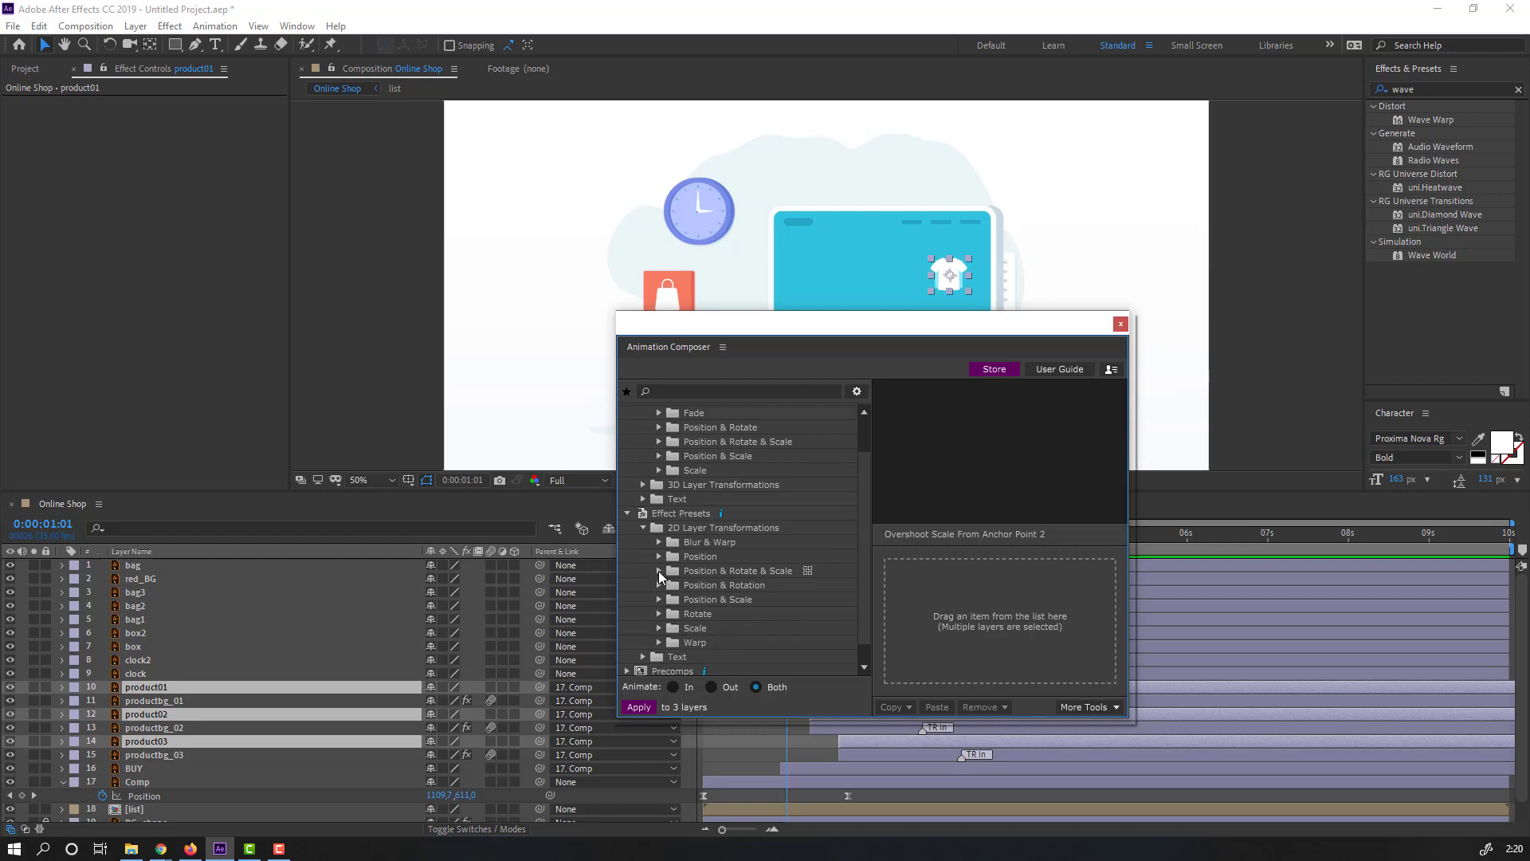
left_click(659, 614)
left_click(711, 626)
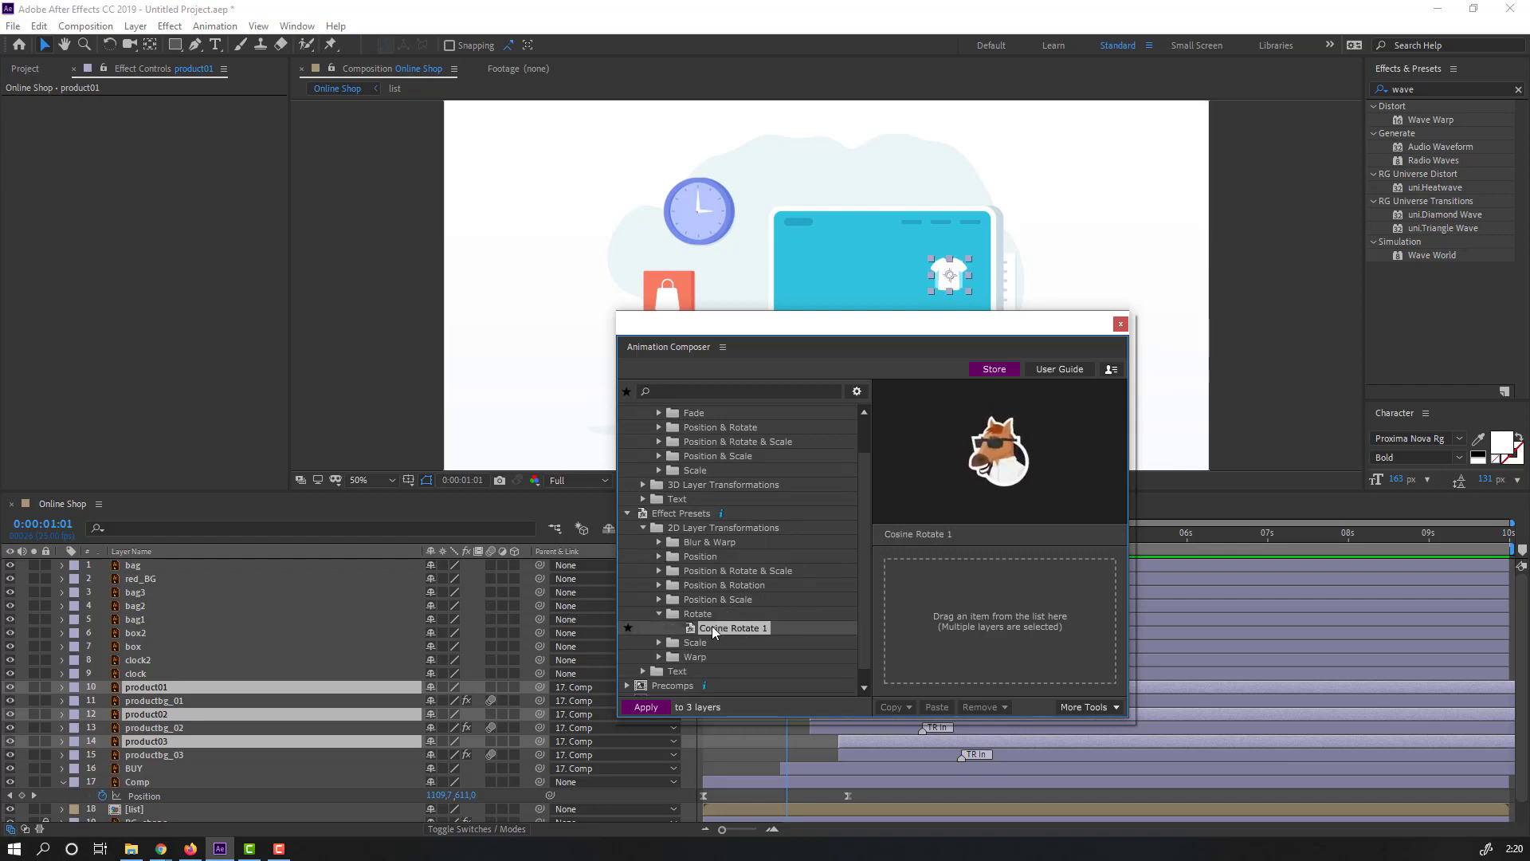
double_click(733, 628)
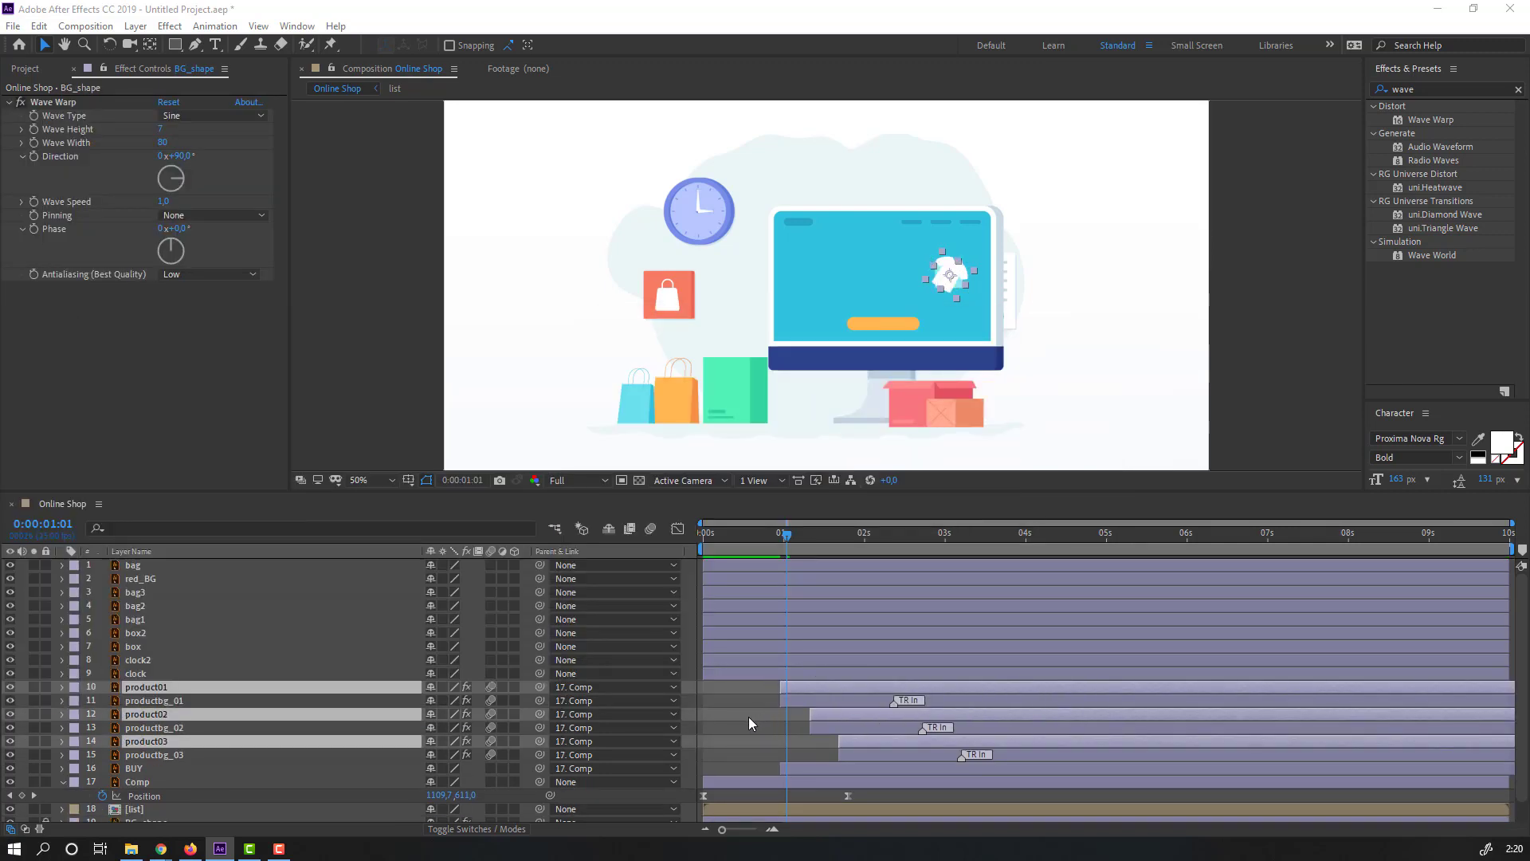
Preview the rotation of the product icons and move the playhead to 0:00:03:07.
left_click(749, 722)
key("space")
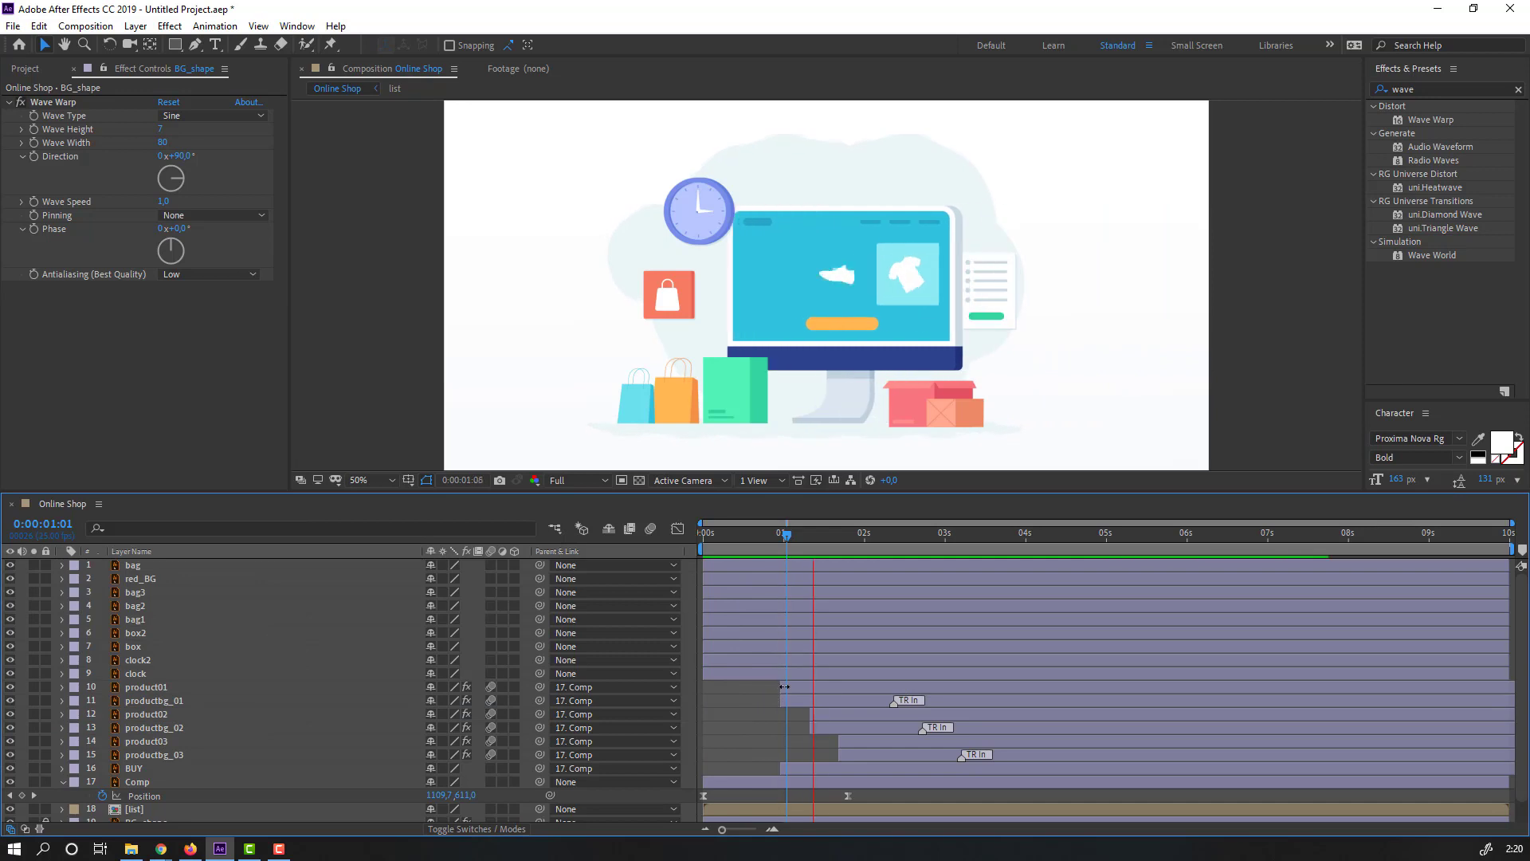
left_click(968, 532)
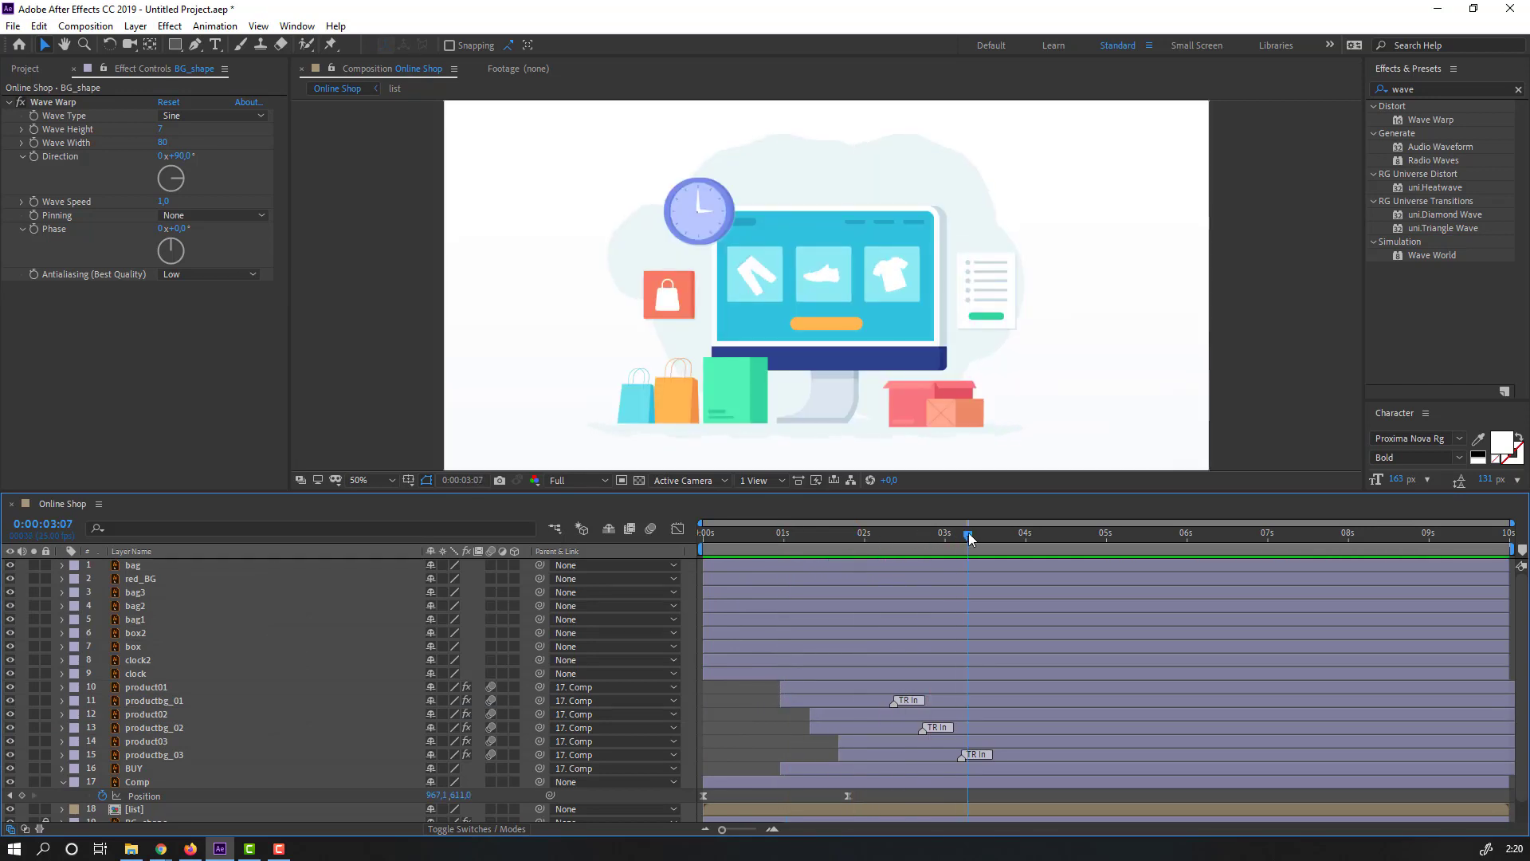
Set the rotation effect's Intensity on product03 to 20 and preview the motion.
left_click(155, 743)
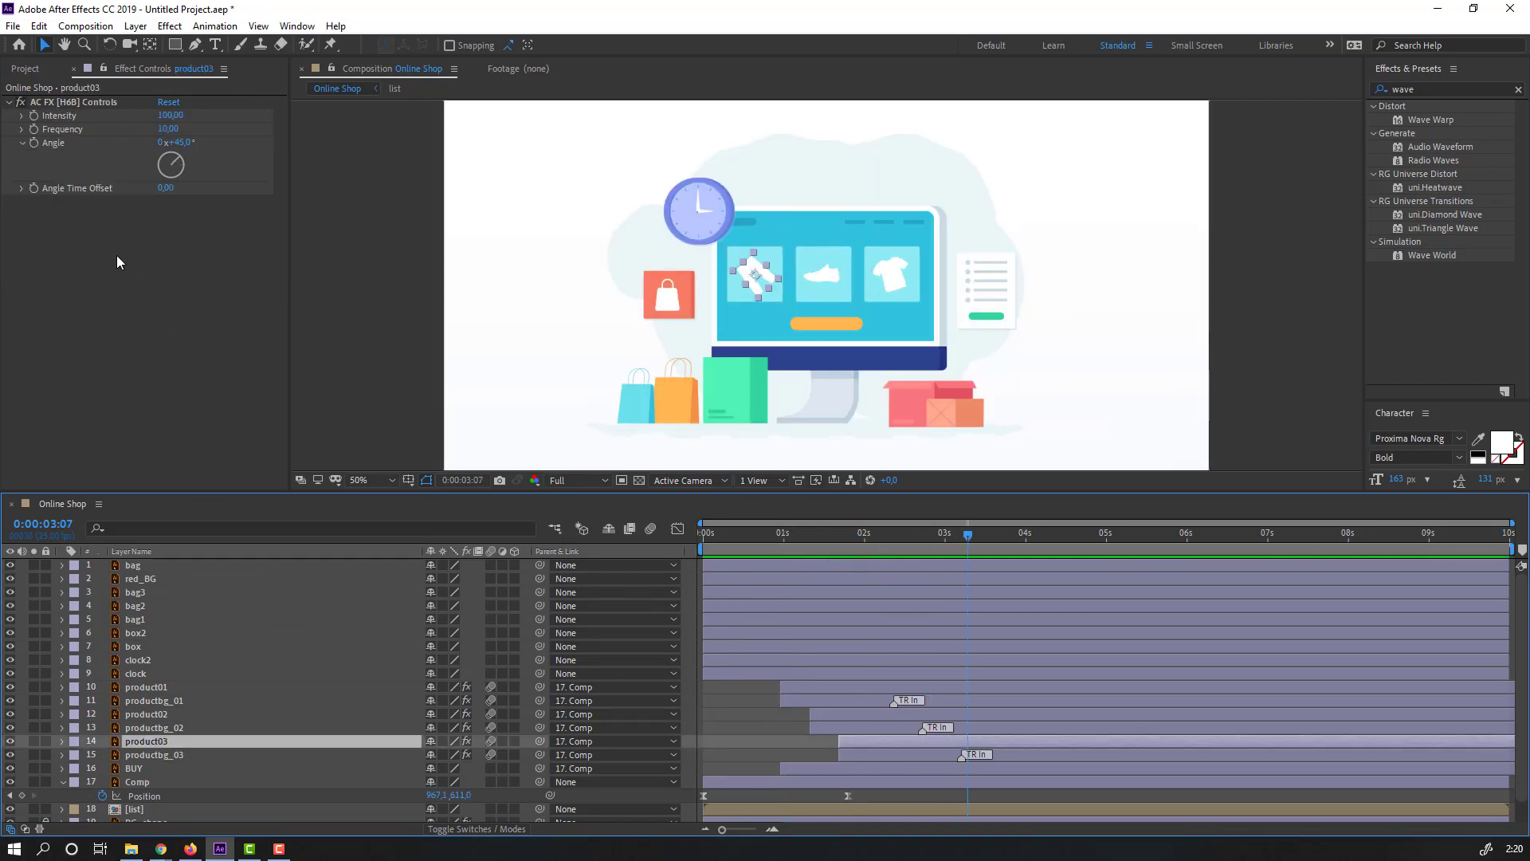
left_click(170, 115)
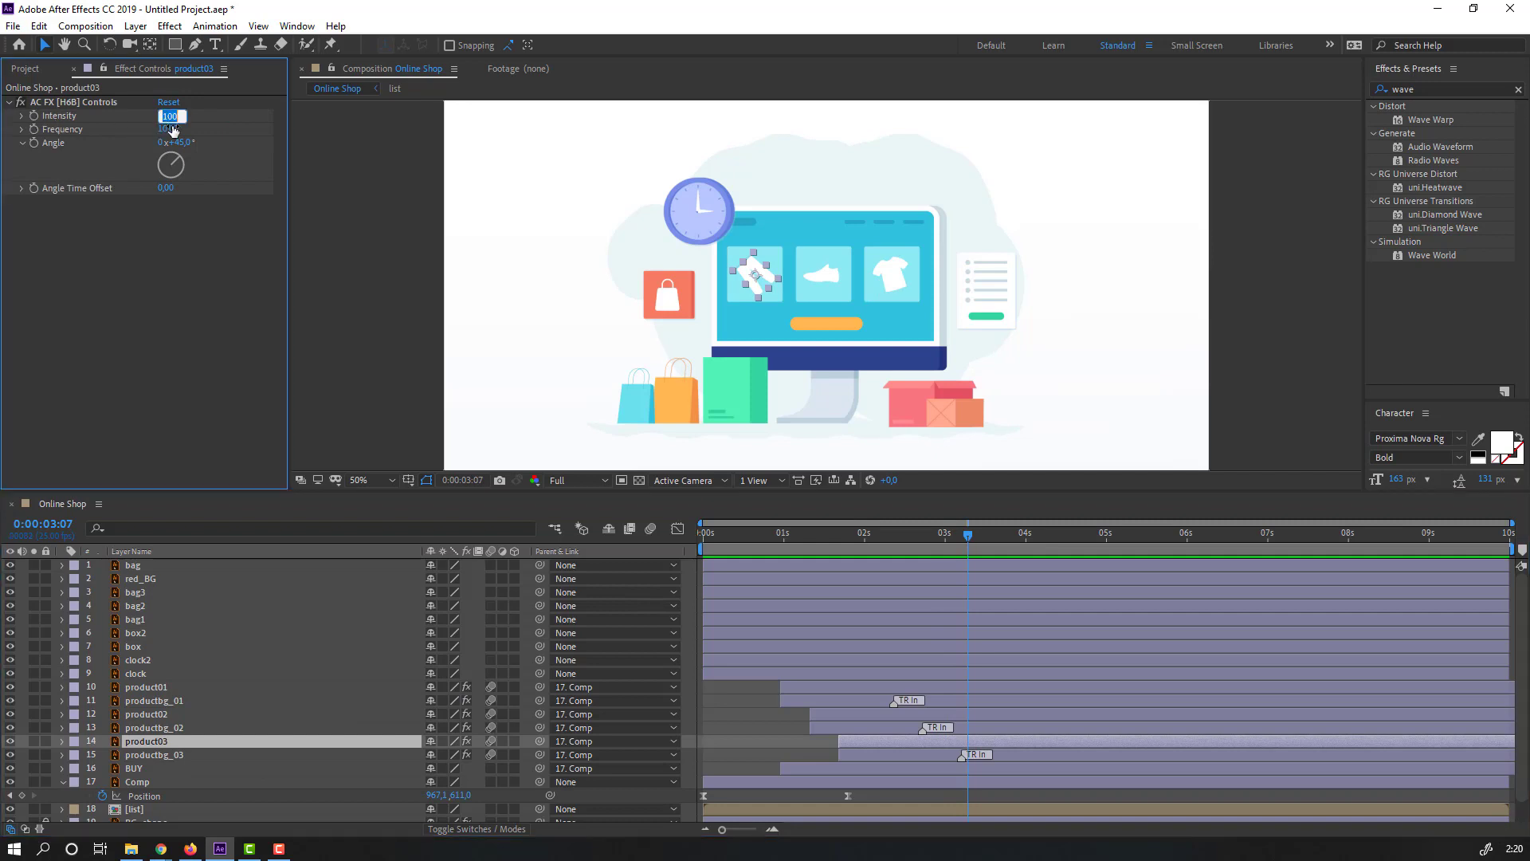
key("Return")
key("space")
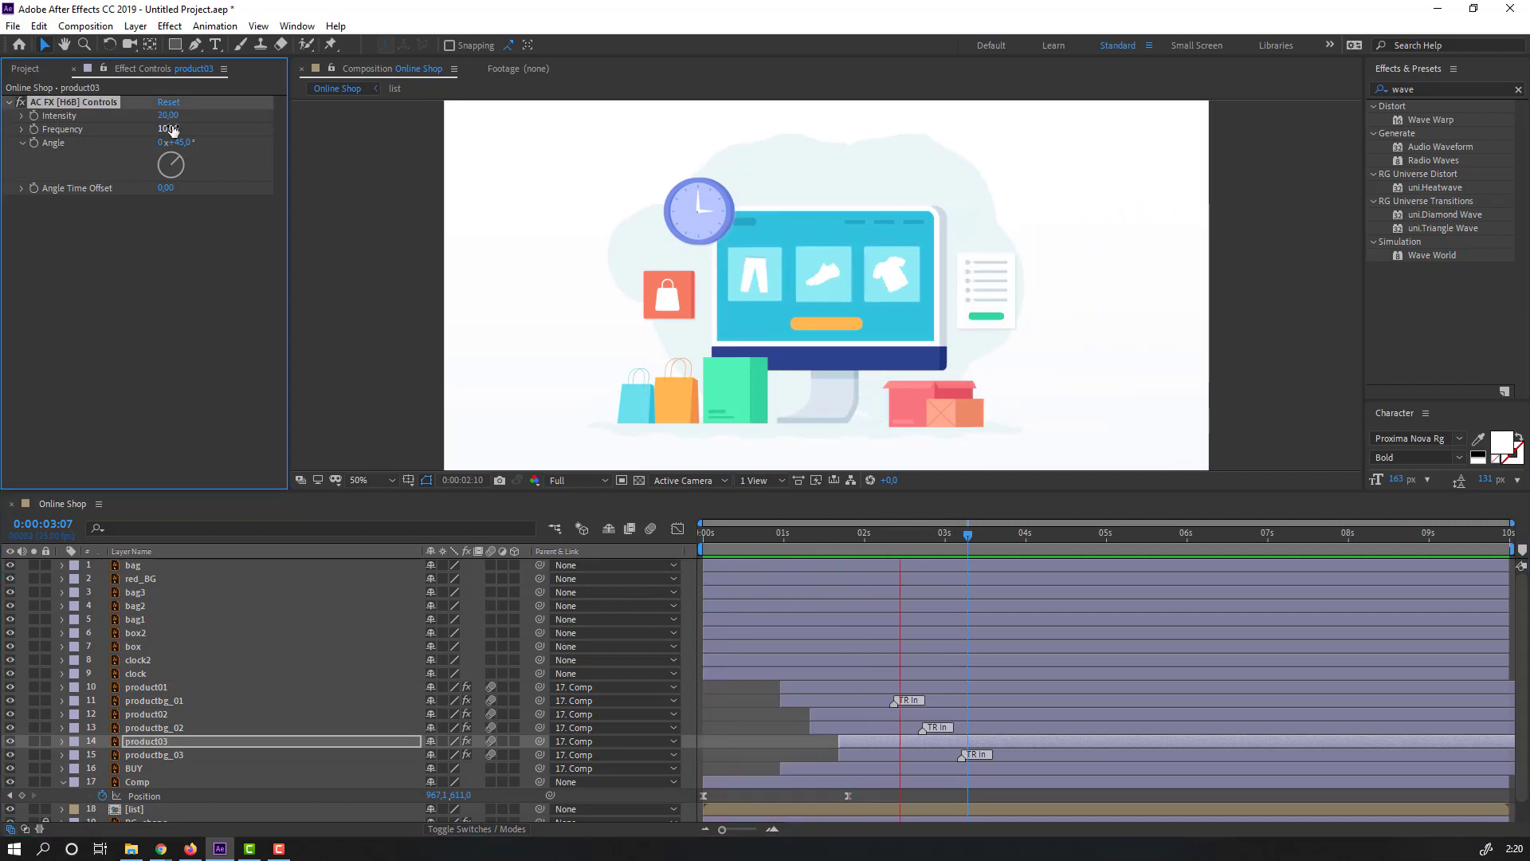
left_click(964, 528)
Set product03's Intensity to 10, start the work area at about 1.3 seconds, and preview from there.
left_click(168, 116)
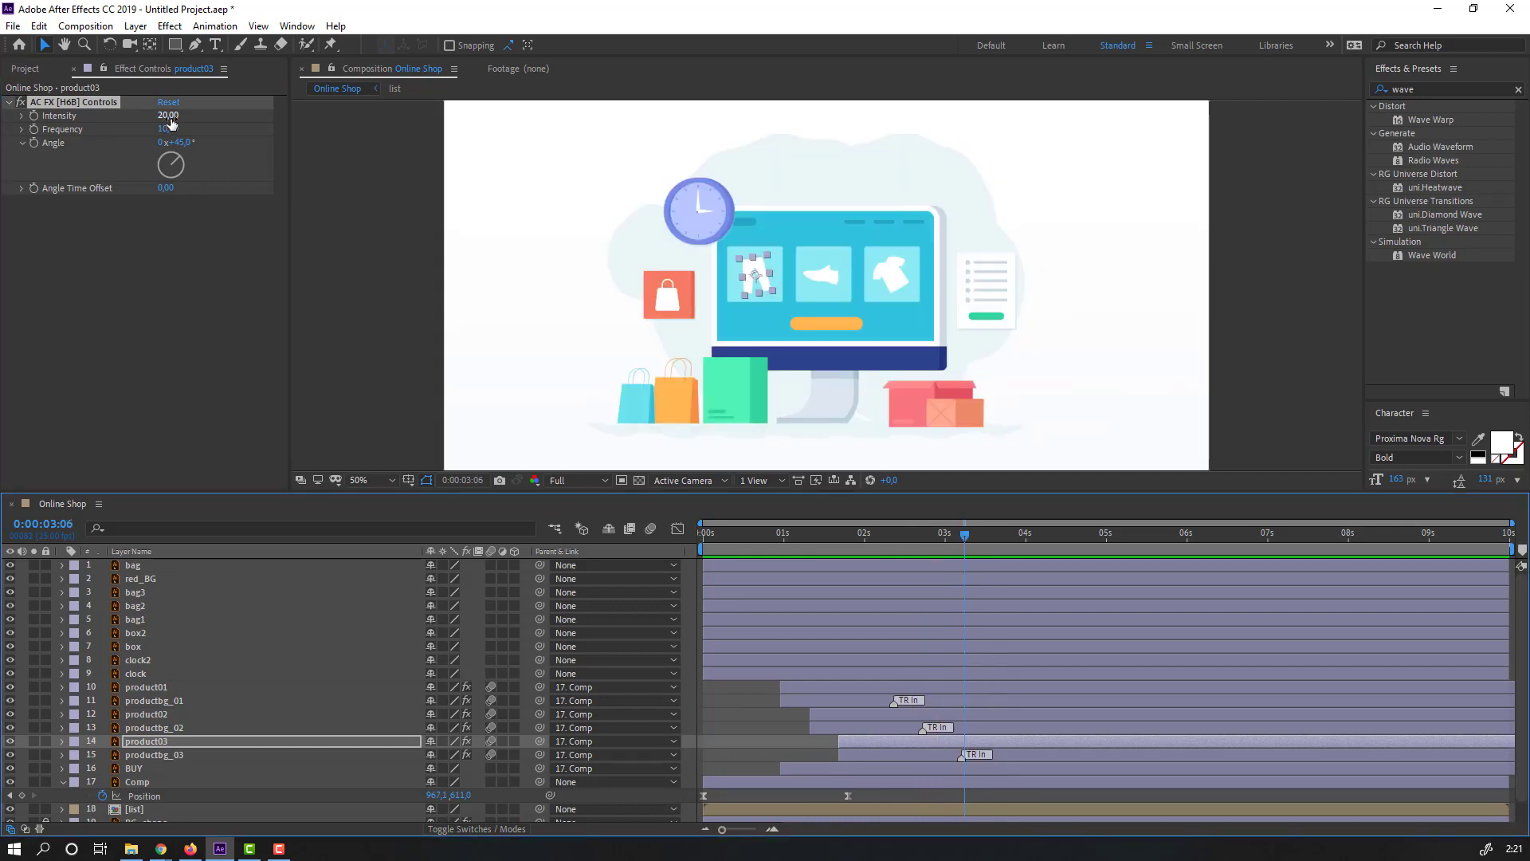
type("10")
key("Return")
left_click_drag(701, 549, 808, 549)
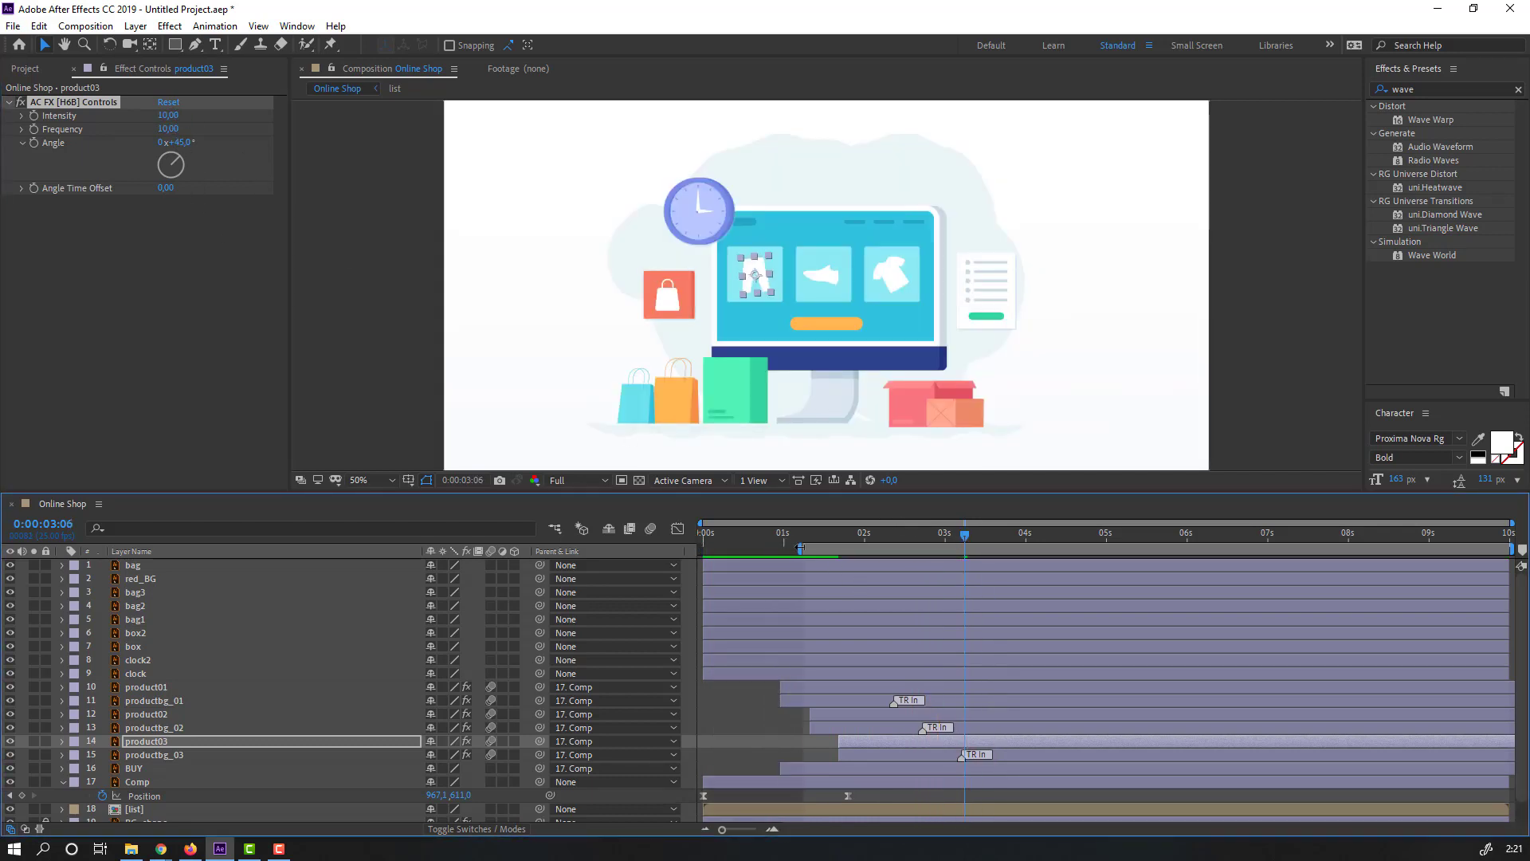
key("space")
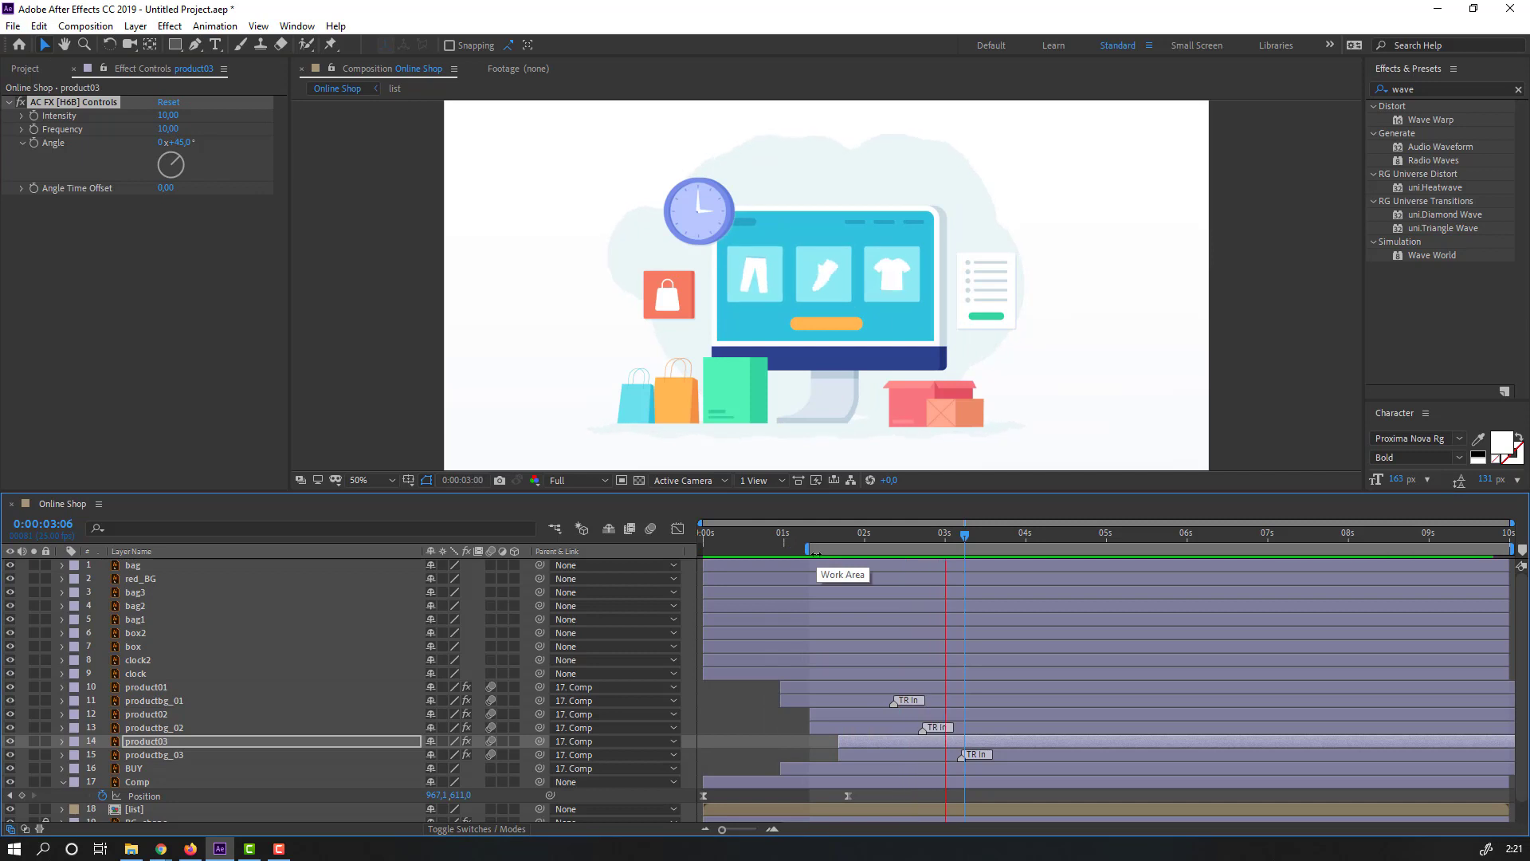
left_click(922, 535)
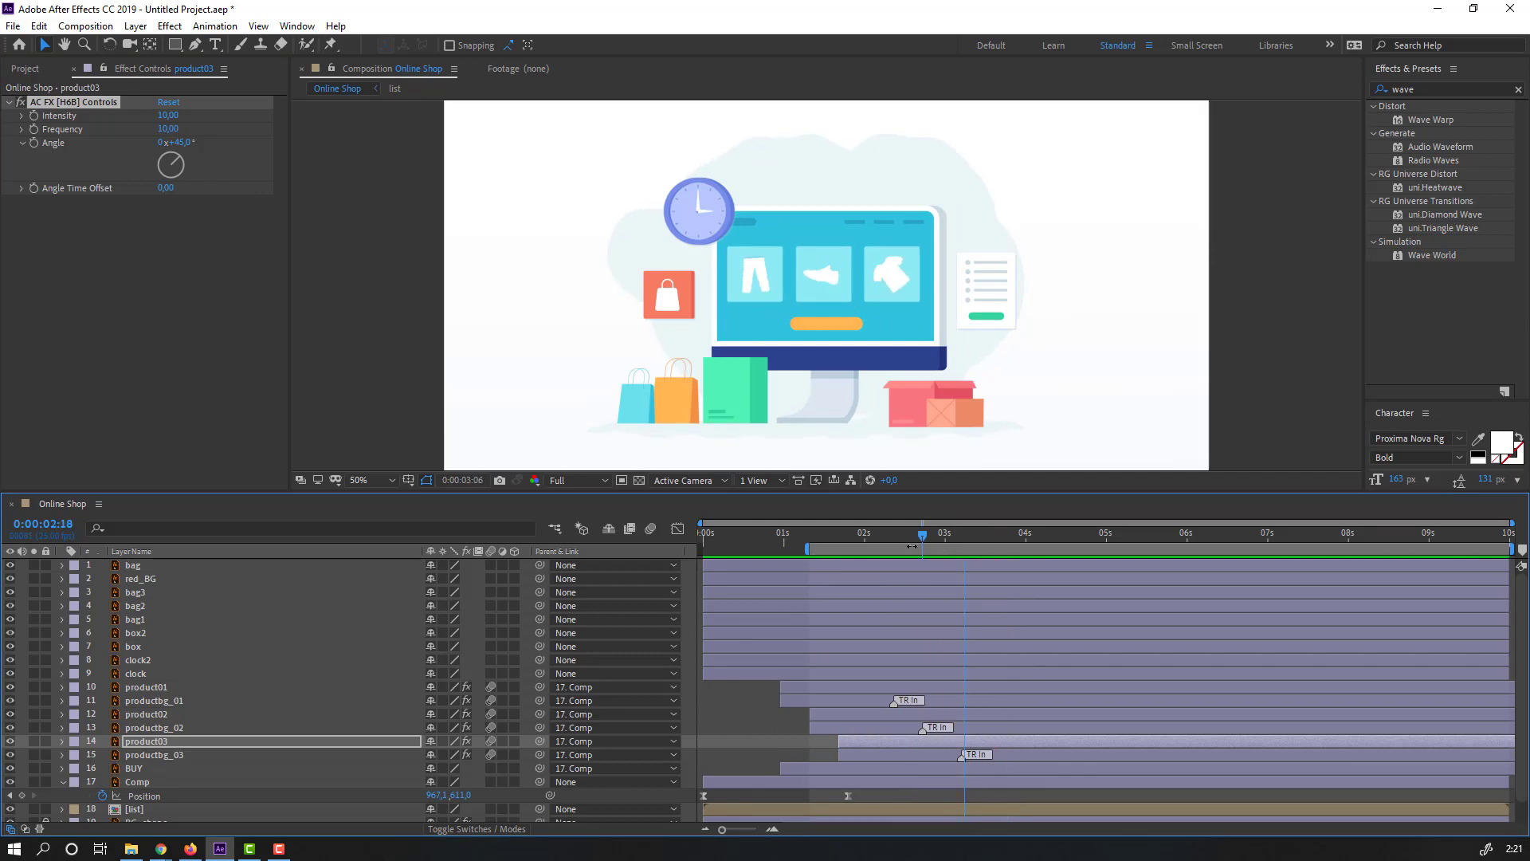
Set the rotation effect's Intensity to 10 on product02 and product01, and preview the three icons.
left_click(145, 714)
left_click(170, 116)
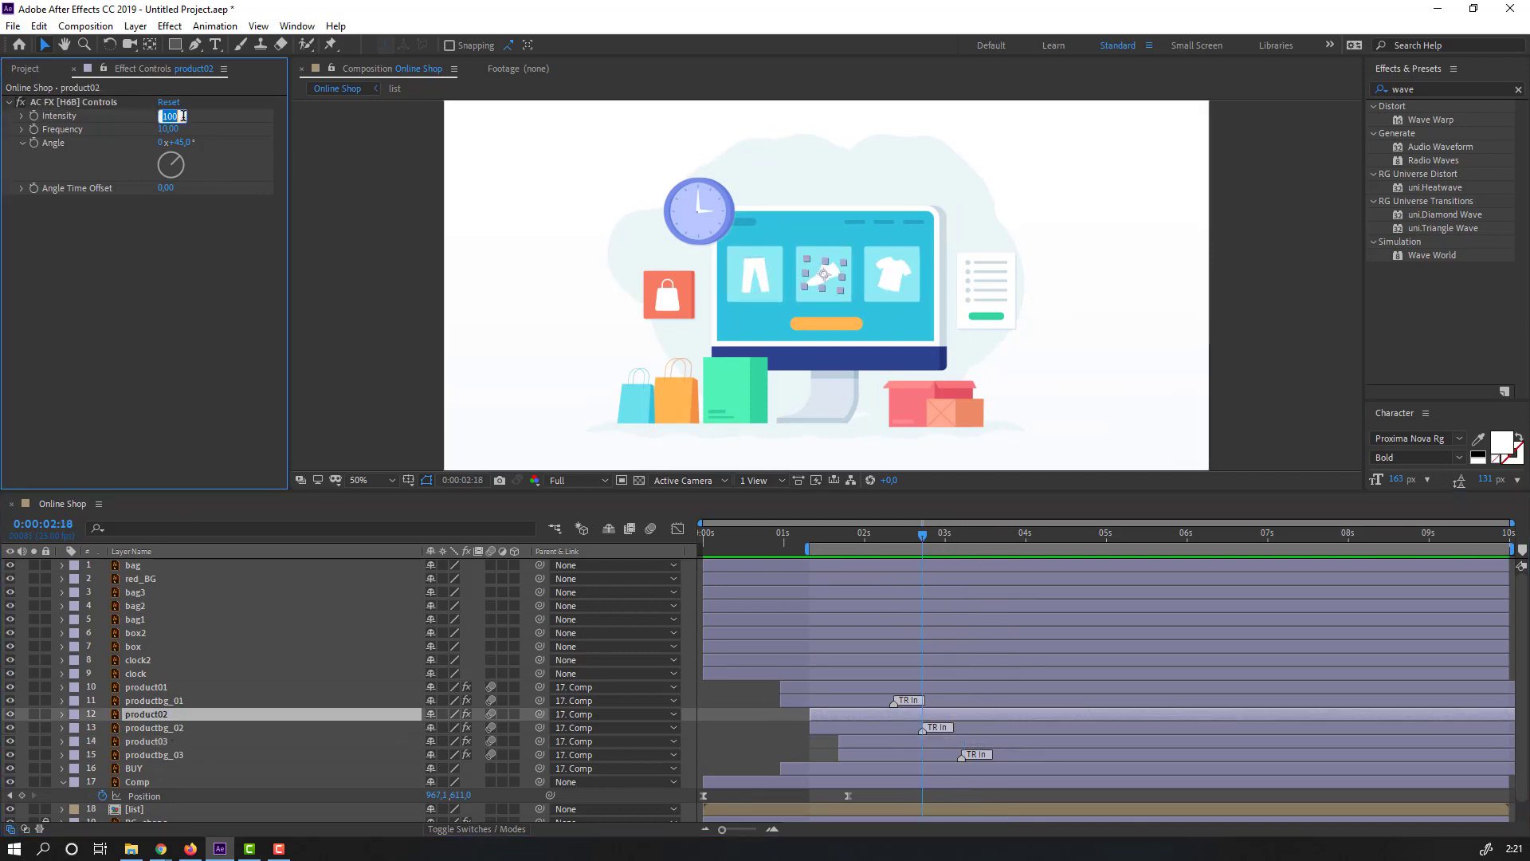
type("100")
key("Return")
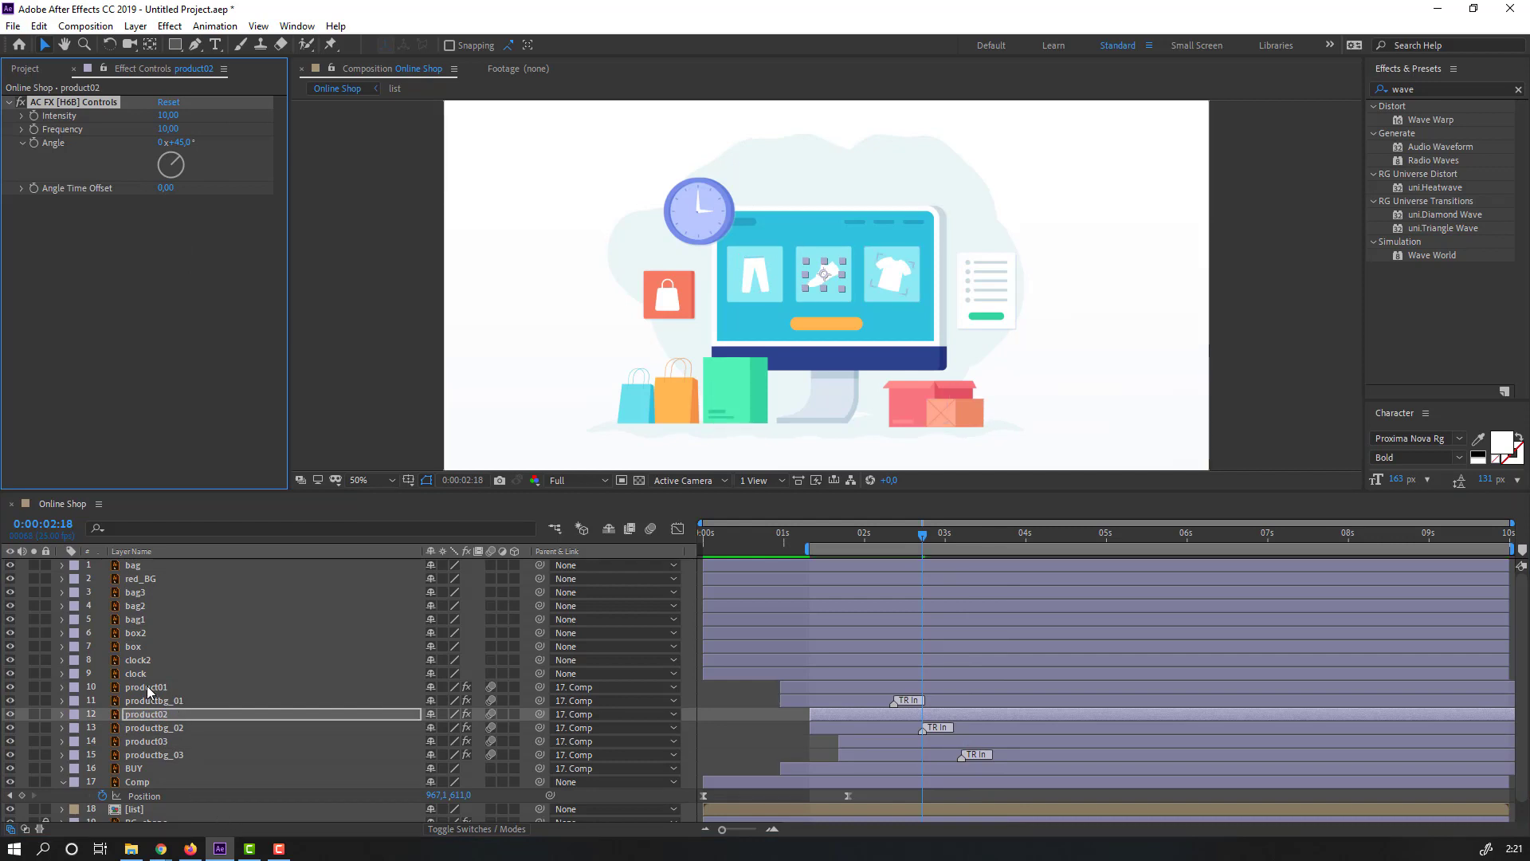
left_click(155, 688)
left_click(170, 117)
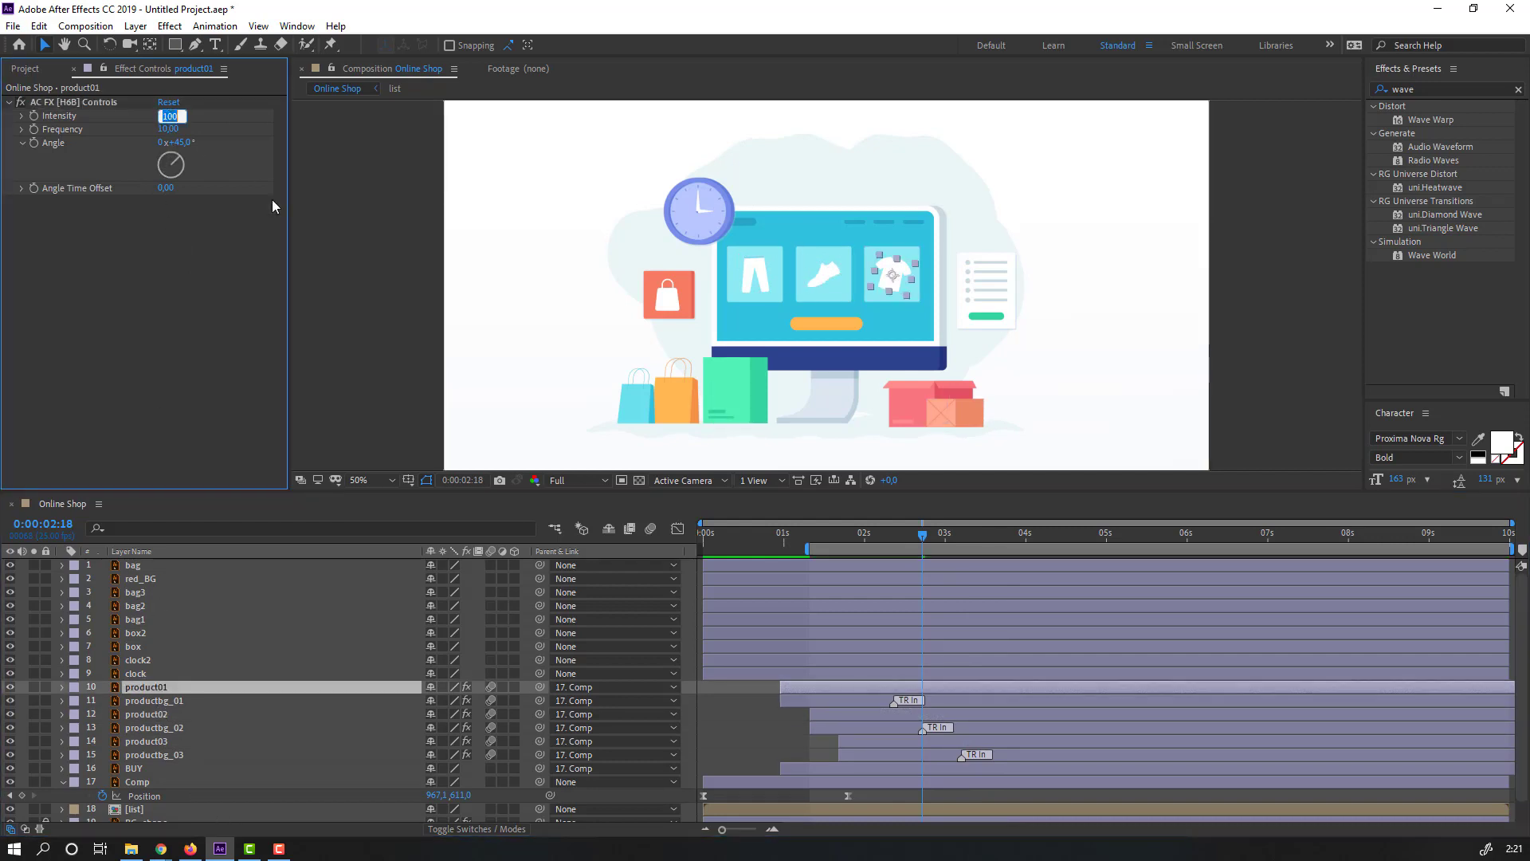
type("10")
key("Return")
key("space")
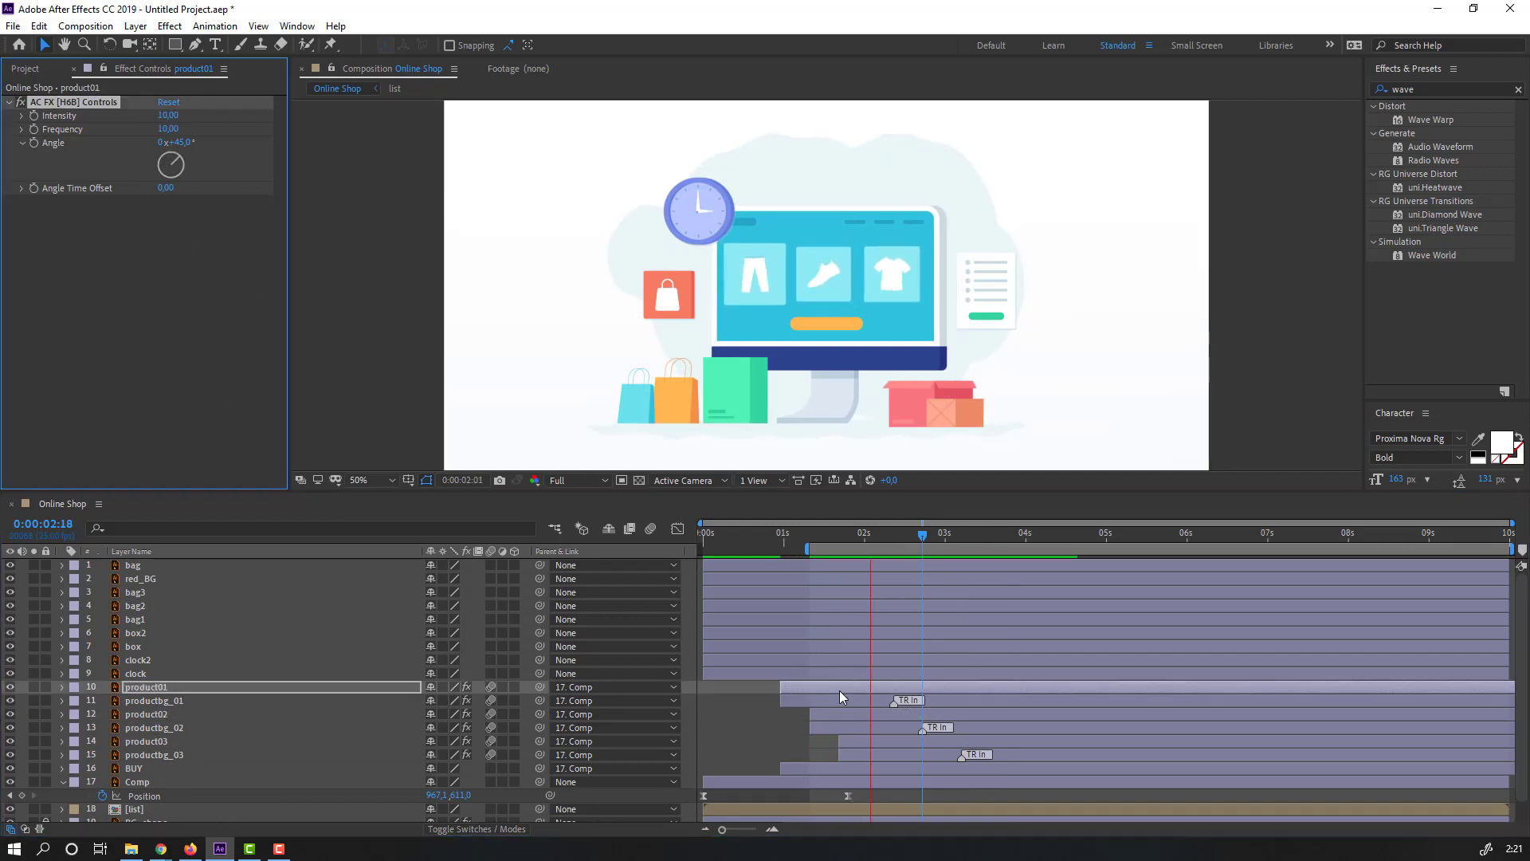
key("space")
left_click(875, 539)
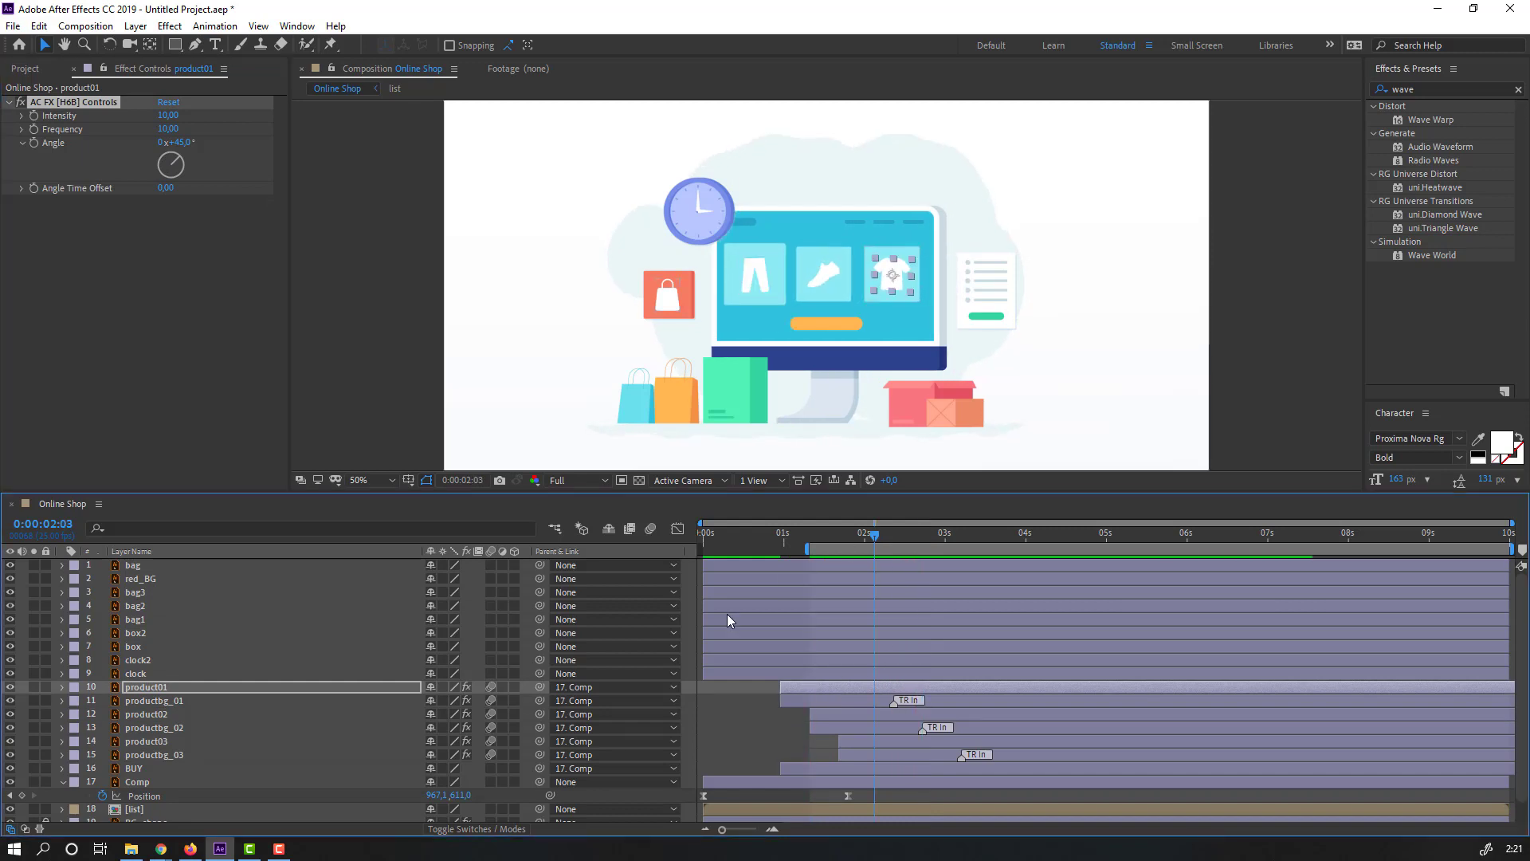
Apply the Overshoot Scale From Anchor Point 2 transition, animating both in and out, to product01, product02 and product03.
left_click(155, 687)
left_click(159, 714, "ctrl")
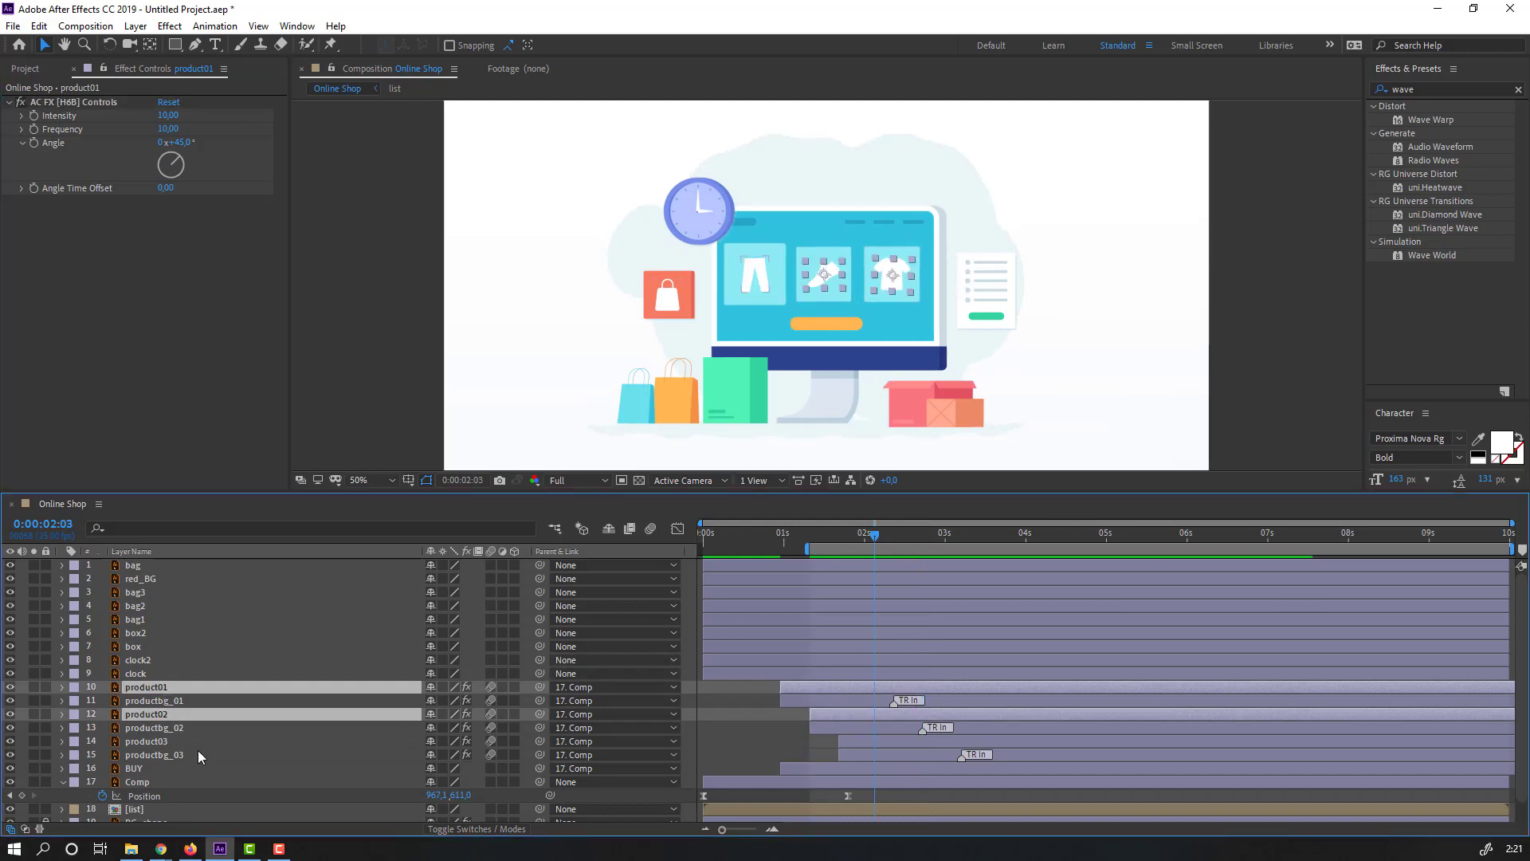
left_click(165, 743, "ctrl")
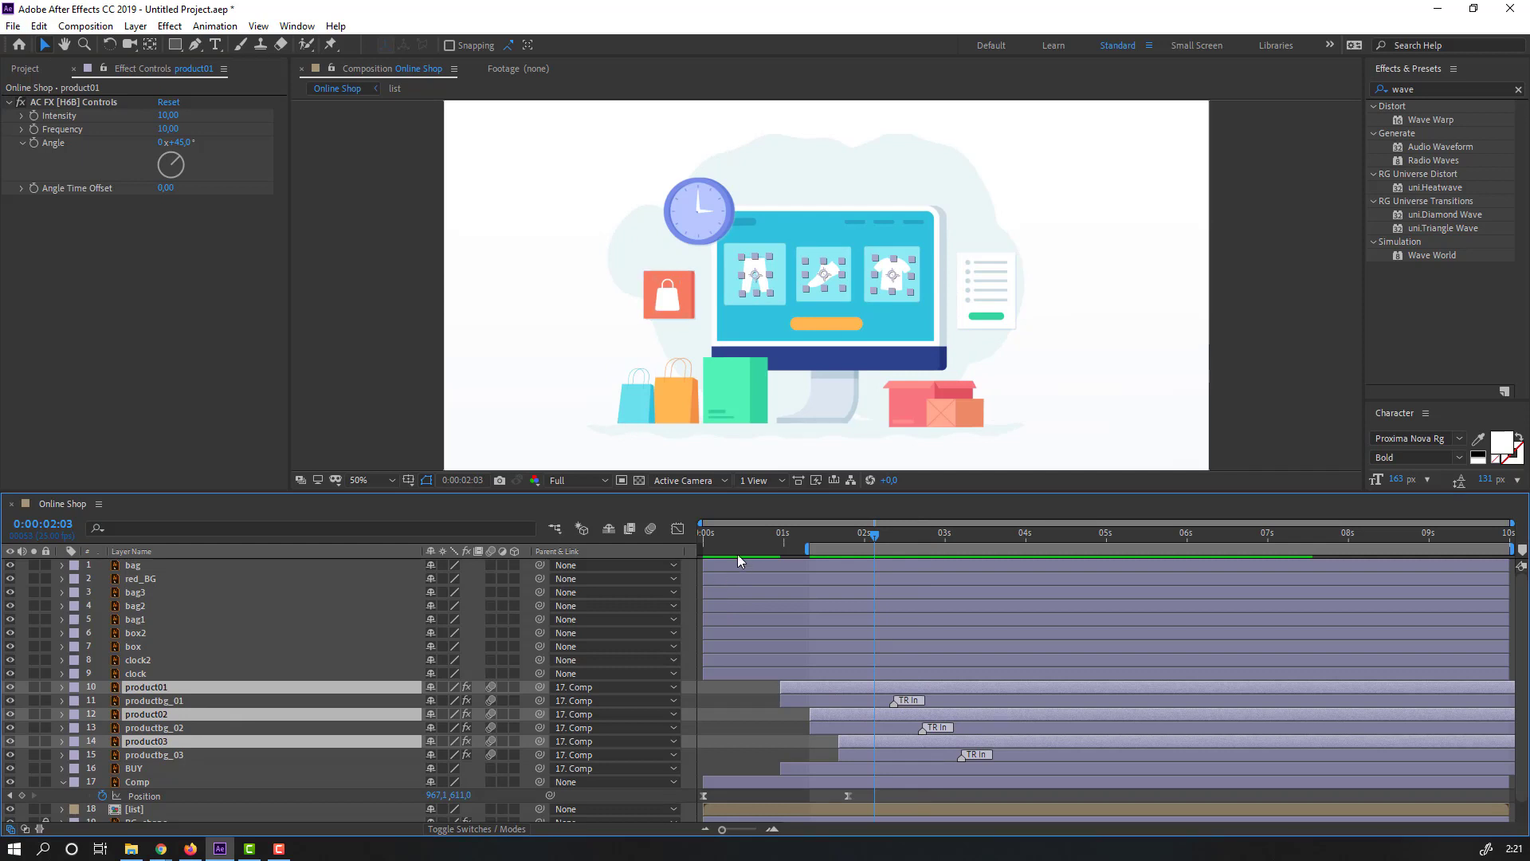
left_click_drag(1529, 319, 633, 295)
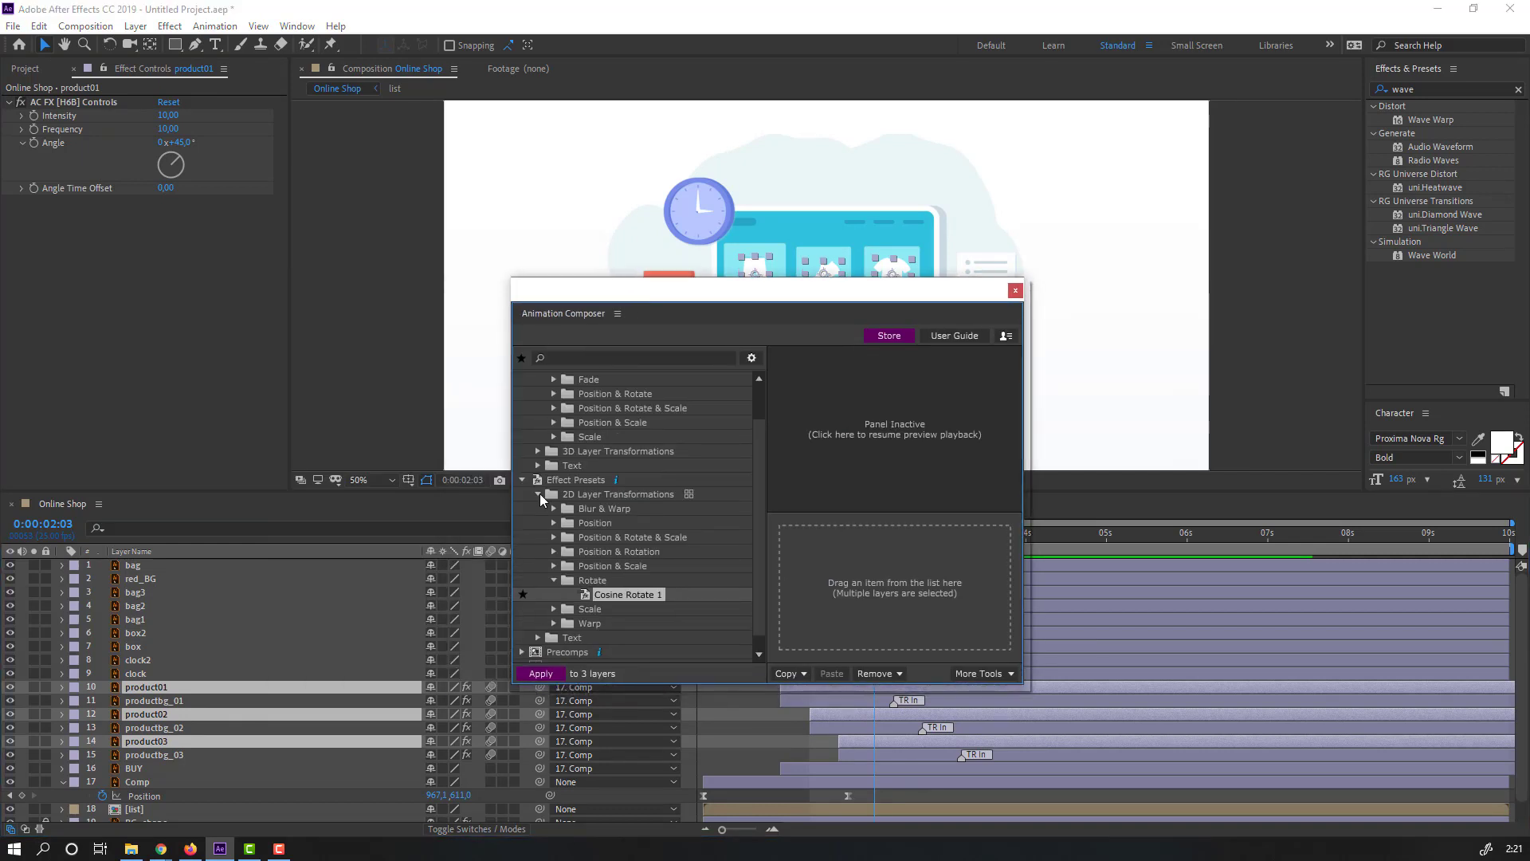
scroll(516, 523, "up", 1)
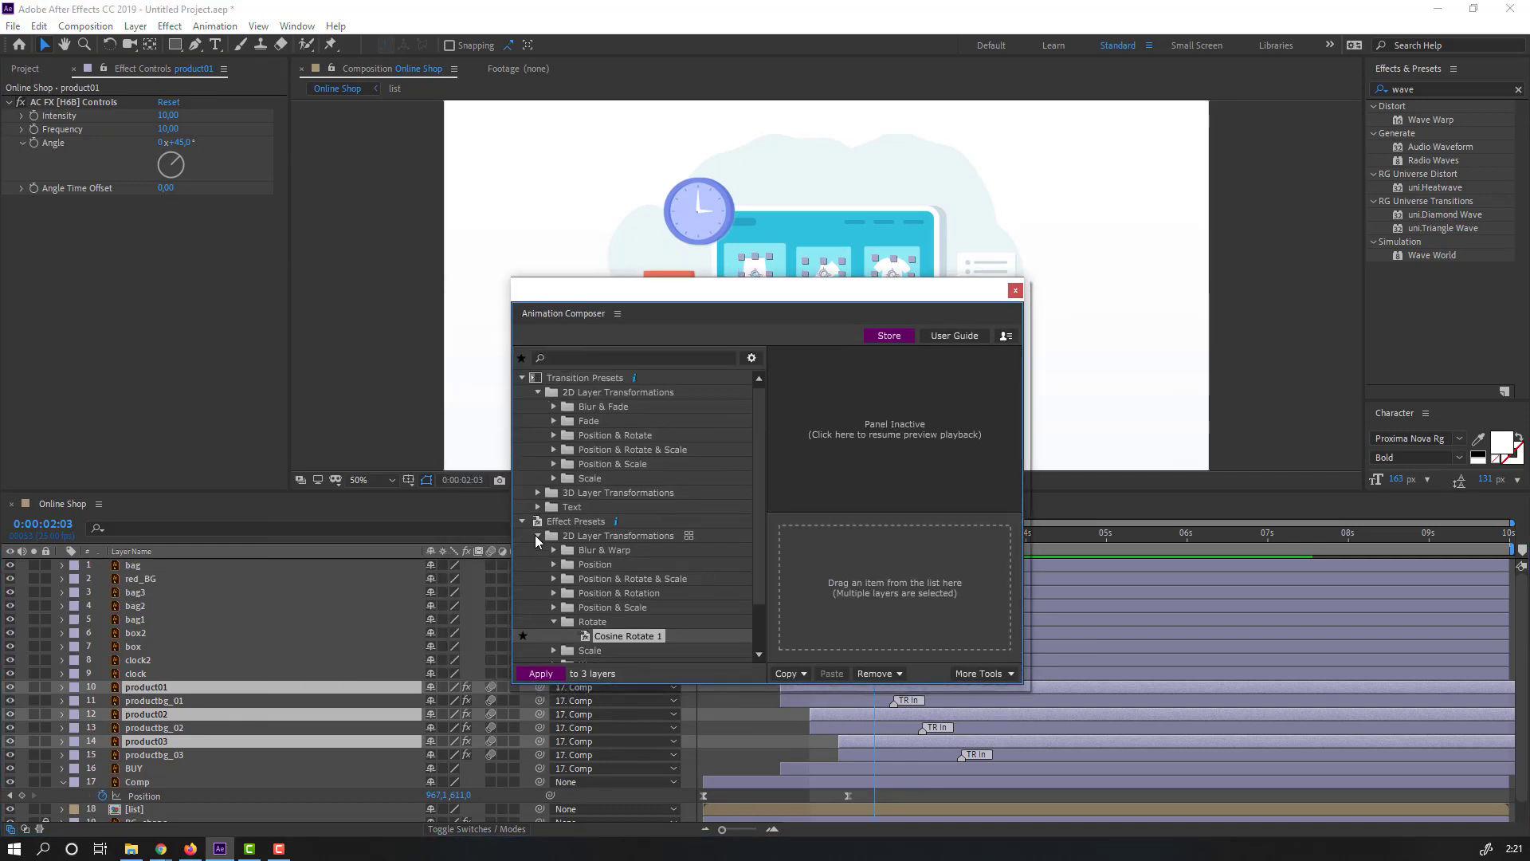
left_click(553, 478)
left_click(570, 492)
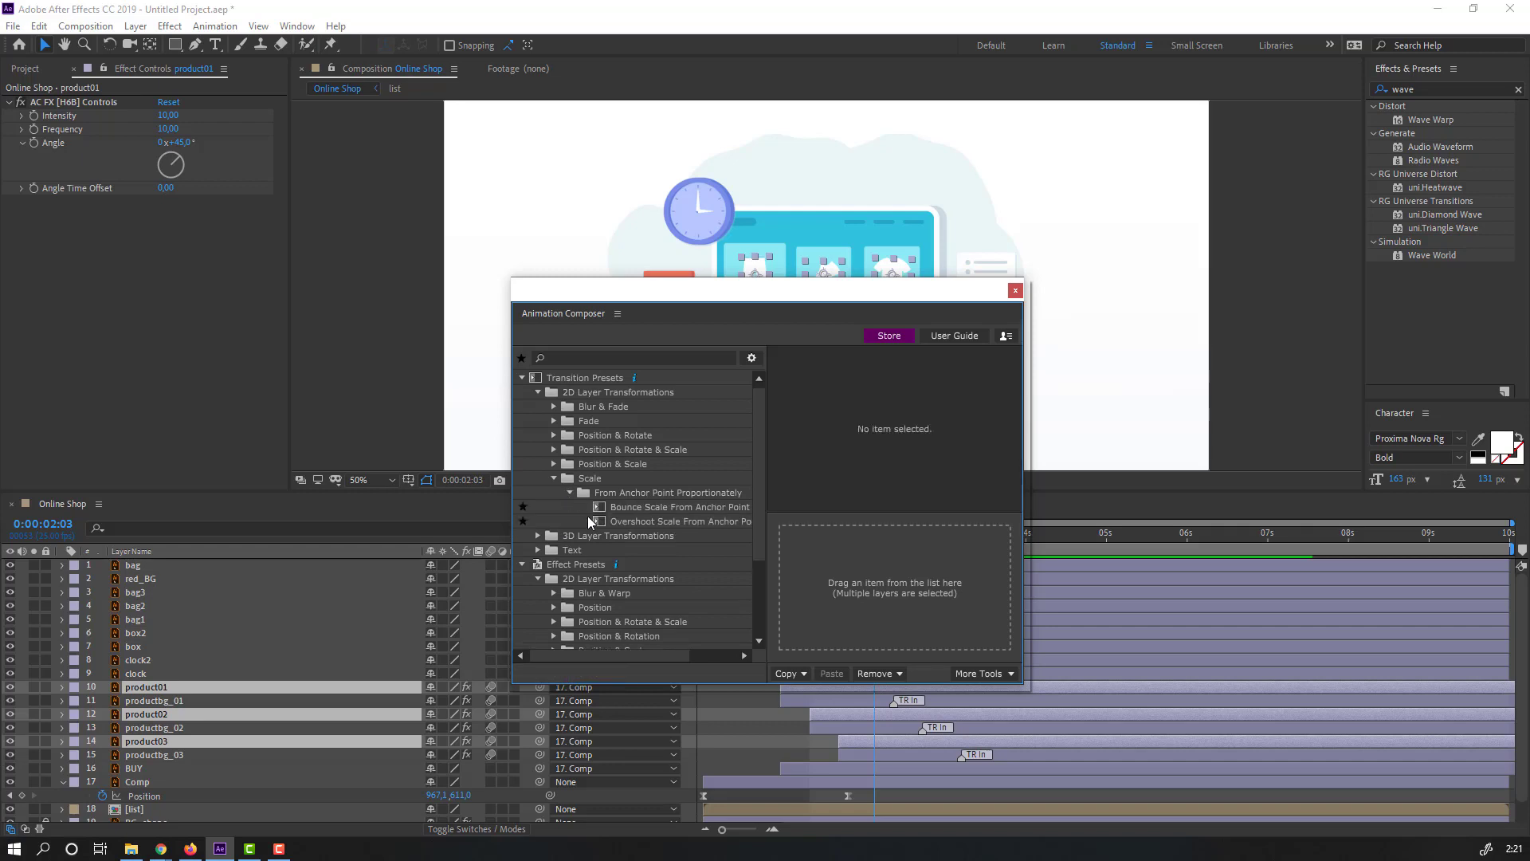
left_click(691, 521)
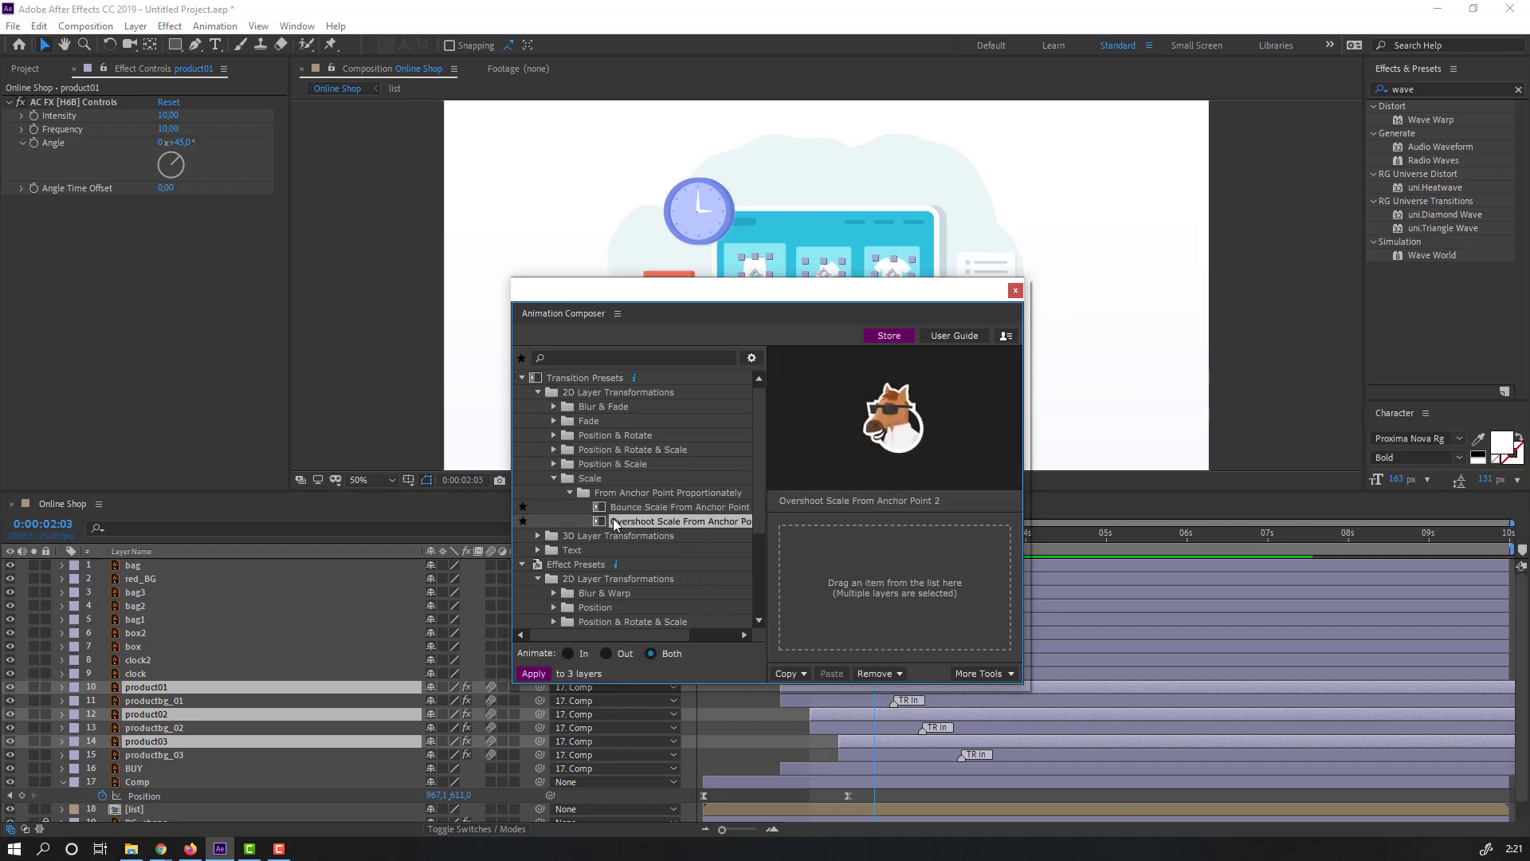
double_click(684, 522)
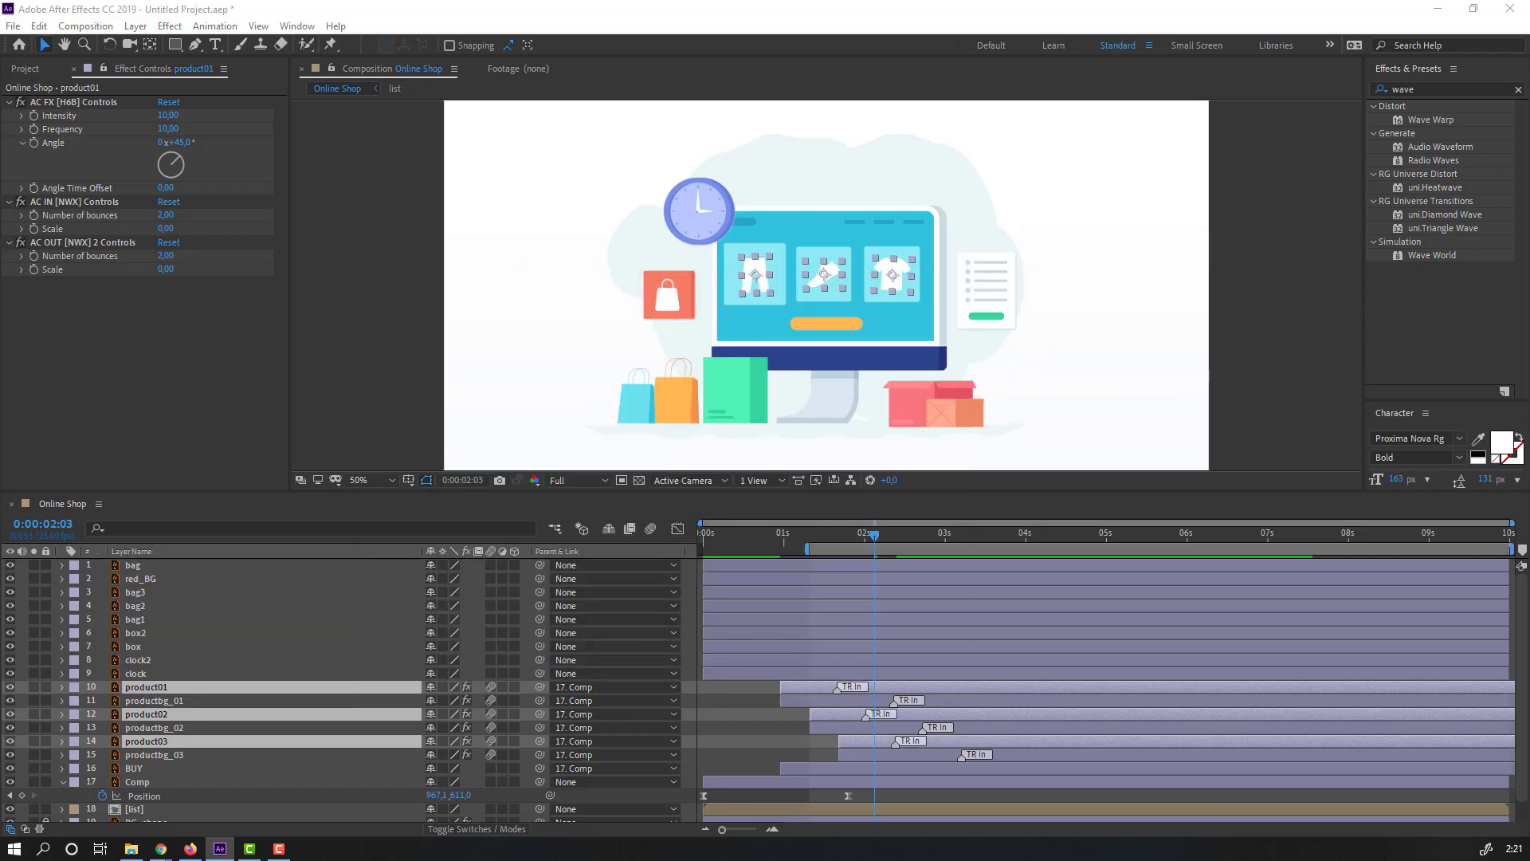
Extend the work area back to the composition start and preview the product icons' scale transitions.
left_click_drag(805, 532, 851, 533)
key("space")
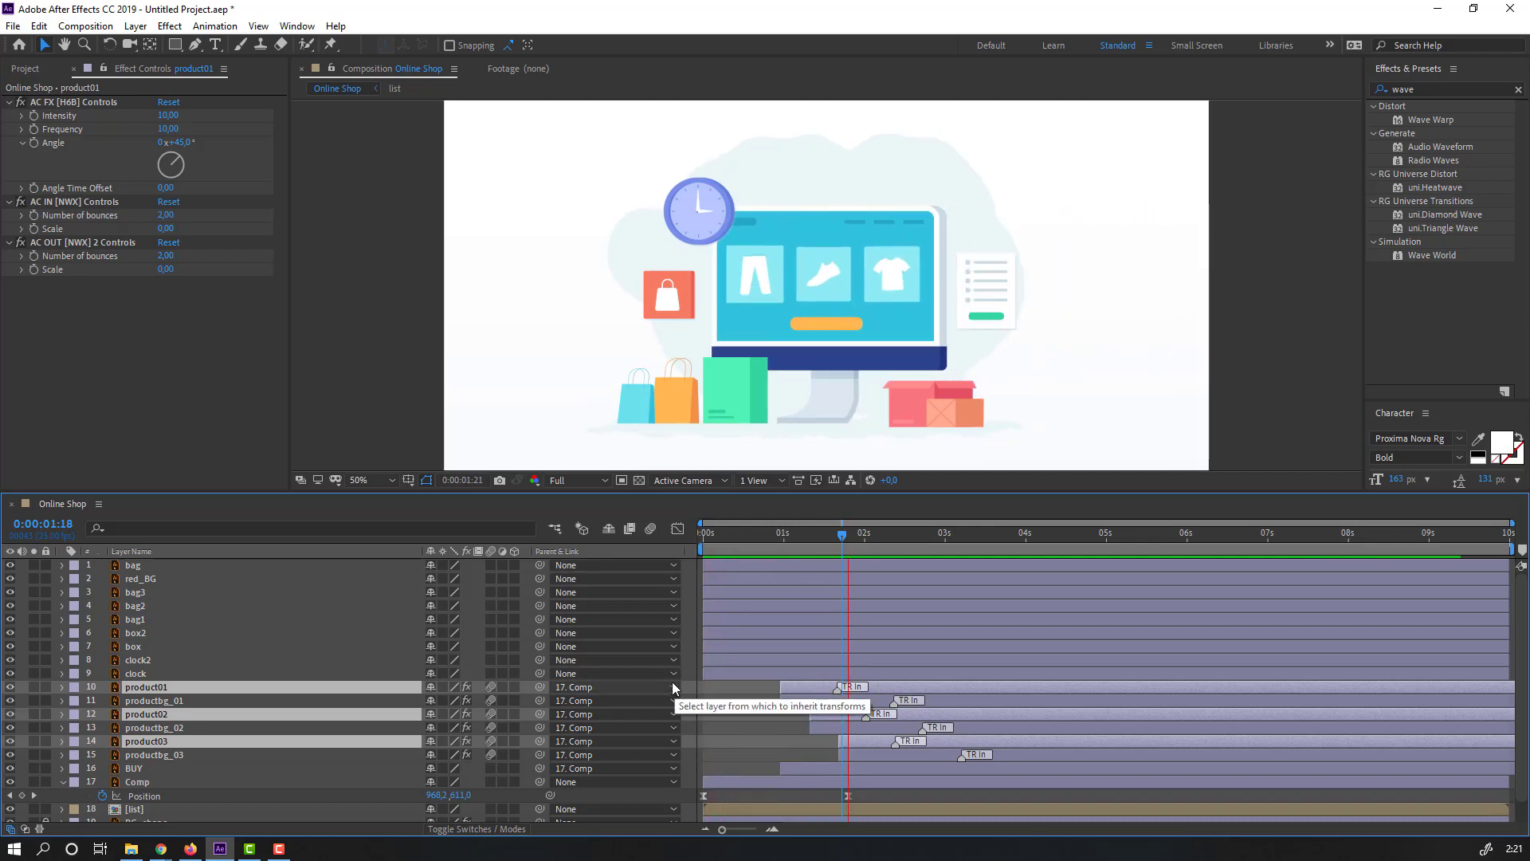
left_click(874, 533)
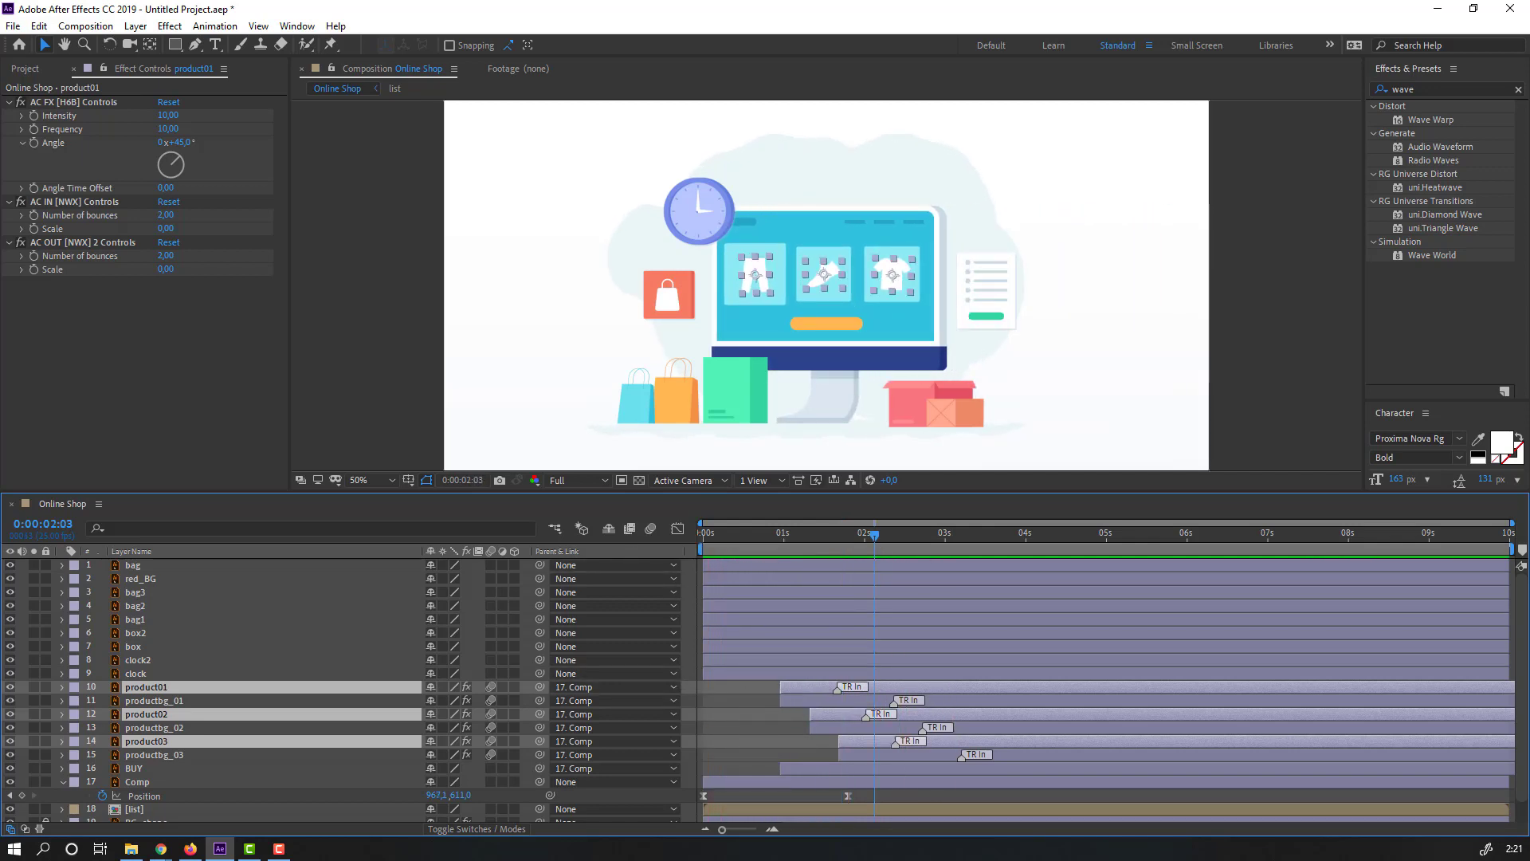
left_click(902, 529)
key("space")
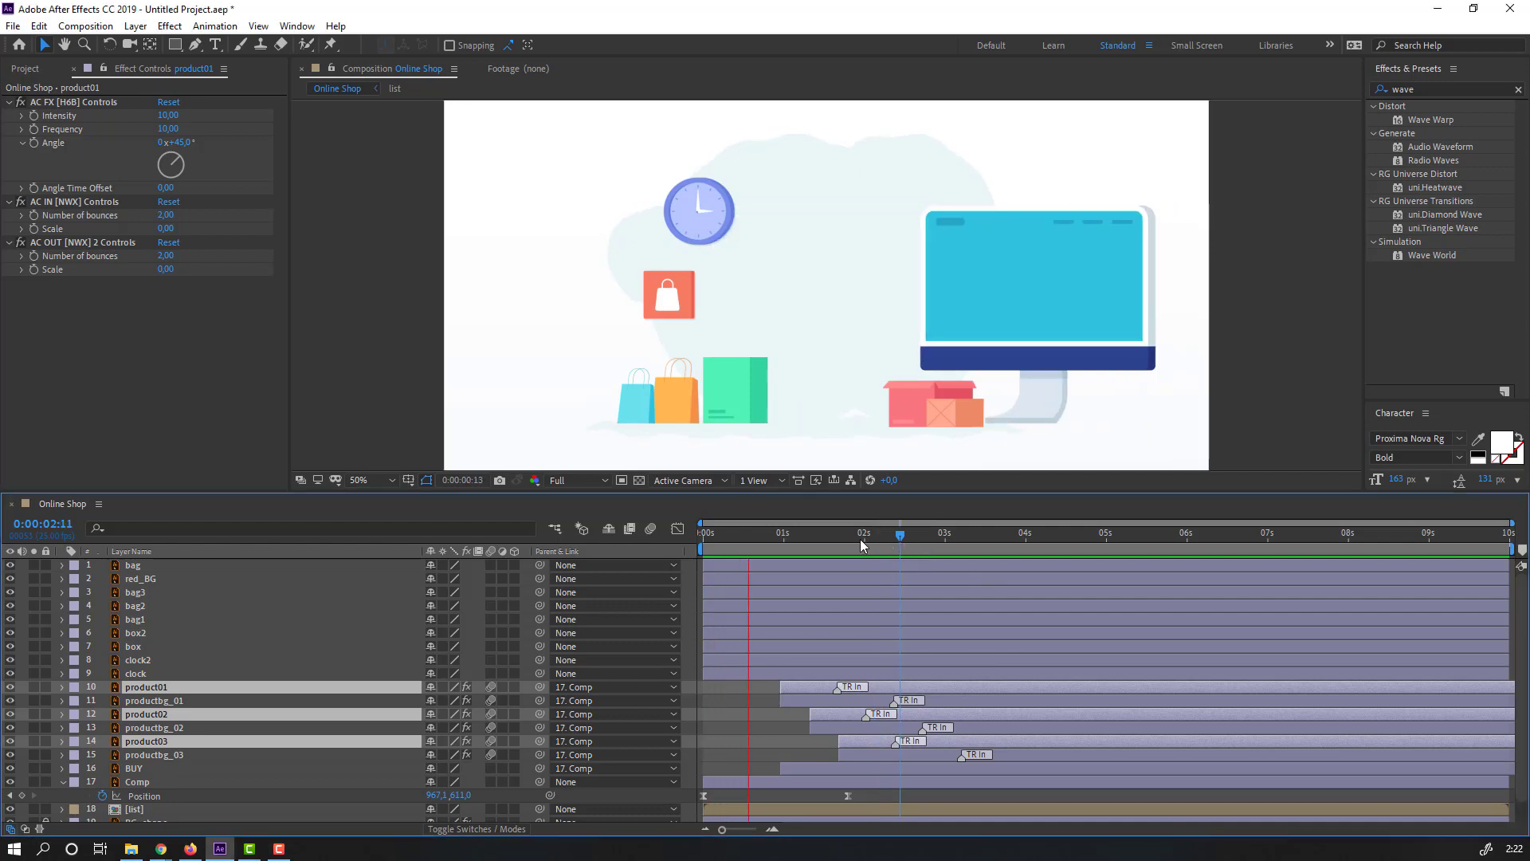
key("space")
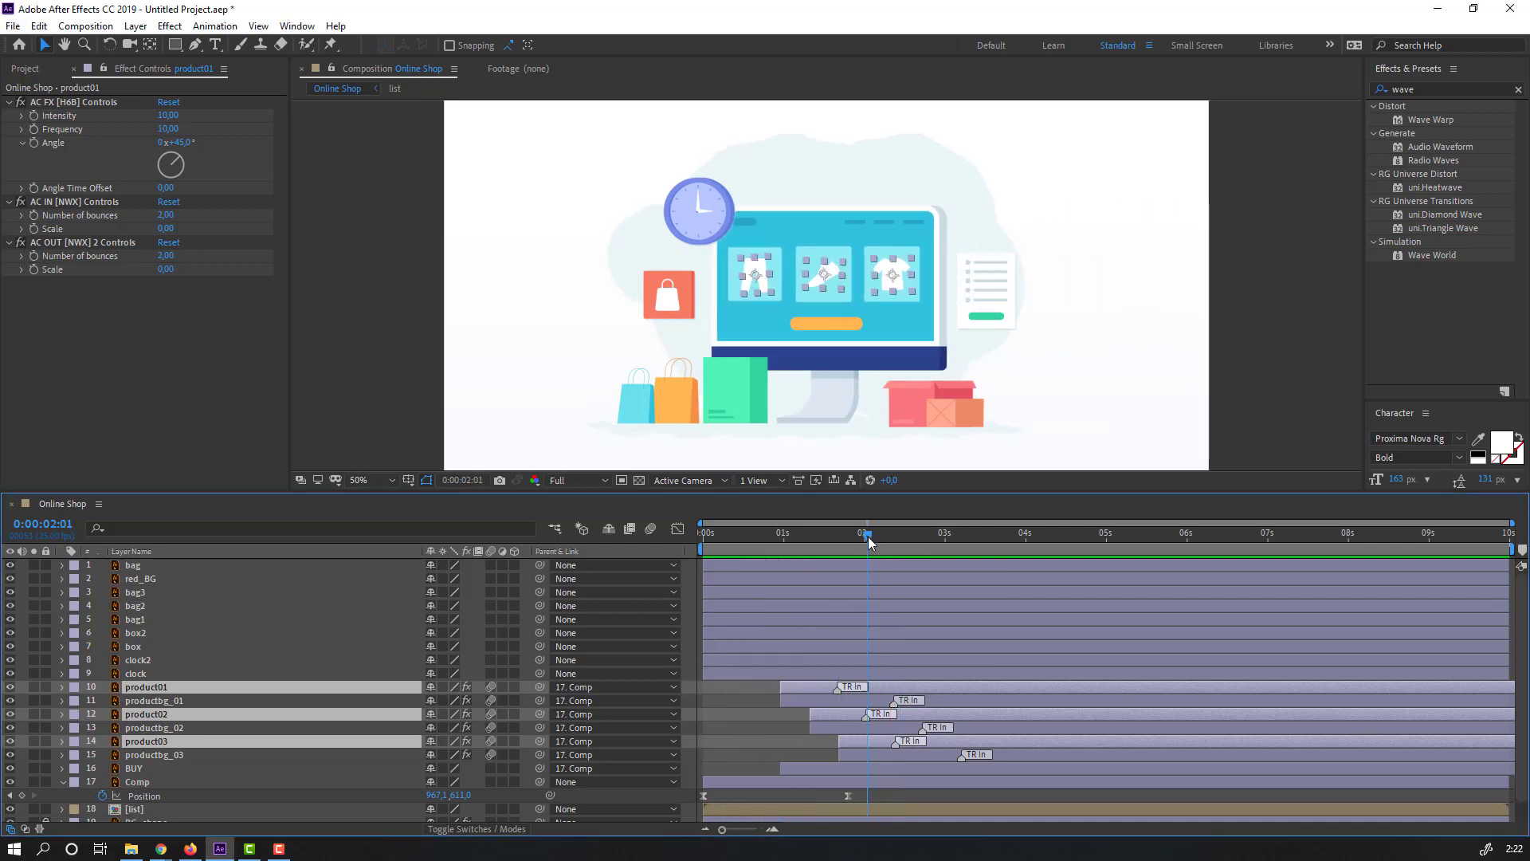
Apply the Overshoot Scale From Anchor Point 2 transition, animating both in and out, to the BUY layer.
left_click(134, 768)
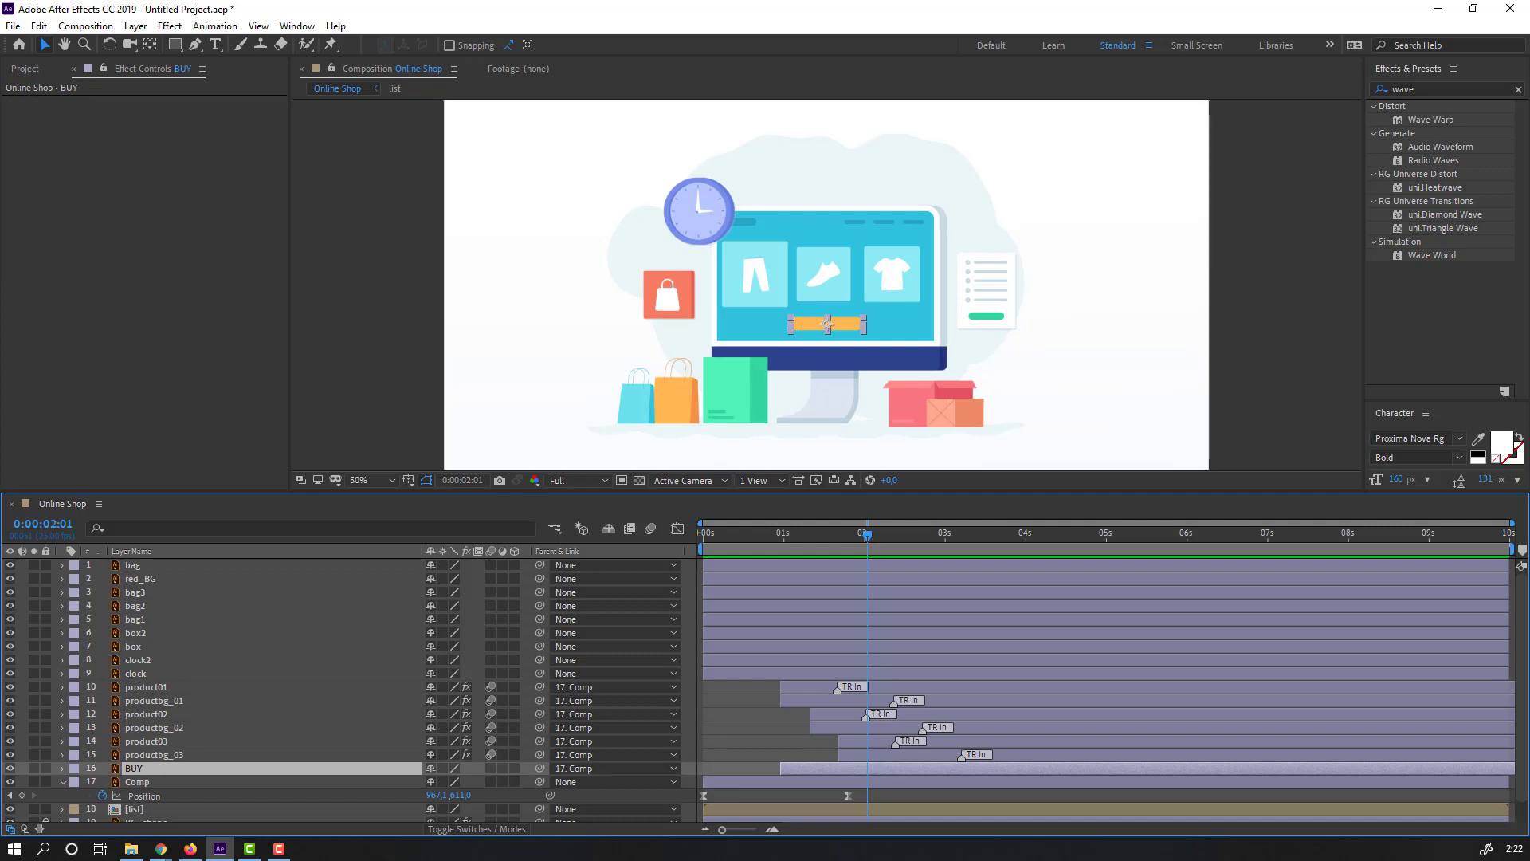
left_click_drag(0, 315, 941, 291)
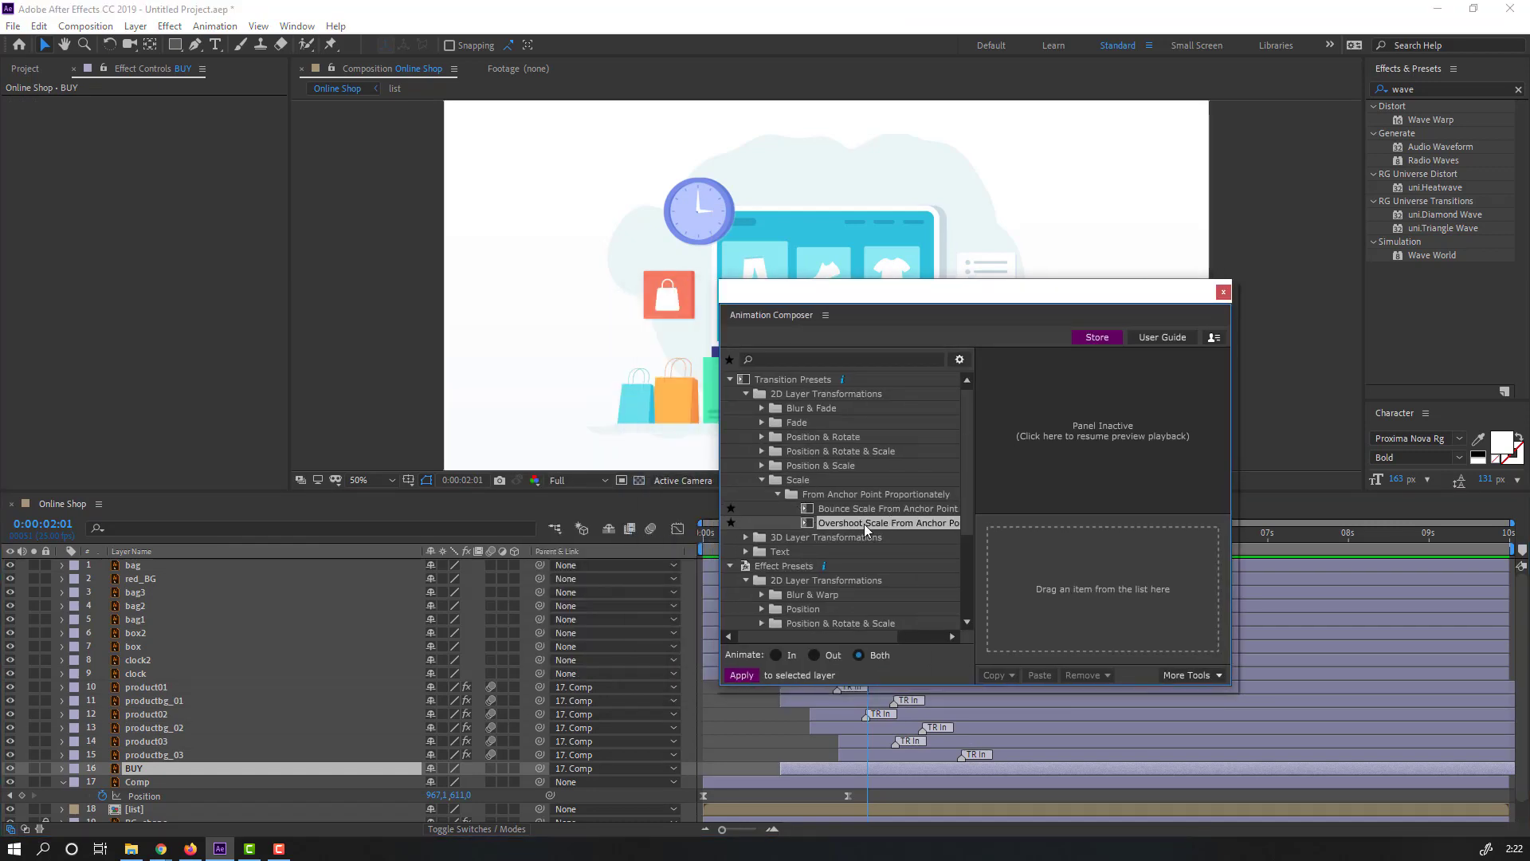
double_click(893, 523)
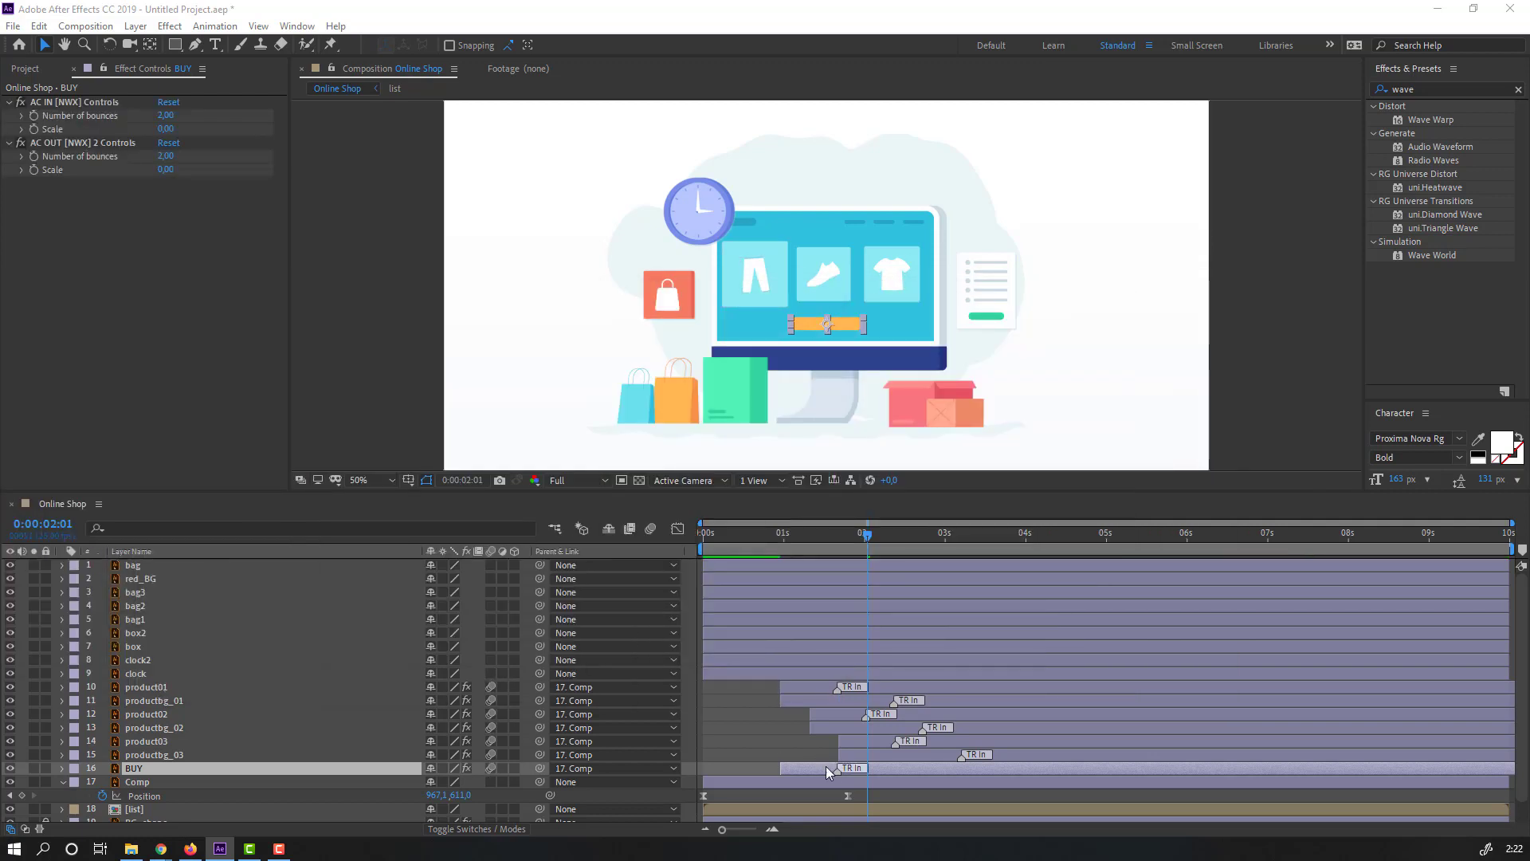
Start the BUY layer at about 1.4 seconds with its TR In marker at about 2.6 seconds, and preview the timing.
mouse_move(836, 772)
left_mouse_down()
mouse_move(815, 767)
mouse_move(834, 768)
left_mouse_up()
key("space")
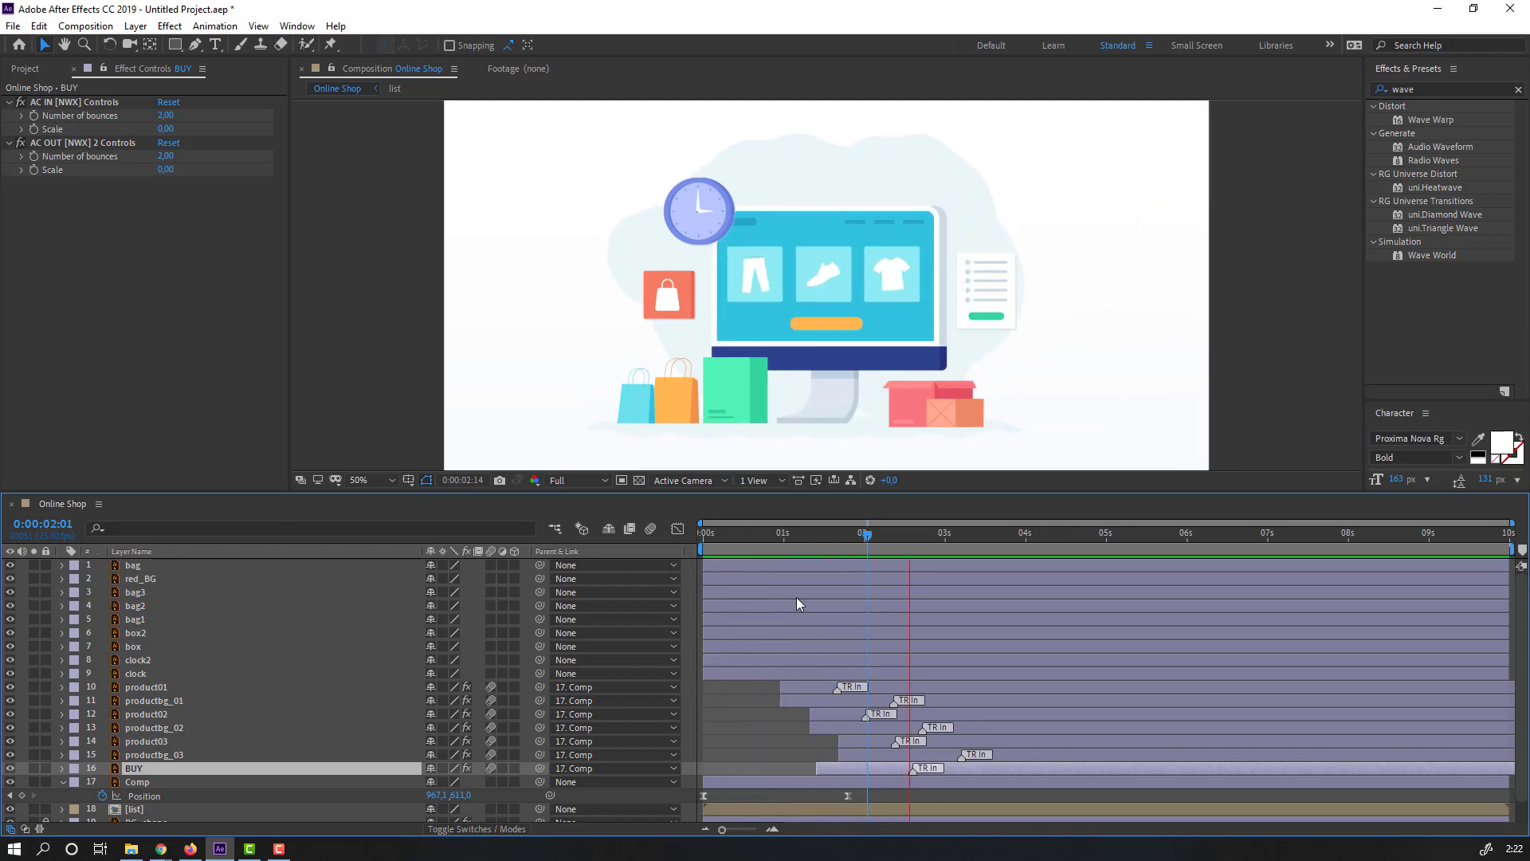
left_click_drag(879, 531, 1036, 534)
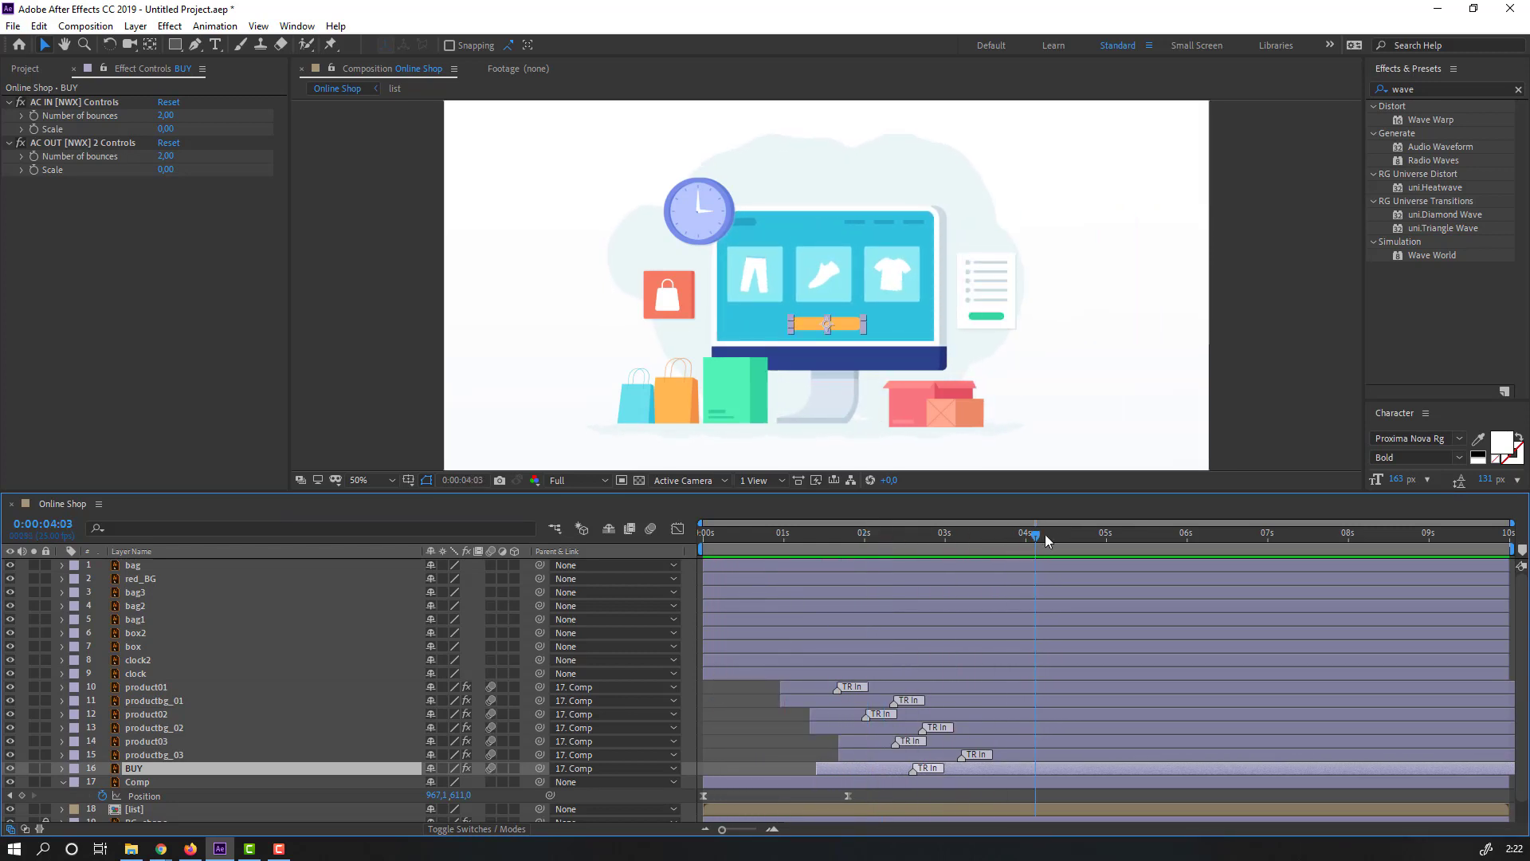
key("space")
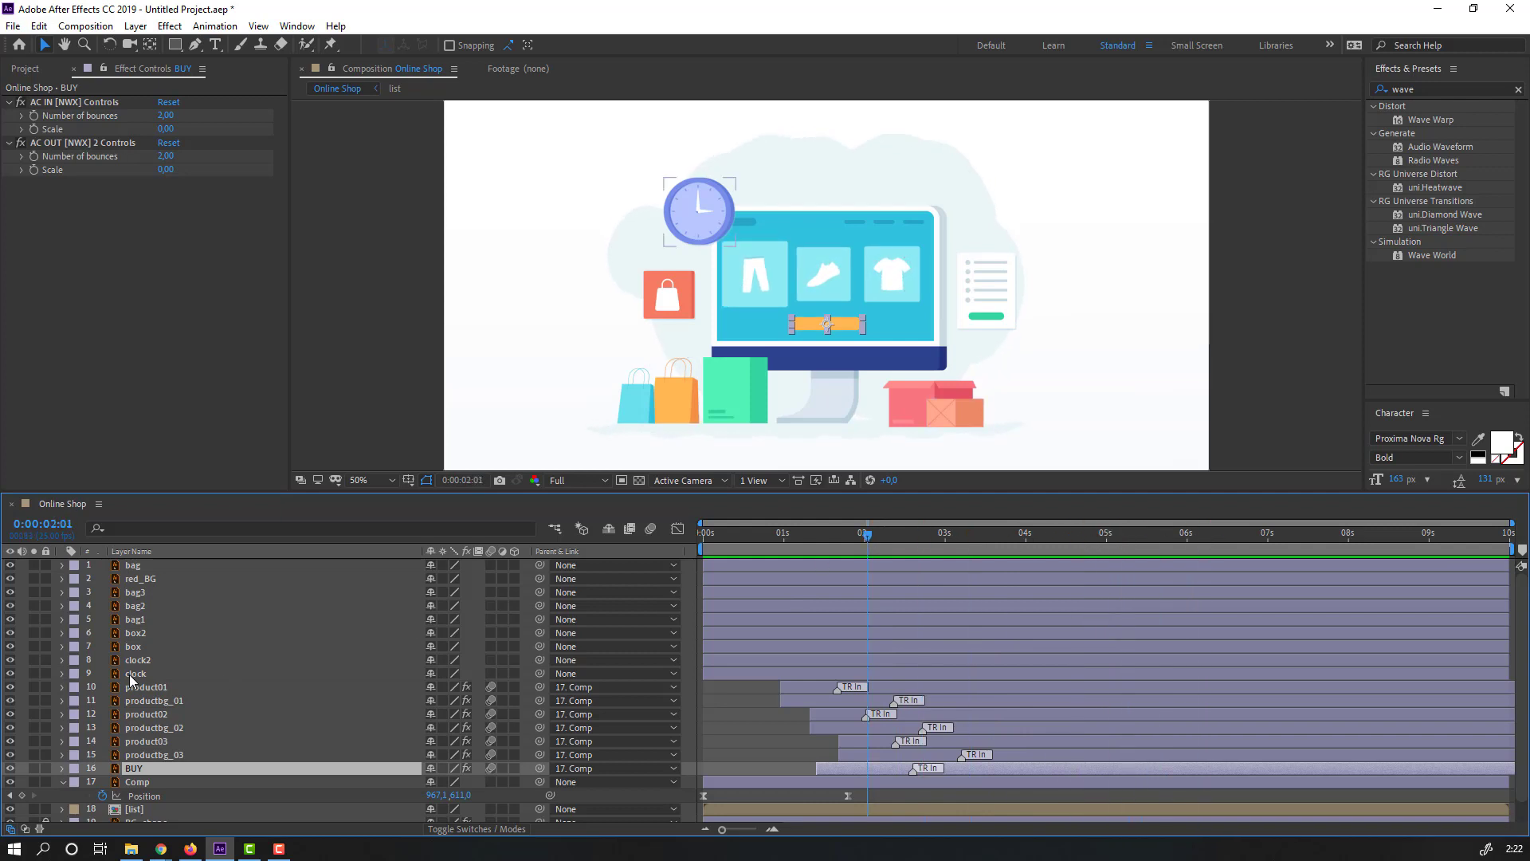
Keyframe the clock's Position at 0:00:02:01 and set its X position to 129 at 0:00:00:15.
left_click(136, 676)
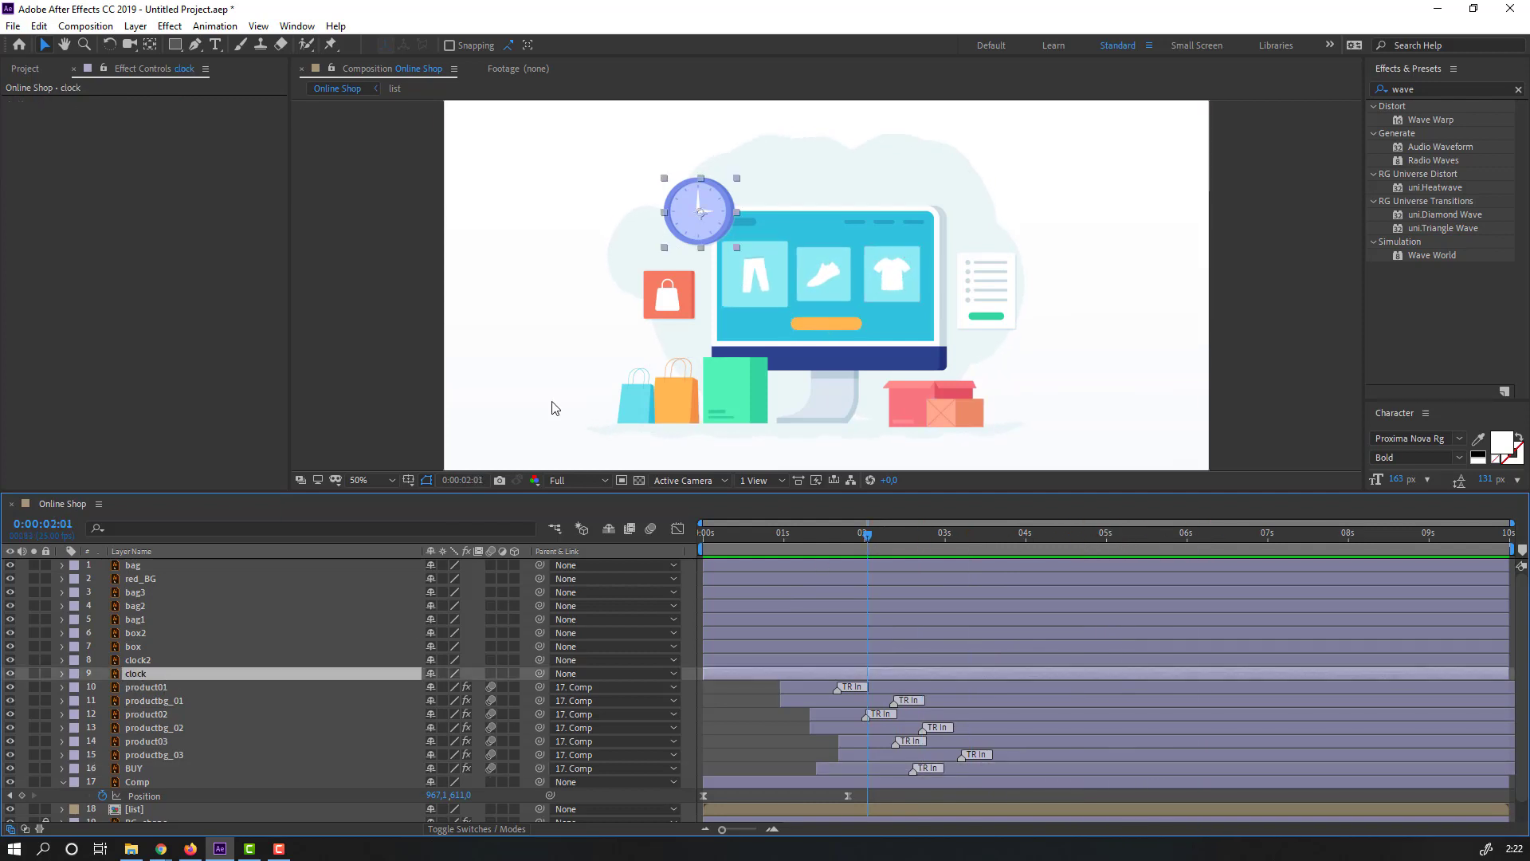
scroll(618, 279, "up", 1)
scroll(614, 271, "down", 1)
scroll(609, 270, "up", 1)
left_click_drag(598, 256, 726, 323)
key("p")
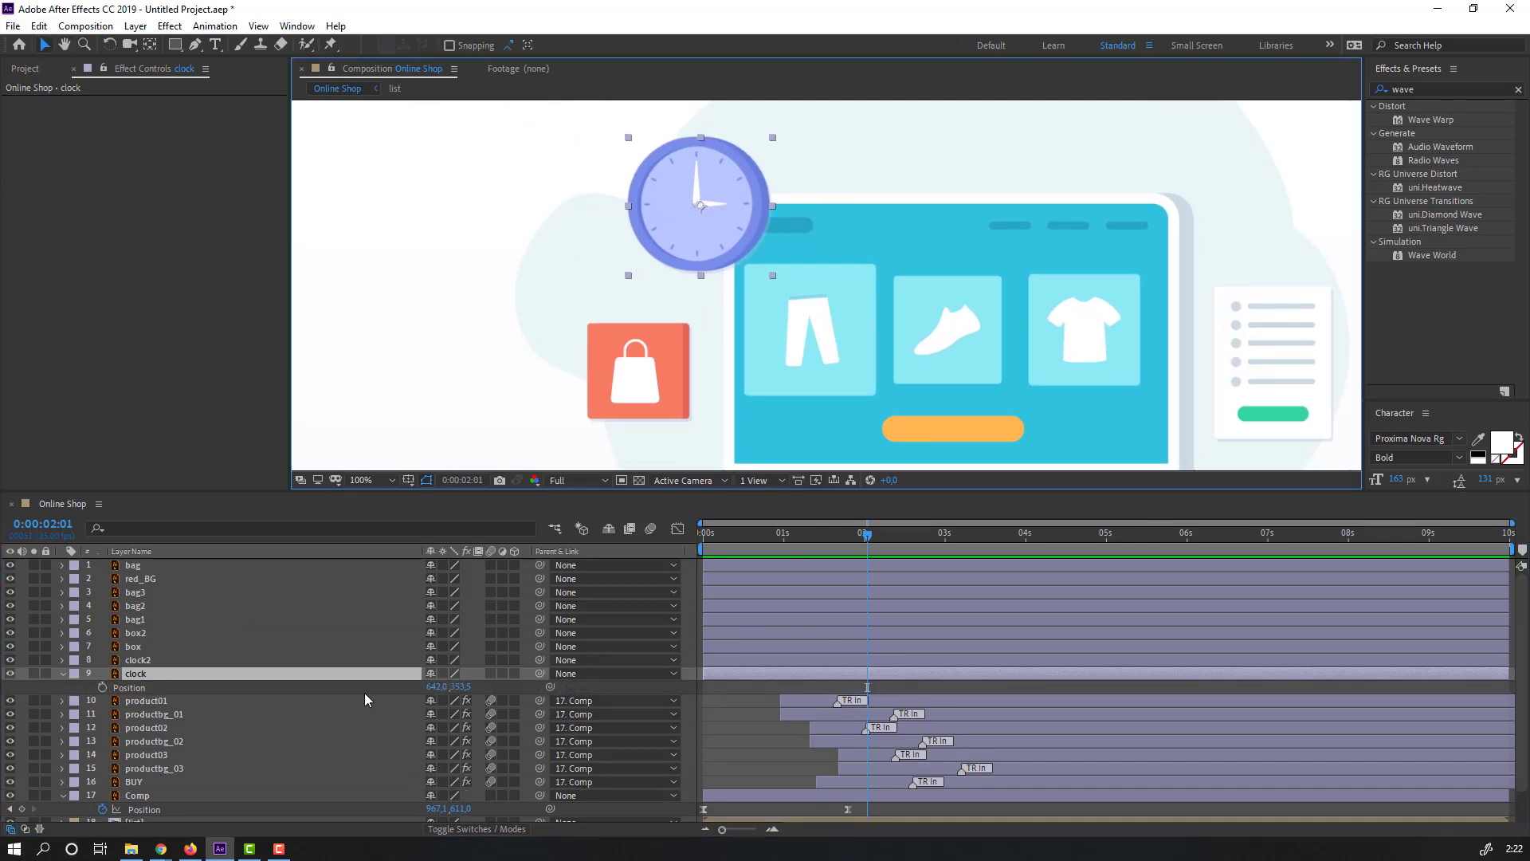
left_click(117, 687)
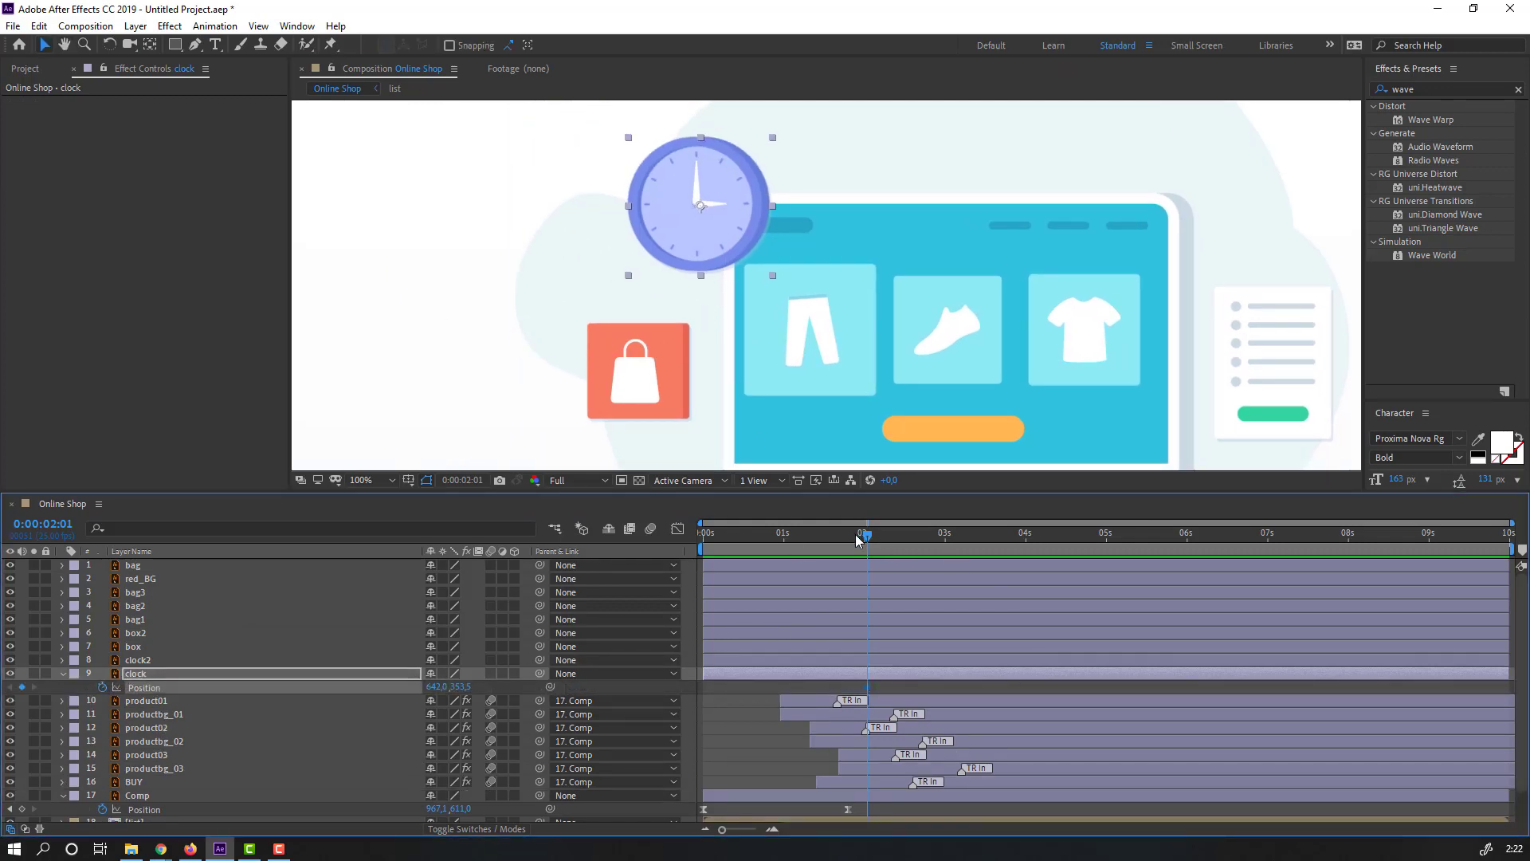
left_click_drag(857, 540, 751, 534)
scroll(820, 362, "down", 1)
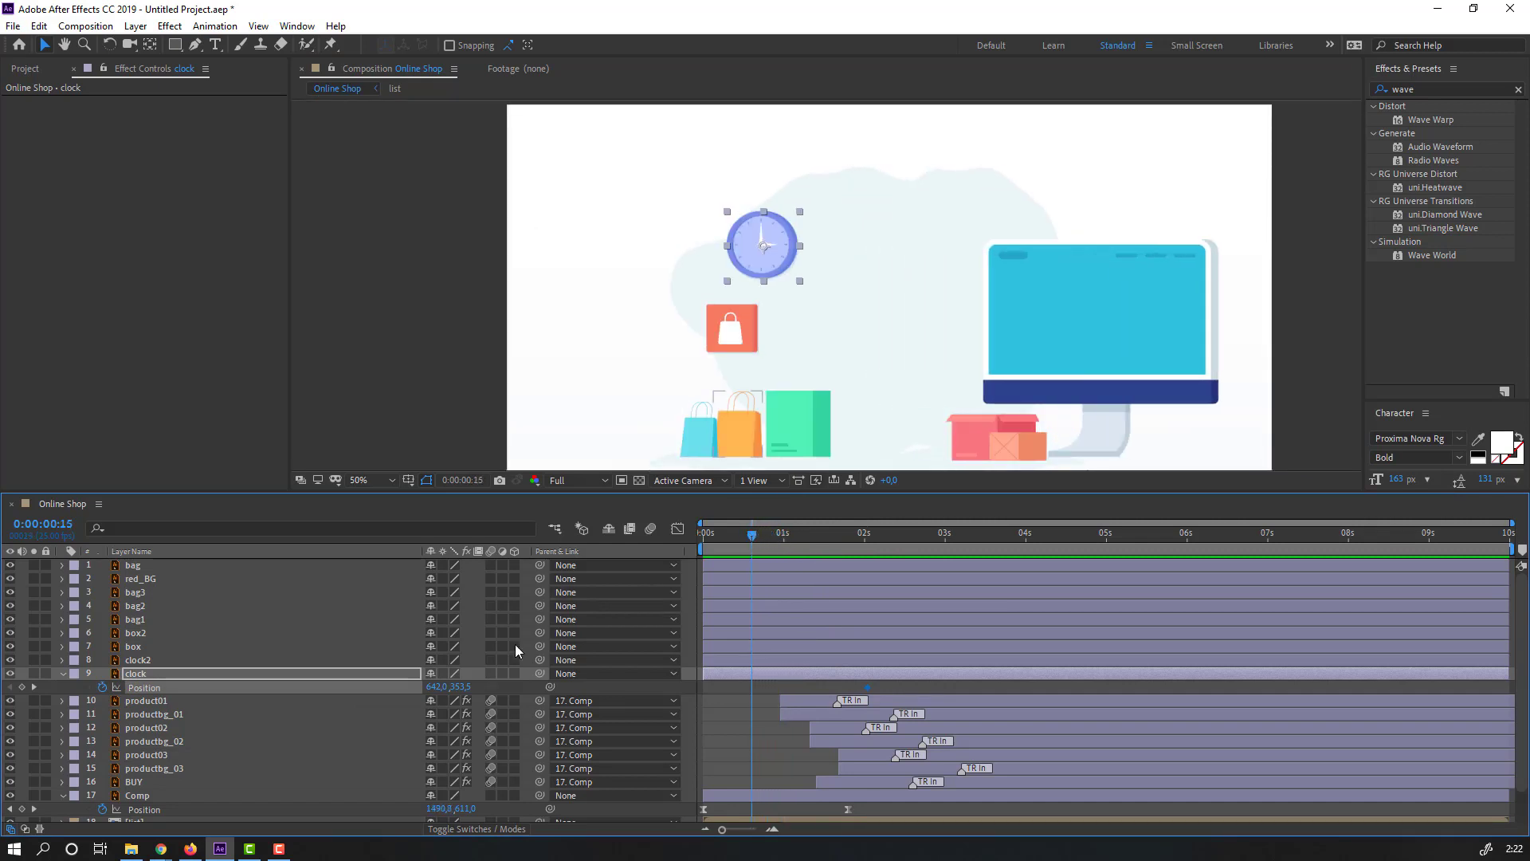
left_click_drag(441, 687, 24, 680)
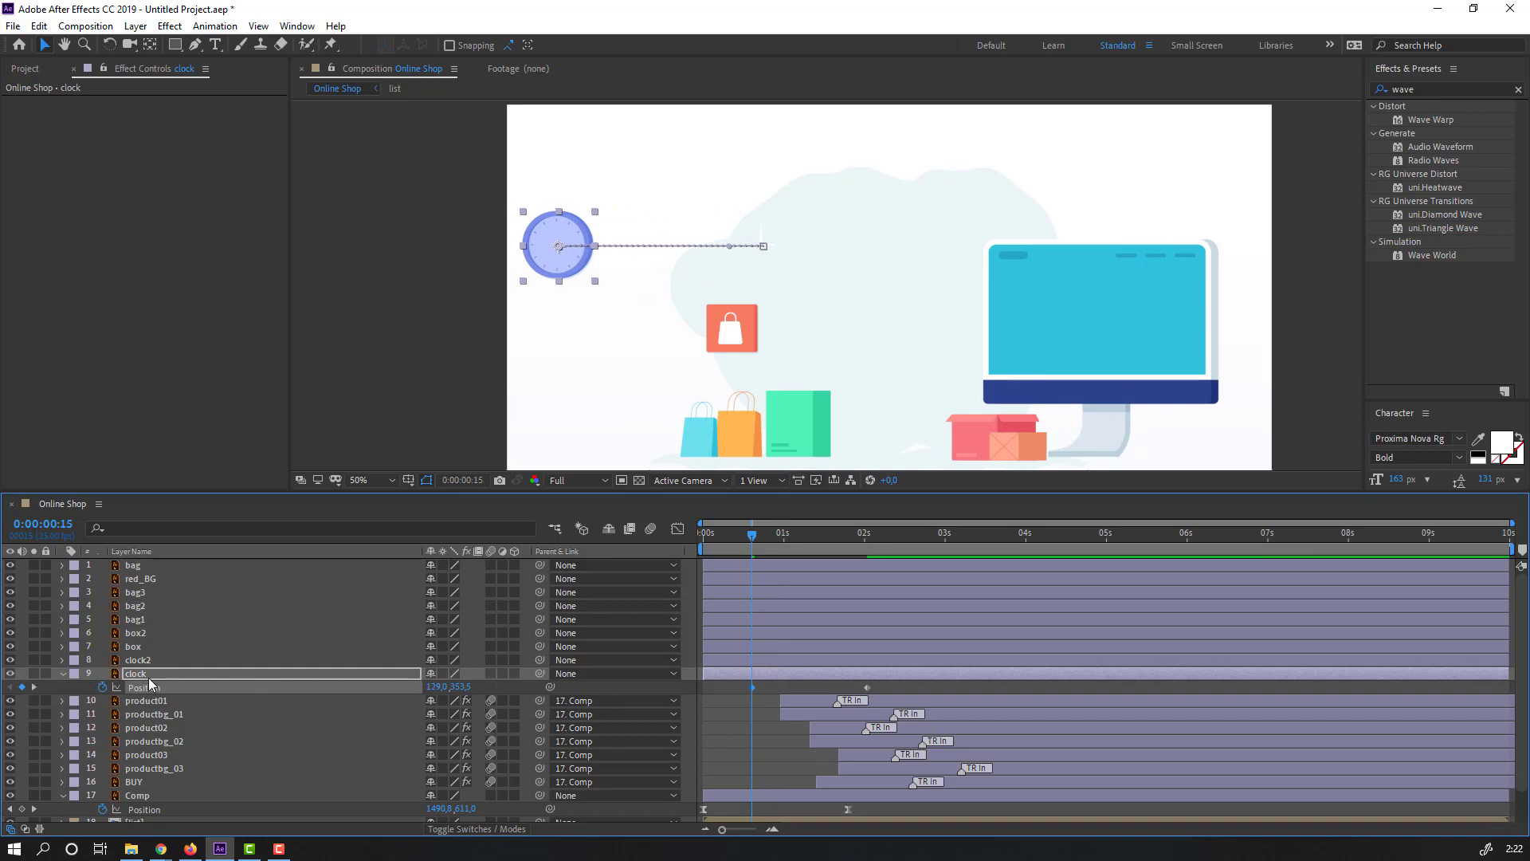
Keyframe the clock's Opacity from 0% at 0:00:00:15 to 100% at 0:00:01:09 and preview the slide-in.
key("shift+t")
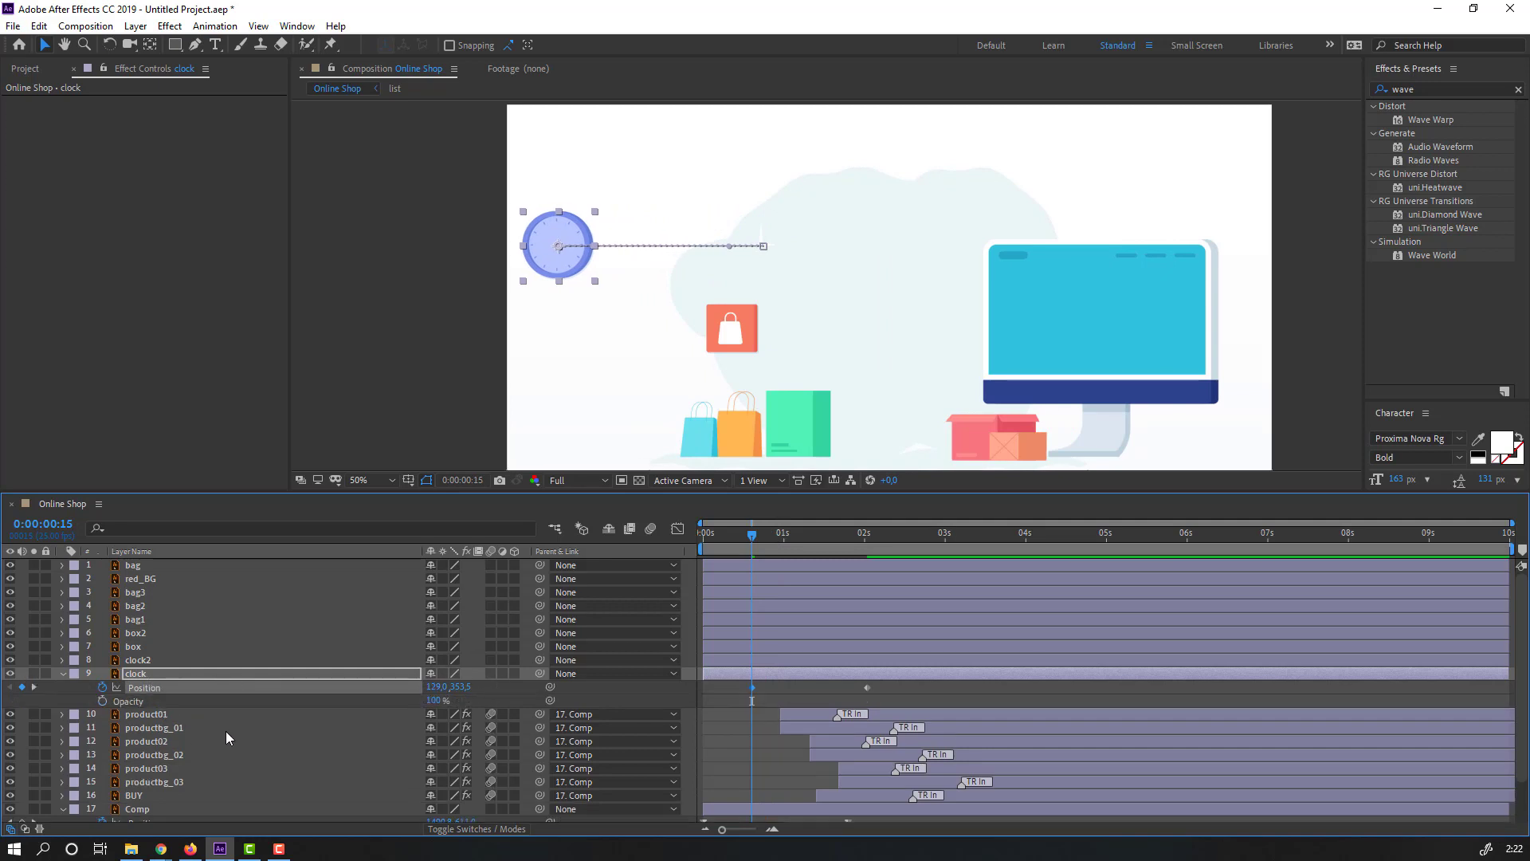
left_click(102, 700)
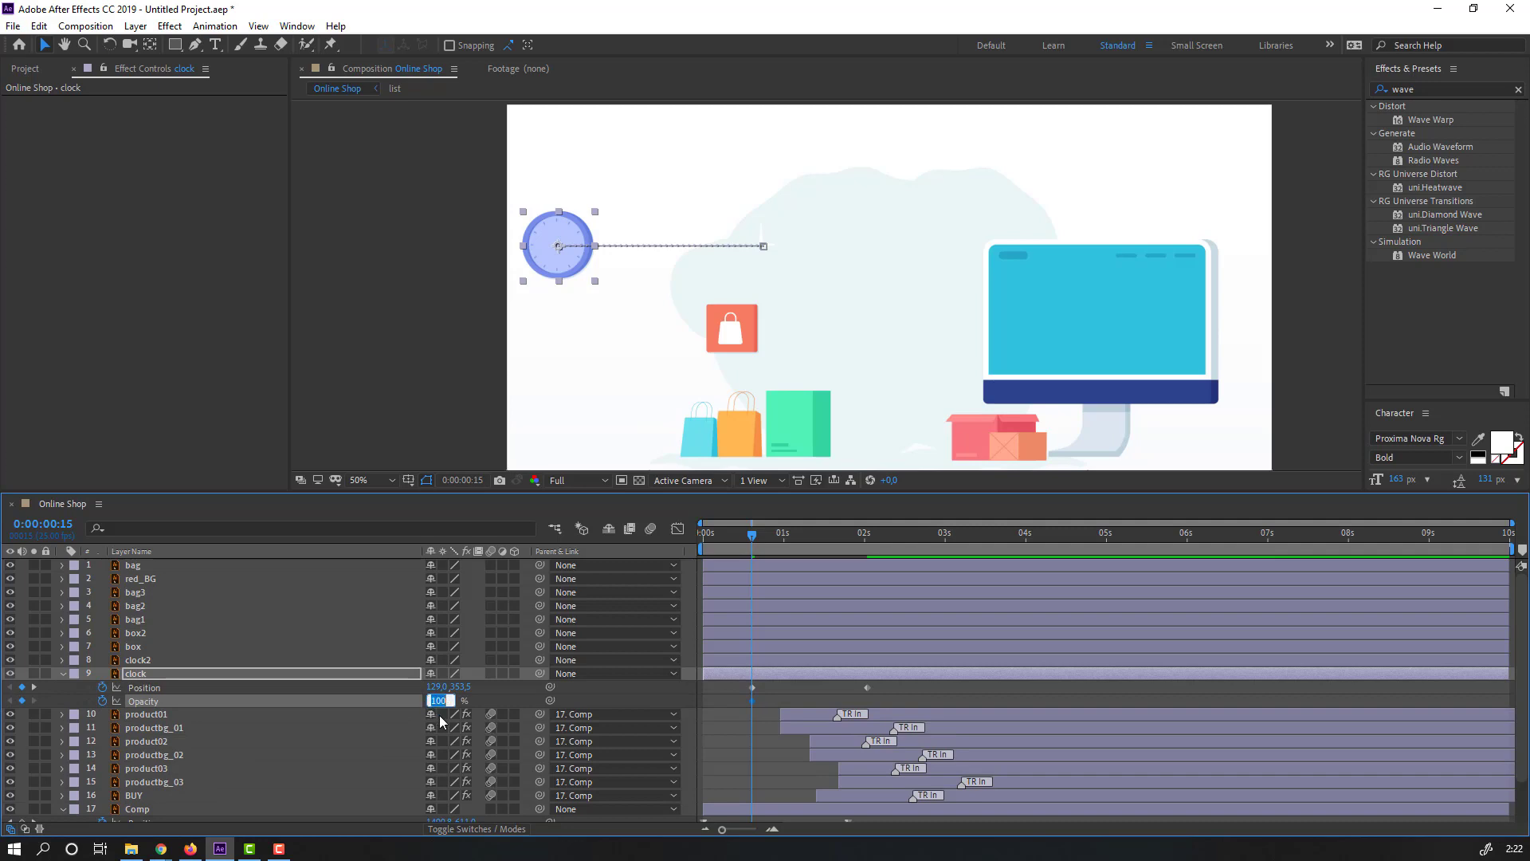
type("0")
key("Return")
left_click_drag(757, 534, 814, 535)
left_click_drag(433, 705, 678, 729)
key("space")
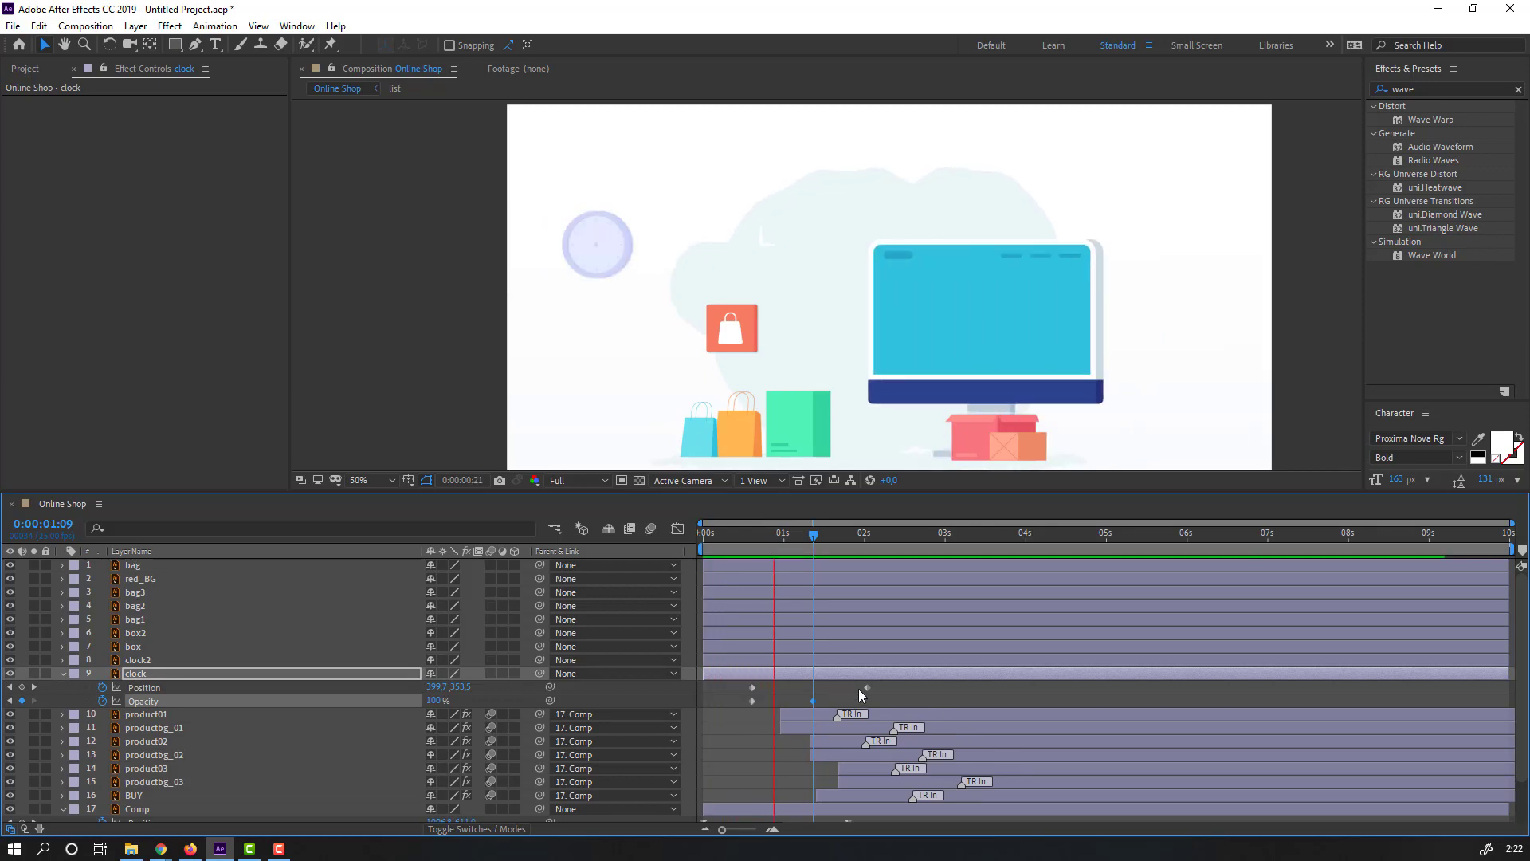
key("space")
Apply Easy Ease to all of the clock's Position and Opacity keyframes.
left_click_drag(883, 692, 750, 705)
right_click(749, 705)
mouse_move(861, 690)
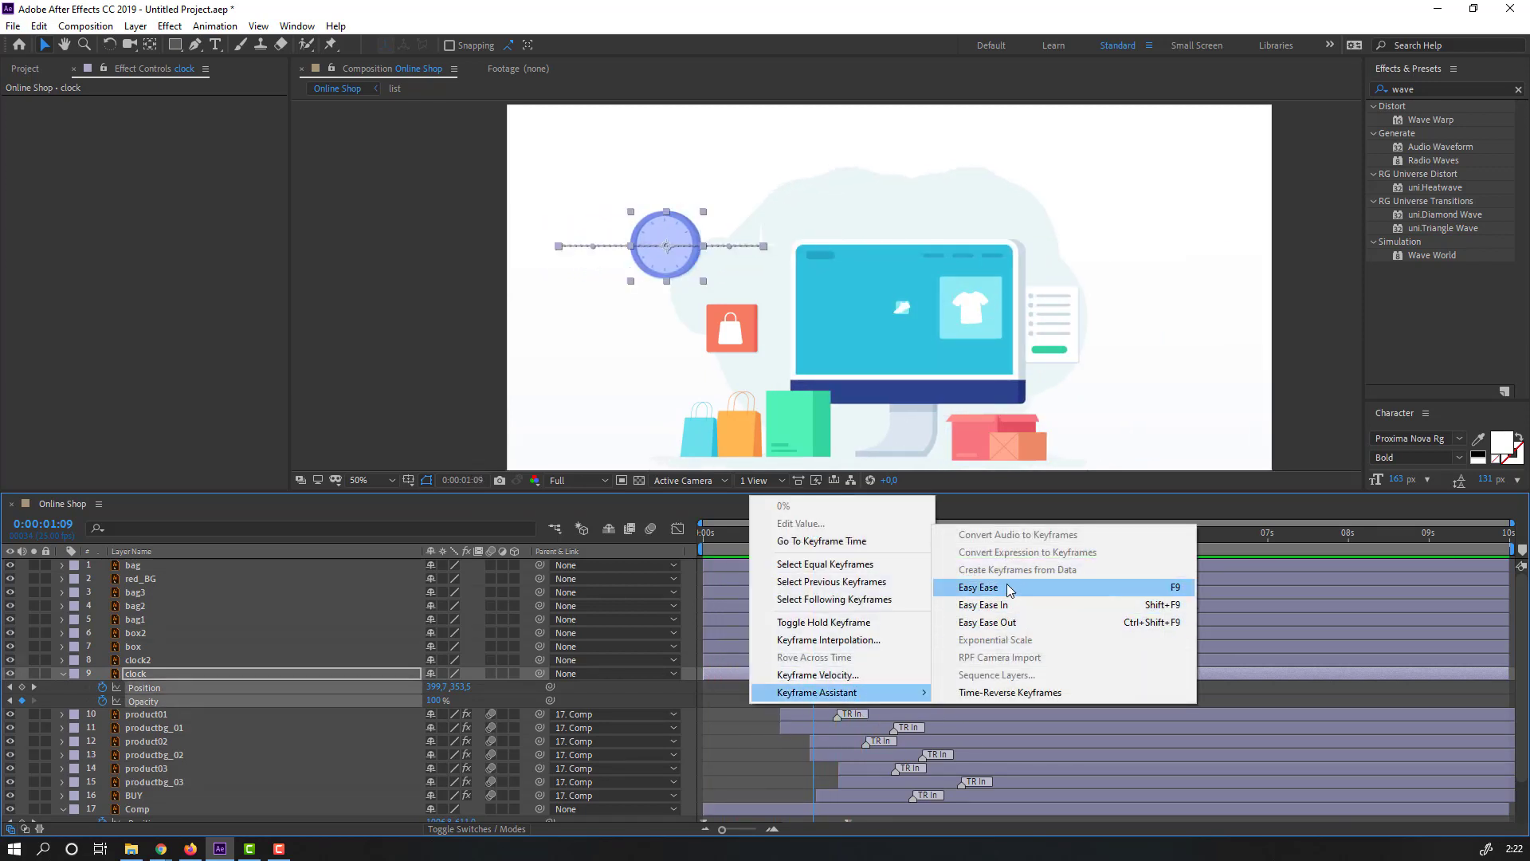
left_click(1007, 587)
Reshape the clock's Position and Opacity speed curves to peak early and slow down gradually, previewing the motion.
left_click(676, 529)
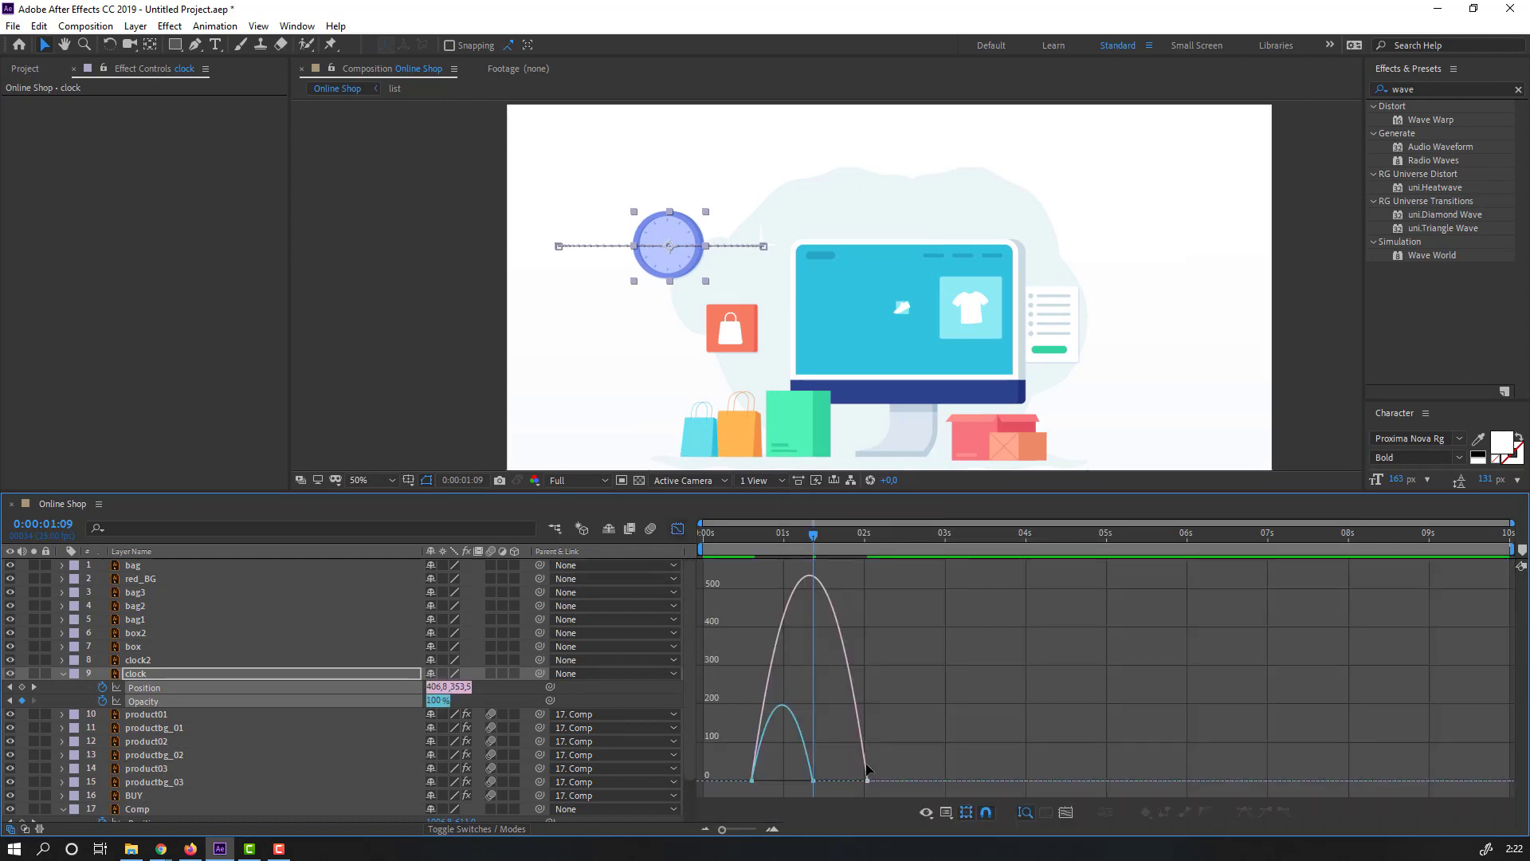
left_click_drag(901, 771, 790, 777)
key("space")
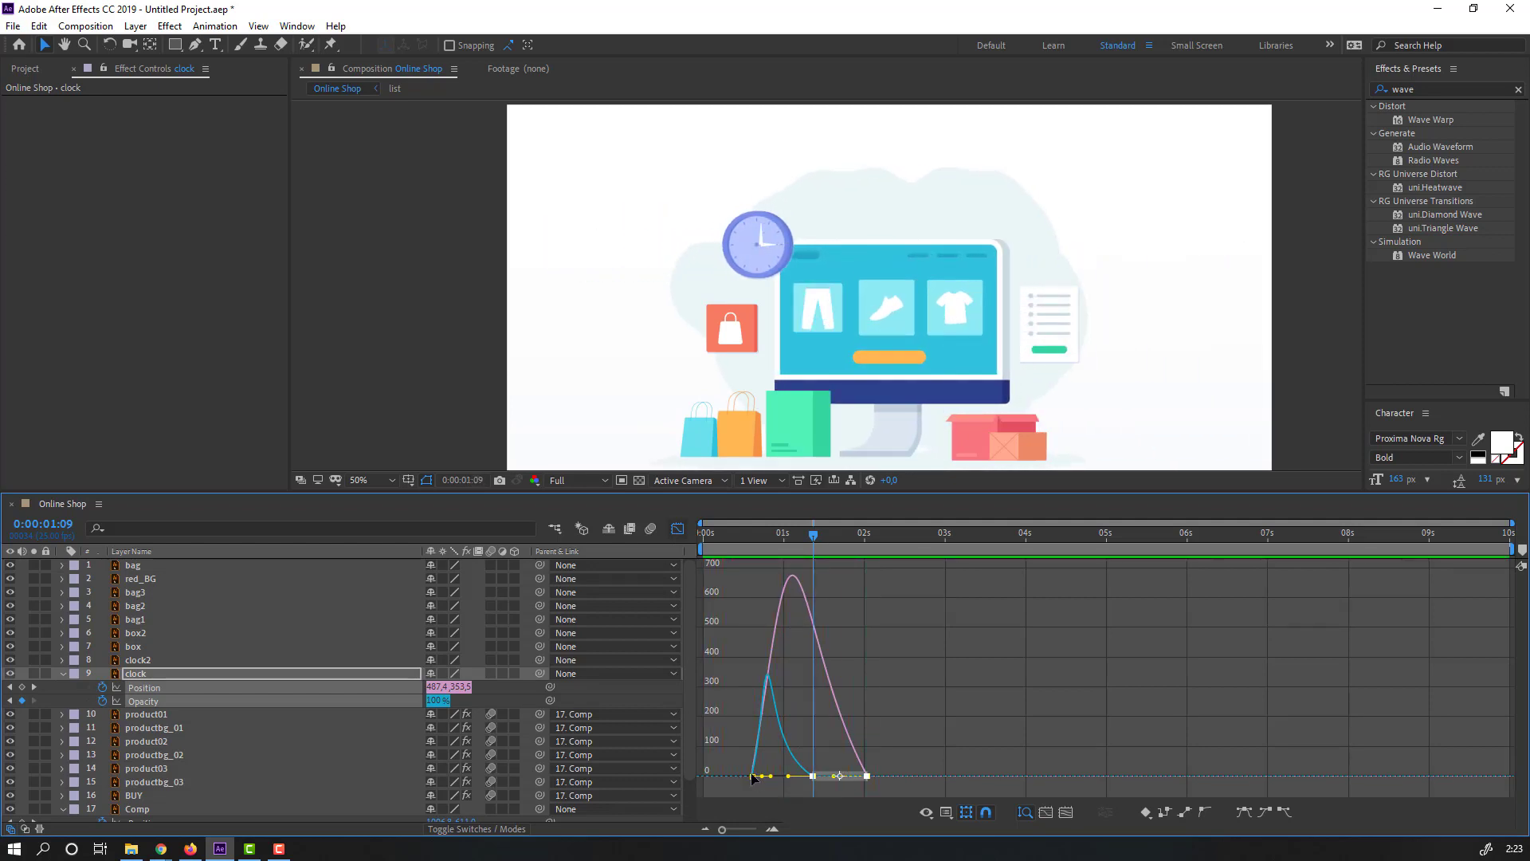
key("space")
left_click_drag(730, 761, 761, 776)
key("space")
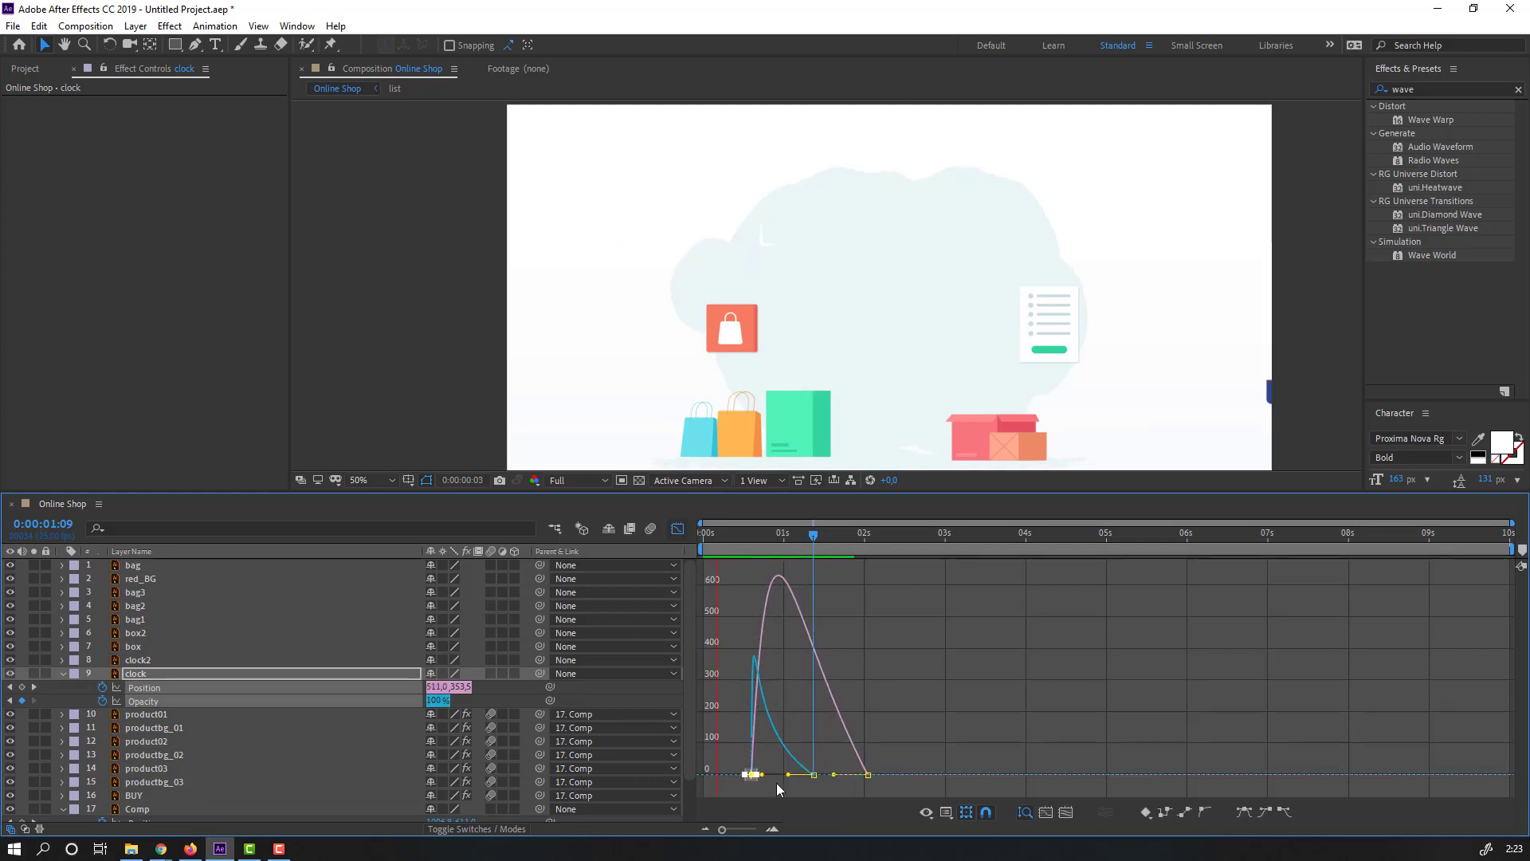
Move the clock's Opacity keyframes to about 0.9 and 1.2 seconds and preview the fade-in.
left_click(677, 530)
left_click(765, 547)
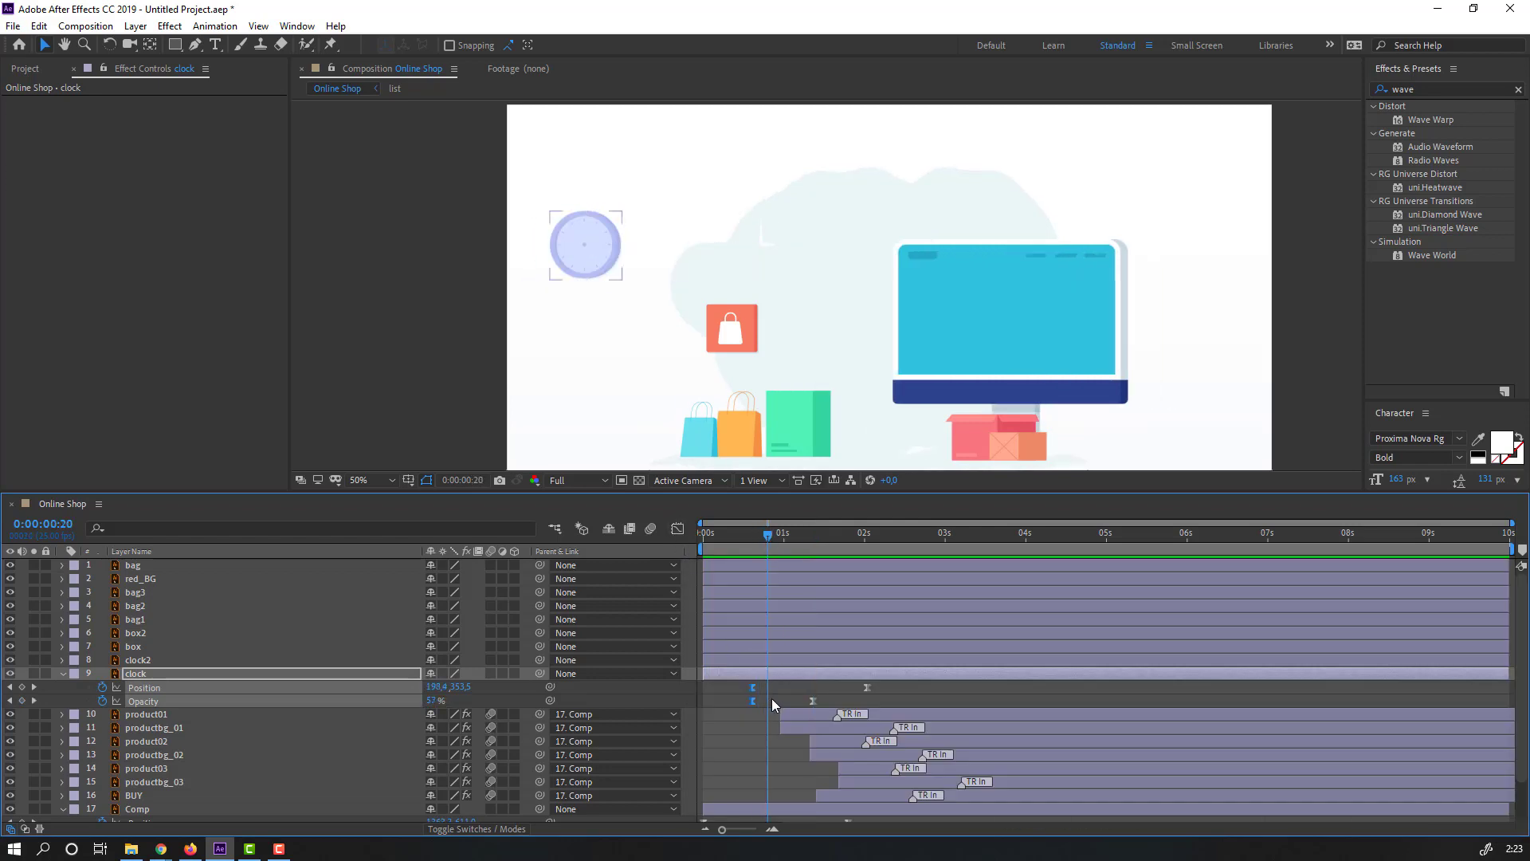
left_click_drag(753, 701, 772, 703)
key("space")
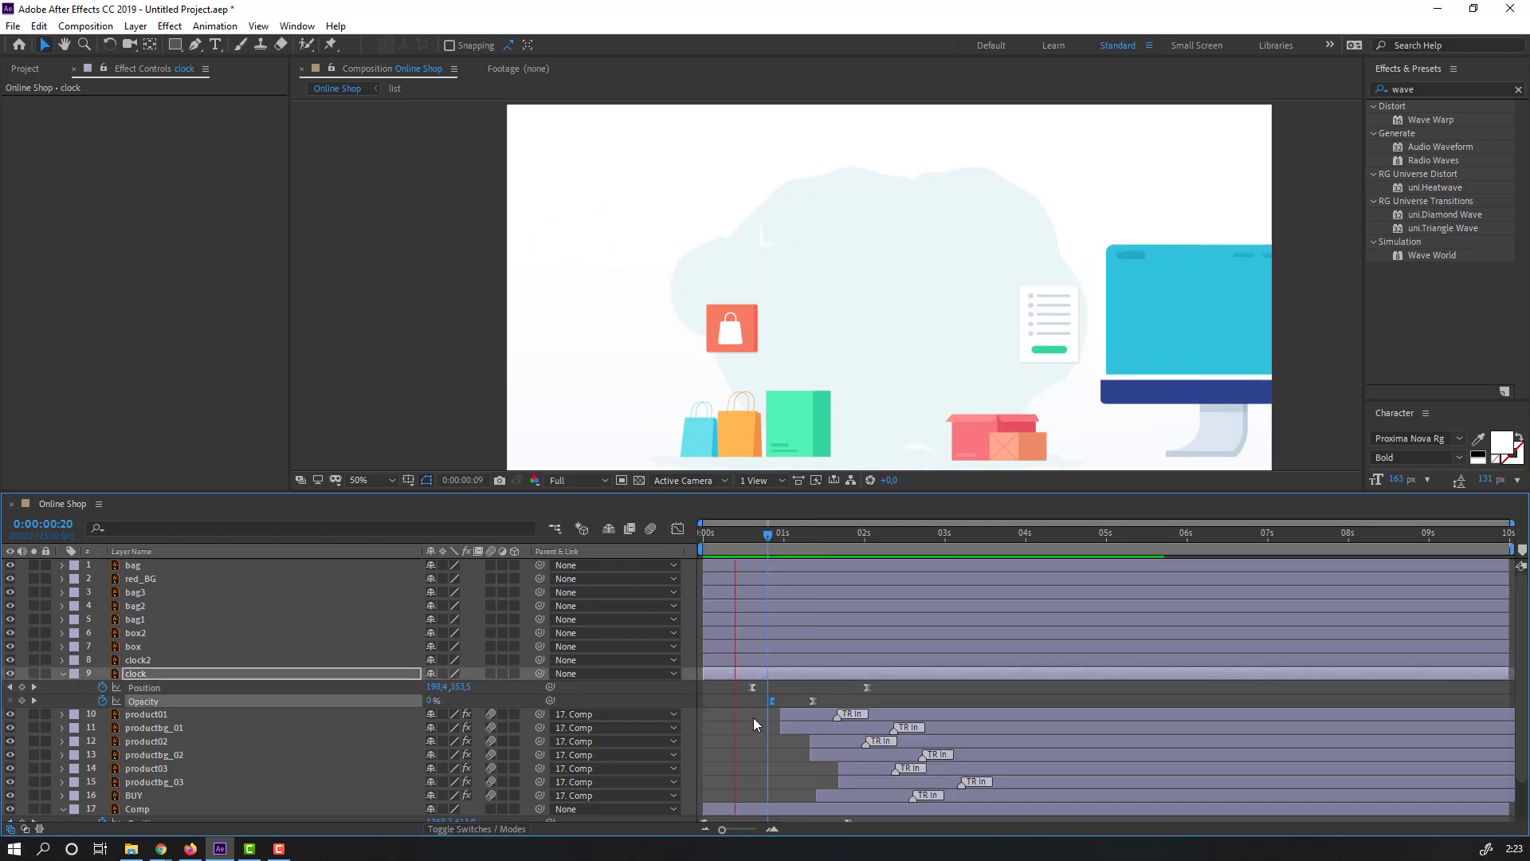
key("space")
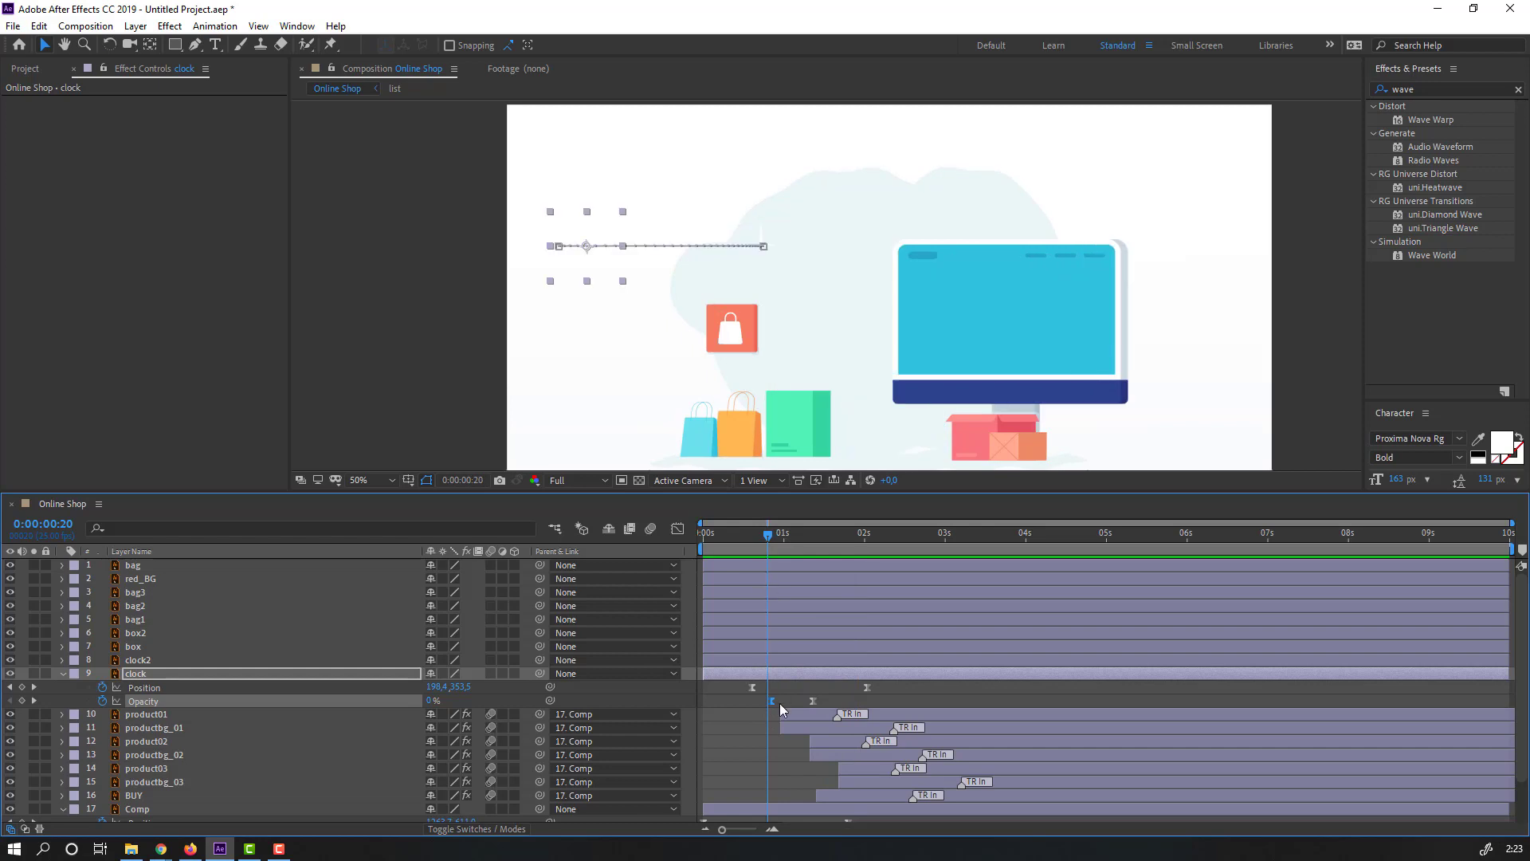
left_click_drag(811, 701, 796, 702)
key("space")
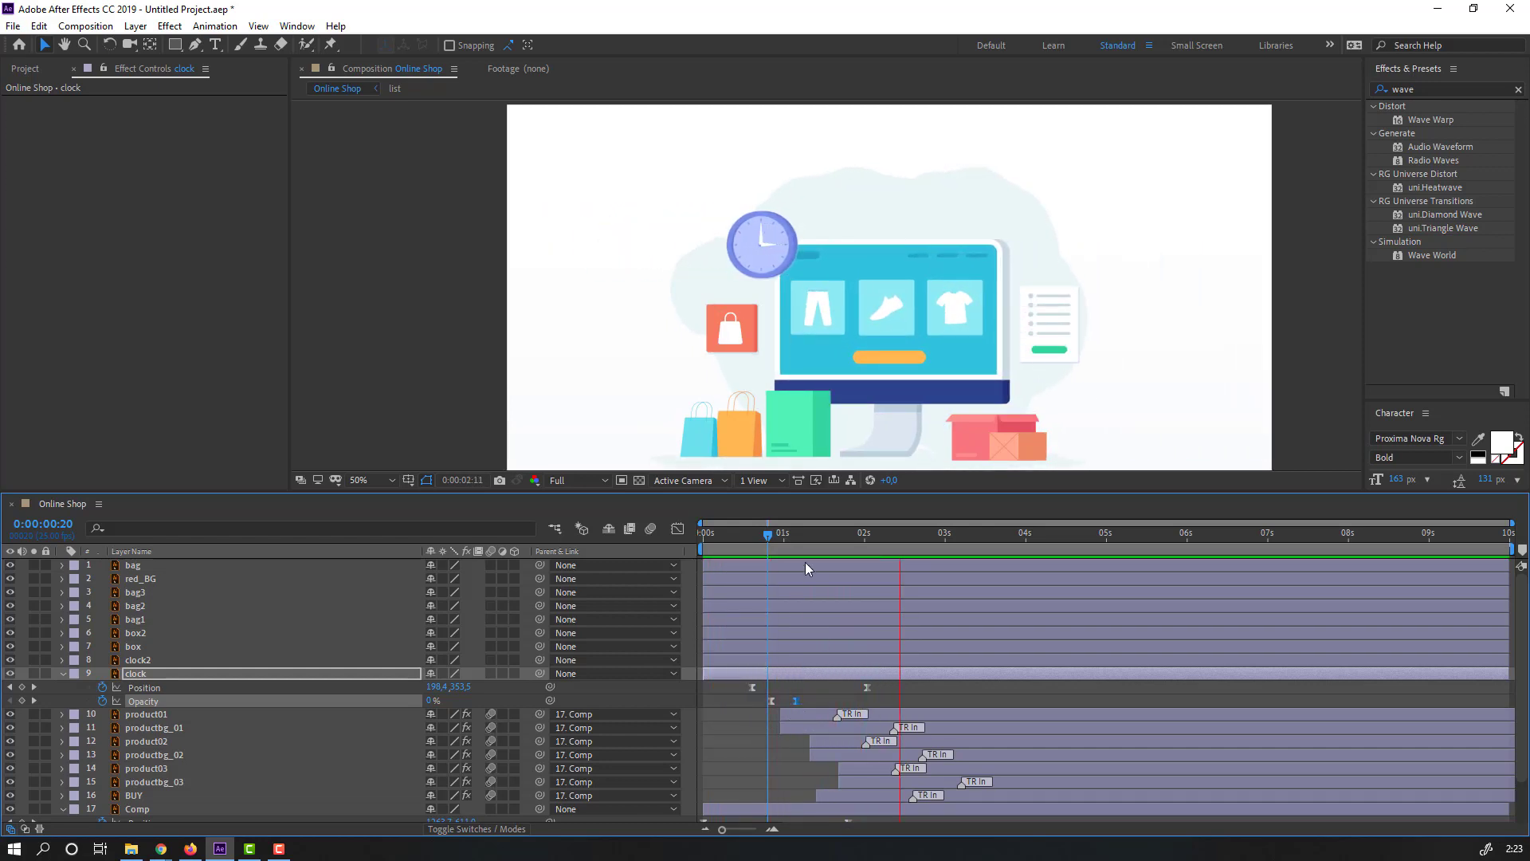
Parent the clock2 hands layer to the clock layer at 0:00:01:24.
left_click_drag(770, 536, 862, 538)
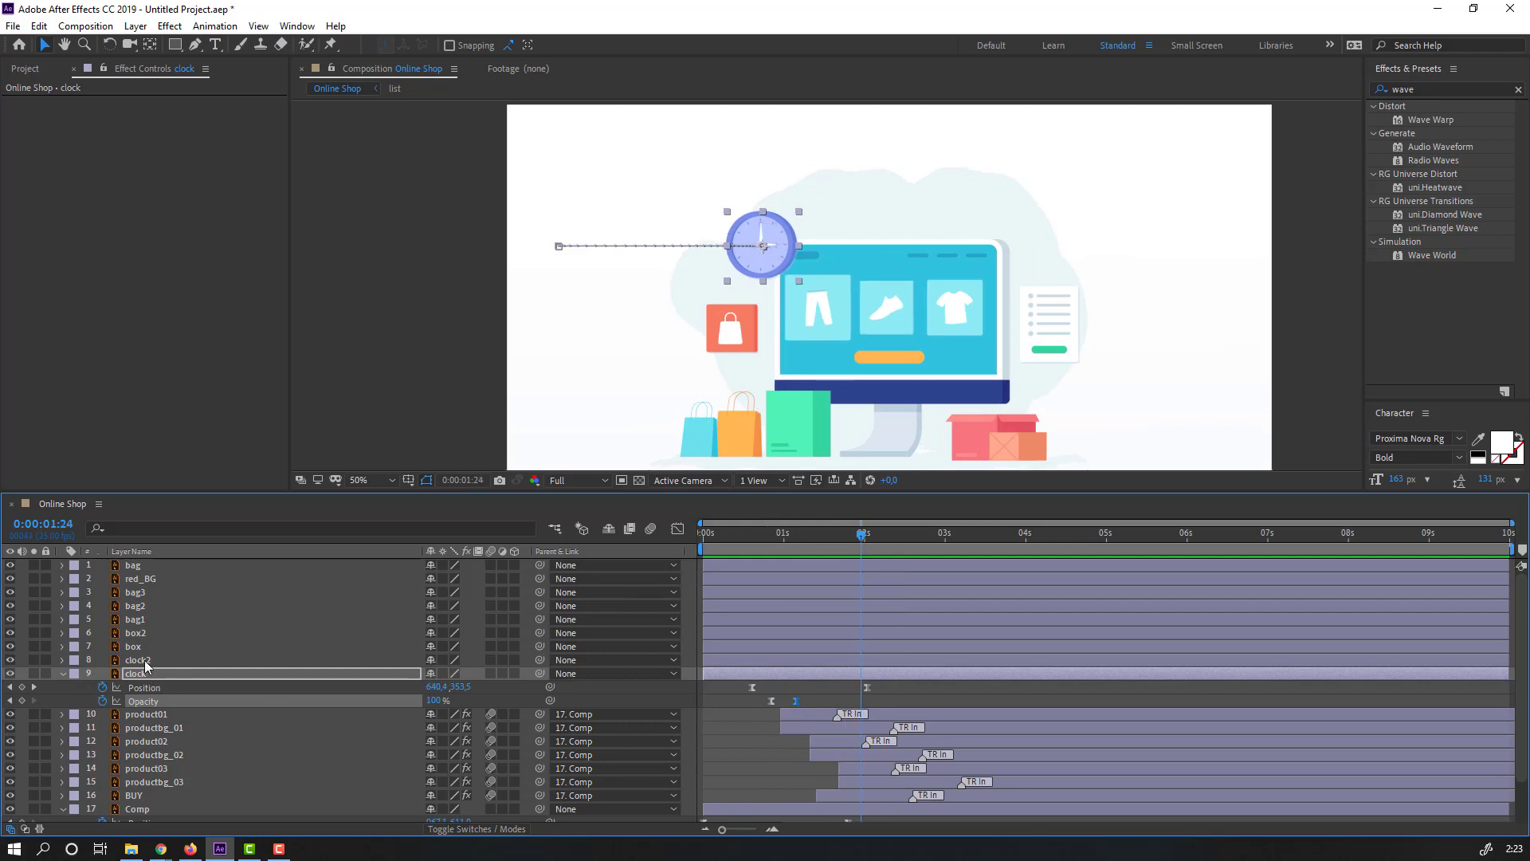
left_click(138, 660)
left_click(762, 242)
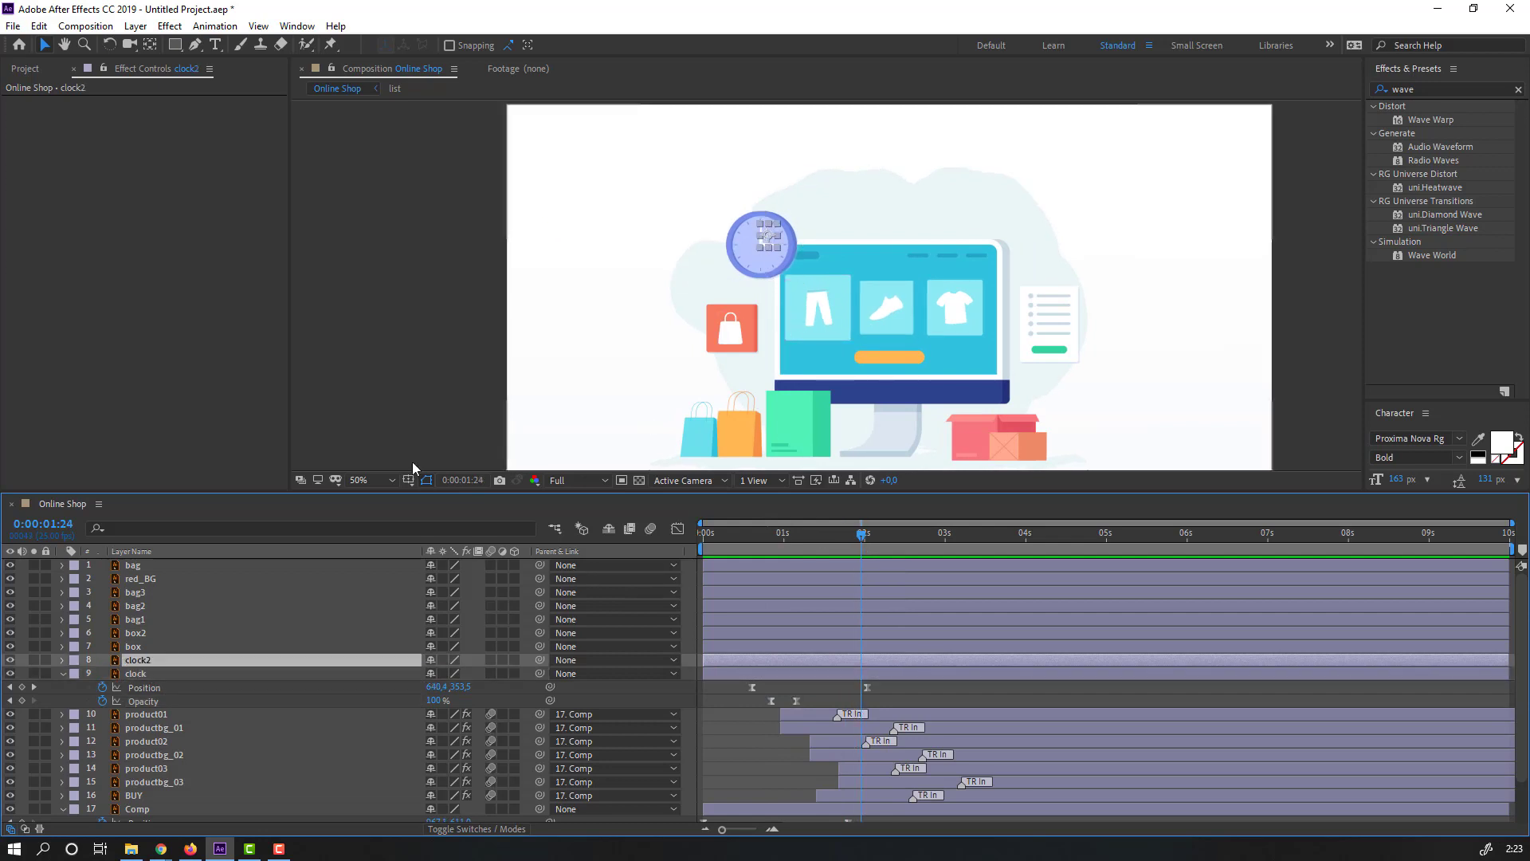
left_click_drag(538, 658, 145, 677)
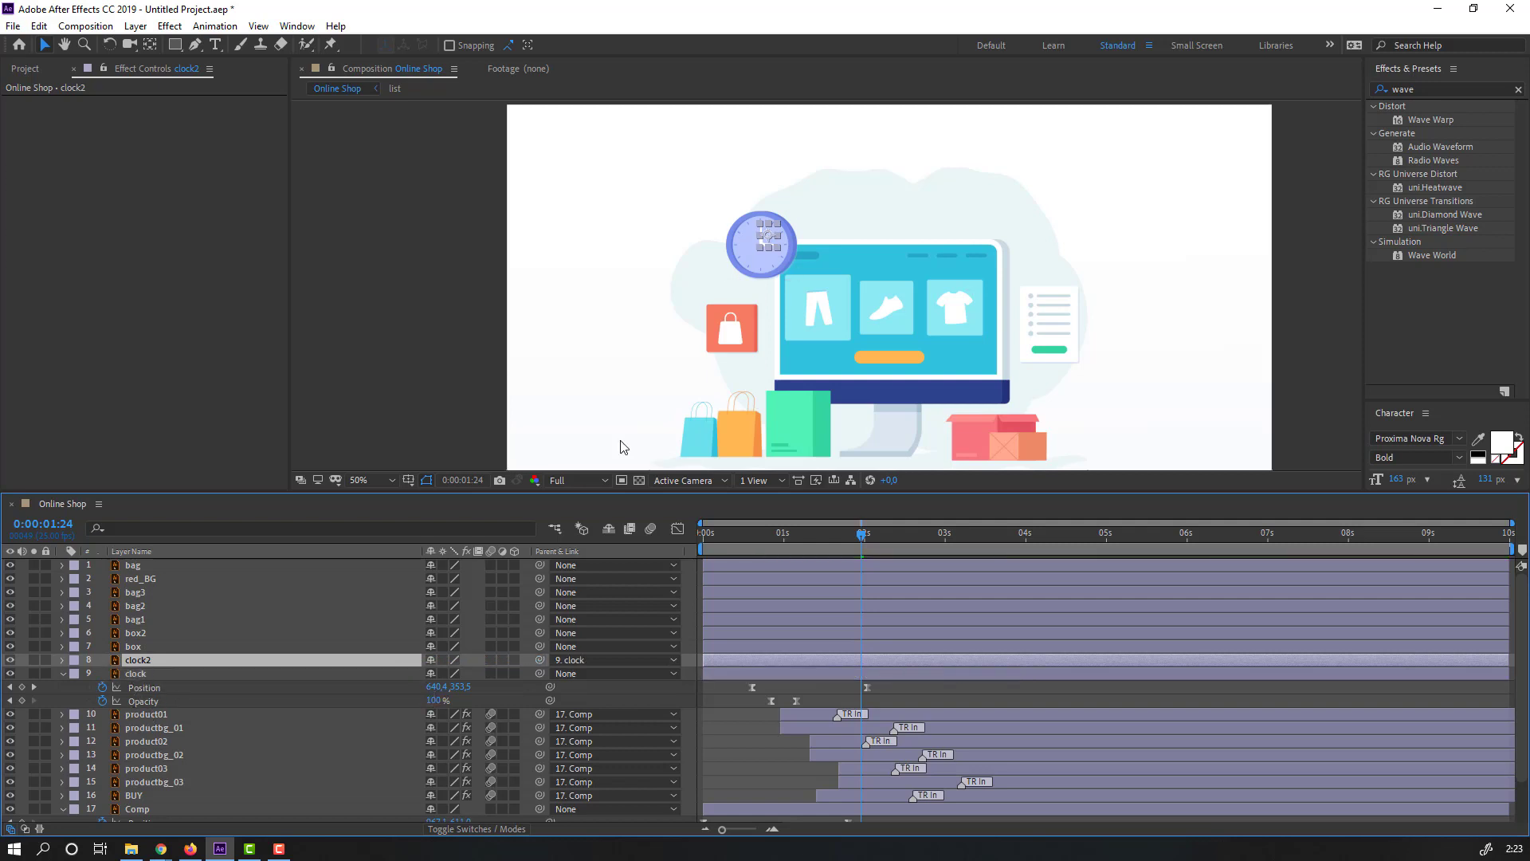
Move clock2's anchor point to the pivot where the two clock hands meet.
scroll(723, 174, "up", 4)
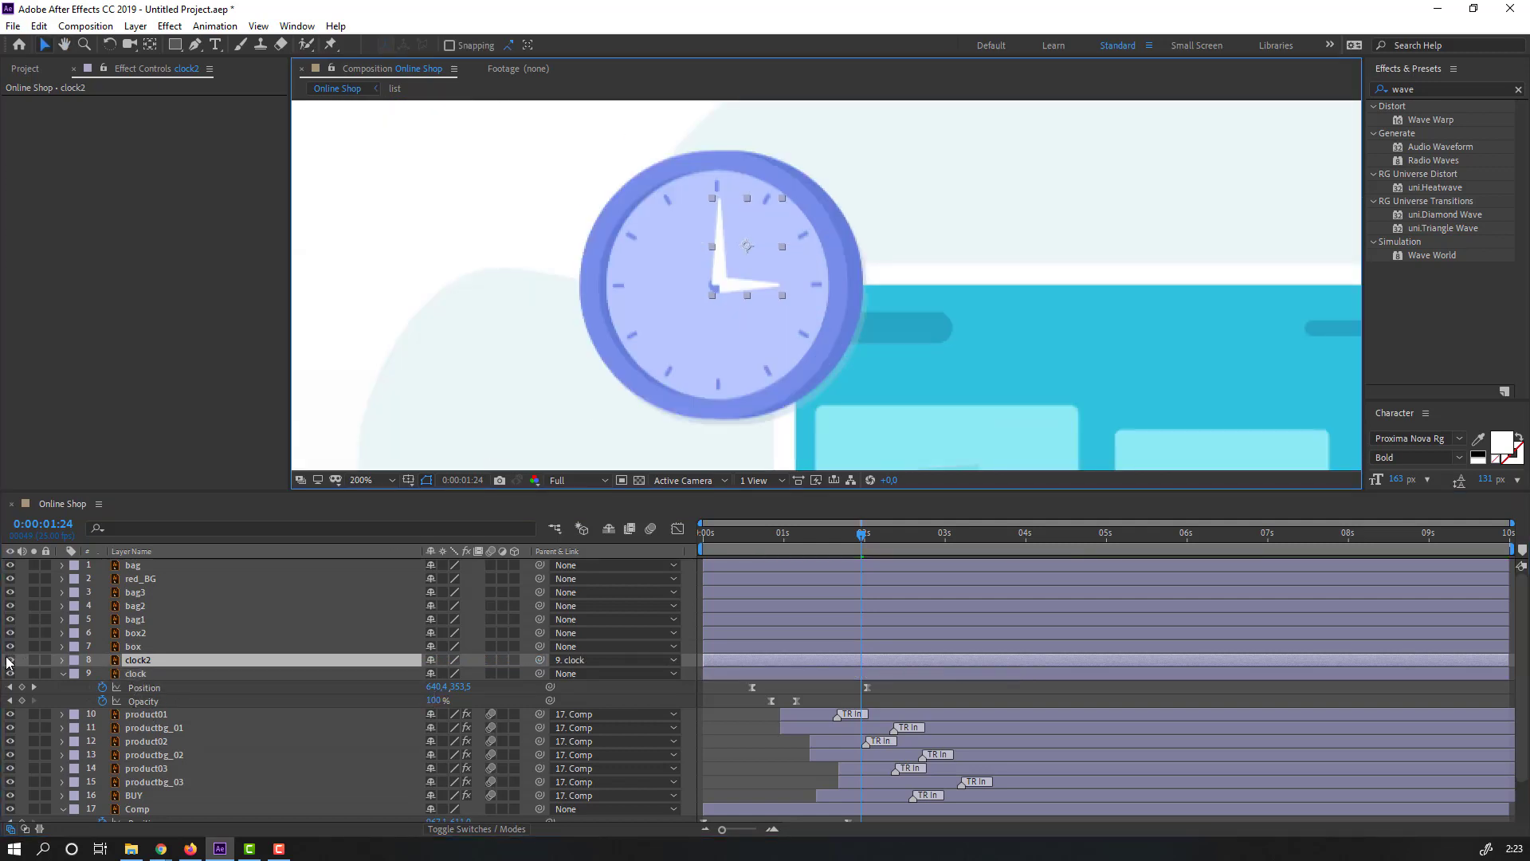
left_click(8, 660)
left_click(151, 45)
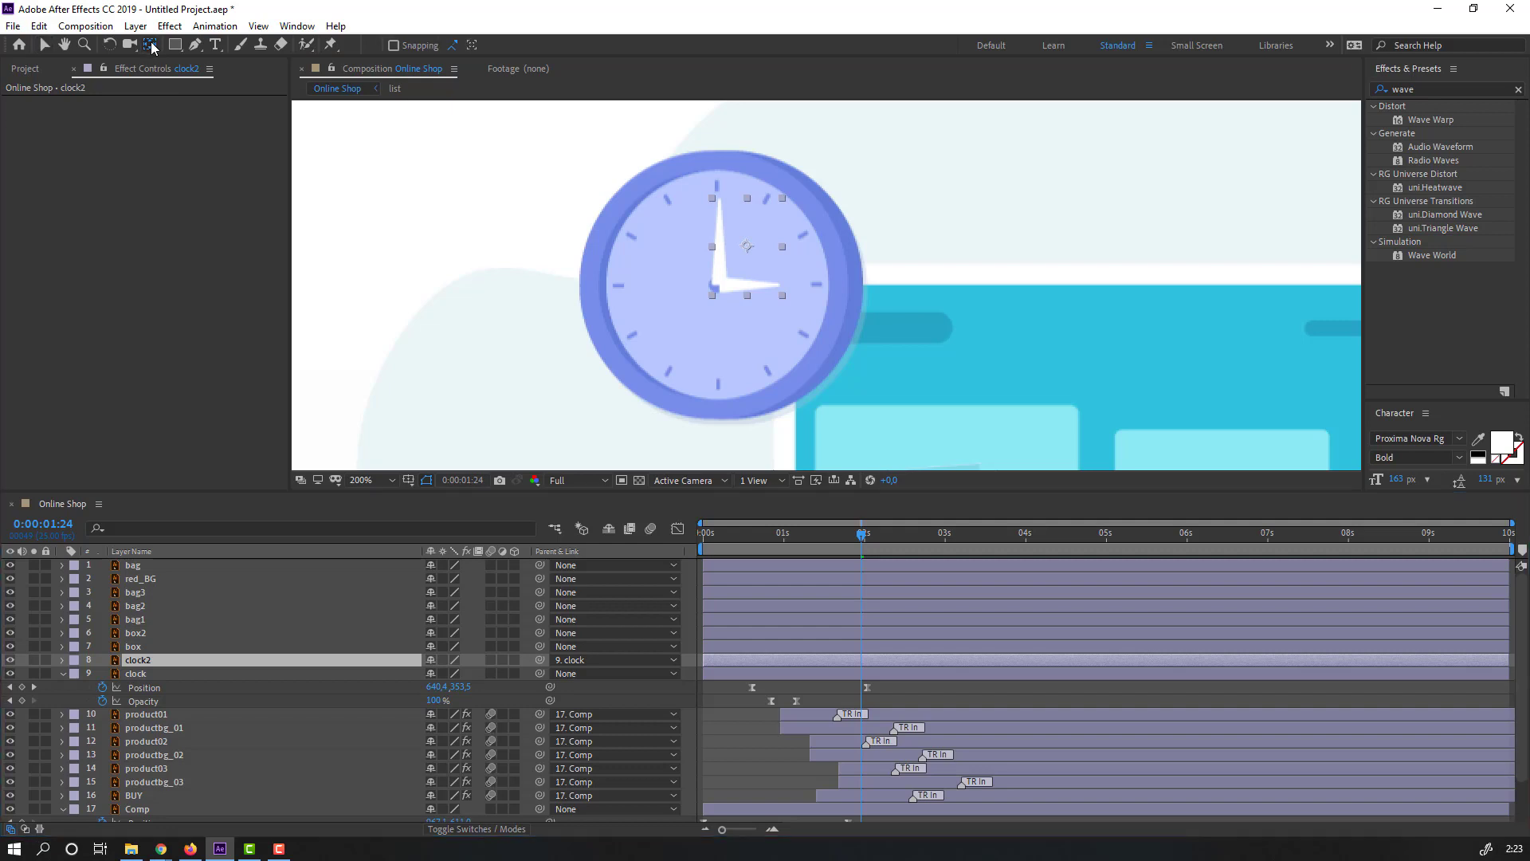
left_click_drag(754, 255, 726, 285)
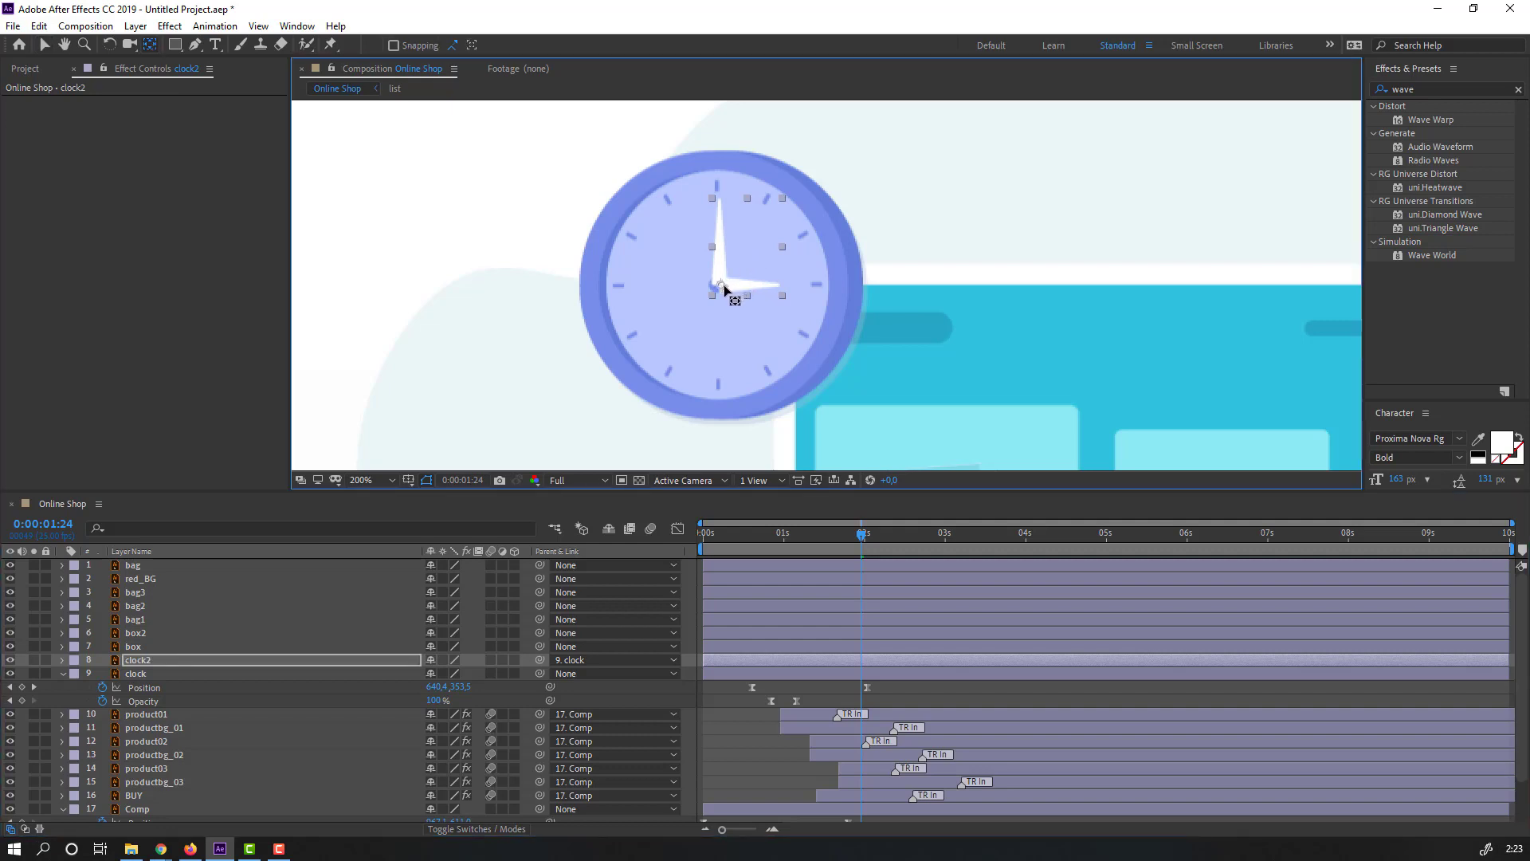
left_click(45, 46)
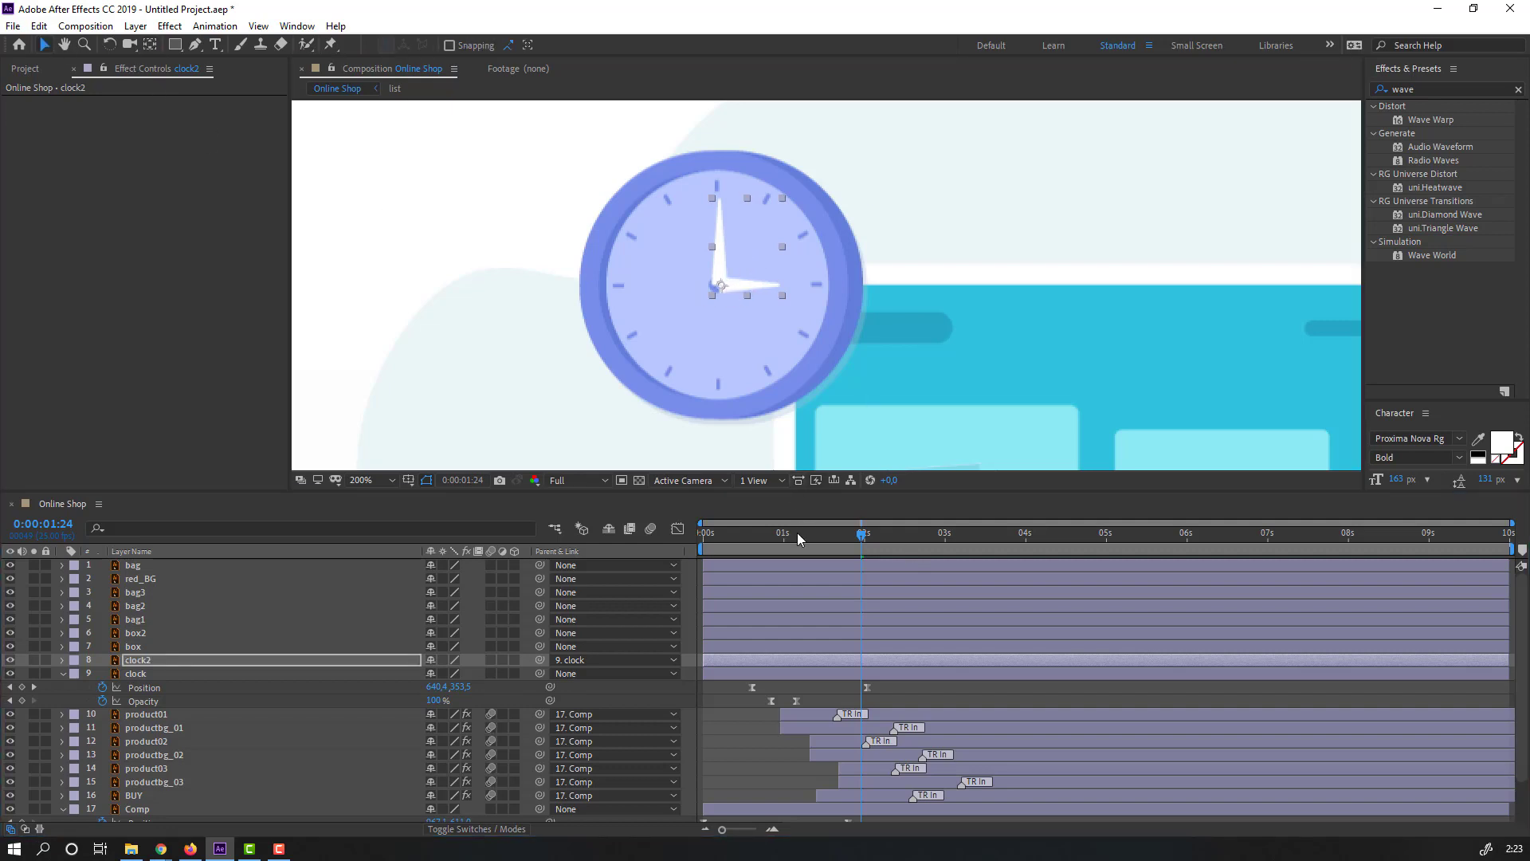
Keyframe clock2's Rotation from 0° at the start to one full revolution at 0:00:01:24 and preview the spin.
key("r")
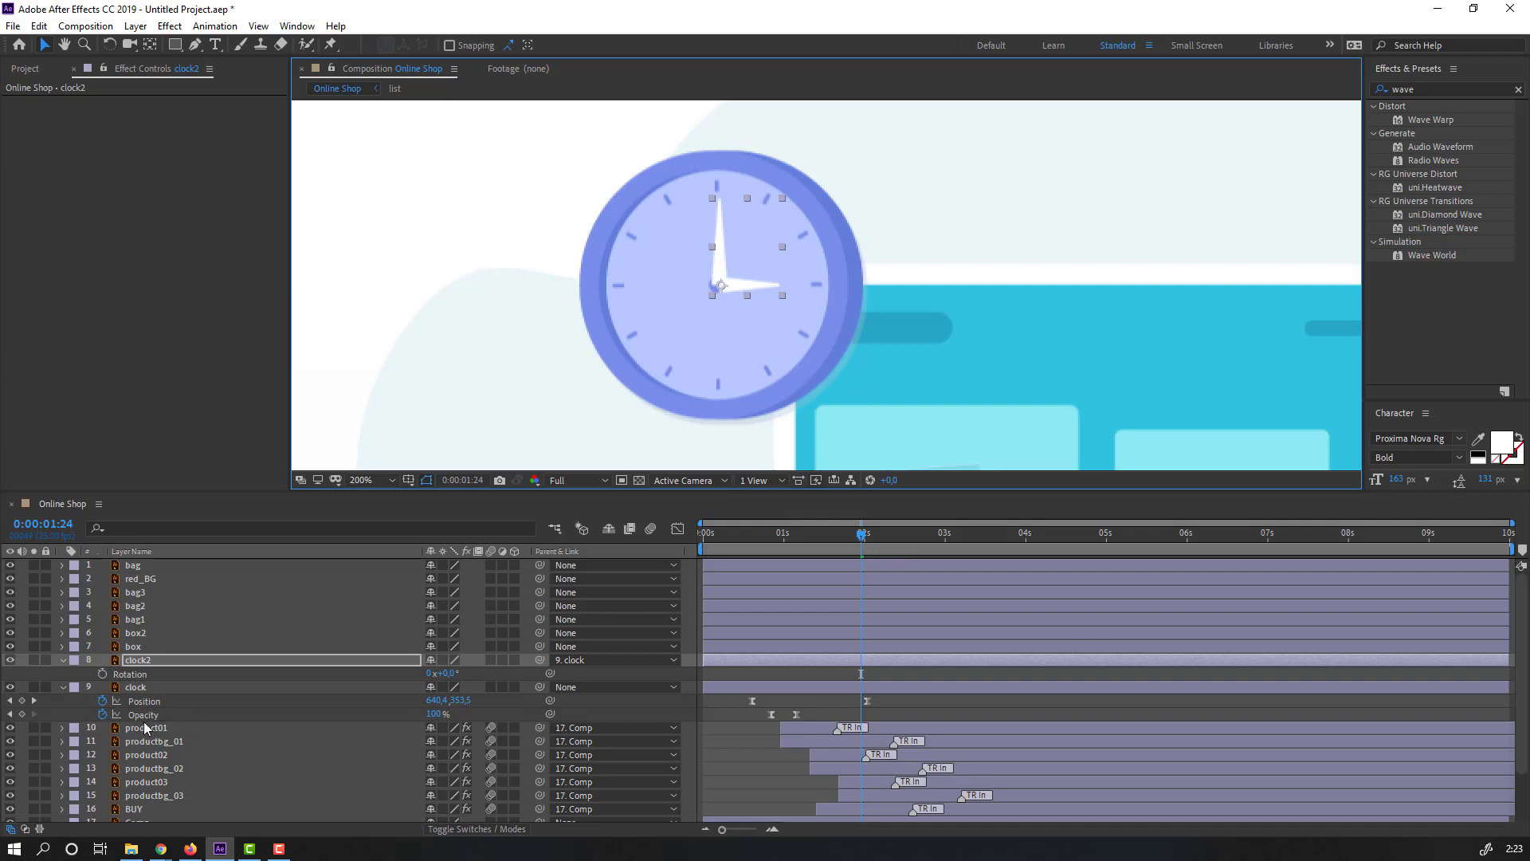
left_click(102, 673)
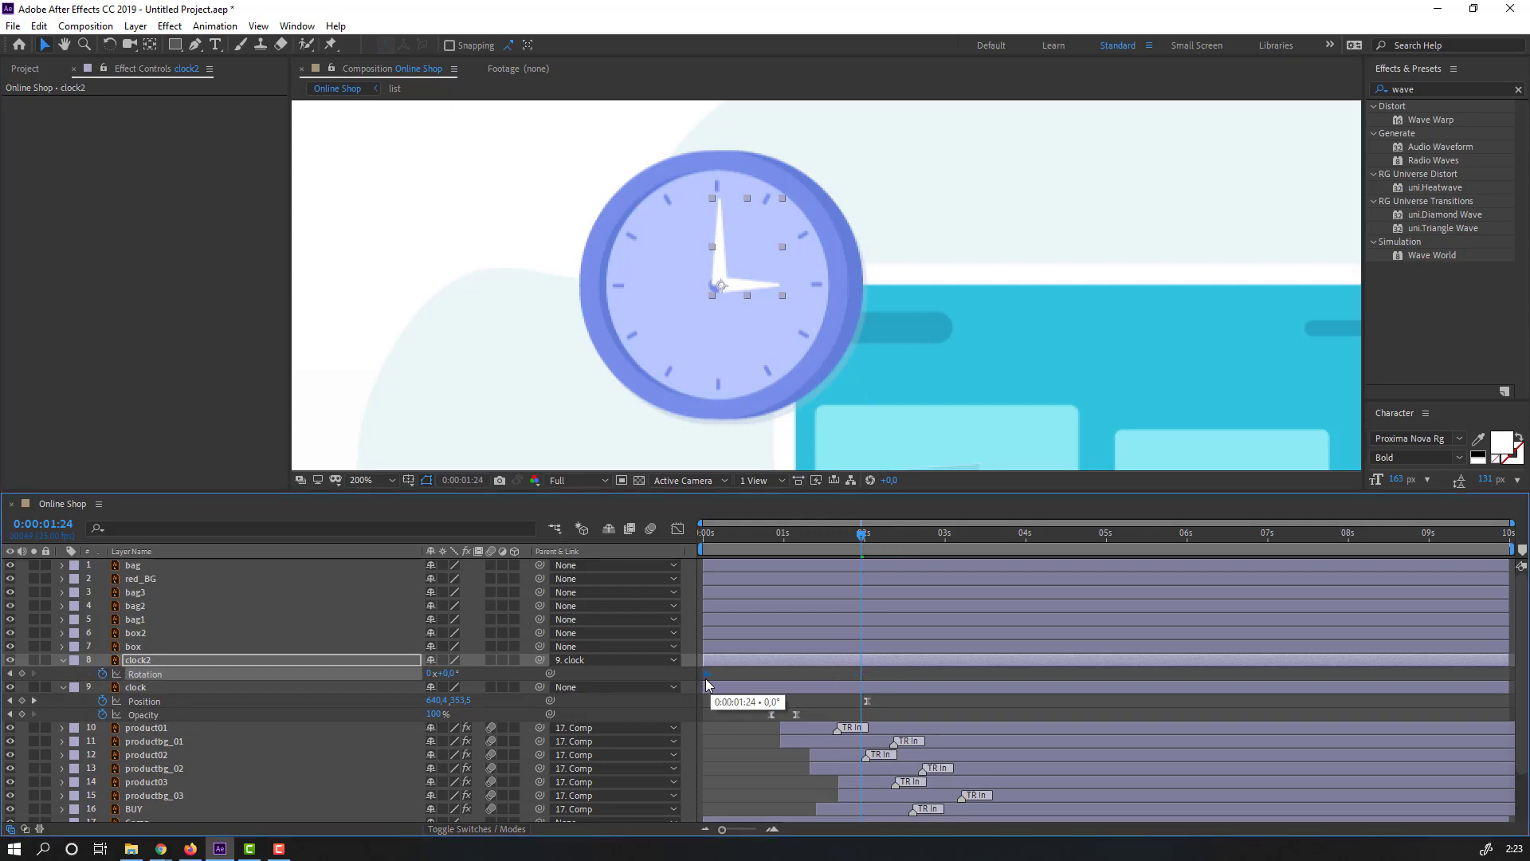
left_click_drag(706, 679, 702, 676)
left_click(429, 675)
type("1")
key("Return")
key("space")
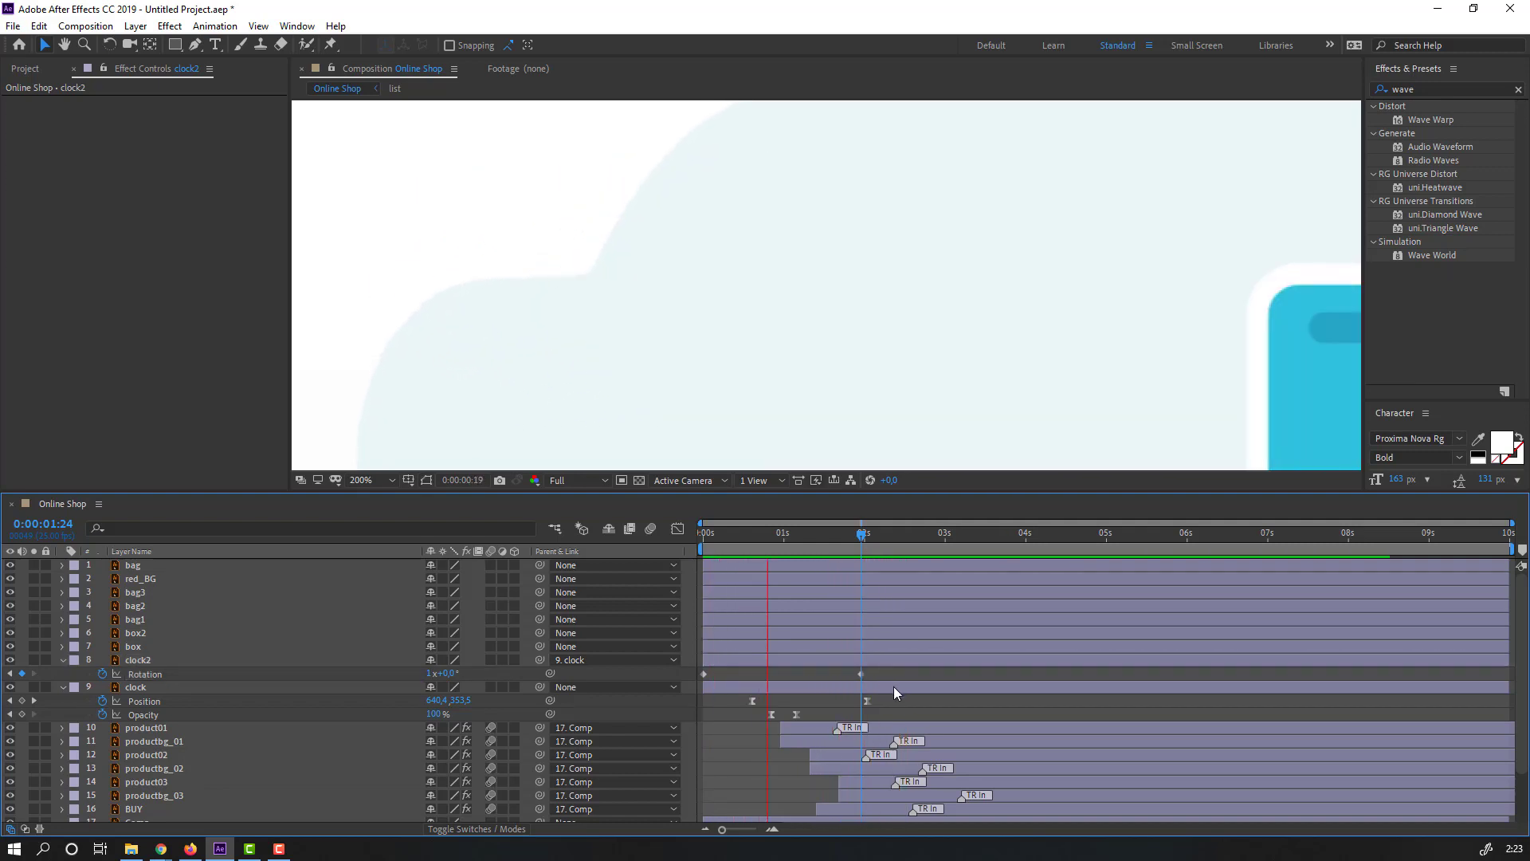
key("space")
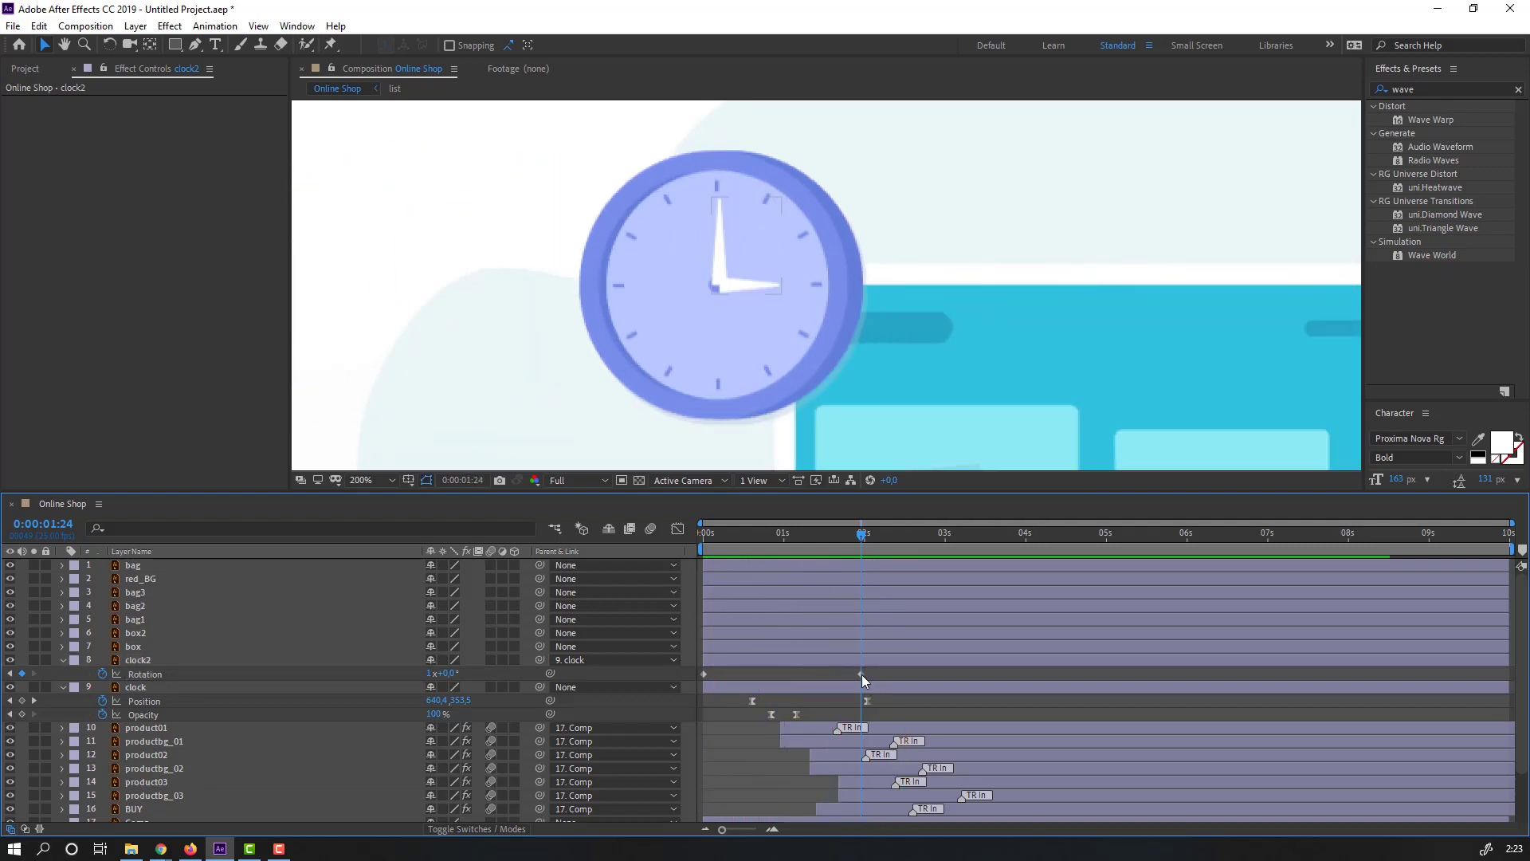
Move clock2's final Rotation keyframe close to the composition's end at 10 seconds and preview the slower spin.
left_click_drag(862, 675, 1503, 687)
key("space")
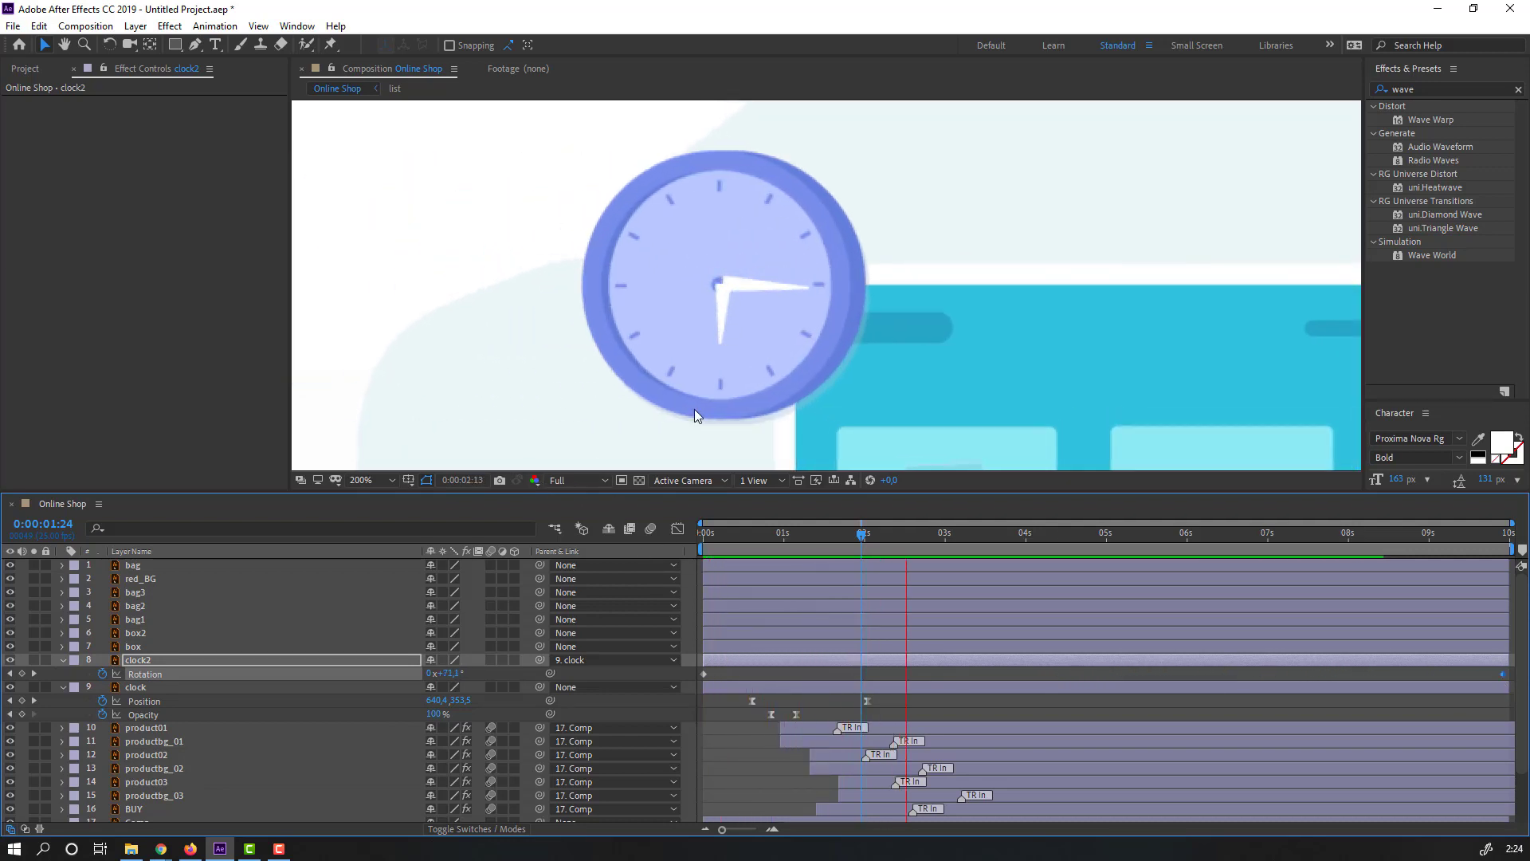
scroll(695, 409, "down", 6)
scroll(687, 411, "up", 4)
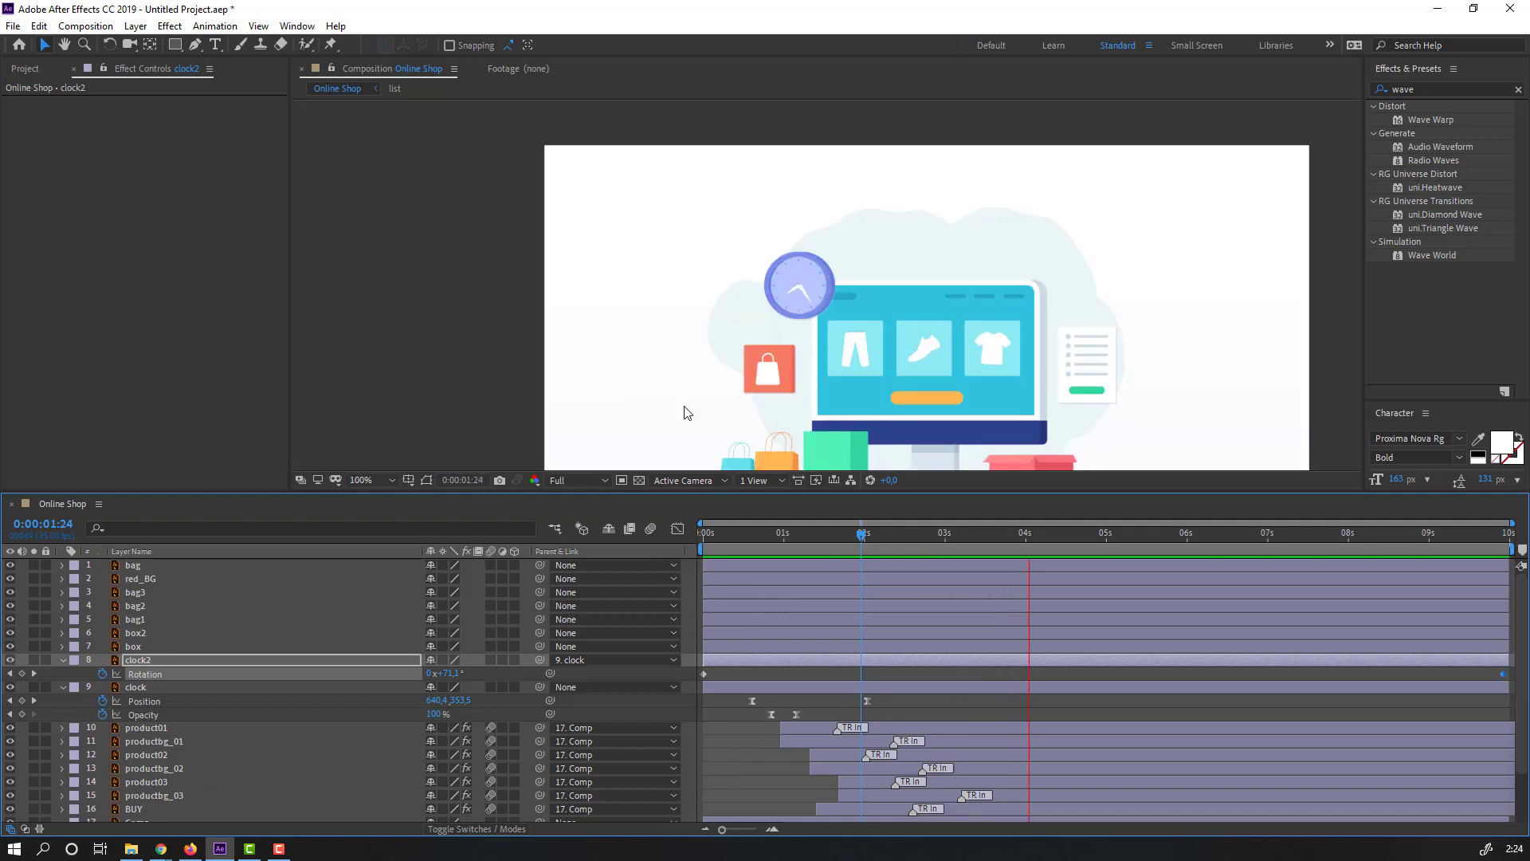
Remove all Rotation keyframes from clock2 at 0:00:09:24 and collapse the layer's properties.
left_click_drag(849, 553, 1517, 563)
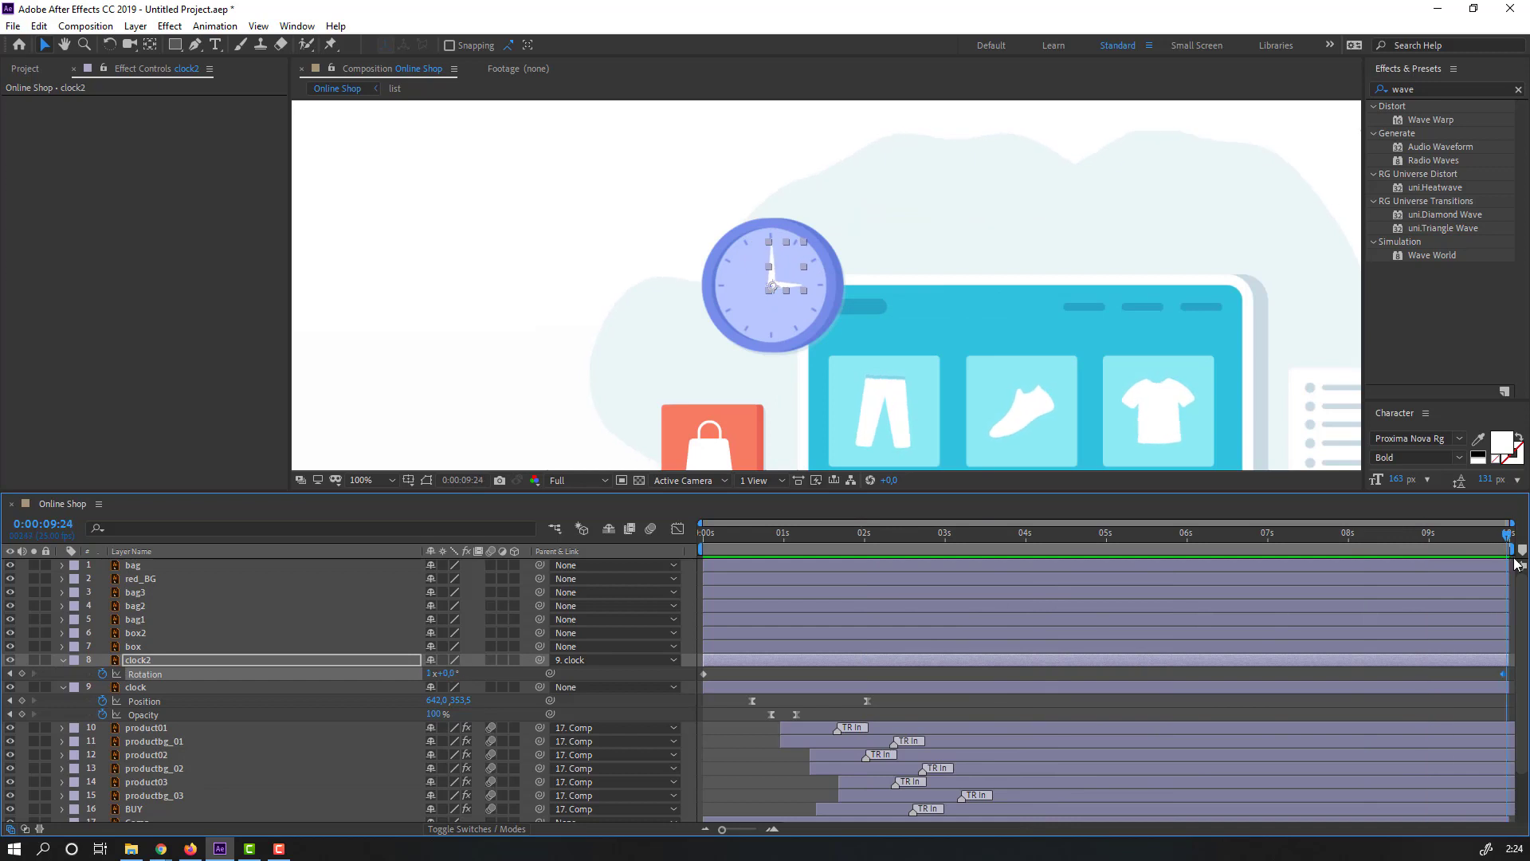
left_click(102, 674)
left_click(63, 660)
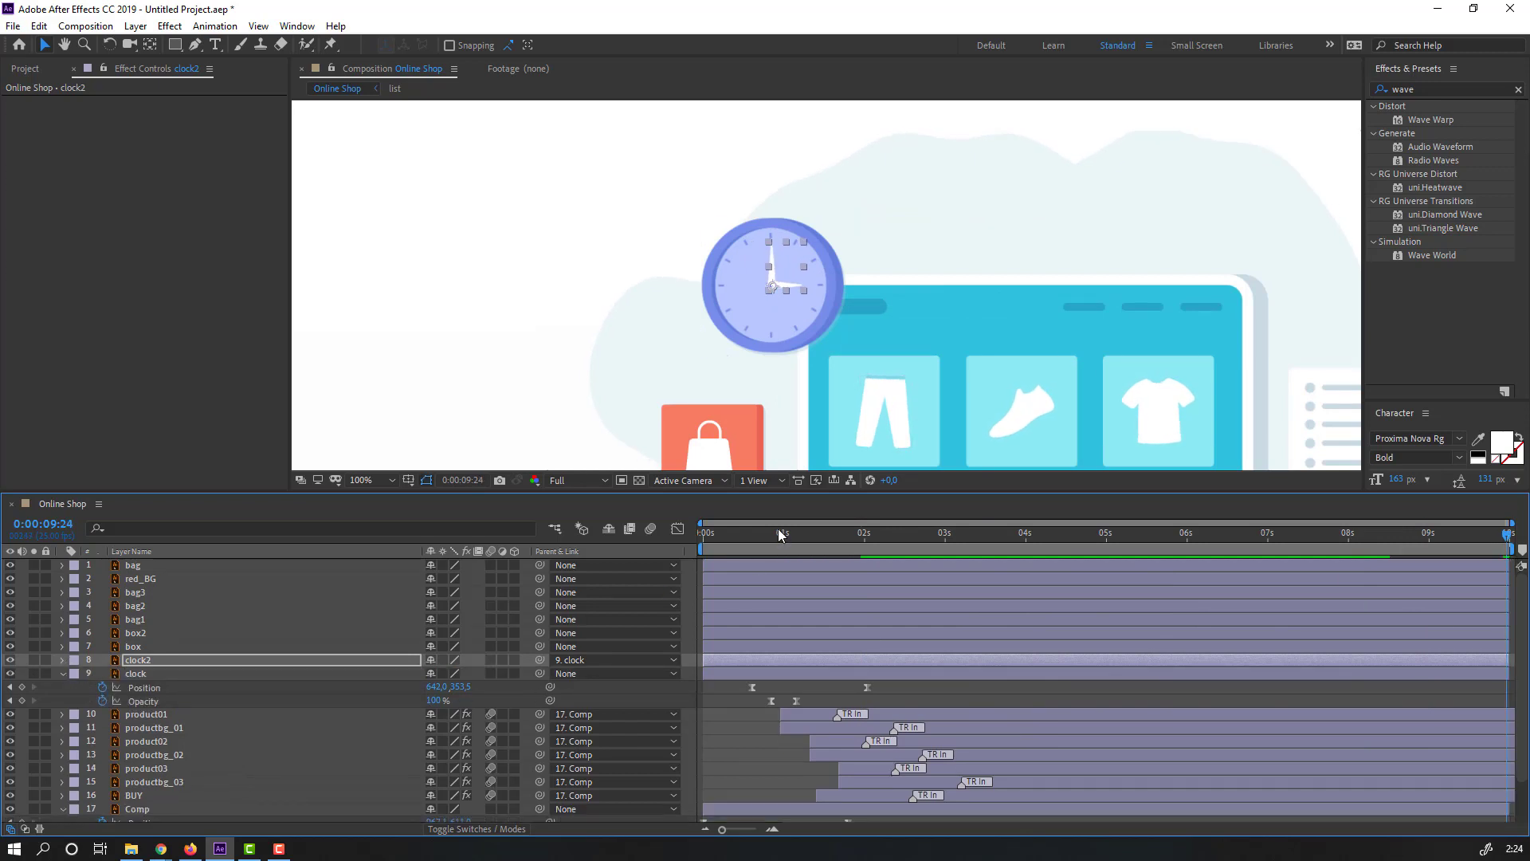
Collapse the clock layer's properties and preview the whole composition from the start.
left_click_drag(777, 528, 699, 534)
left_click(63, 673)
key("space")
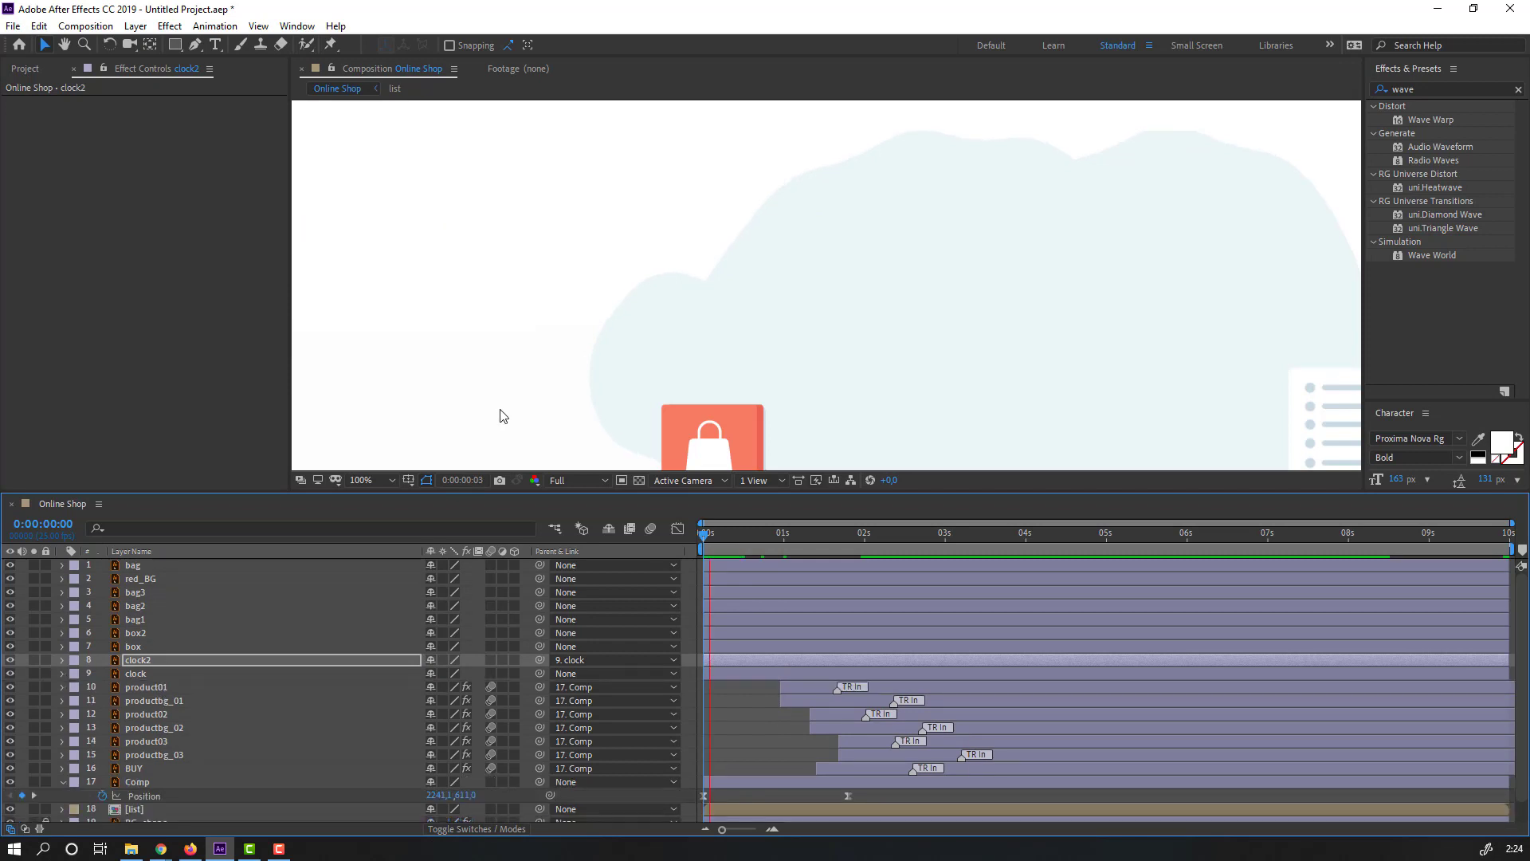
scroll(571, 358, "down", 2)
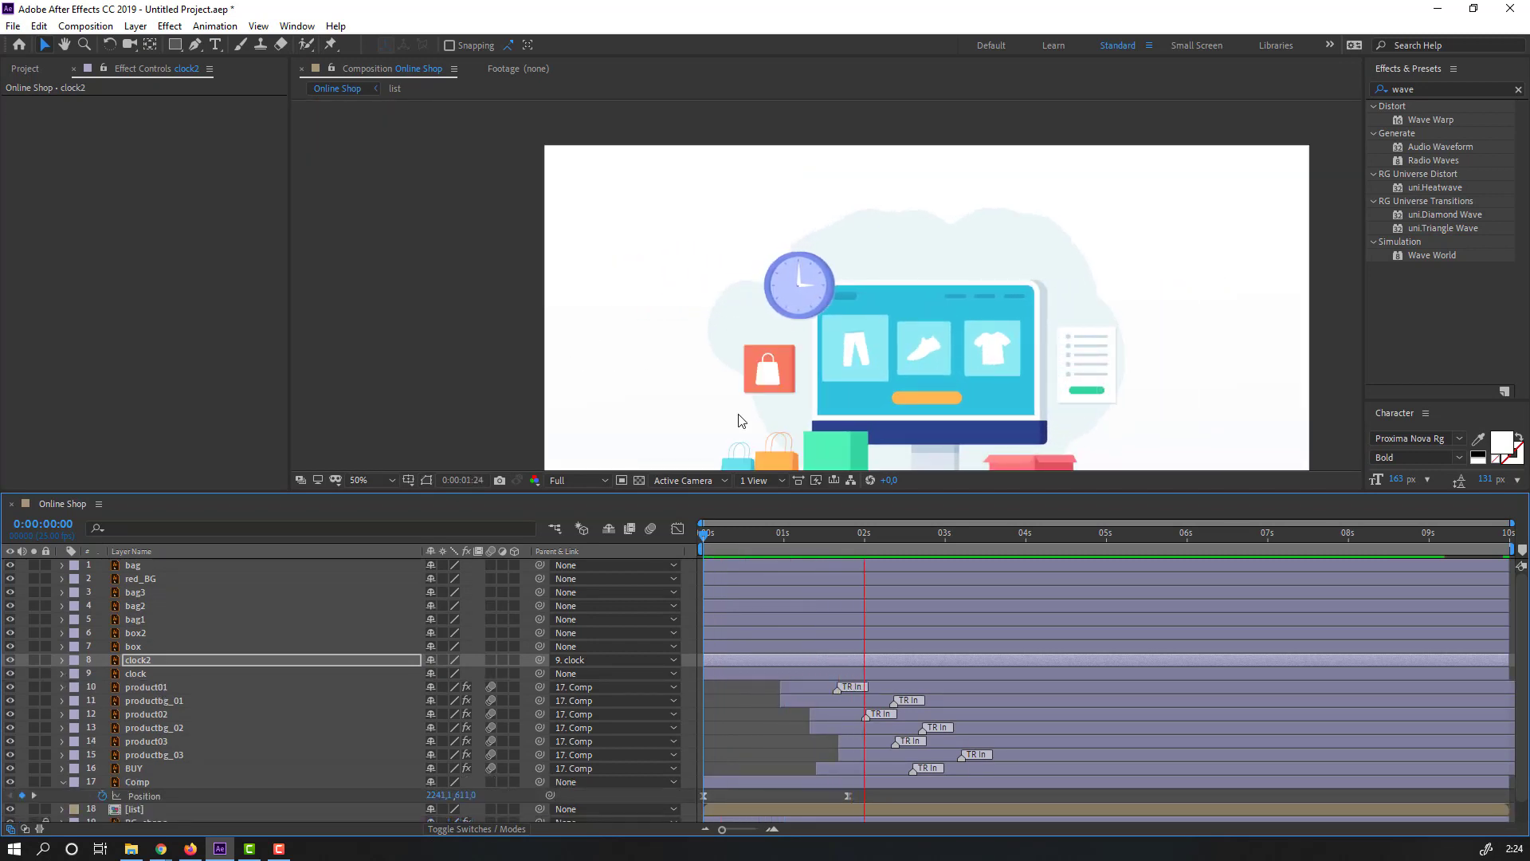
left_click_drag(843, 407, 806, 386)
Keyframe the Position of bag1, bag2 and bag3 to slide in from beyond the canvas's left edge between 0:00:00:21 and about 2.7 seconds.
left_click_drag(804, 536, 838, 534)
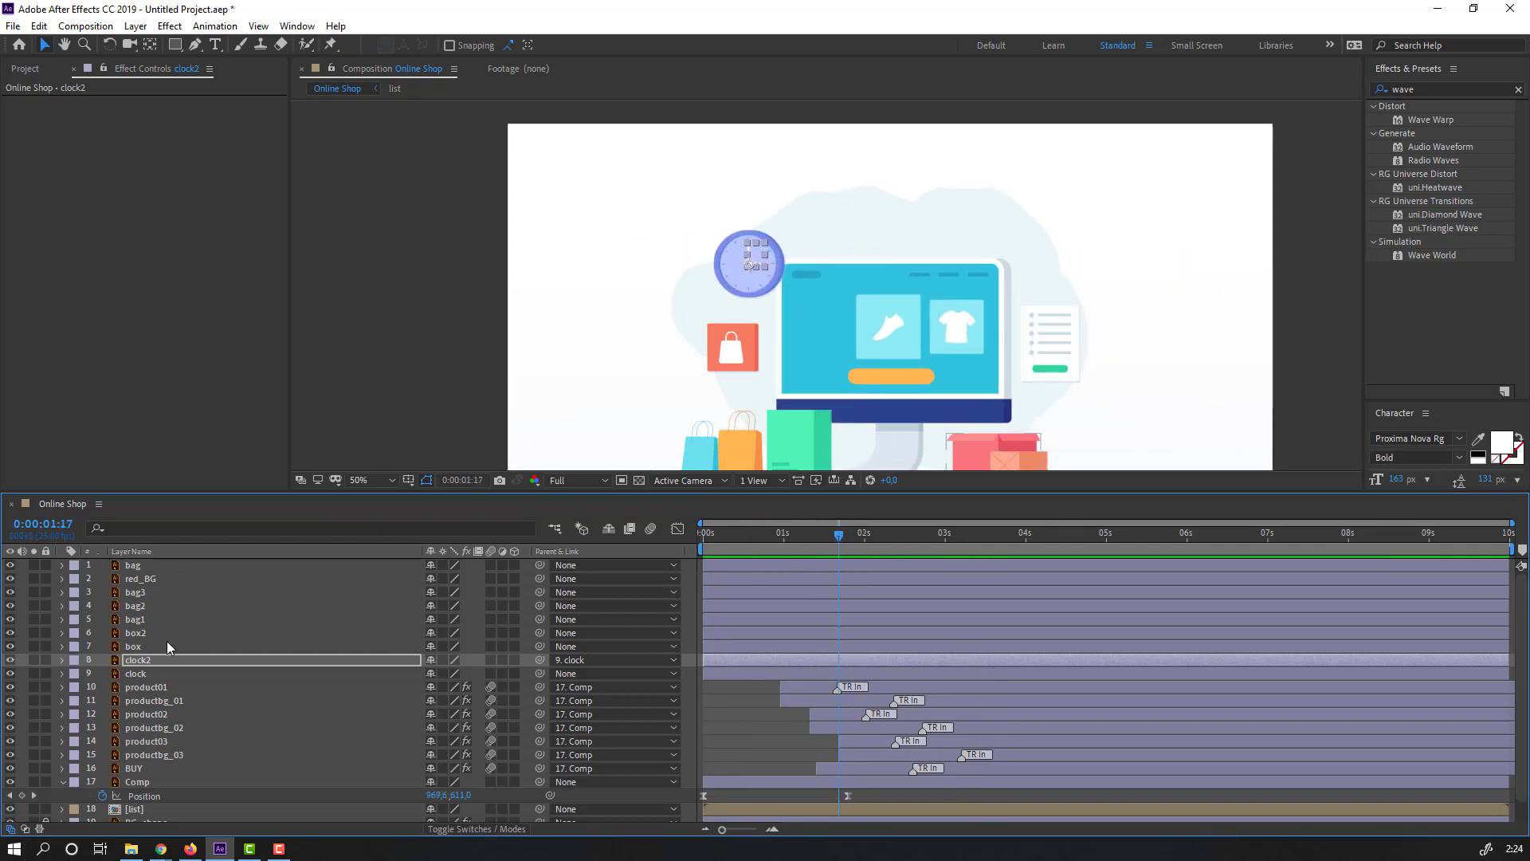
left_click(137, 594)
left_click(141, 608, "ctrl")
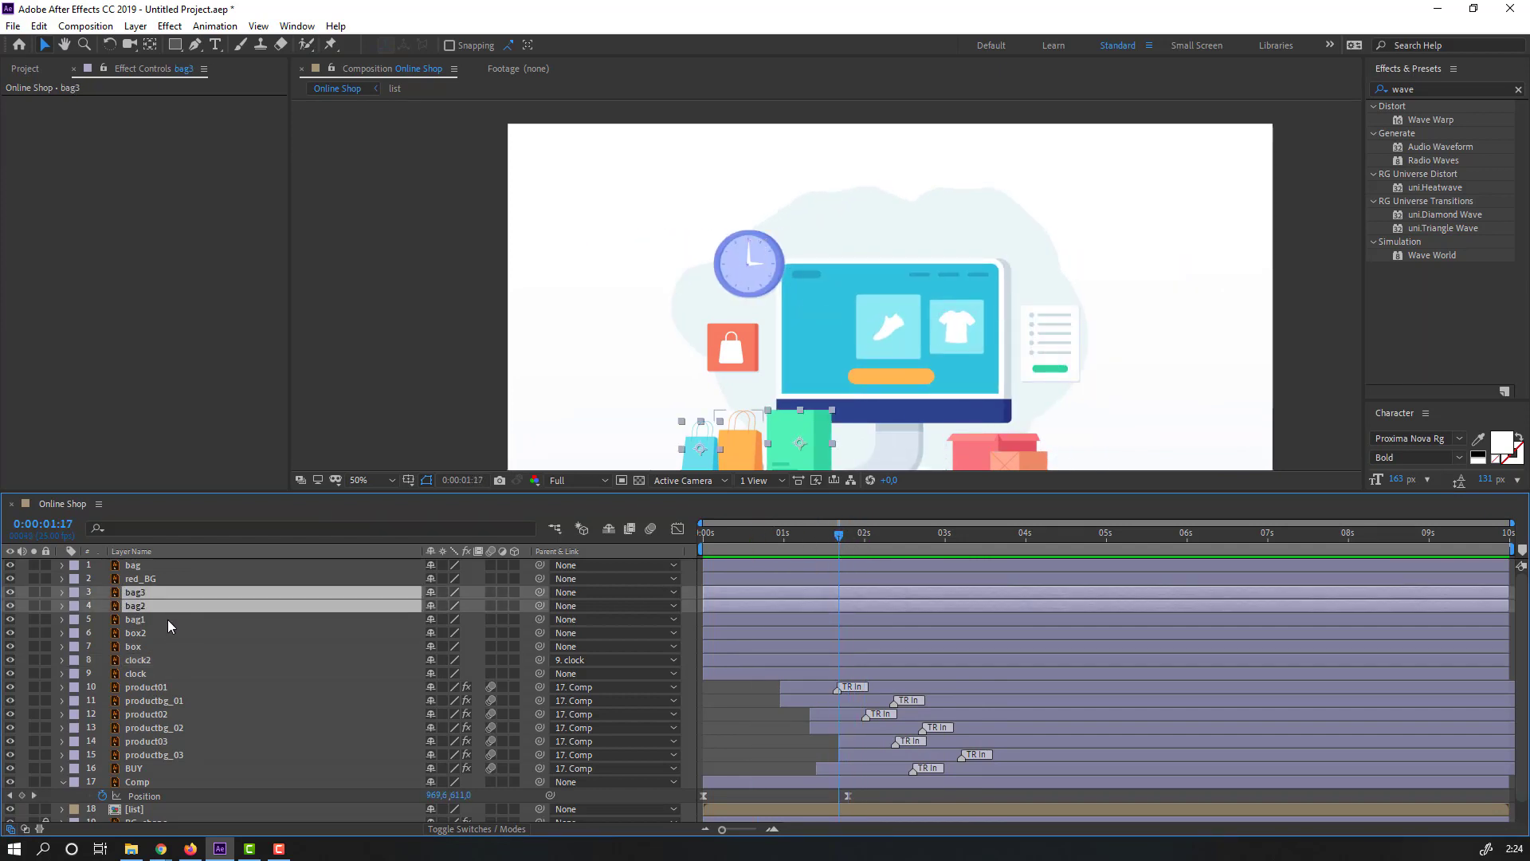
left_click(167, 620, "ctrl")
key("space")
left_click_drag(726, 393, 707, 316)
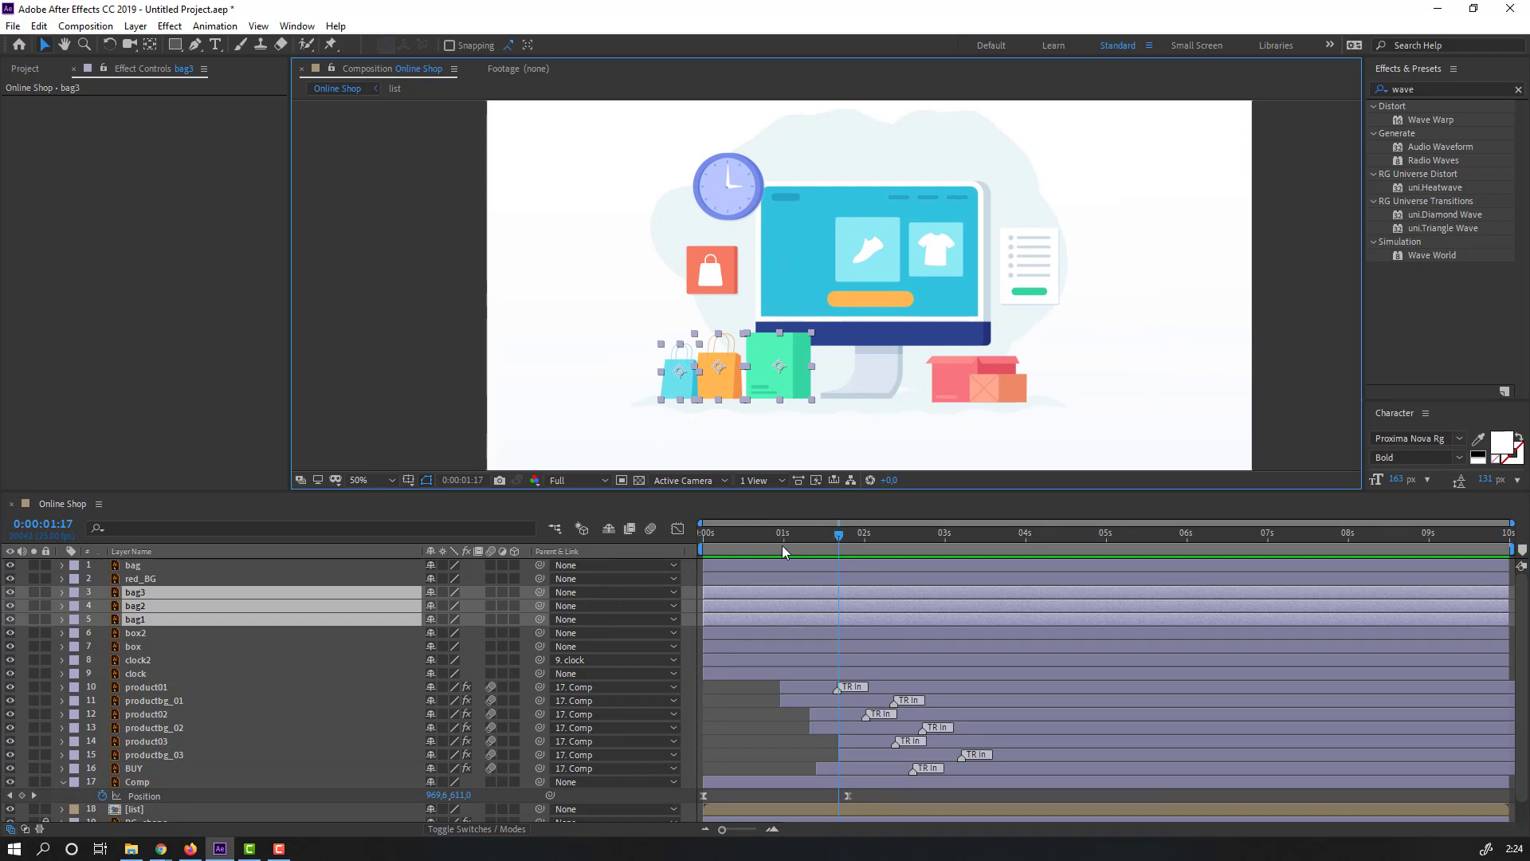
key("p")
left_click_drag(839, 533, 904, 546)
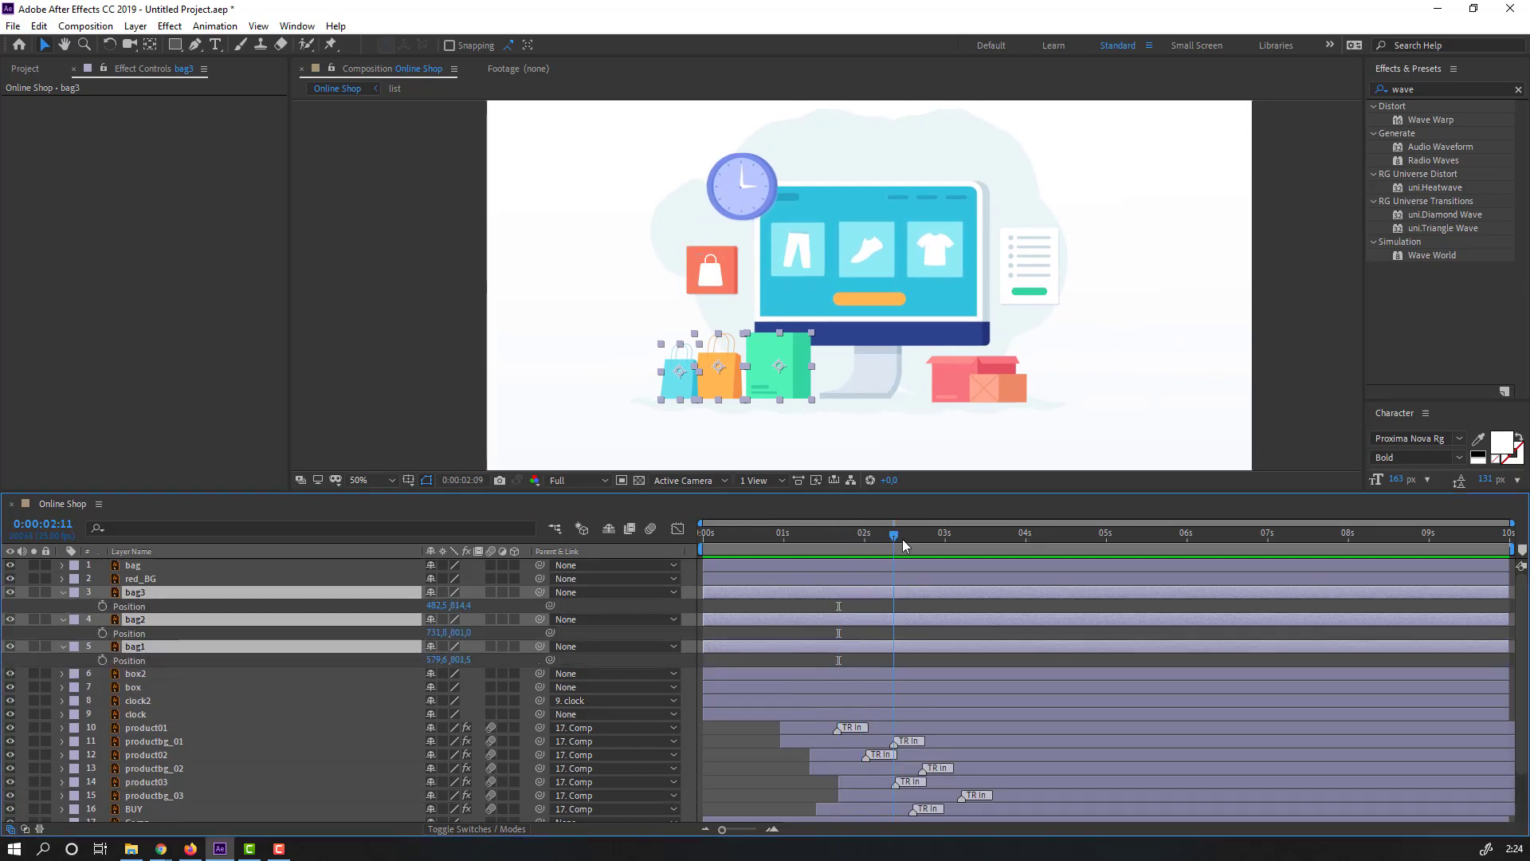
left_click(102, 606)
left_click_drag(889, 542, 772, 544)
left_click_drag(431, 605, 339, 605)
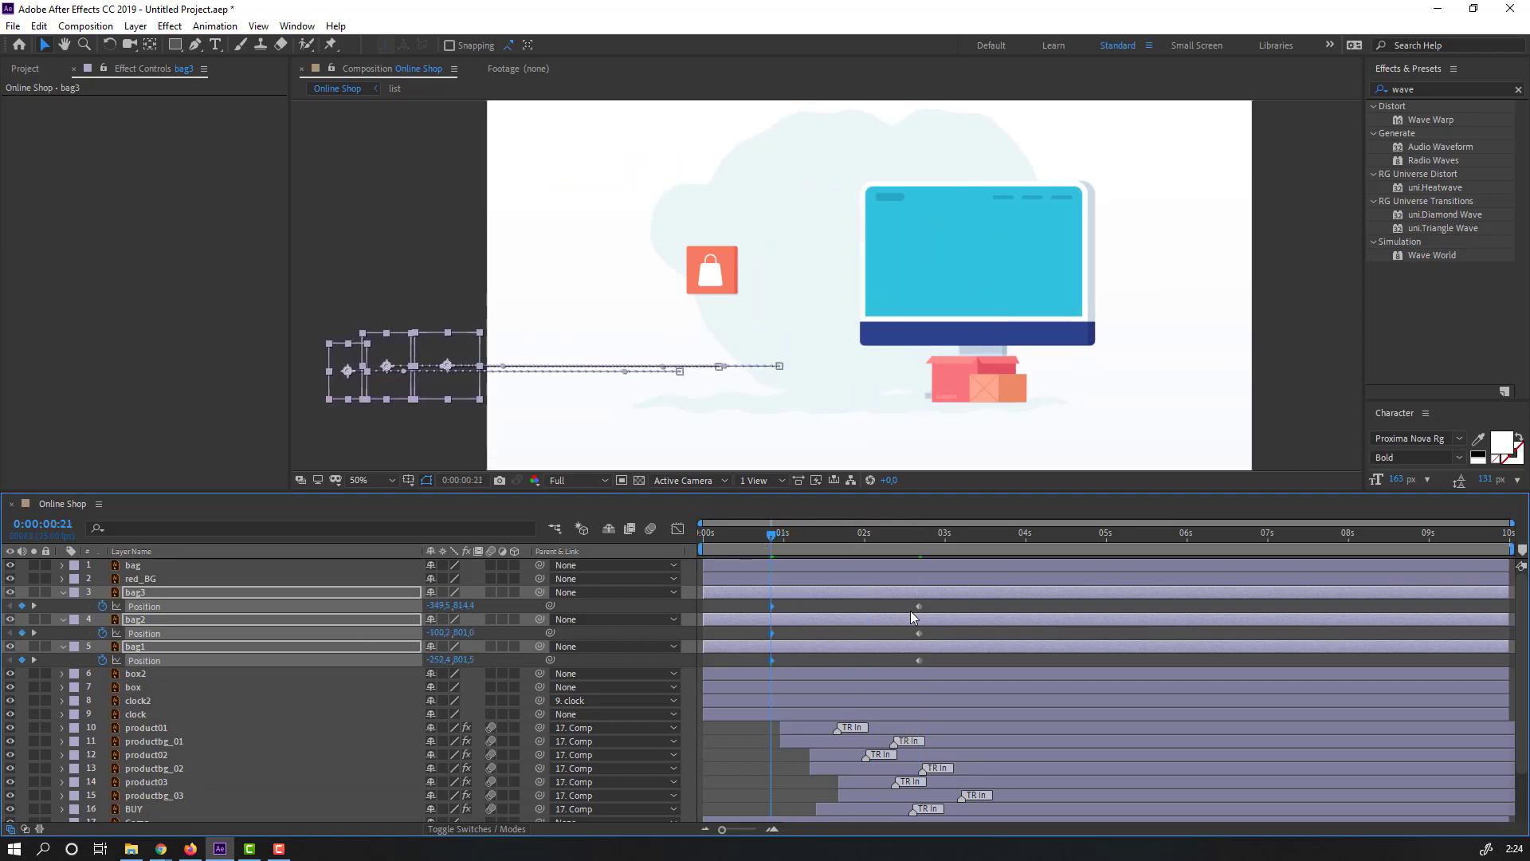
Apply Easy Ease to all Position keyframes of the three bag layers.
left_click_drag(956, 605, 771, 663)
right_click(772, 663)
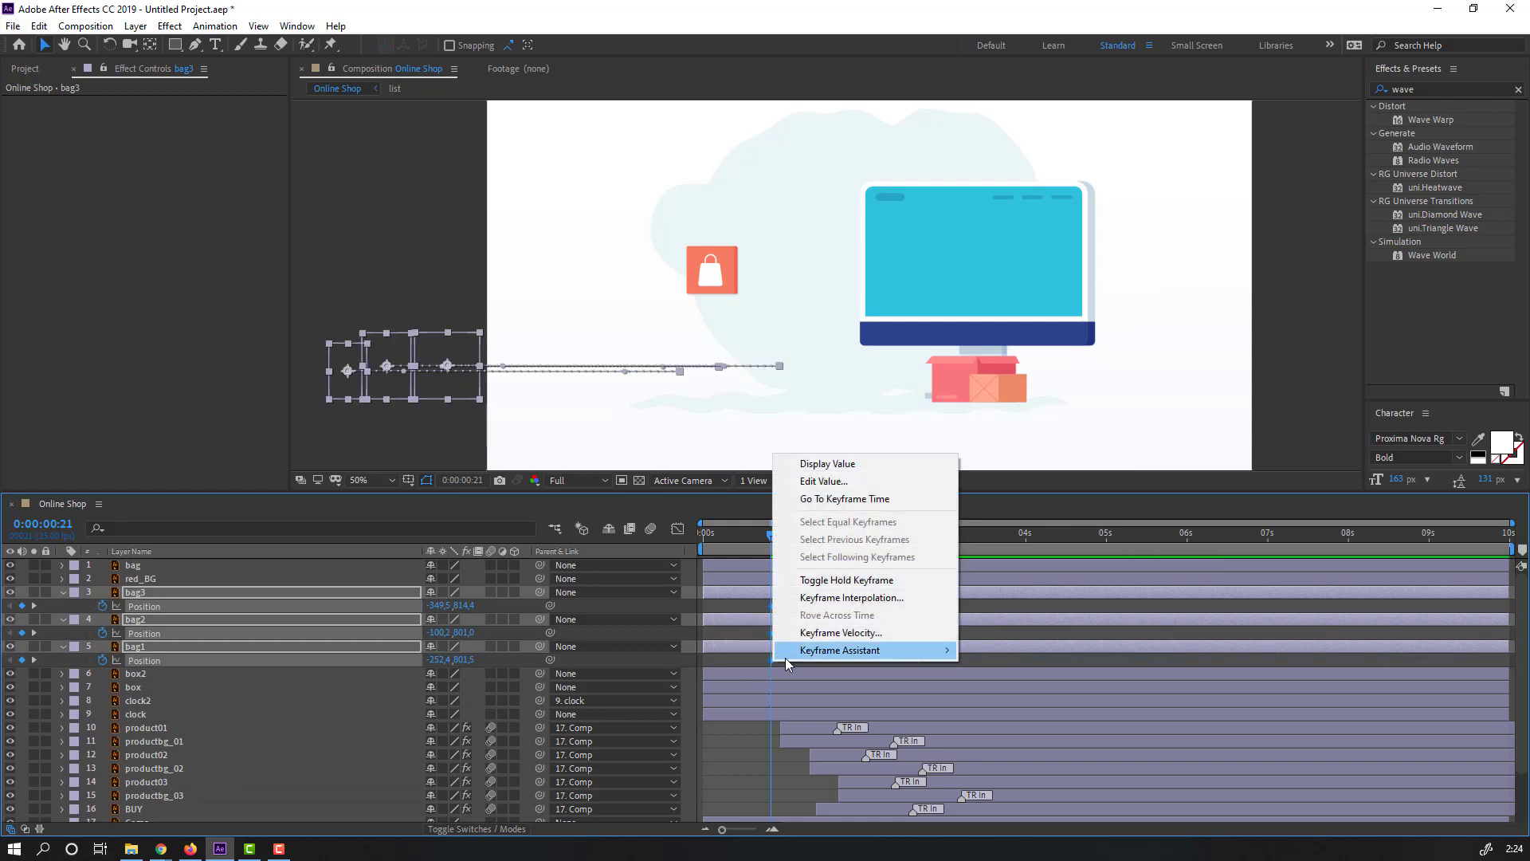
mouse_move(893, 649)
left_click(1048, 701)
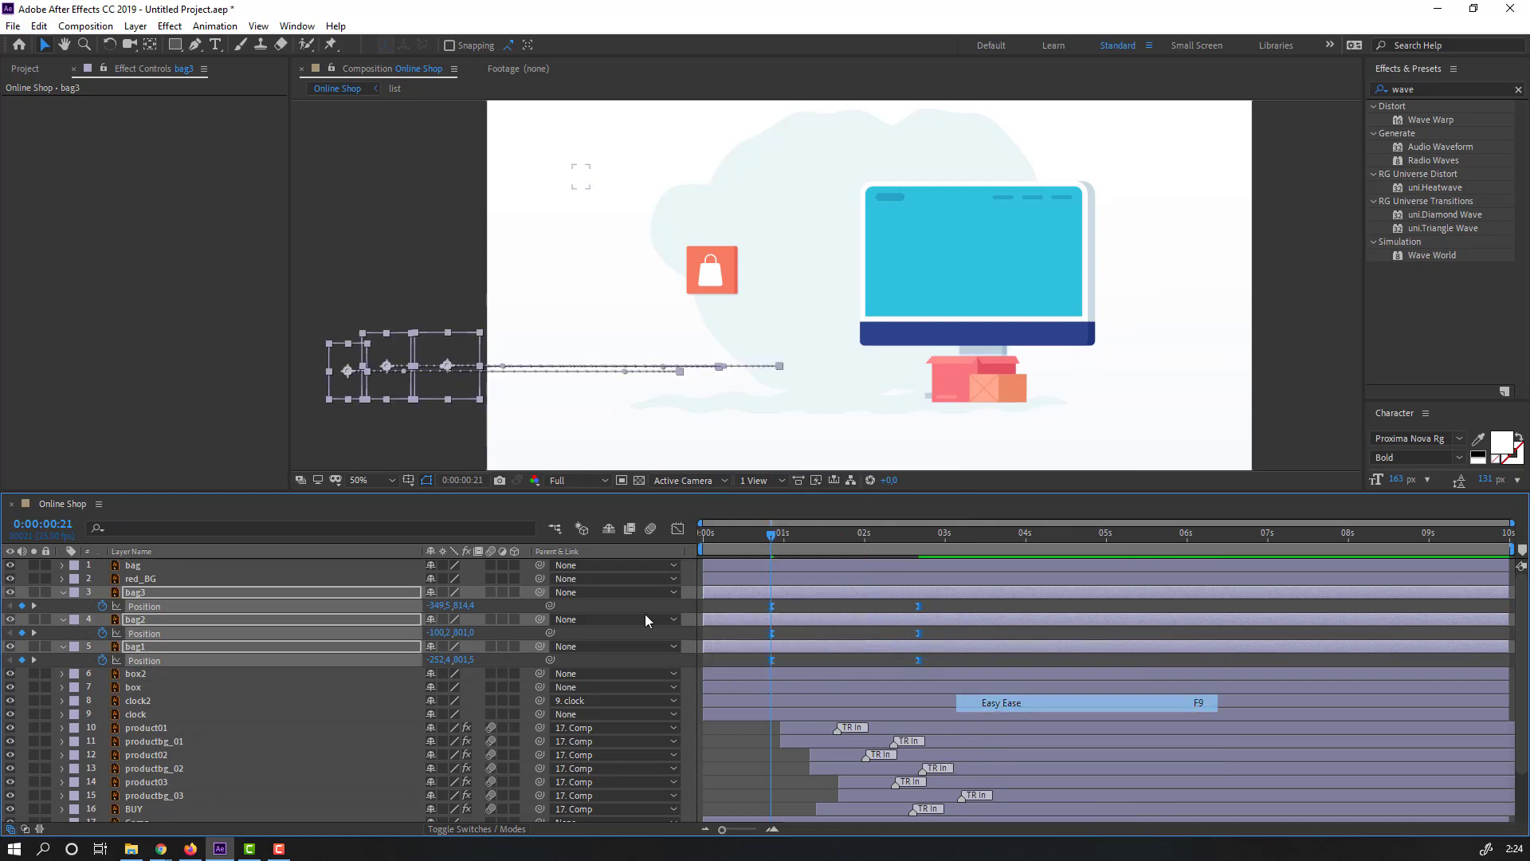
Reshape the three bags' Position speed curve to peak early and slow down gradually, previewing the motion.
left_click(678, 529)
left_click_drag(1004, 752, 783, 776)
left_click(803, 753)
left_click(772, 781)
key("space")
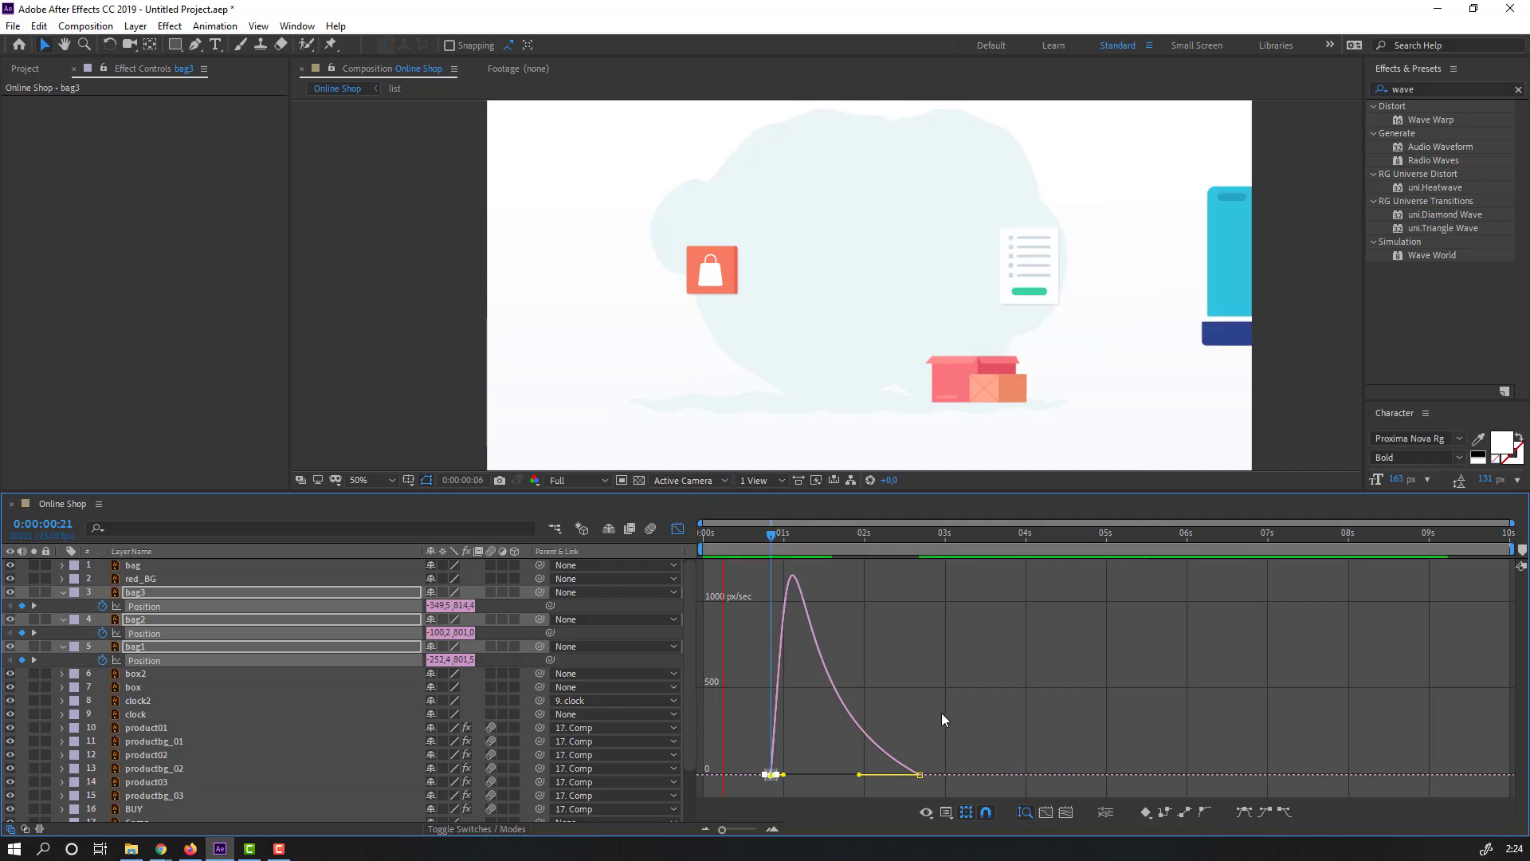
left_click(677, 528)
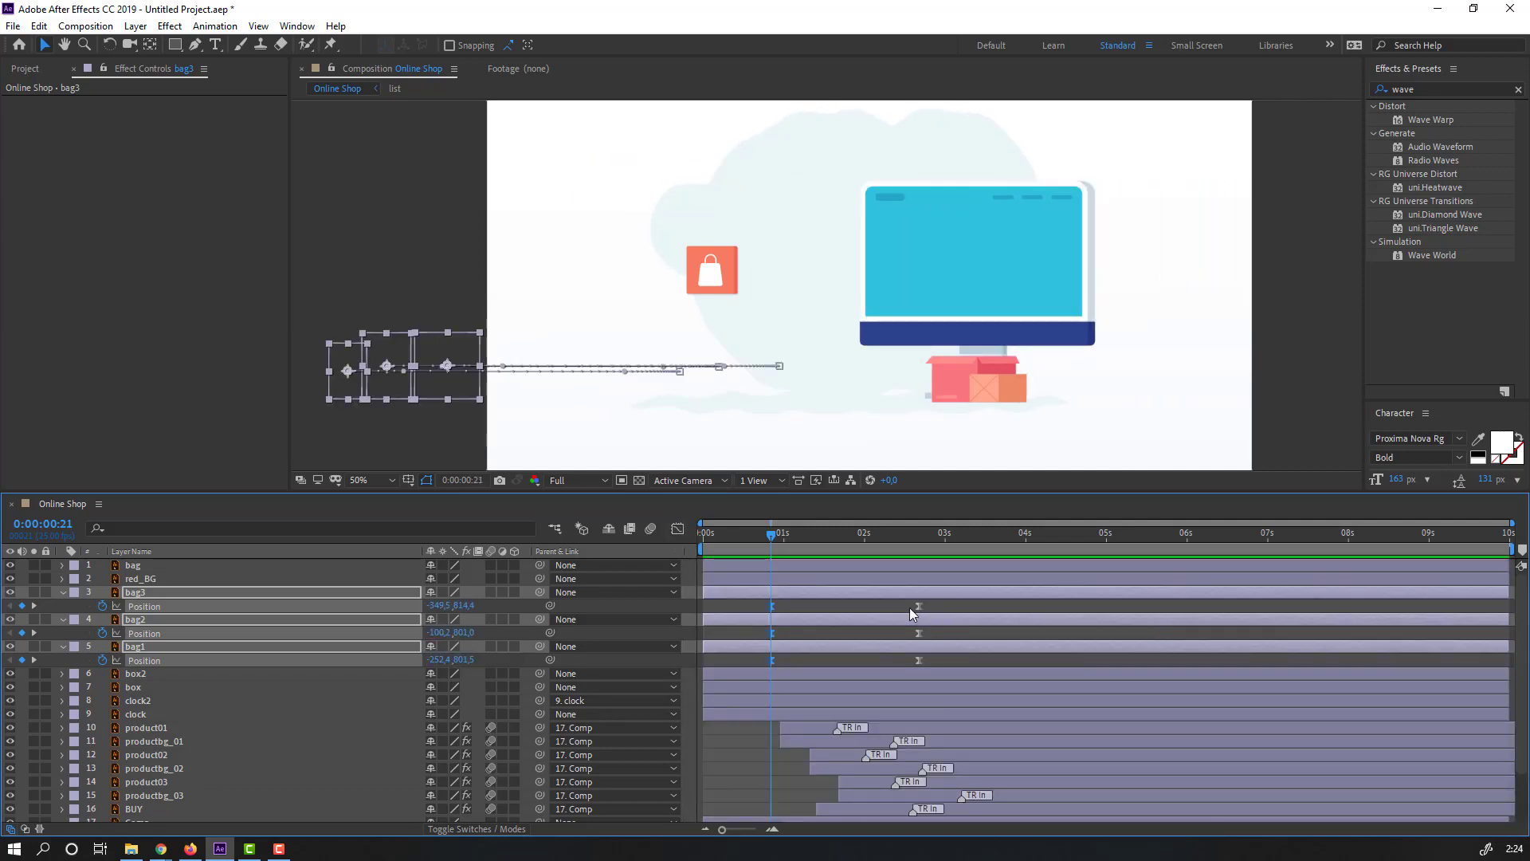
Stagger the bags by starting the bag1 layer at about 0.5 seconds and bag3 at about 0.7 seconds, then preview.
left_click(747, 654)
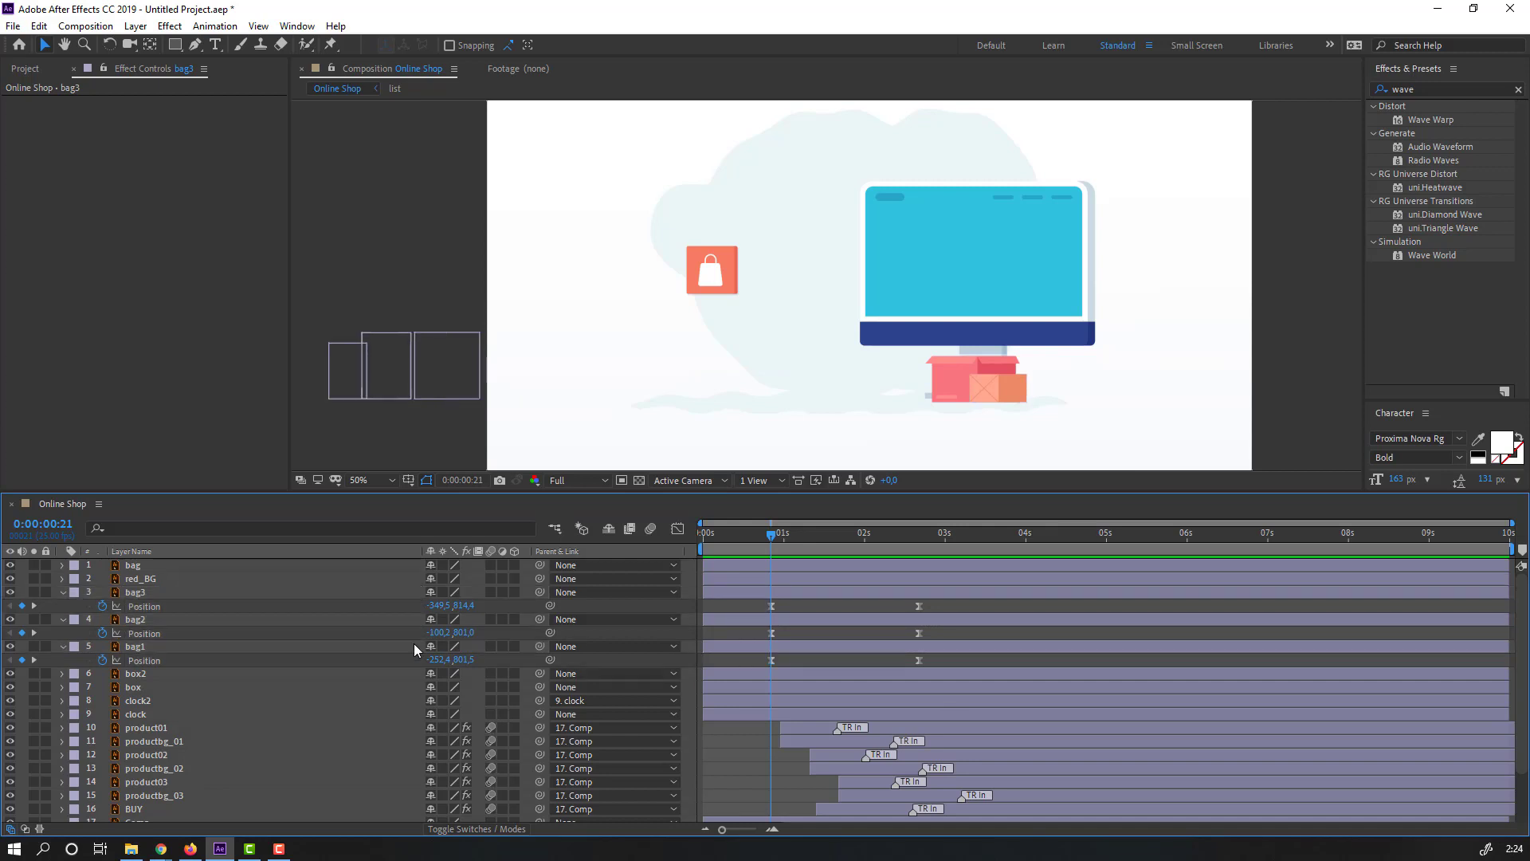
left_click(158, 594)
left_click_drag(791, 536, 839, 537)
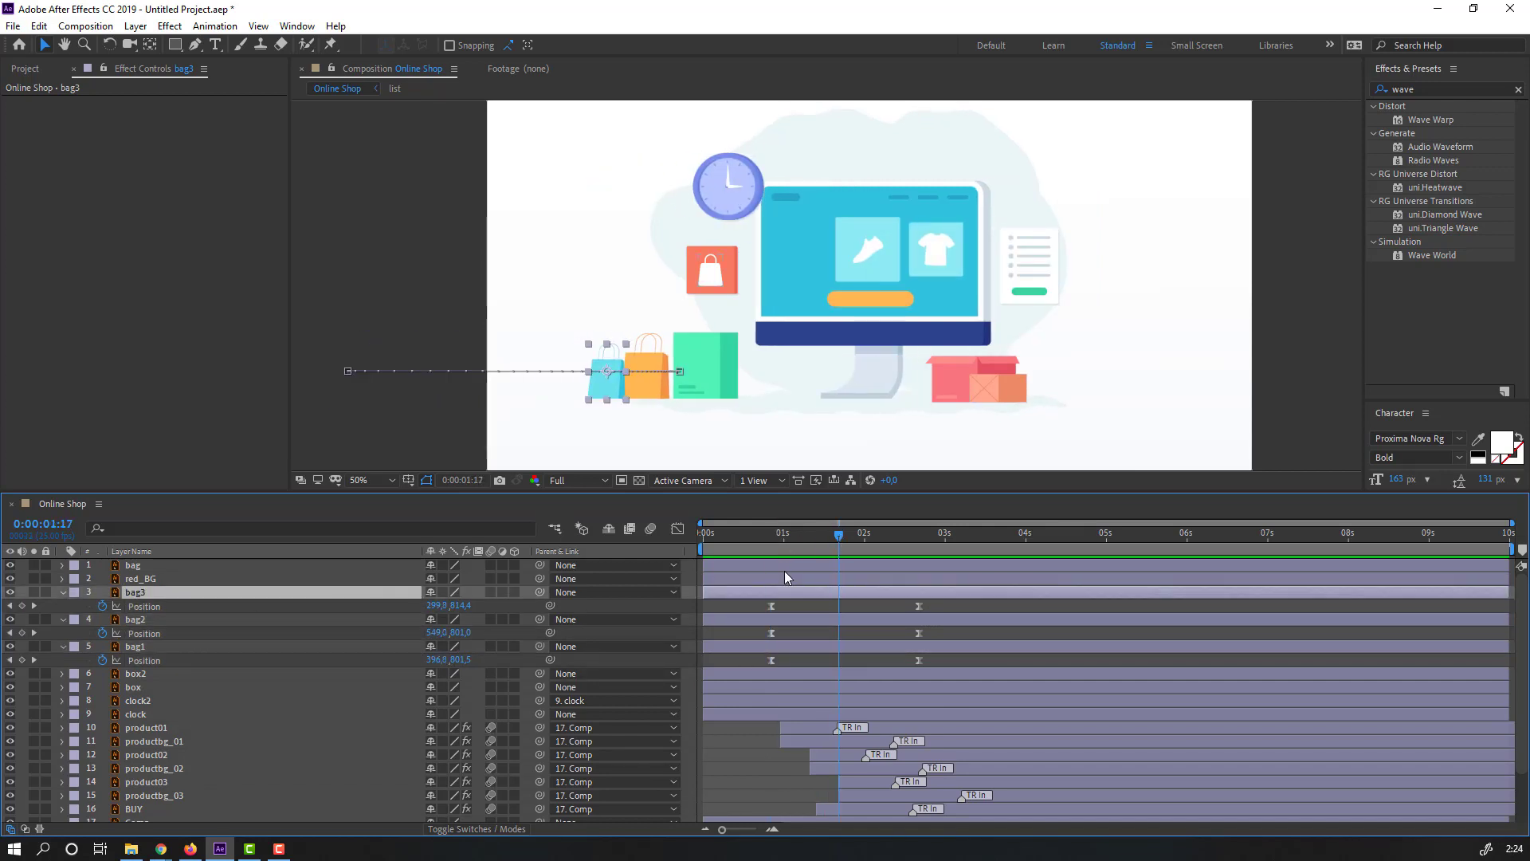
left_click_drag(772, 596, 810, 596)
left_click(753, 619)
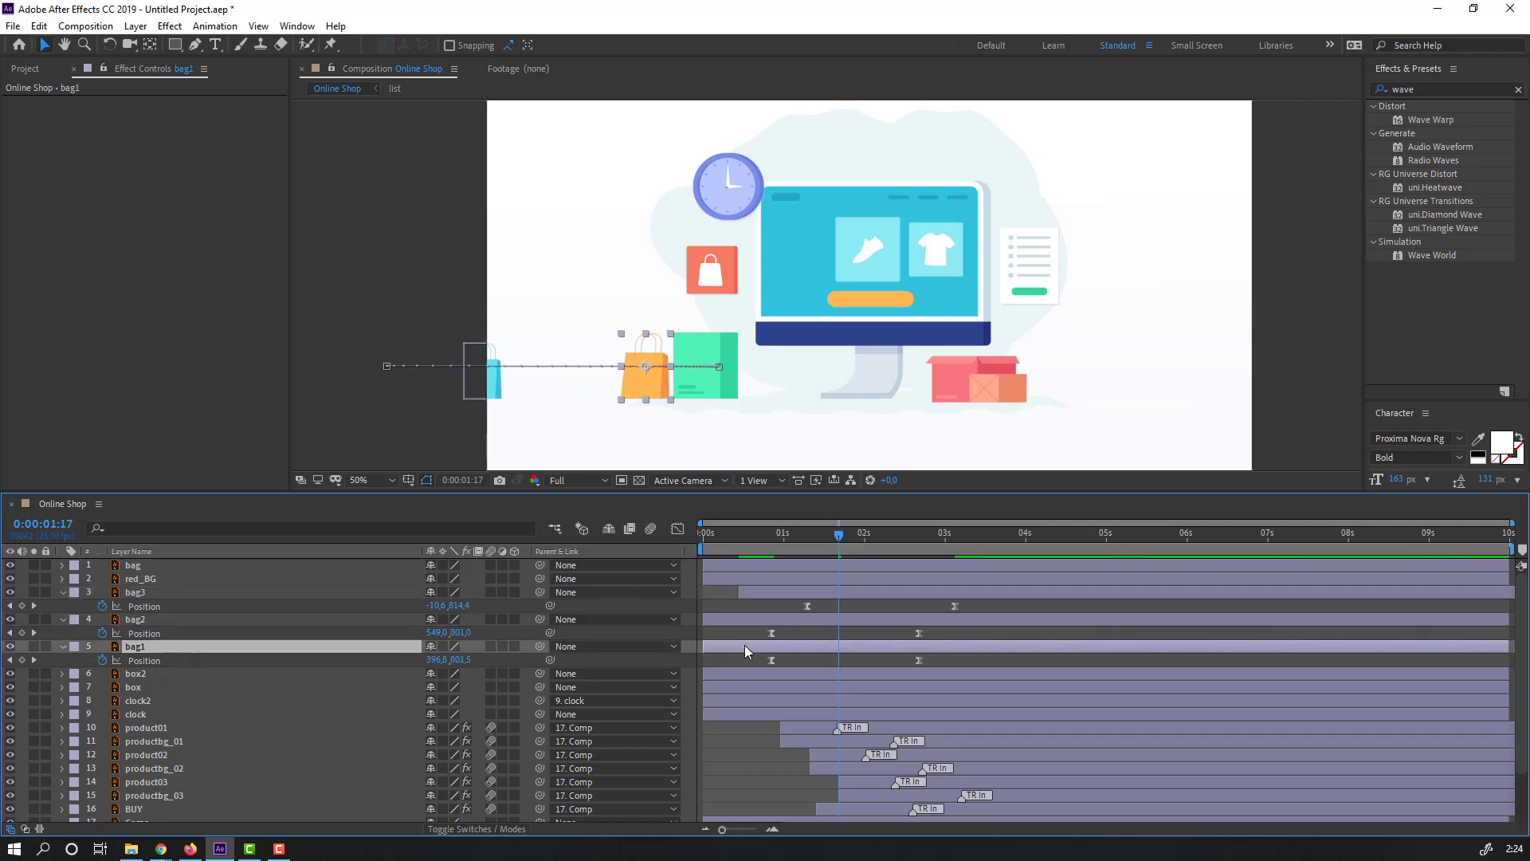
left_click_drag(744, 644, 808, 595)
key("space")
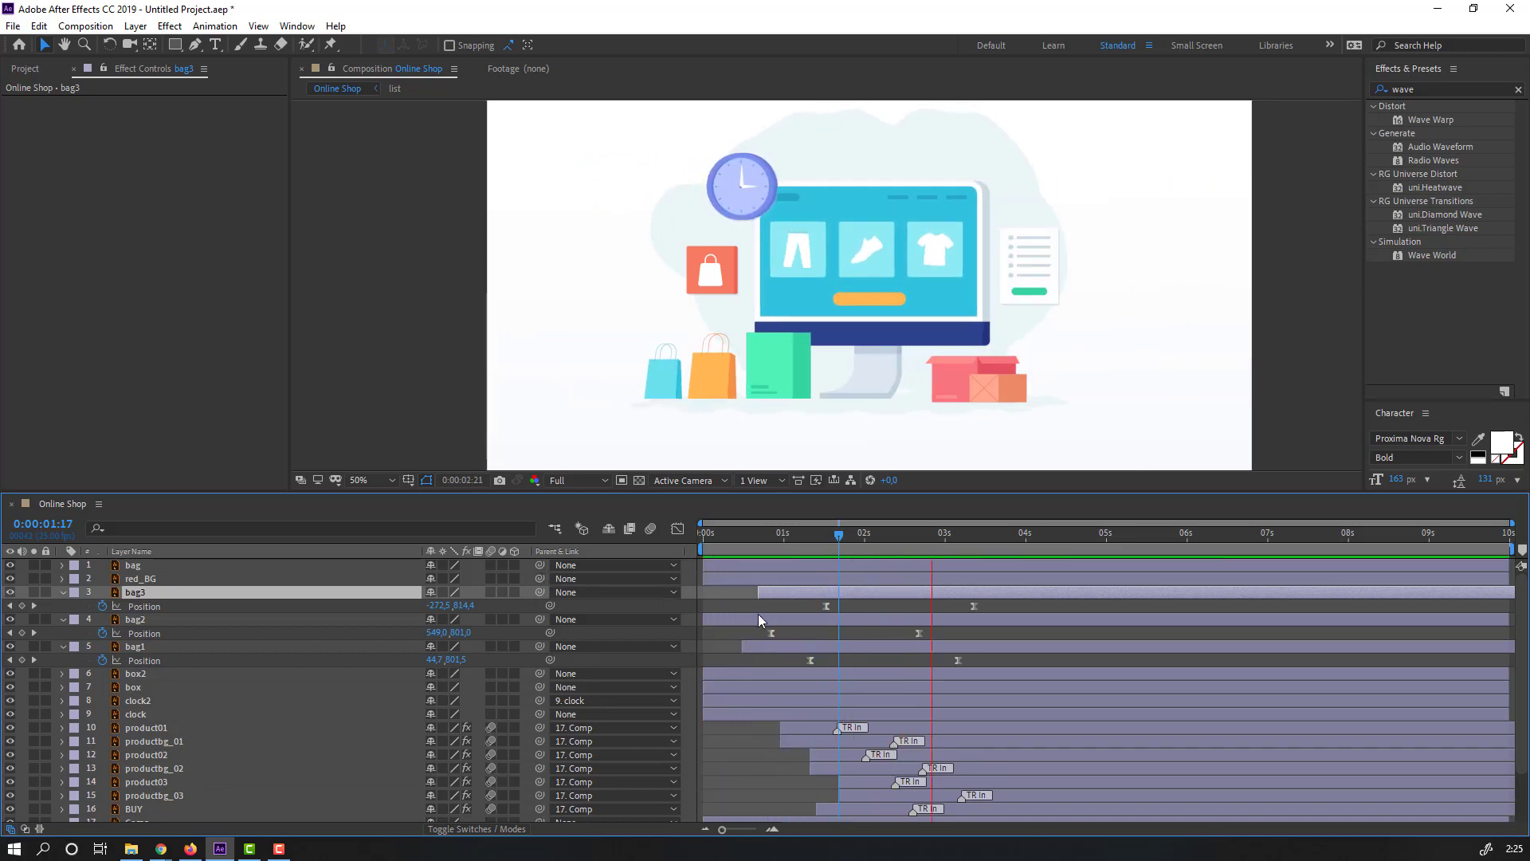
key("space")
Tighten the stagger by starting bag1 at about 0.3 seconds and bag3 at about 0.5 seconds, previewing the timing.
left_click_drag(814, 533, 839, 536)
left_click(826, 646)
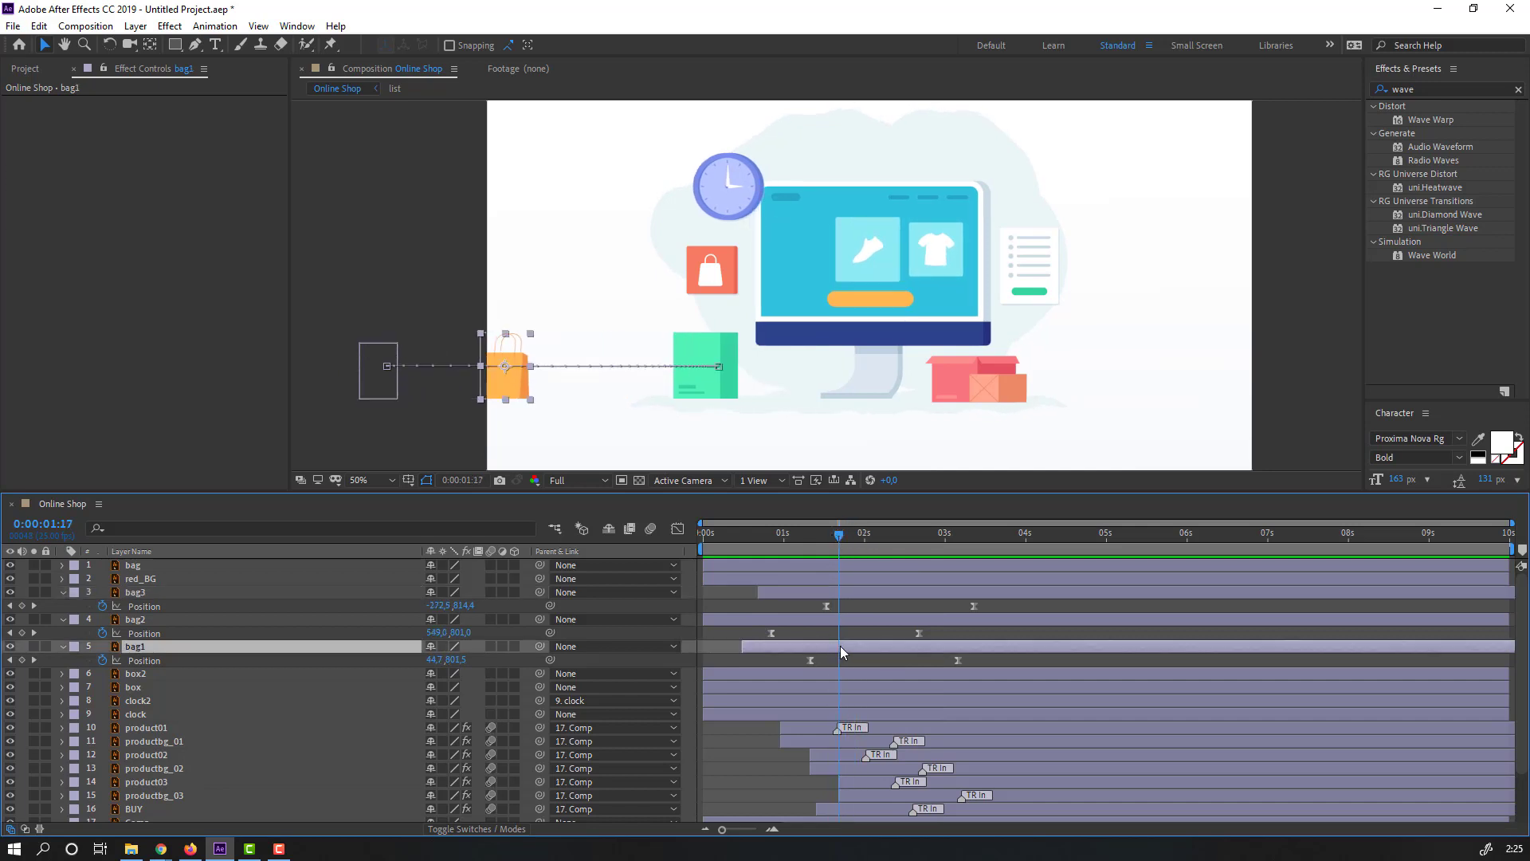
left_click_drag(840, 646, 843, 596)
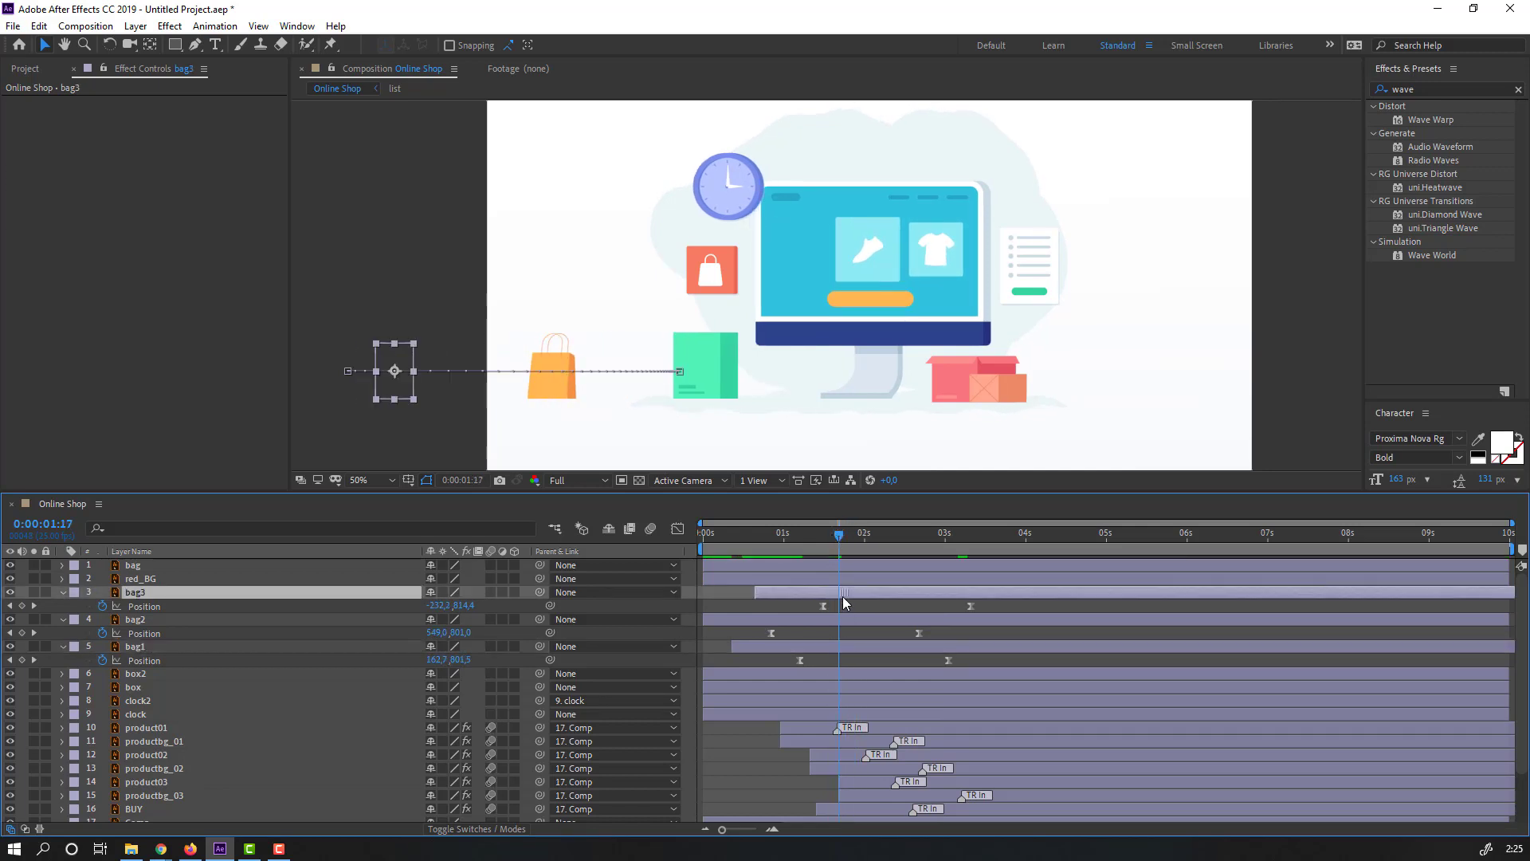
key("space")
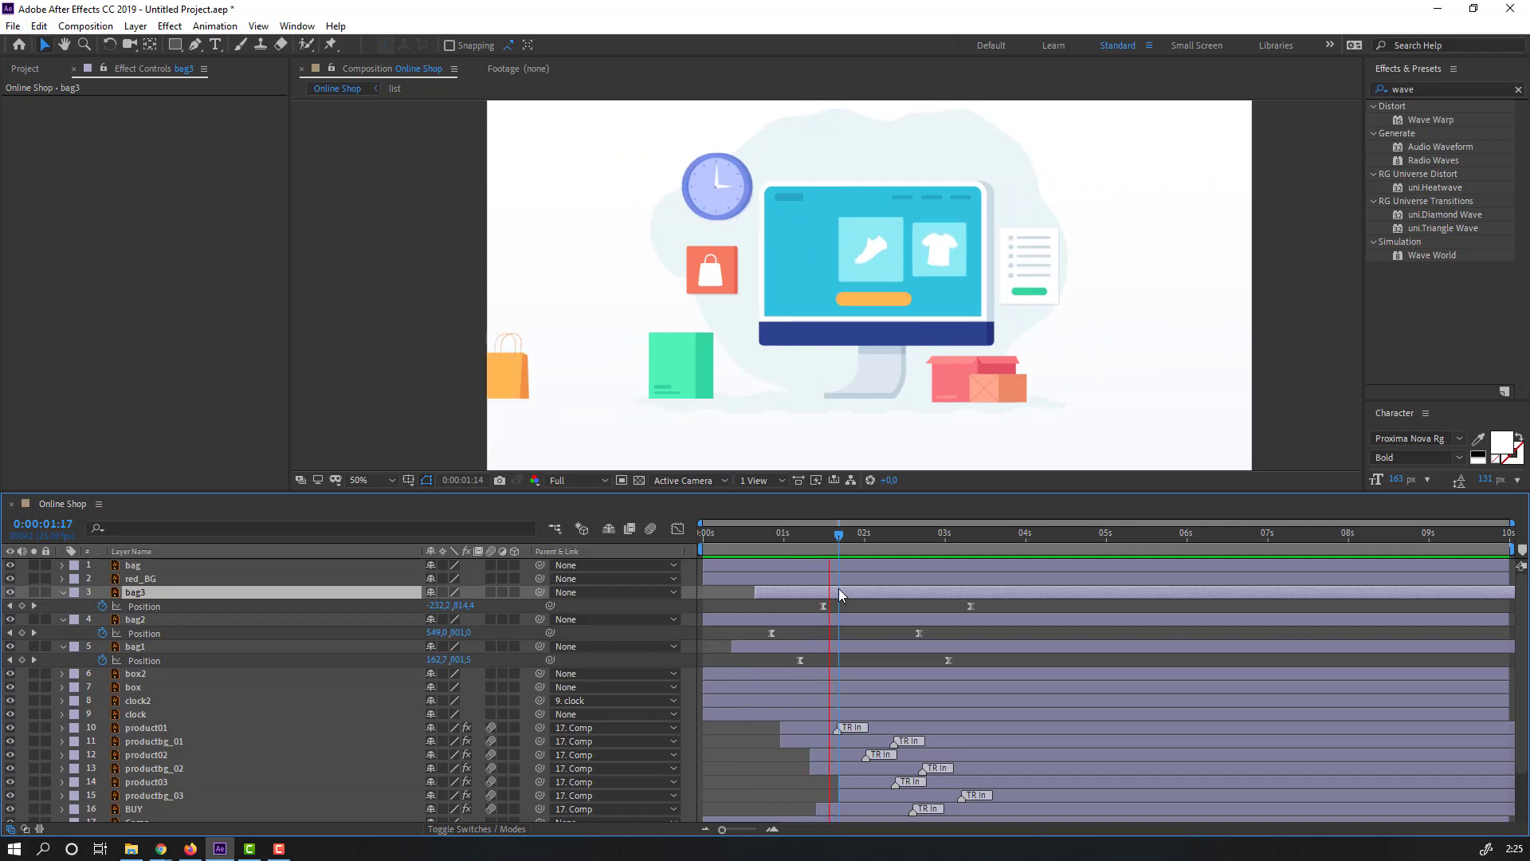
left_click_drag(816, 652, 810, 652)
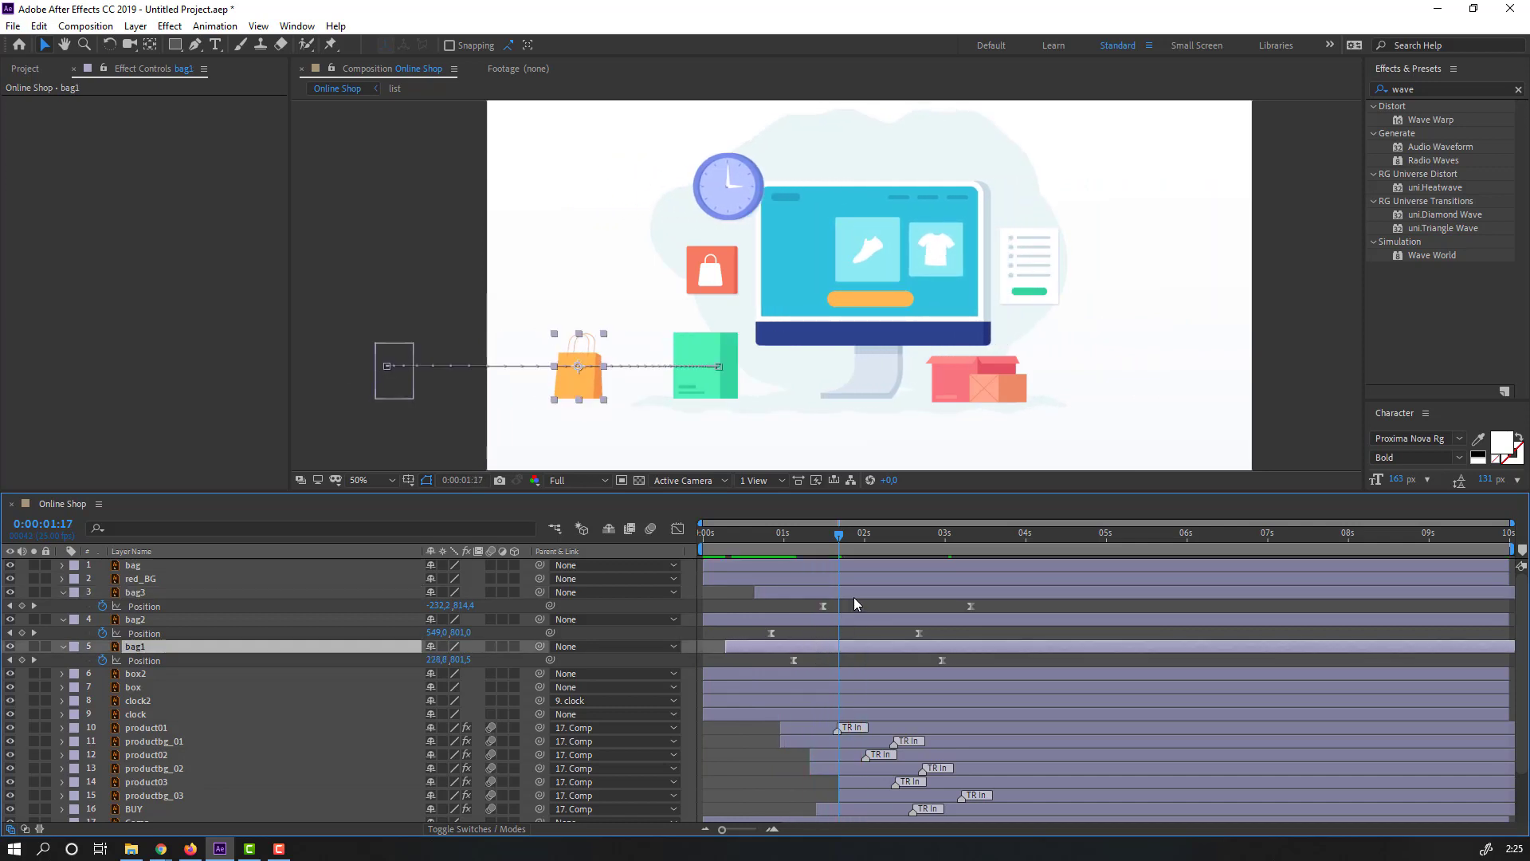
left_click_drag(849, 596, 838, 595)
key("space")
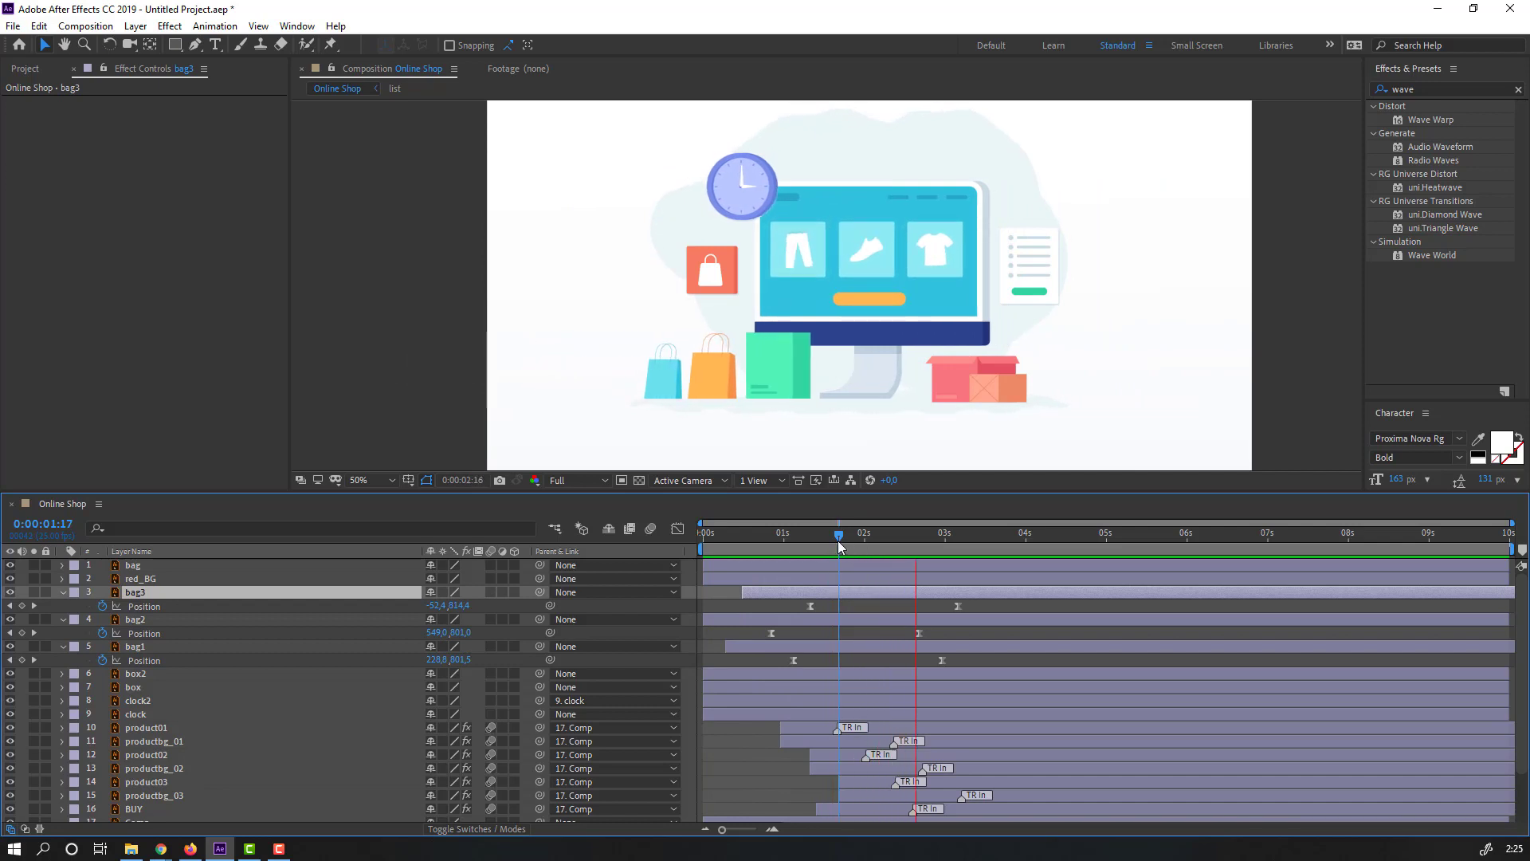
Solo the box layer and move its anchor point to the bottom centre of the red box.
left_click_drag(842, 539, 687, 537)
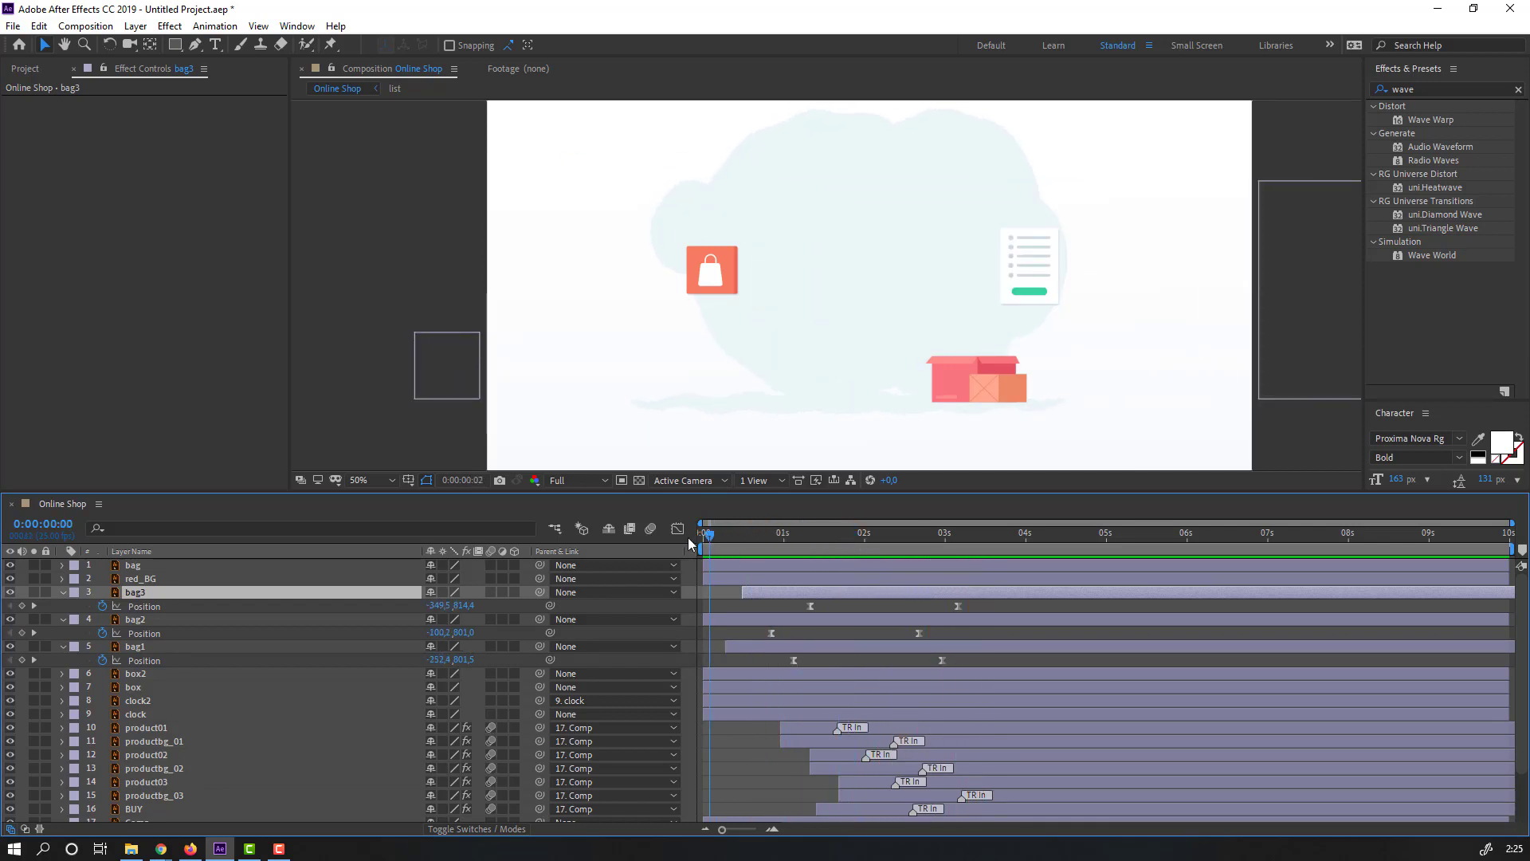
left_click(937, 375)
scroll(937, 374, "up", 2)
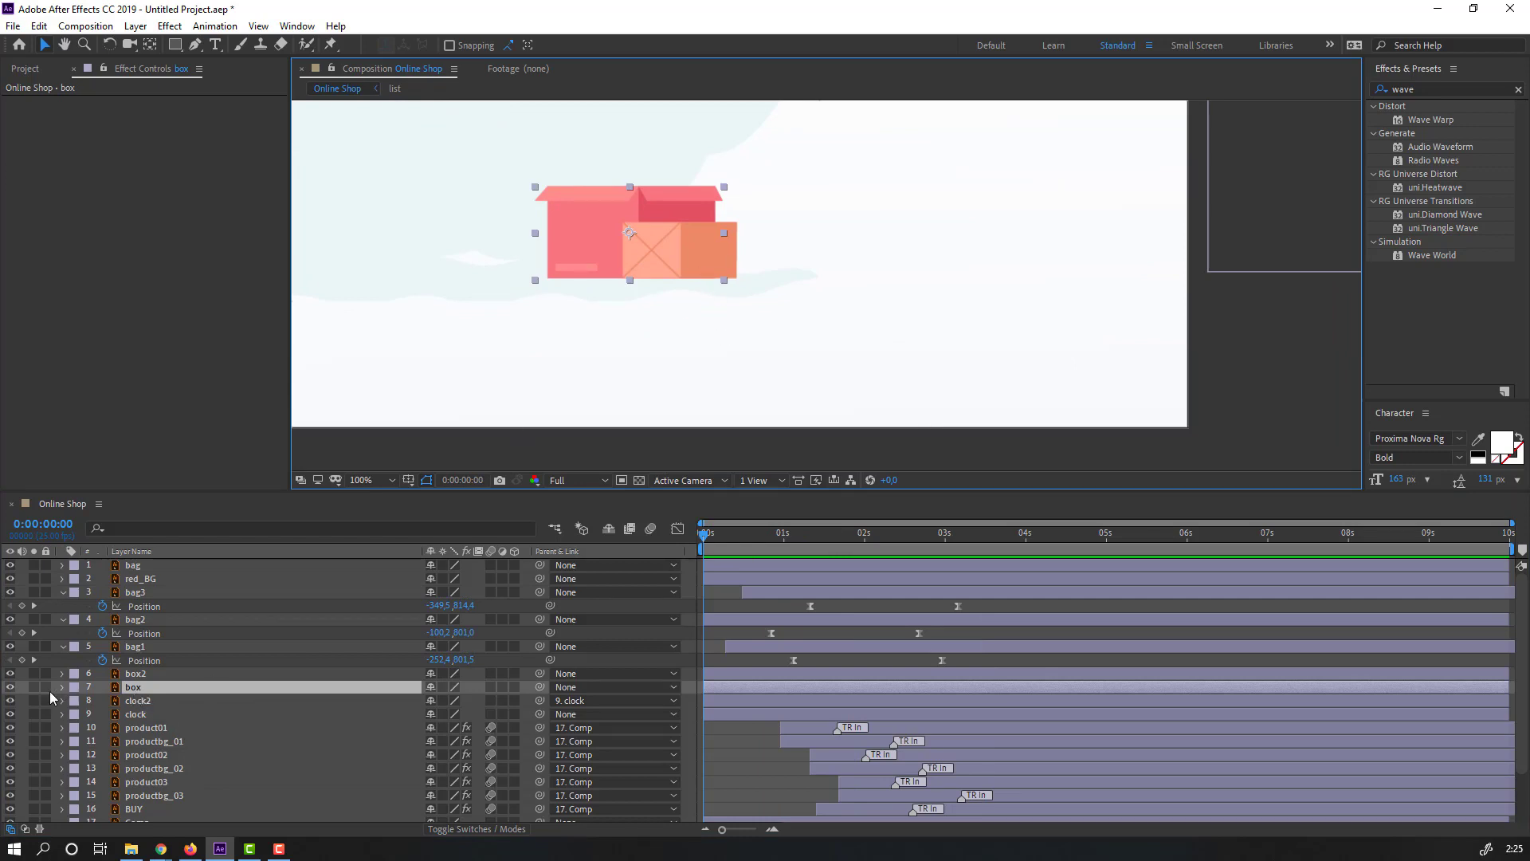
left_click(34, 688)
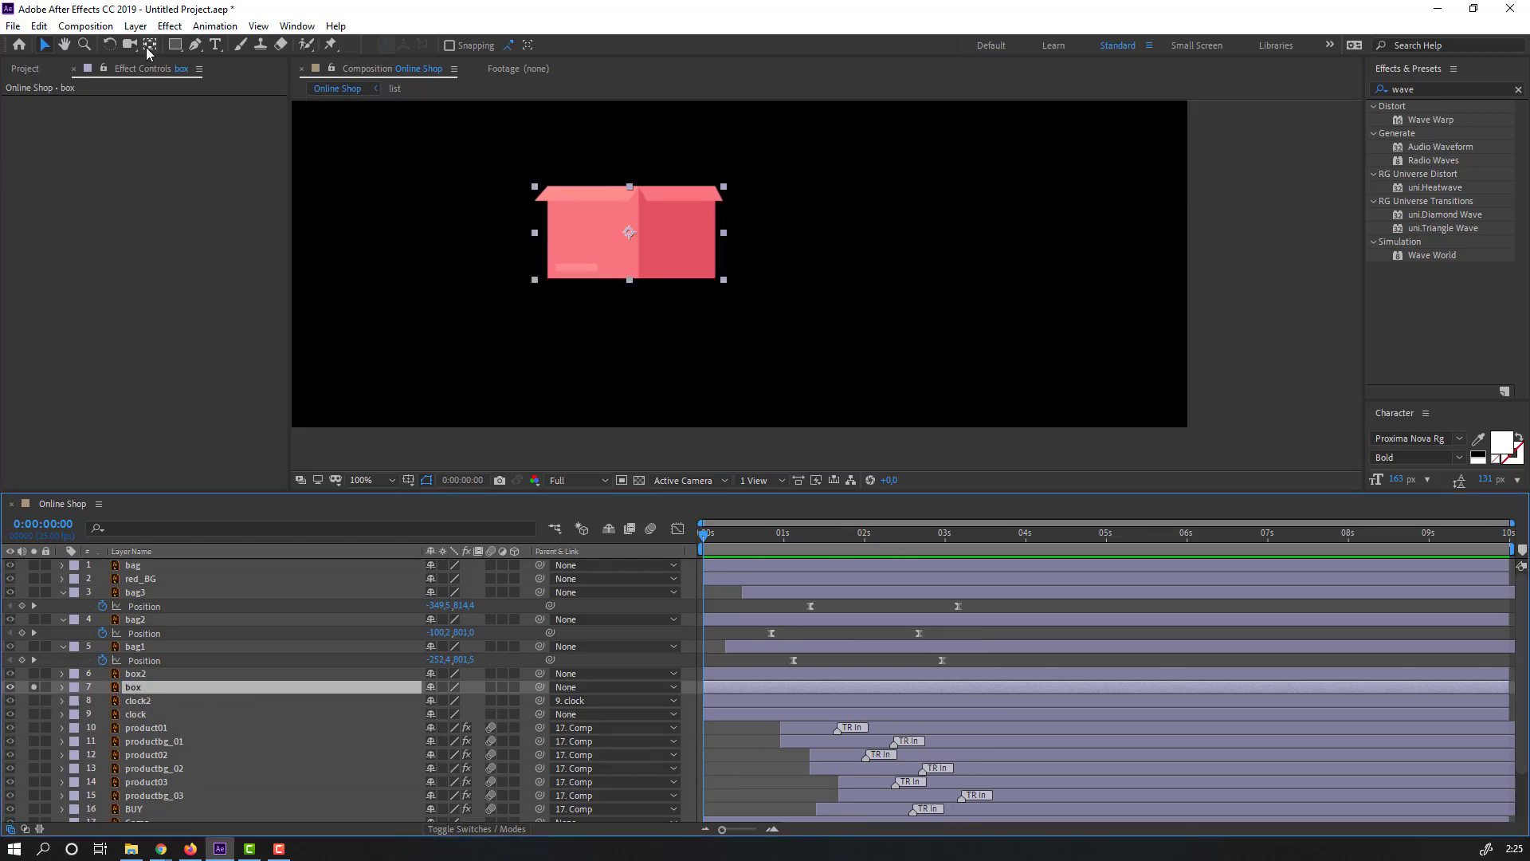
left_click(148, 48)
left_click_drag(629, 233, 635, 273)
left_click(46, 47)
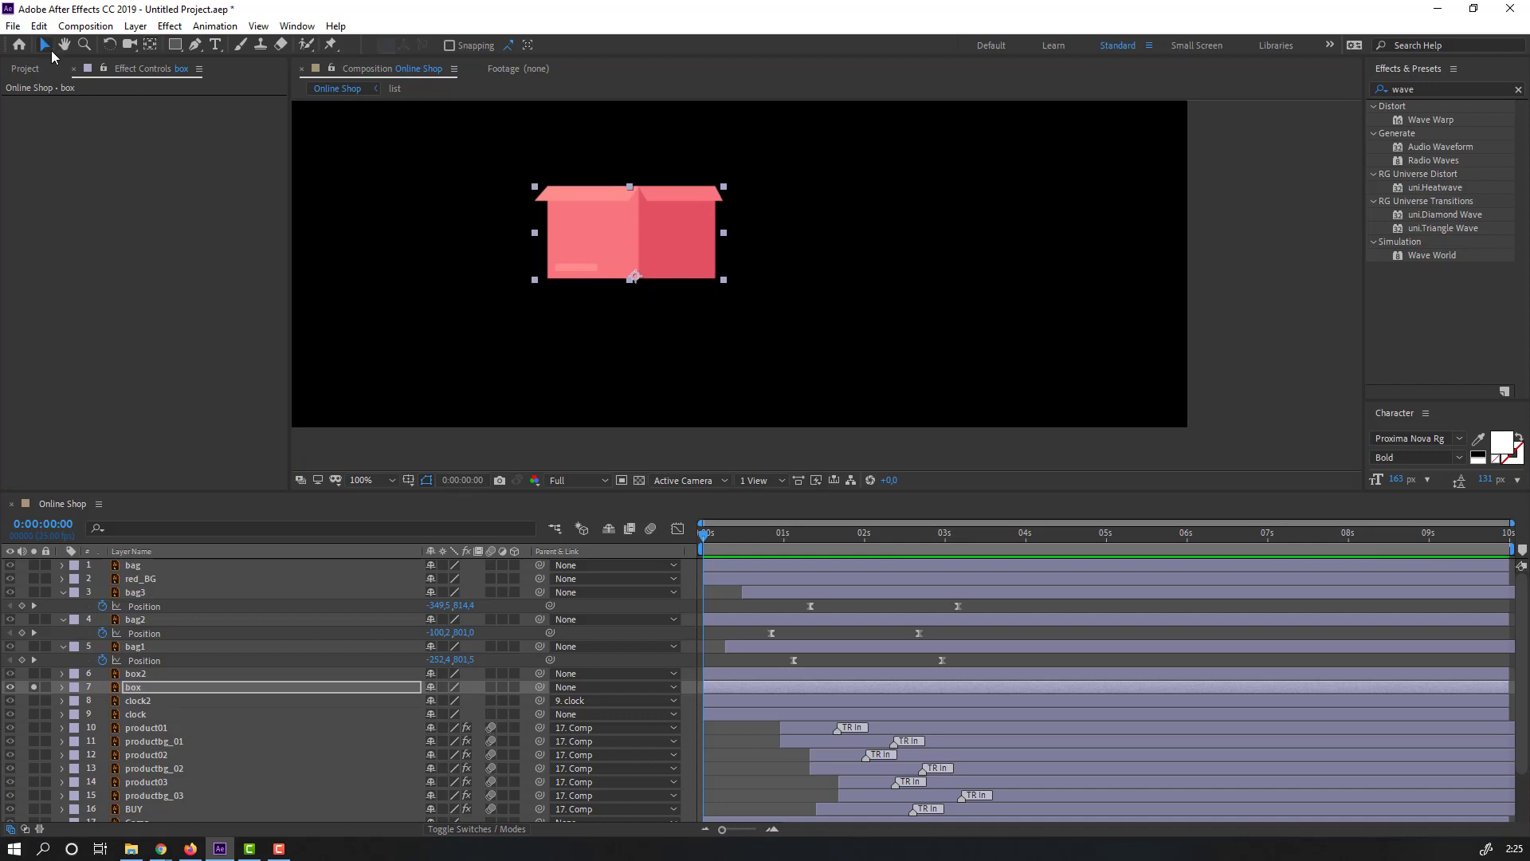
Solo the box2 layer as well and move its anchor point to the bottom centre of the orange box.
key("ctrl+Up")
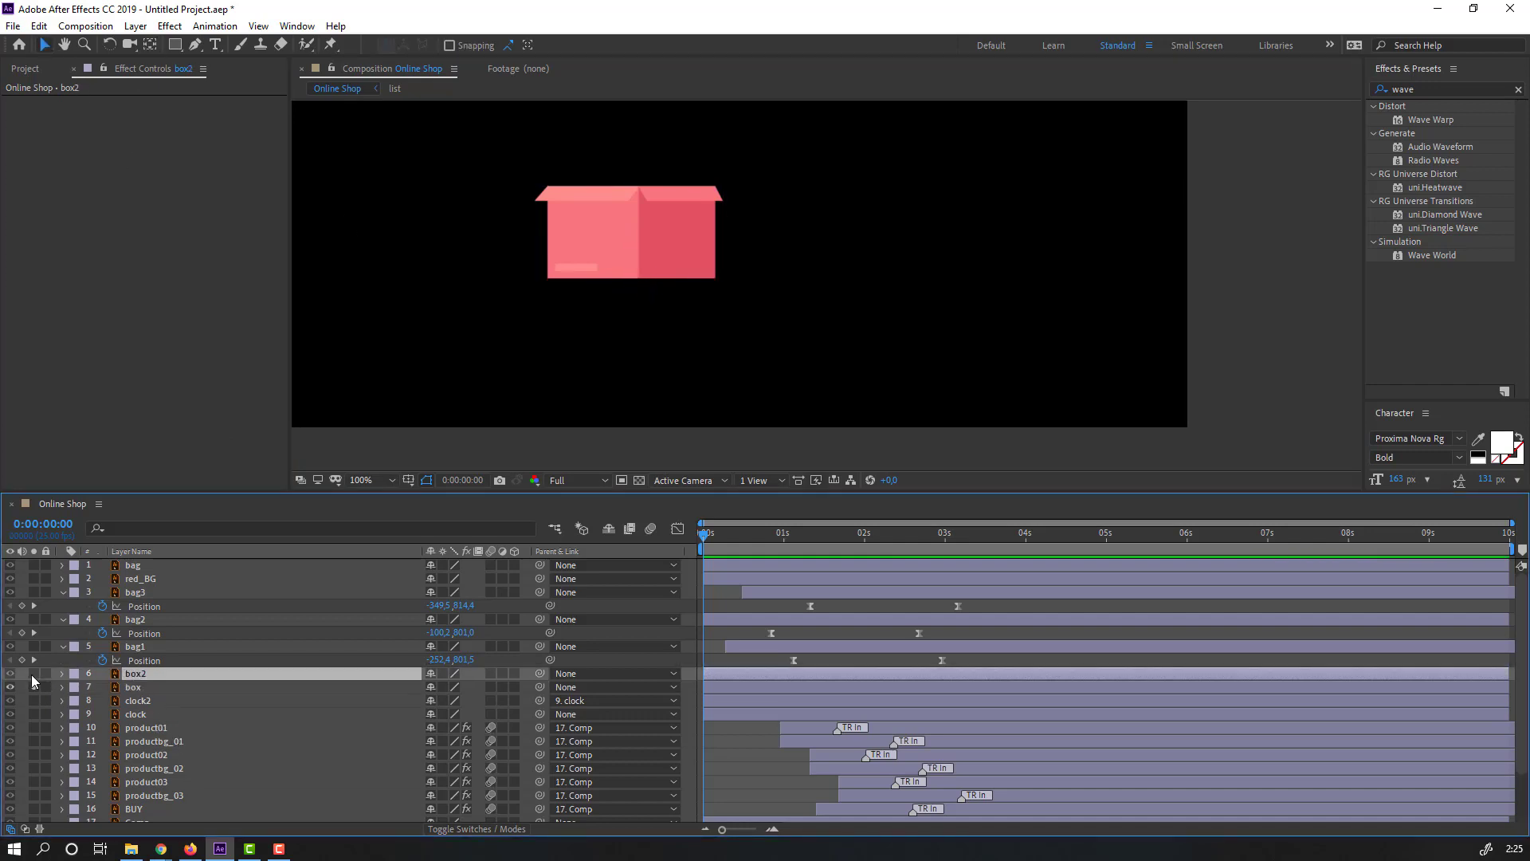
left_click_drag(34, 673, 34, 688)
left_click(150, 46)
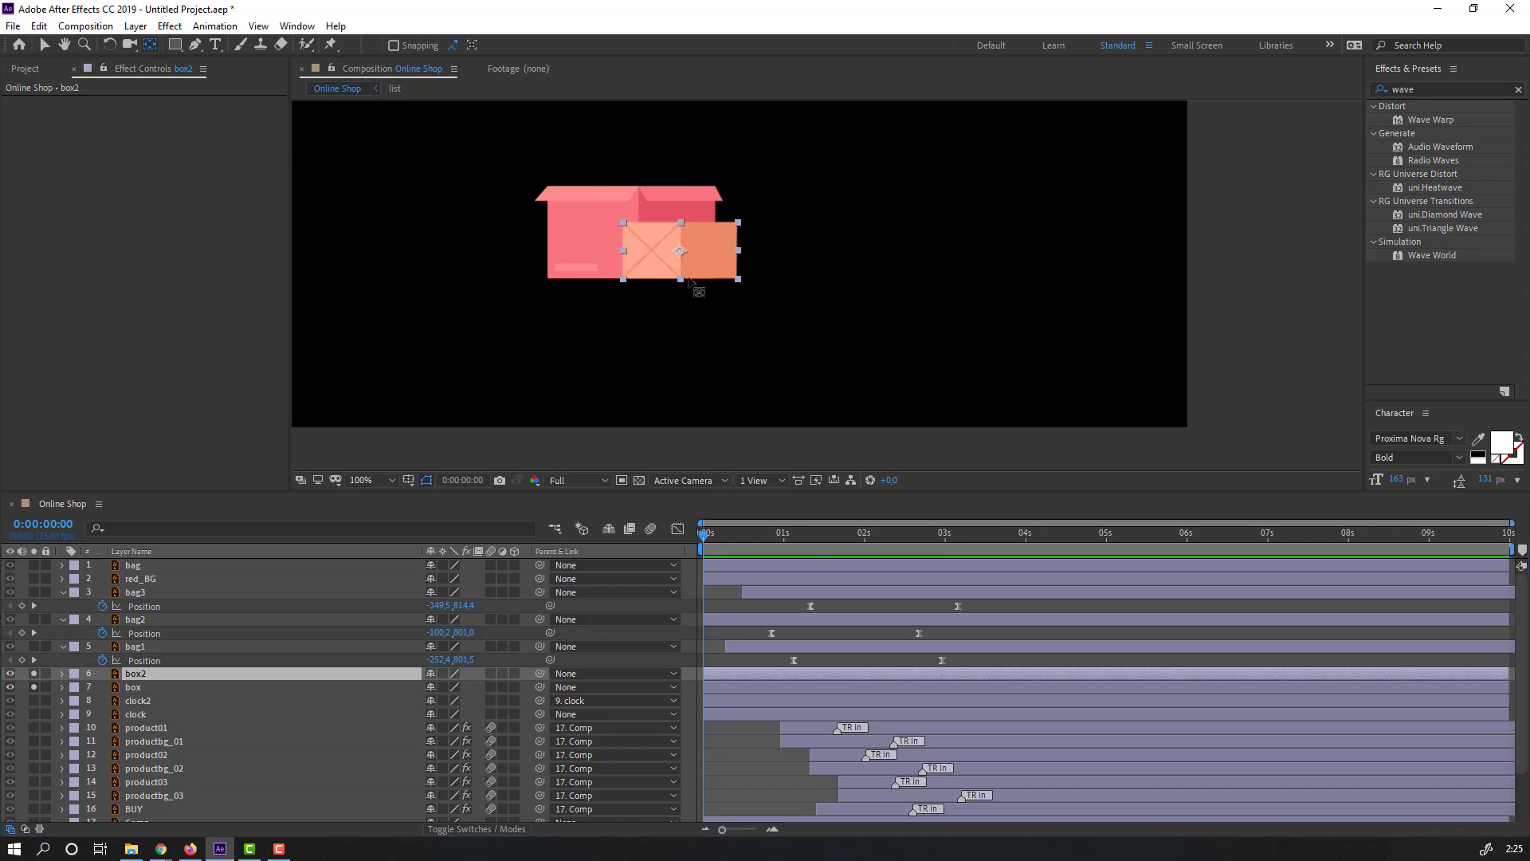
left_click_drag(680, 250, 681, 278)
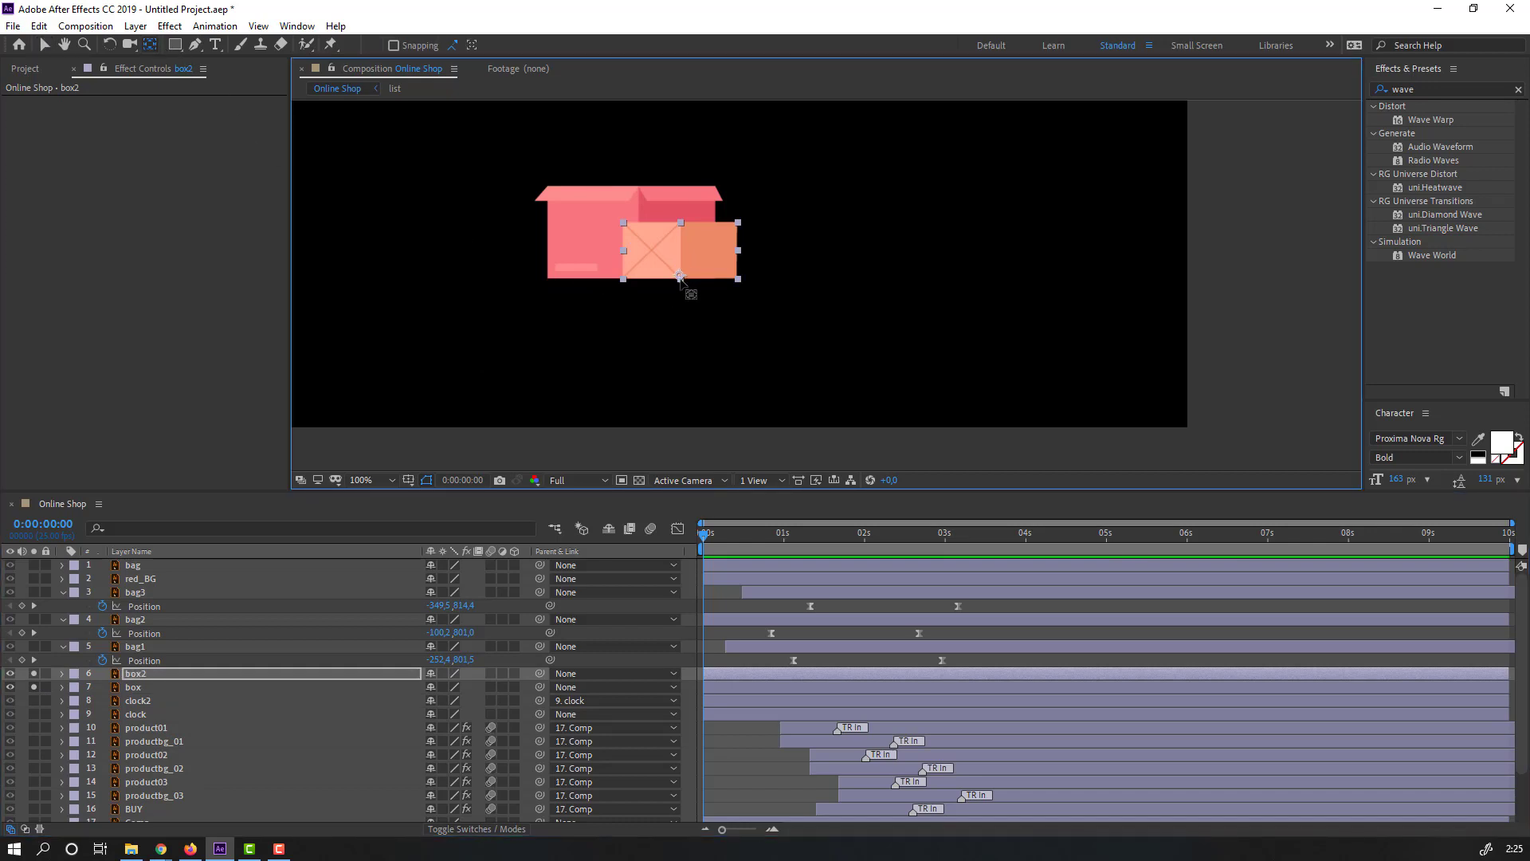
left_click(44, 46)
Apply the Animation Composer preset Overshoot Scale From Anchor Point 2, animating both in and out, to the box and box2 layers.
left_click_drag(0, 300, 1143, 286)
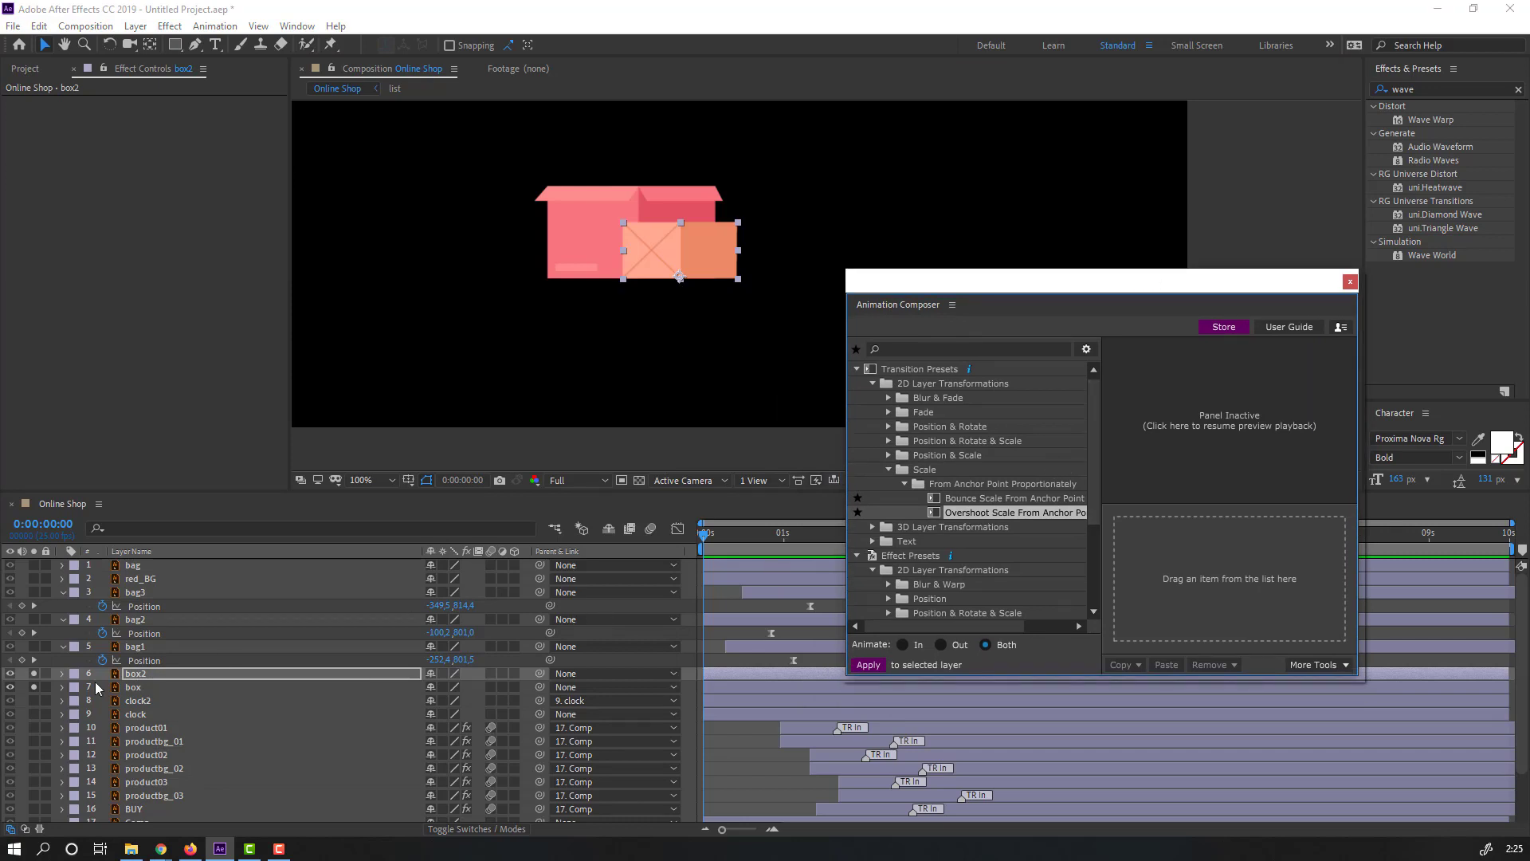
left_click(134, 699)
left_click(149, 686)
left_click(151, 674, "shift")
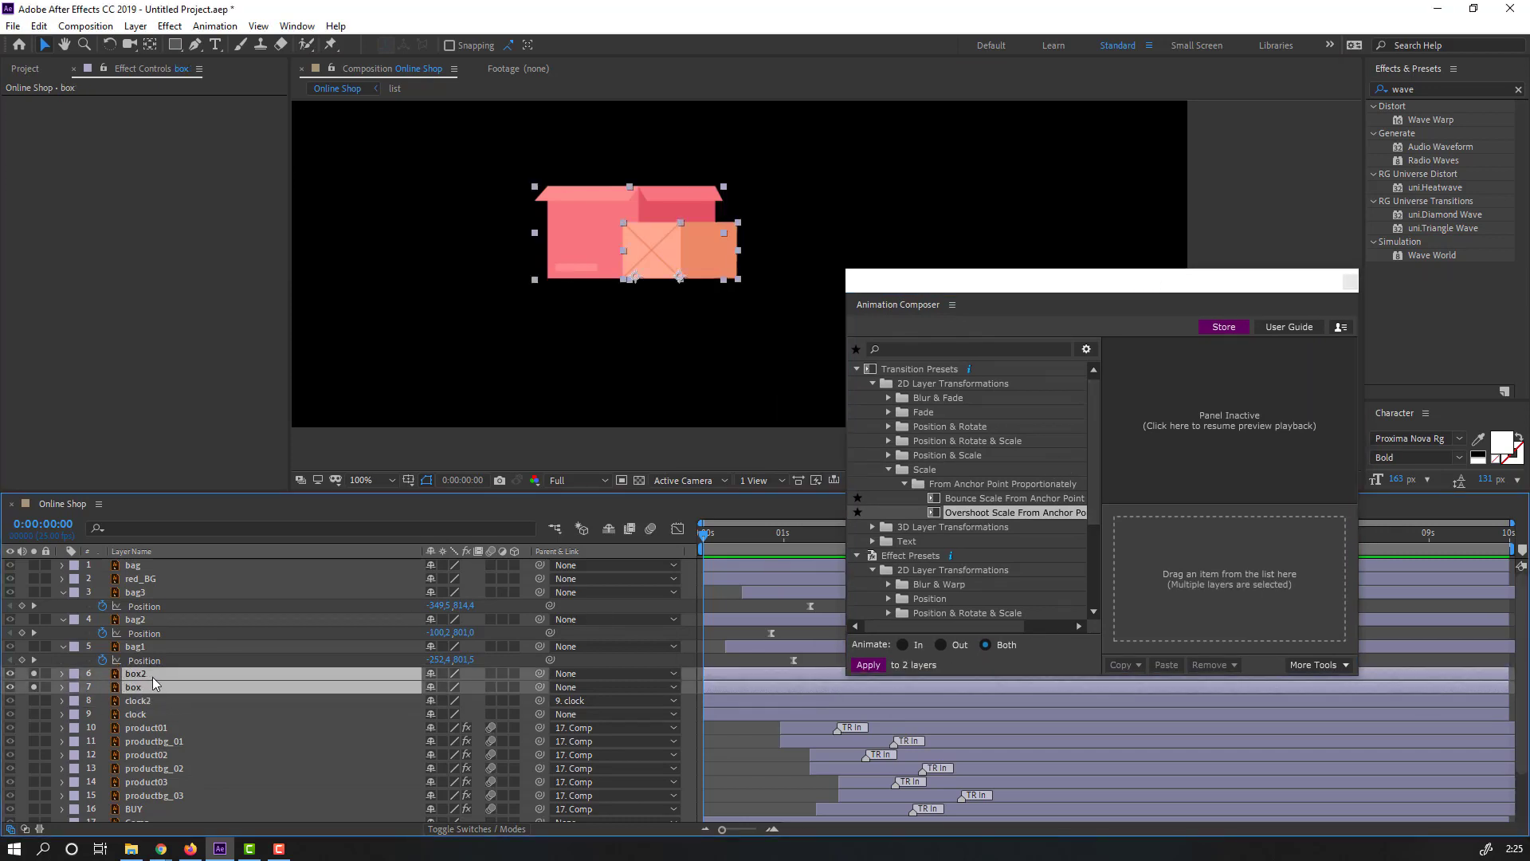
double_click(974, 514)
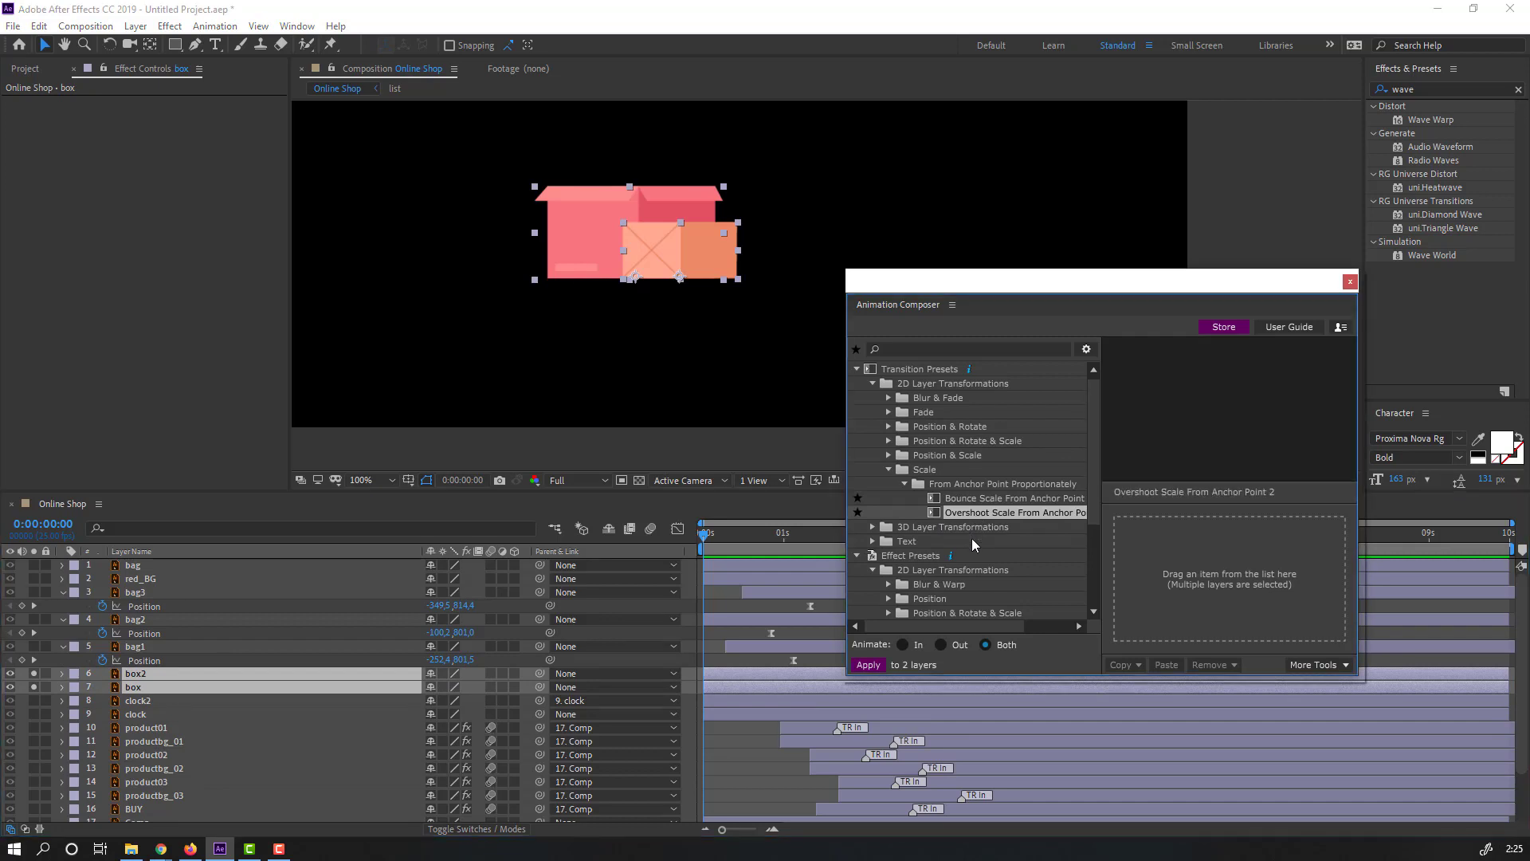
left_click_drag(997, 289, 0, 375)
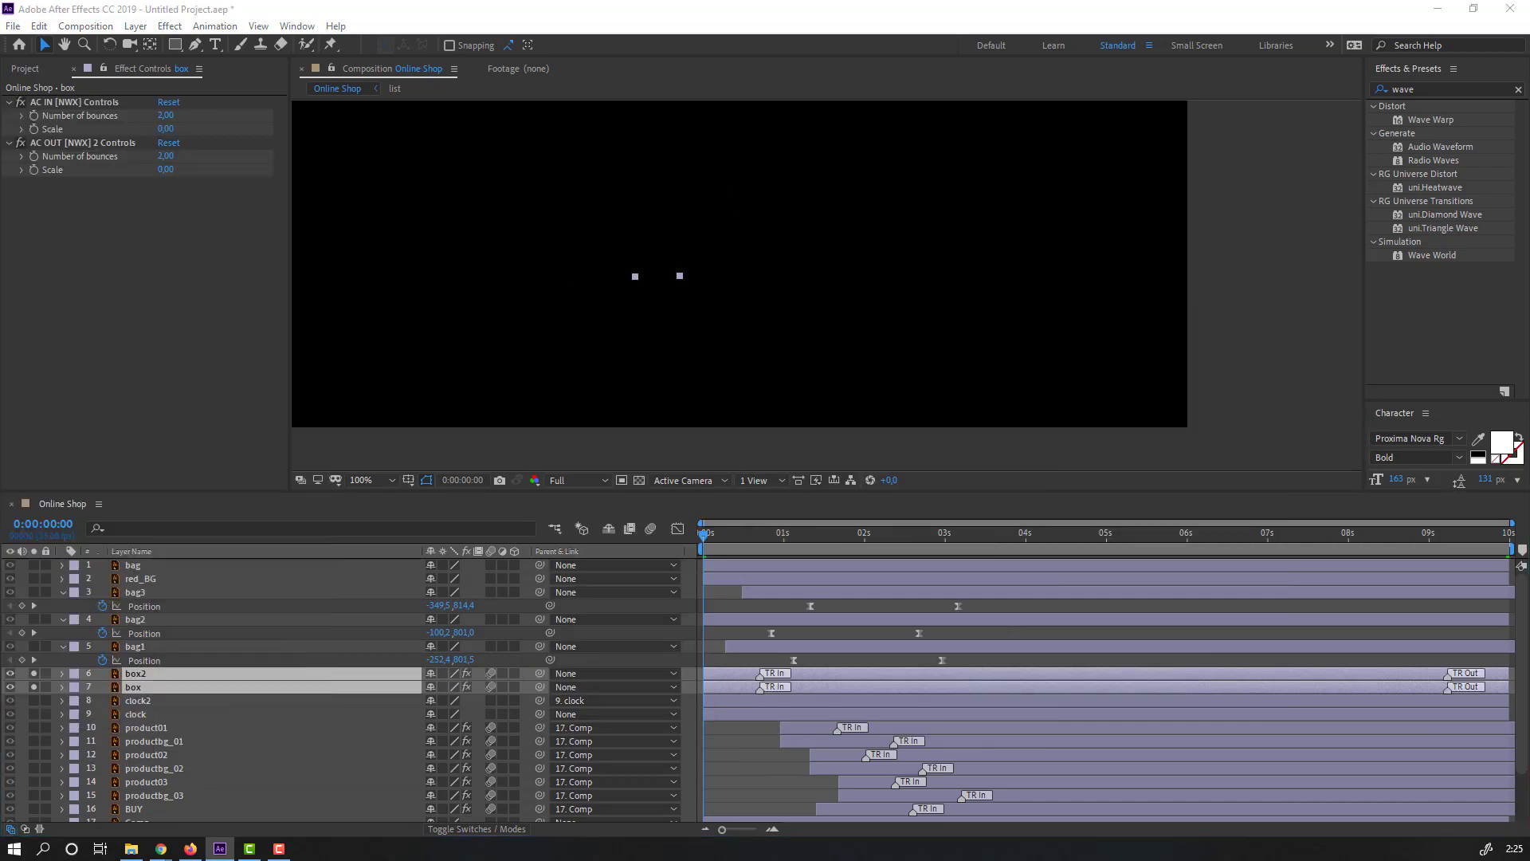
Start the box2 layer at about 0.4 seconds, previewing the boxes' scale animation before and after.
left_click(715, 756)
key("space")
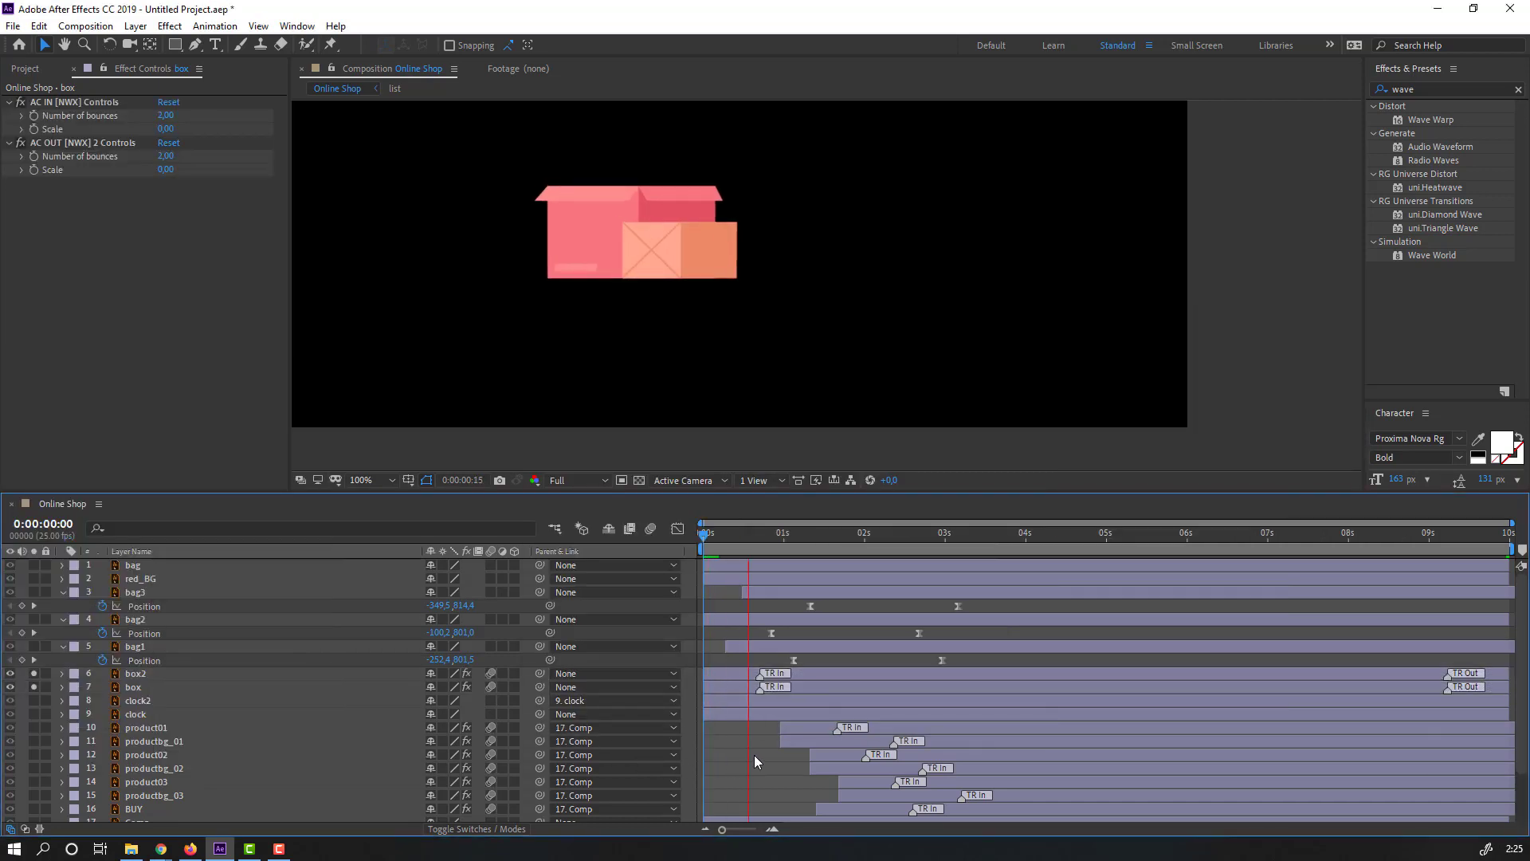
key("space")
left_click_drag(809, 677, 821, 677)
key("space")
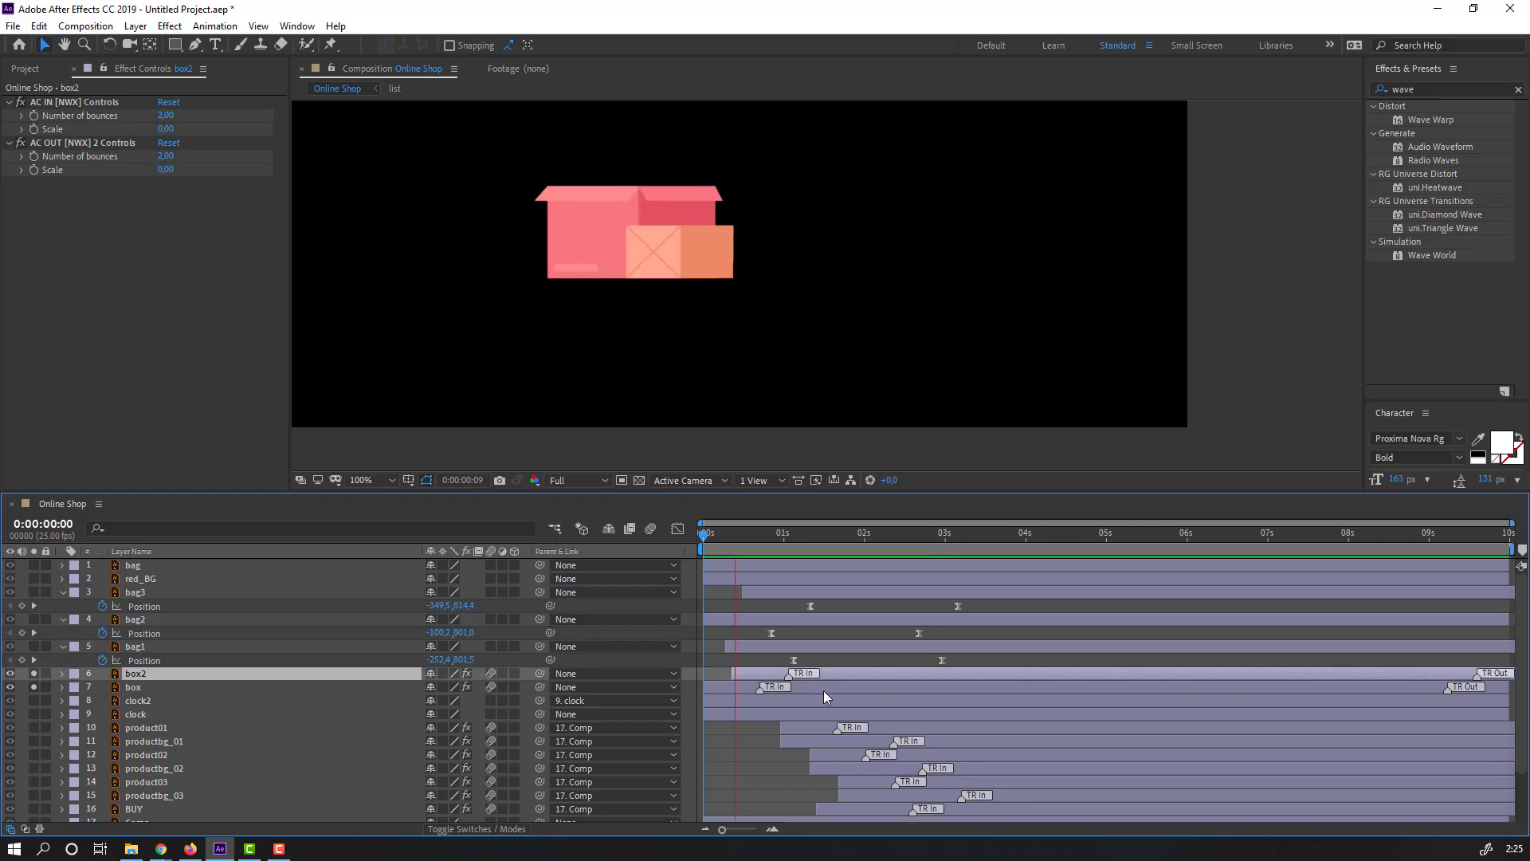
Move the TR In marker of box to about 1.1 seconds and of box2 to about 1.5 seconds, then preview.
key("space")
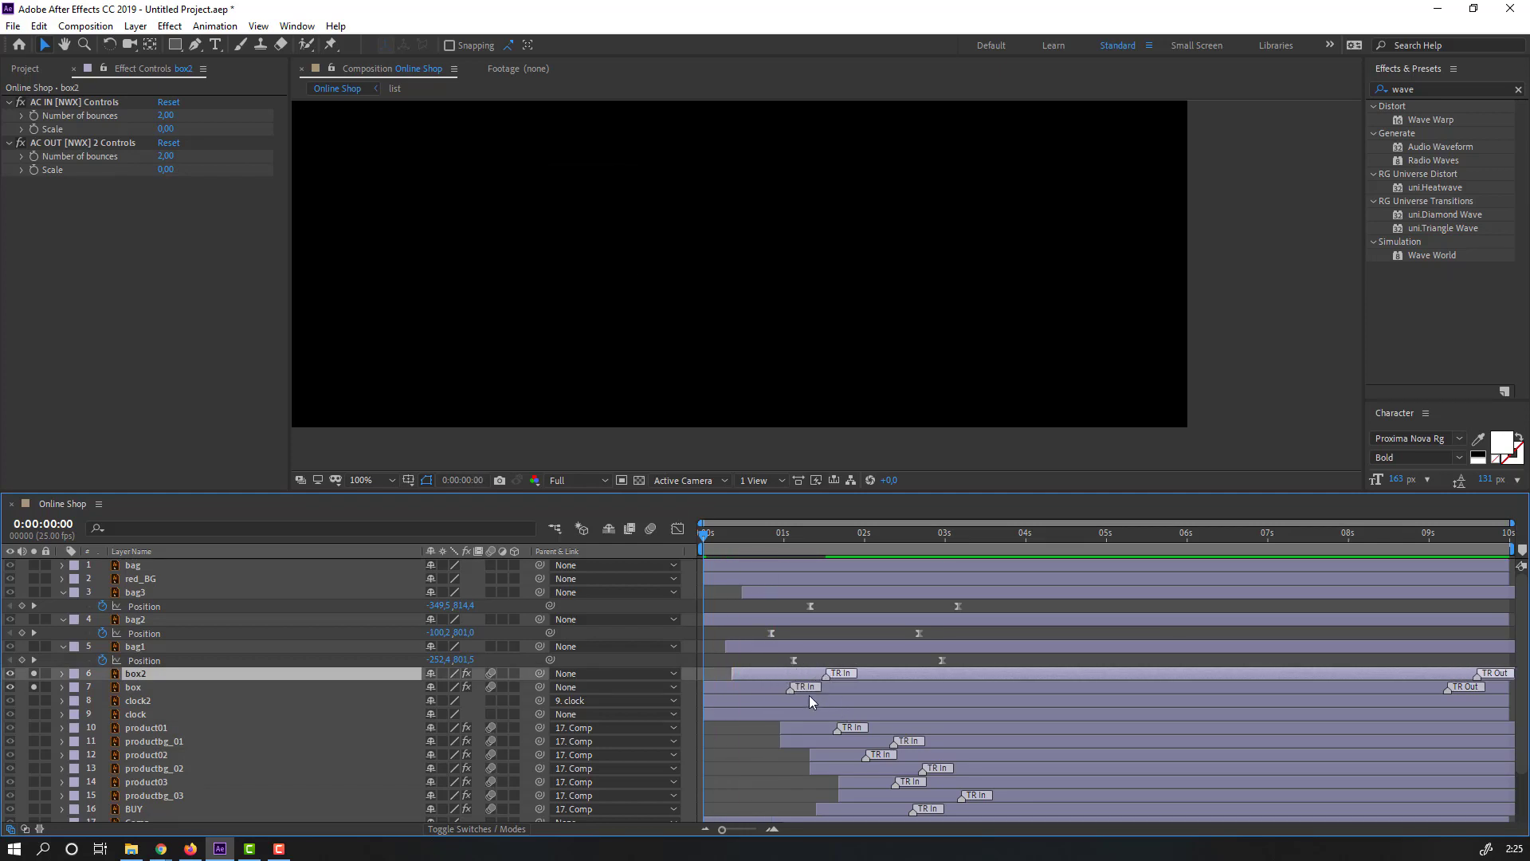
key("space")
key("space")
Unsolo both boxes, shift their layers so box starts at about 1.2 seconds and box2 at about 1.6 seconds, and preview the full composition.
left_click(35, 673)
left_click(34, 687)
left_click(770, 686)
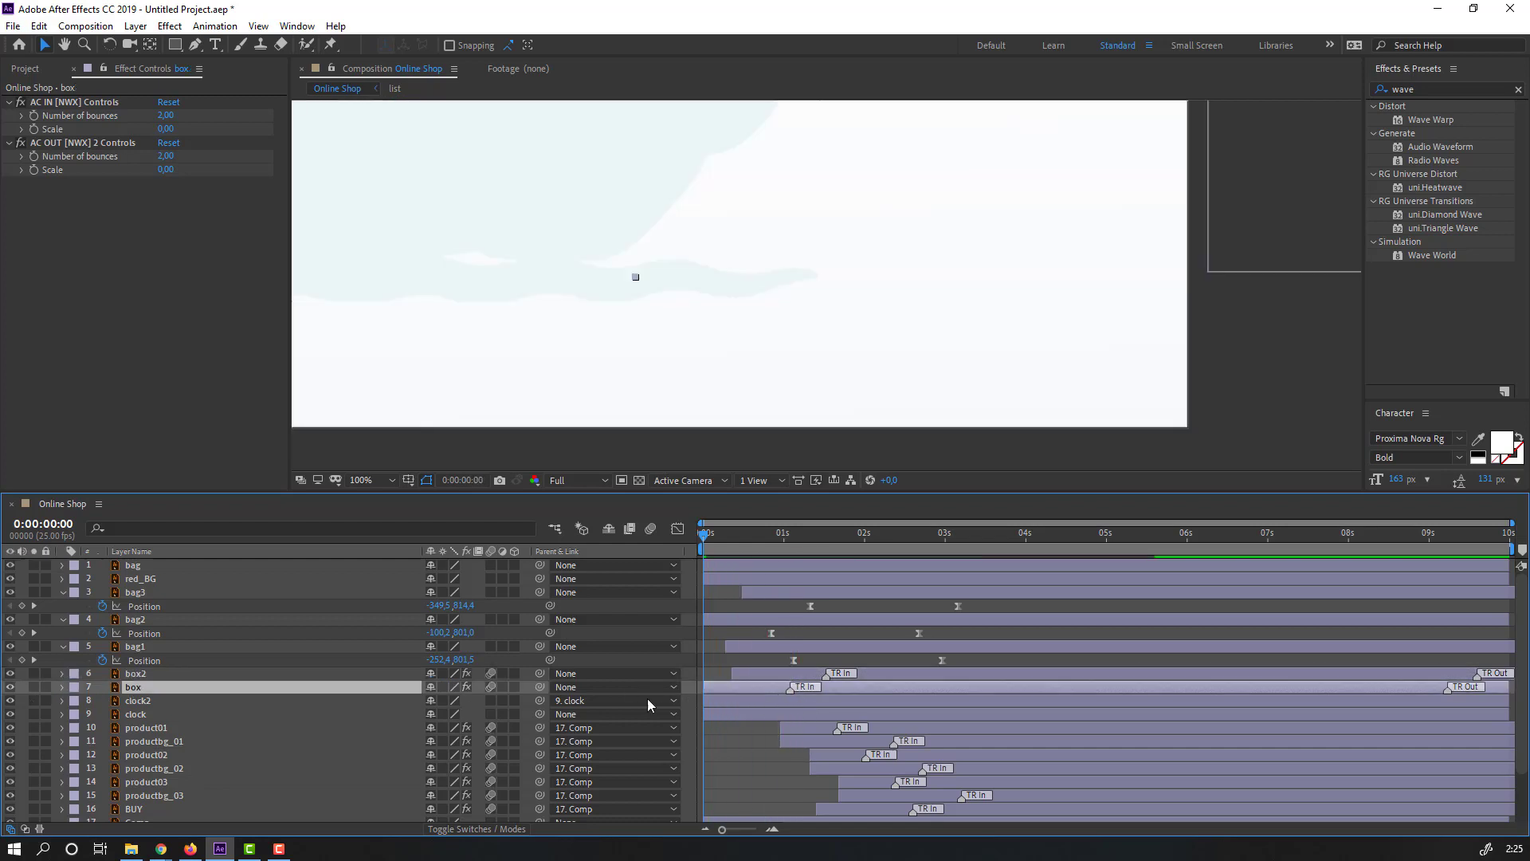
left_click(132, 674, "ctrl")
key("comma")
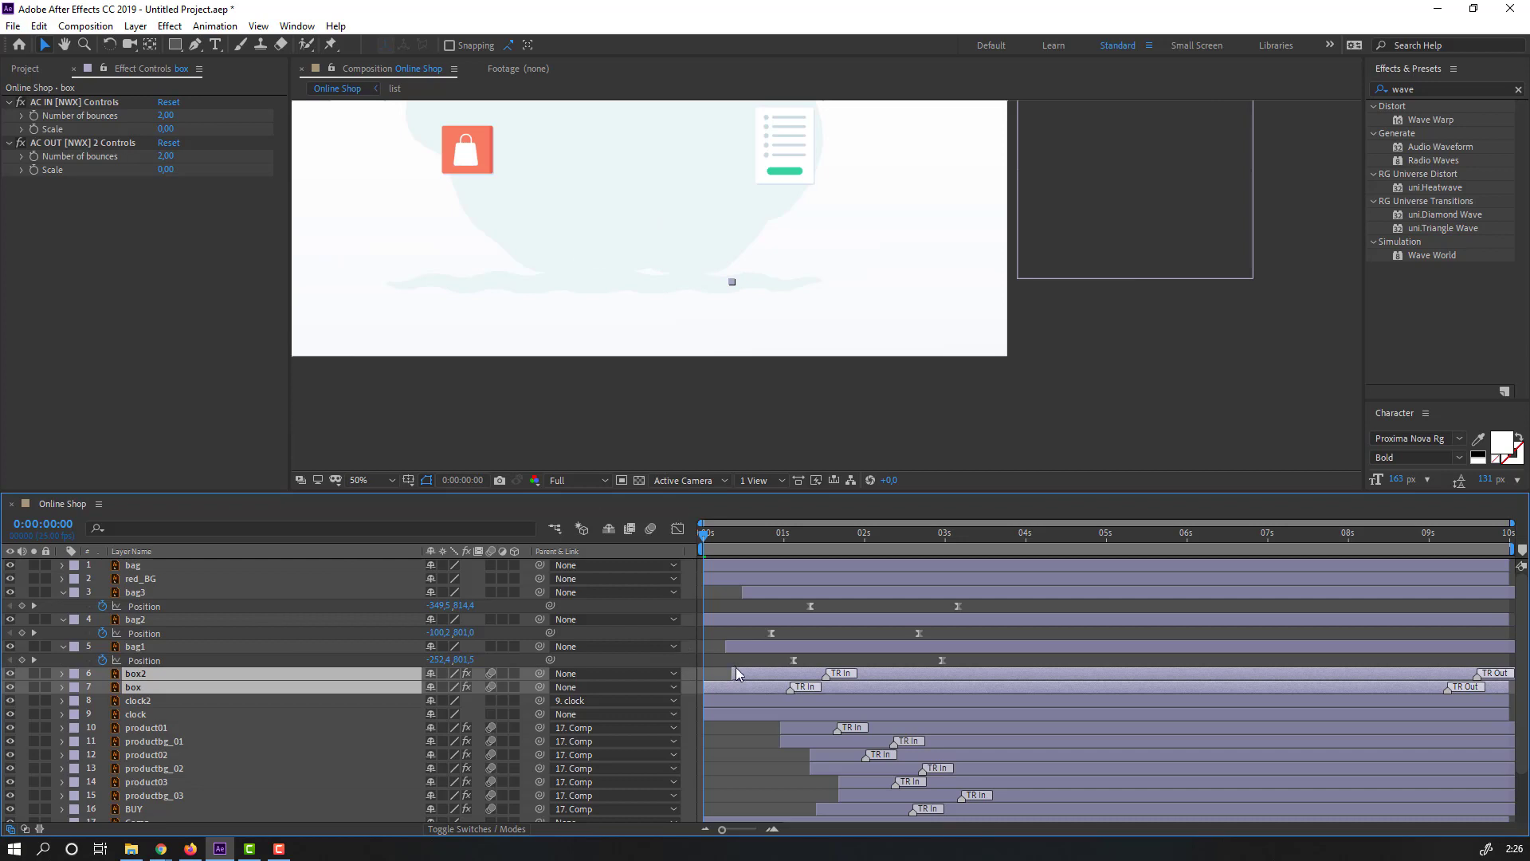
left_click_drag(735, 673, 836, 677)
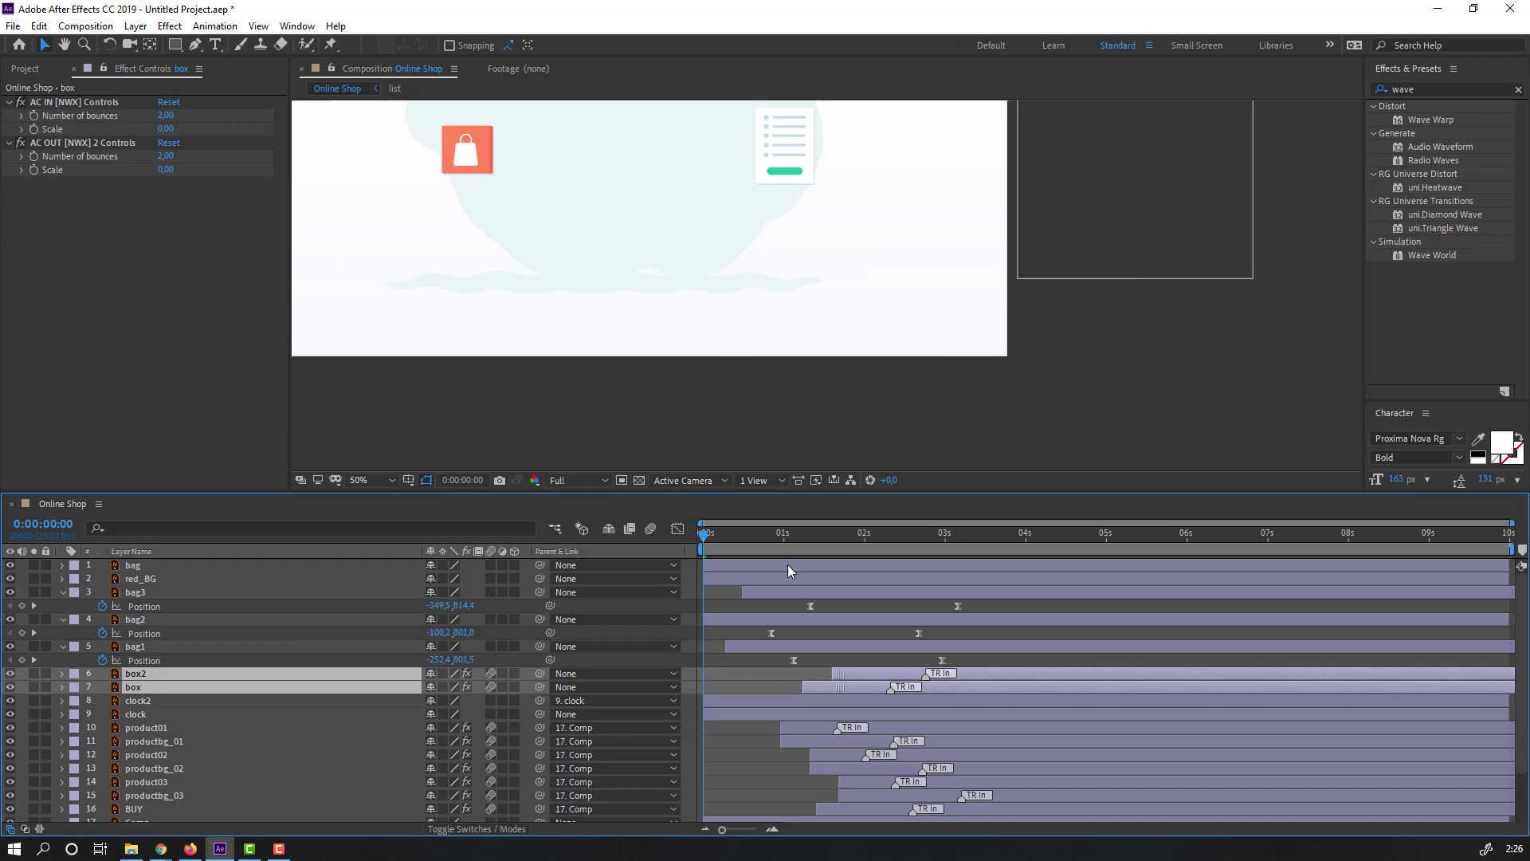
left_click(366, 478)
left_click(373, 517)
key("space")
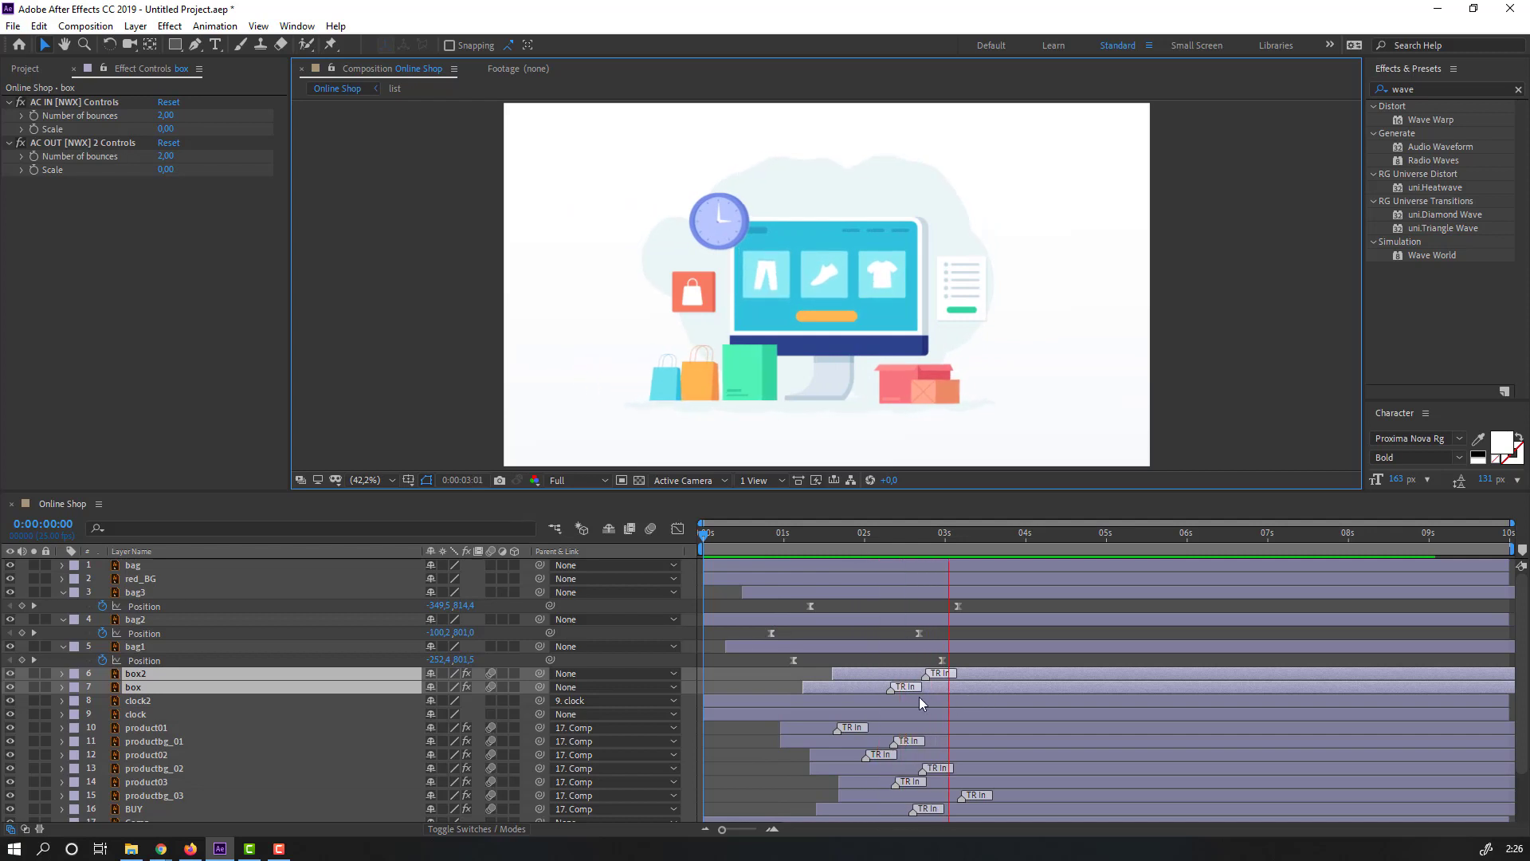
Delay both box layers further so box starts at about 1.5 seconds and box2 at about 1.9 seconds, then preview.
key("space")
left_click_drag(869, 675, 891, 674)
key("space")
key("space")
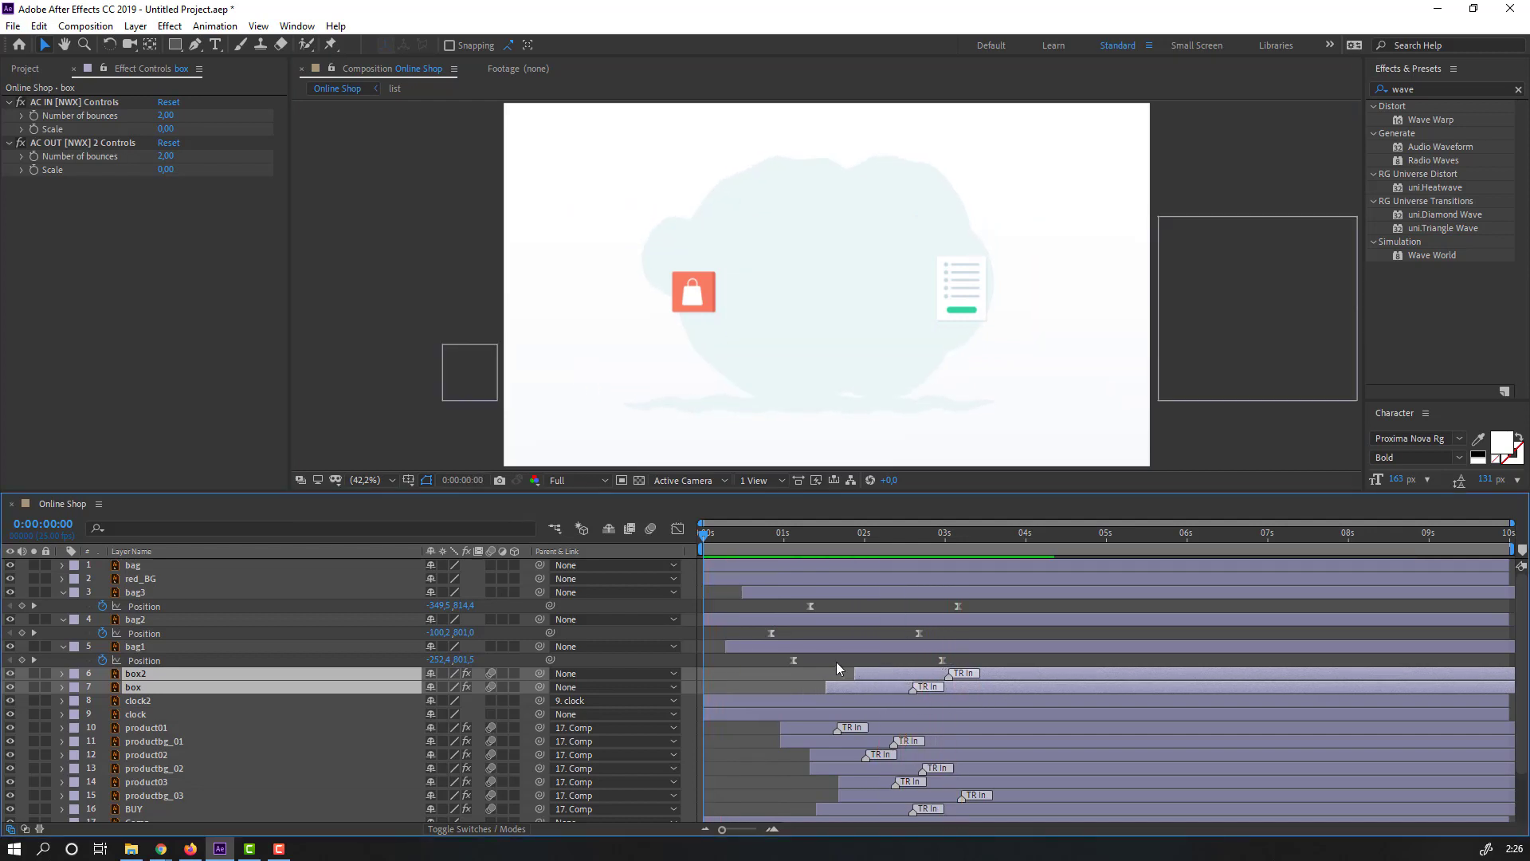
key("space")
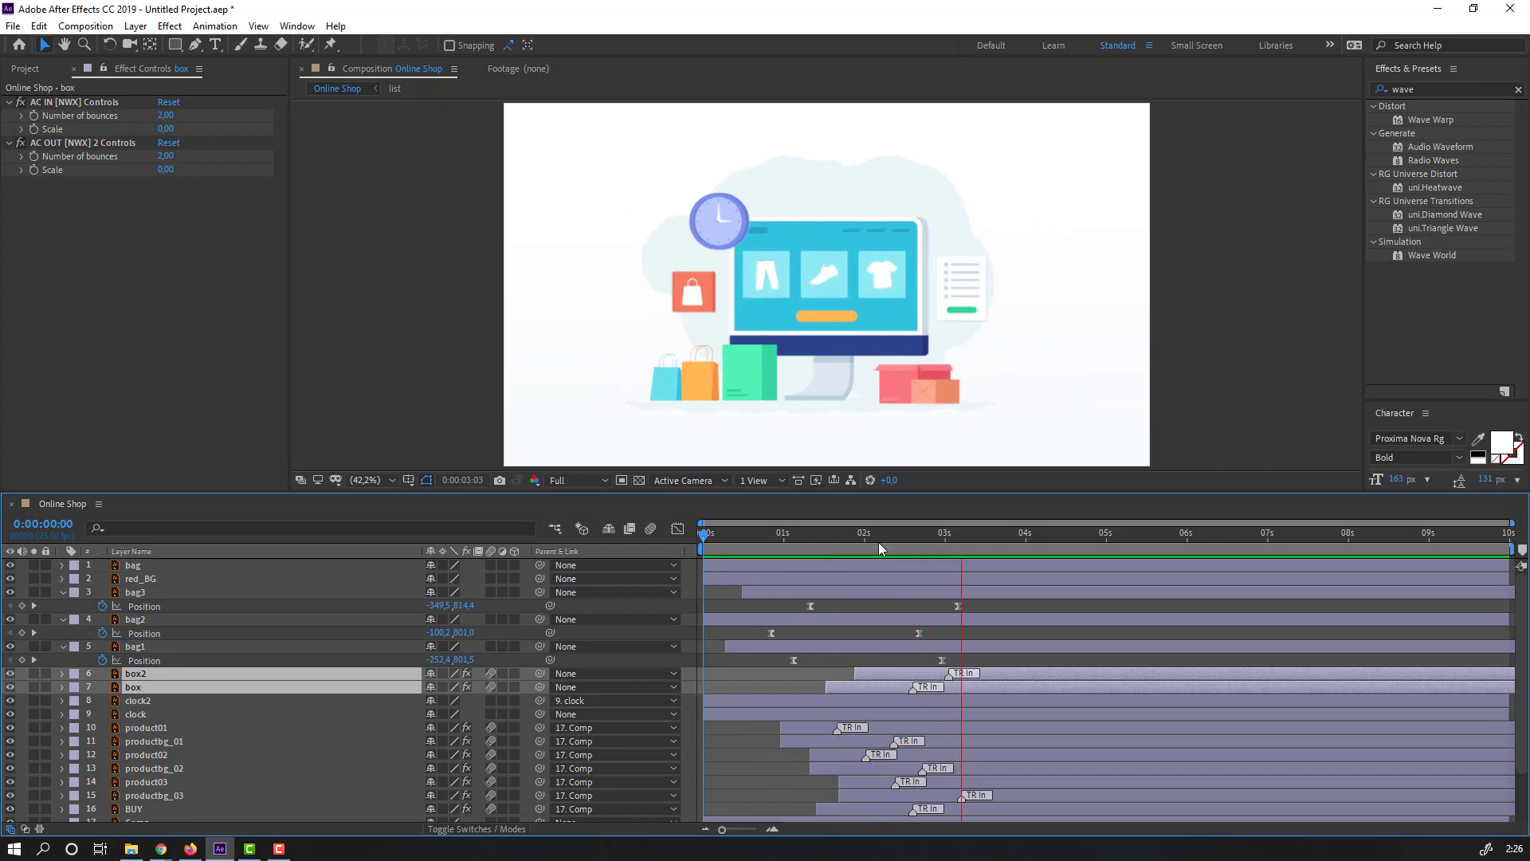
key("space")
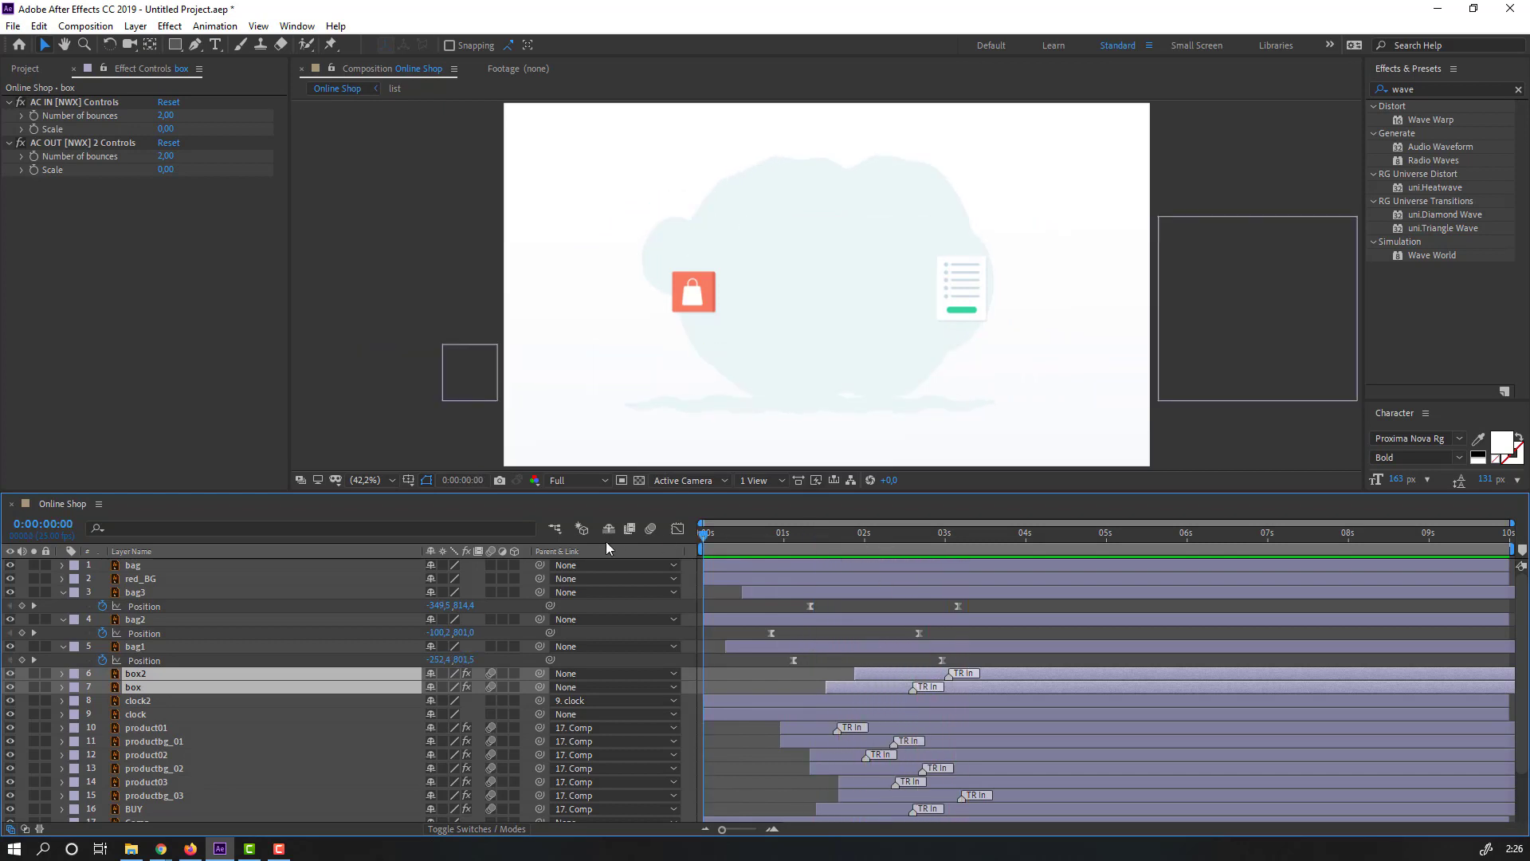
Apply the Overshoot Scale From Anchor Point 2 preset, animating both in and out, to the red_BG layer.
left_click(137, 579)
scroll(648, 309, "up", 3)
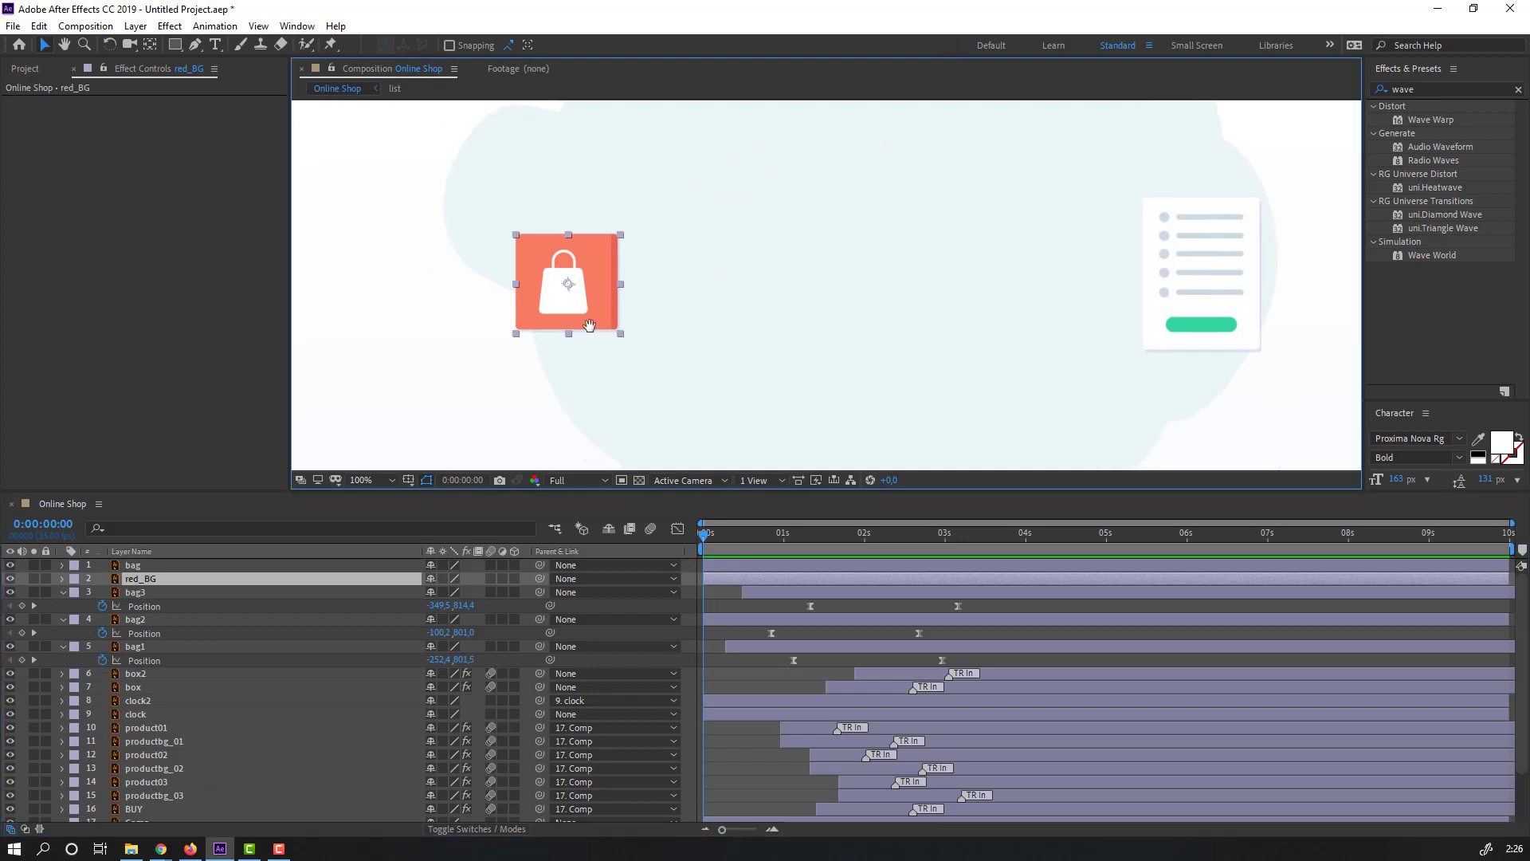
left_click_drag(590, 325, 622, 309)
left_click_drag(703, 271, 1082, 257)
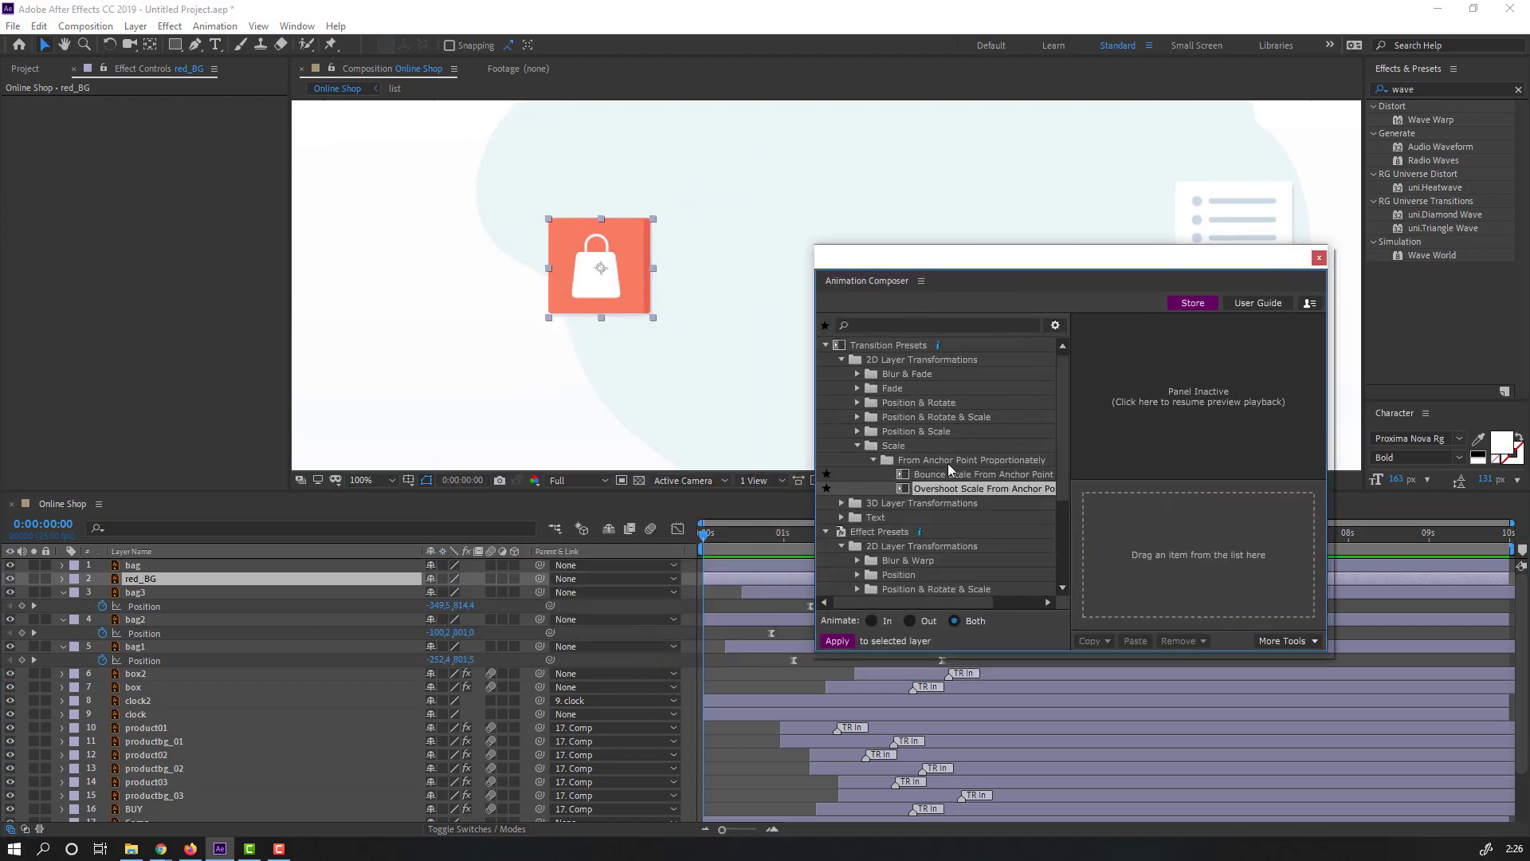
double_click(977, 491)
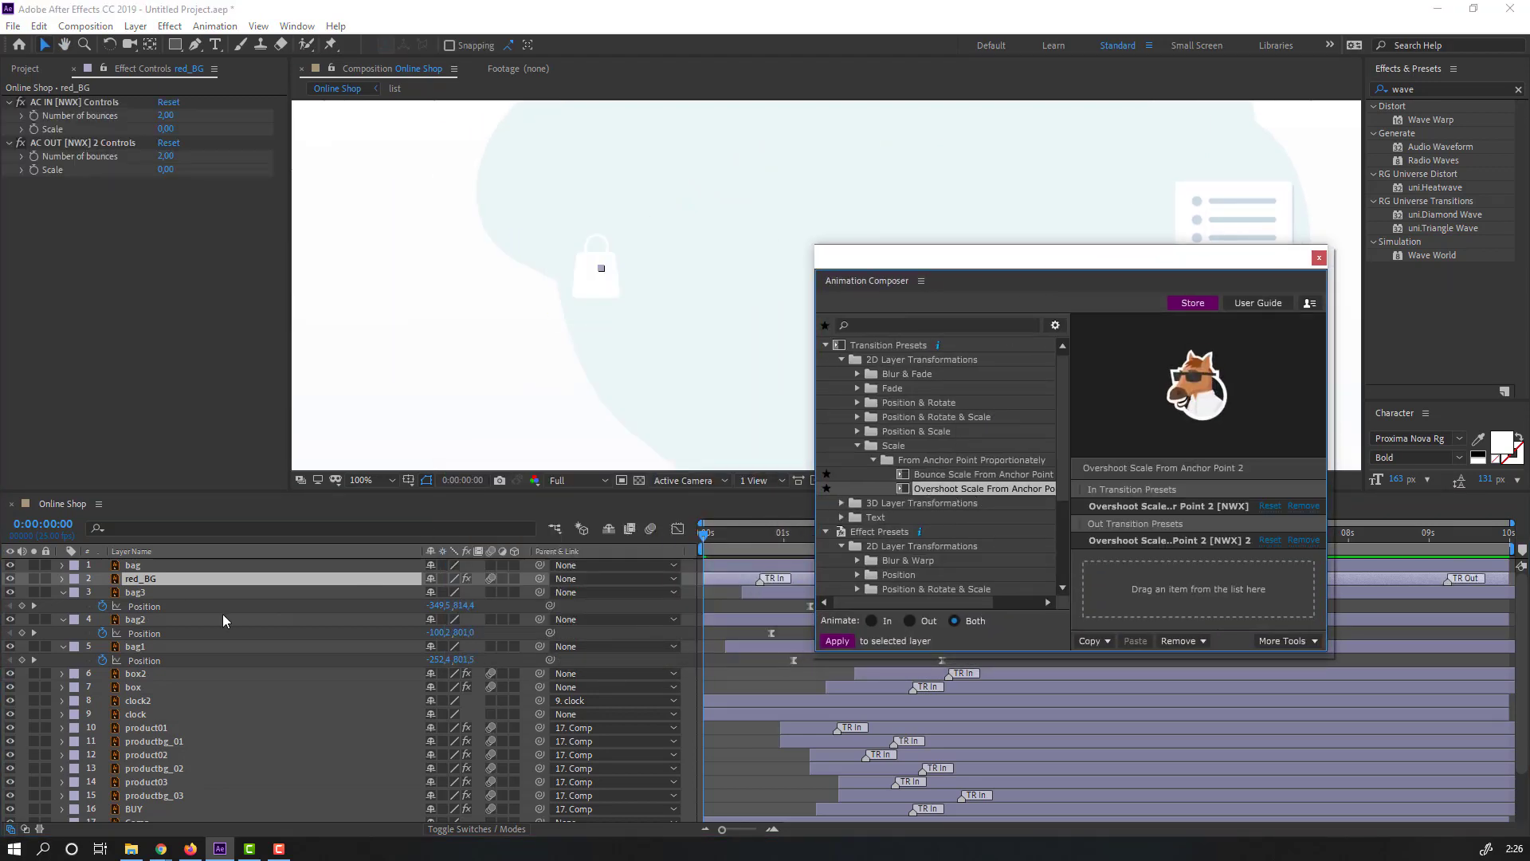
Apply the Cosine Rotate 1 effect preset to the bag layer and close Animation Composer.
left_click(133, 566)
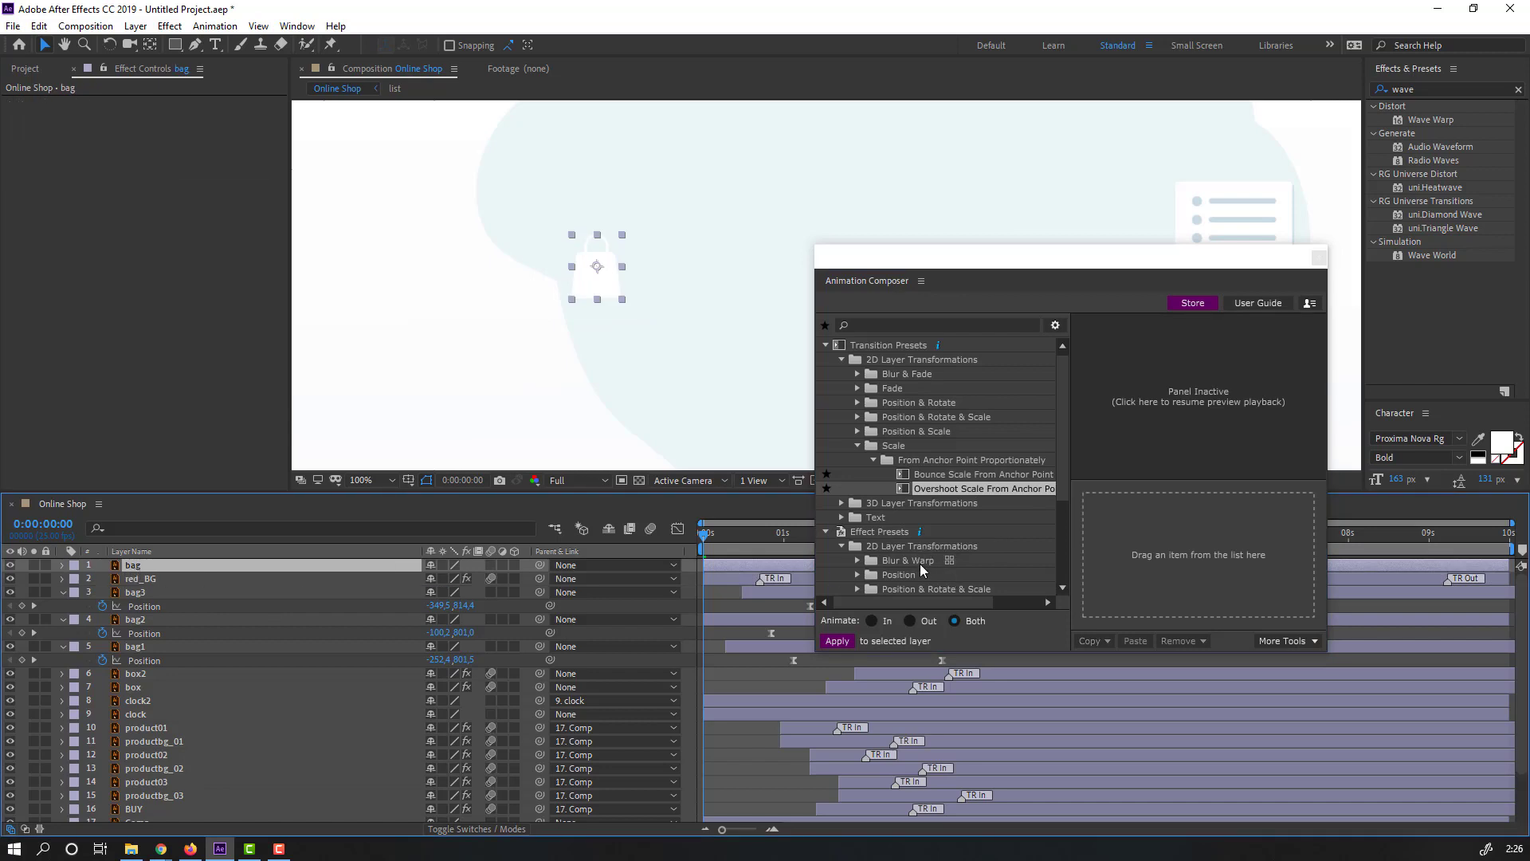
scroll(922, 574, "down", 1)
scroll(922, 574, "down", 2)
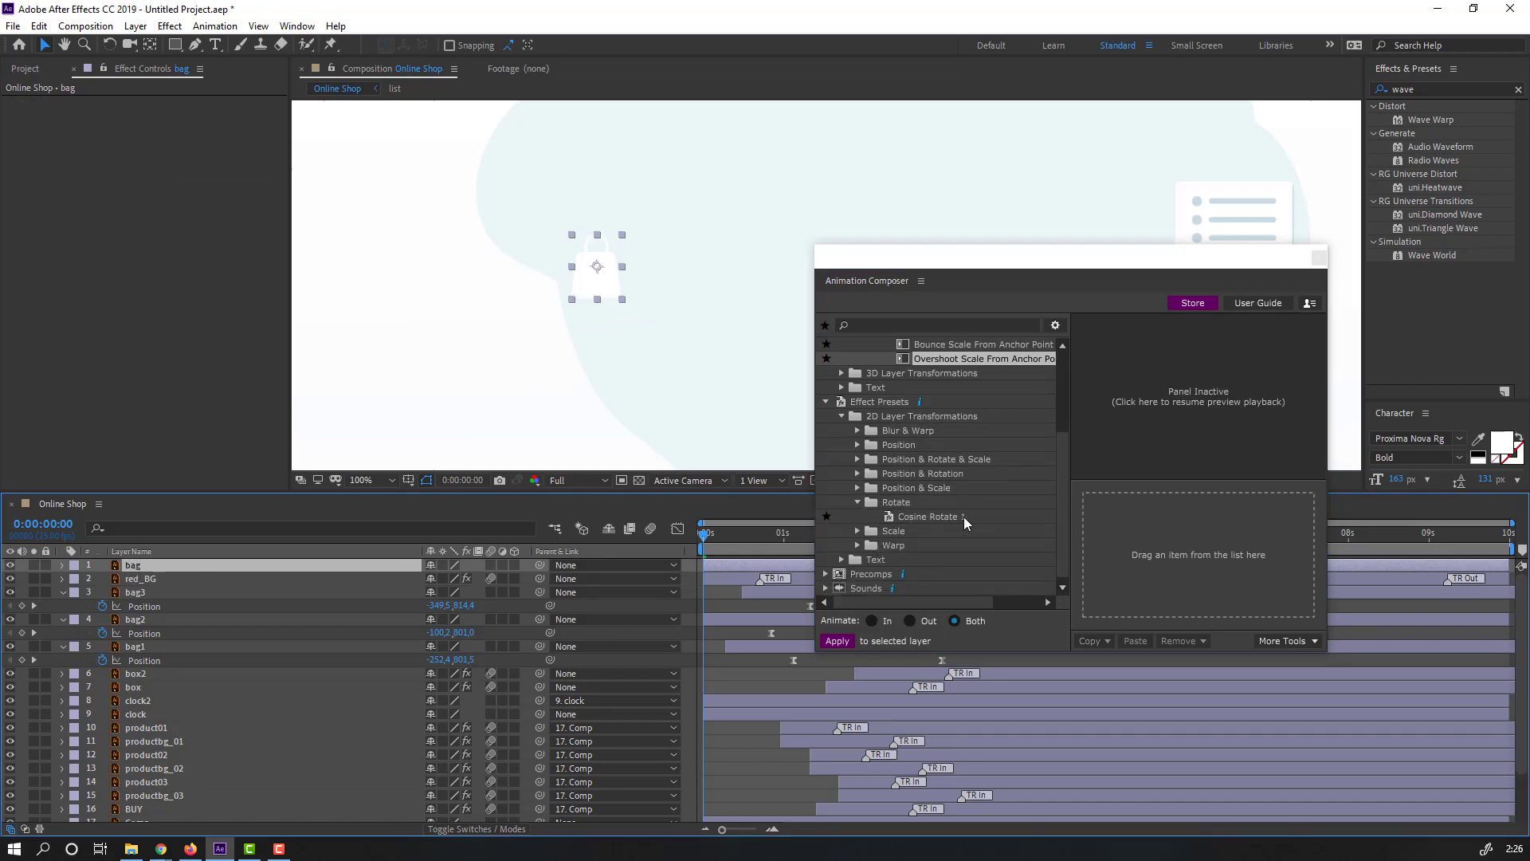
double_click(932, 518)
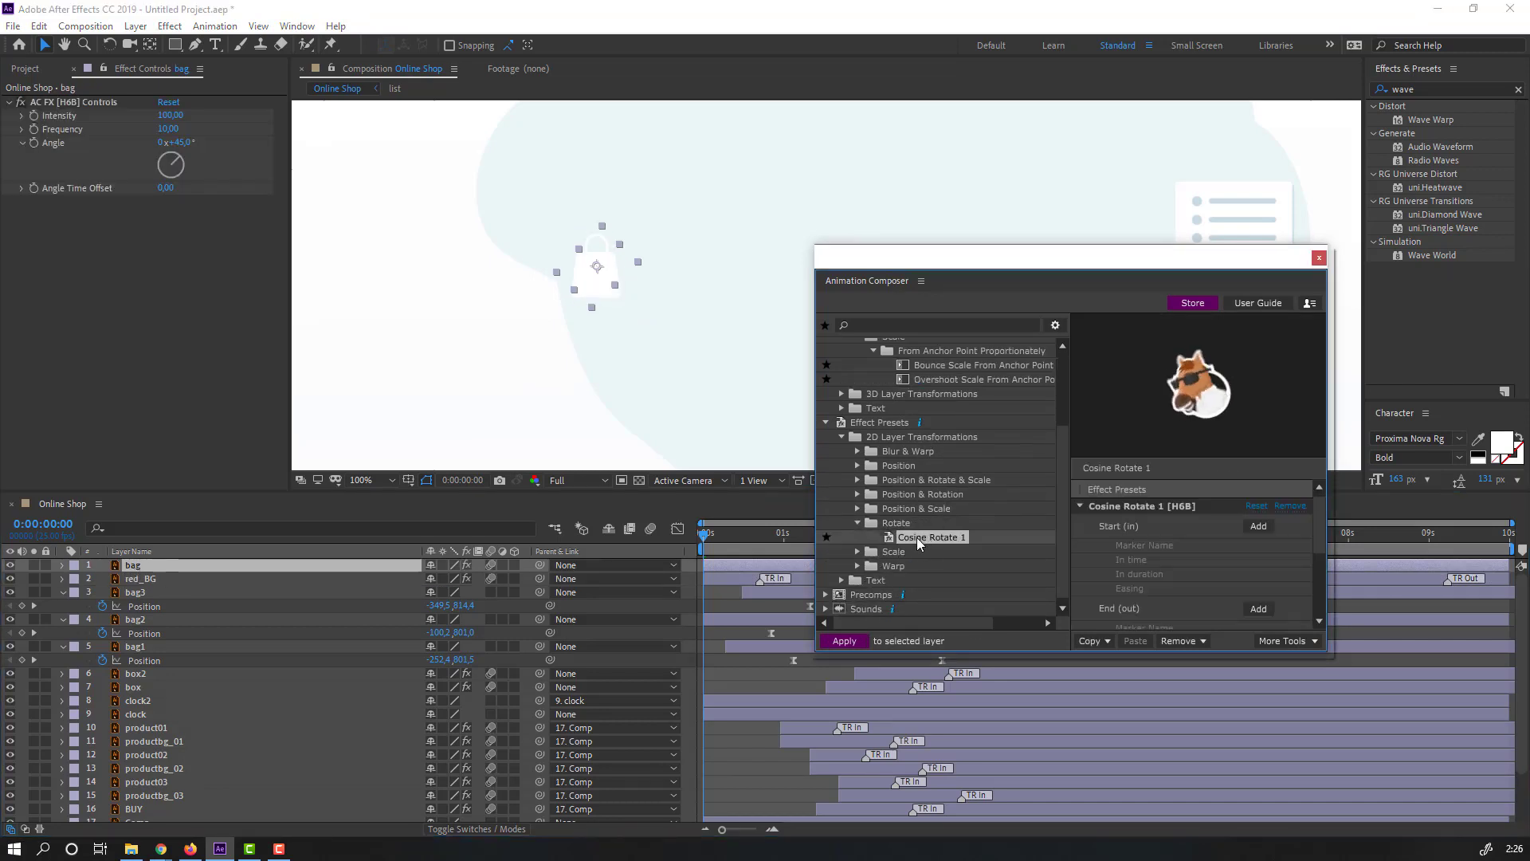
left_click_drag(1112, 258, 0, 259)
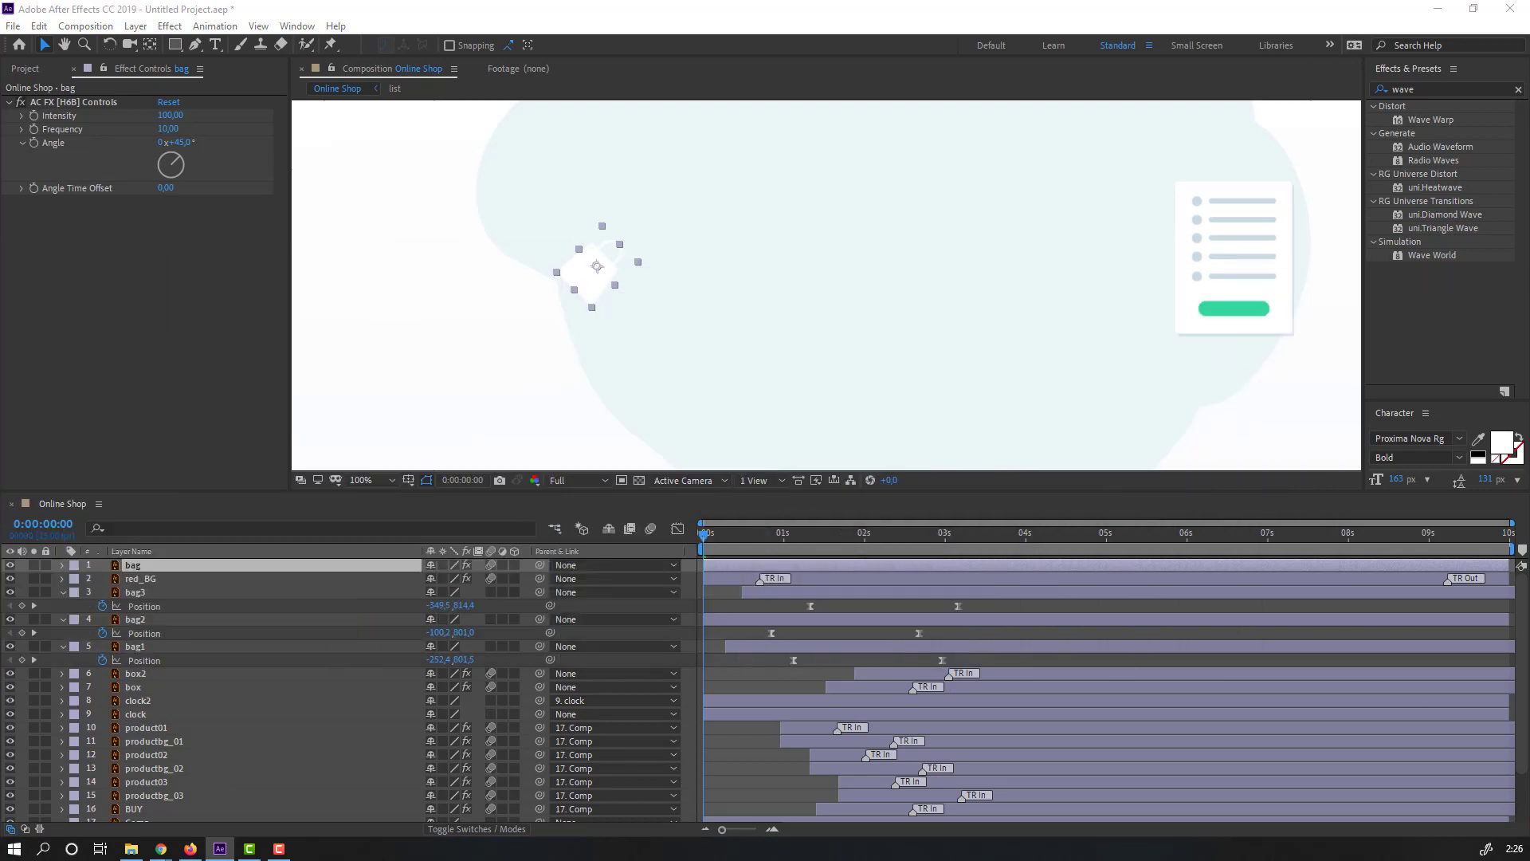
Set the bag's rotation effect Intensity to 15 and preview the composition.
left_click(171, 115)
key("Return")
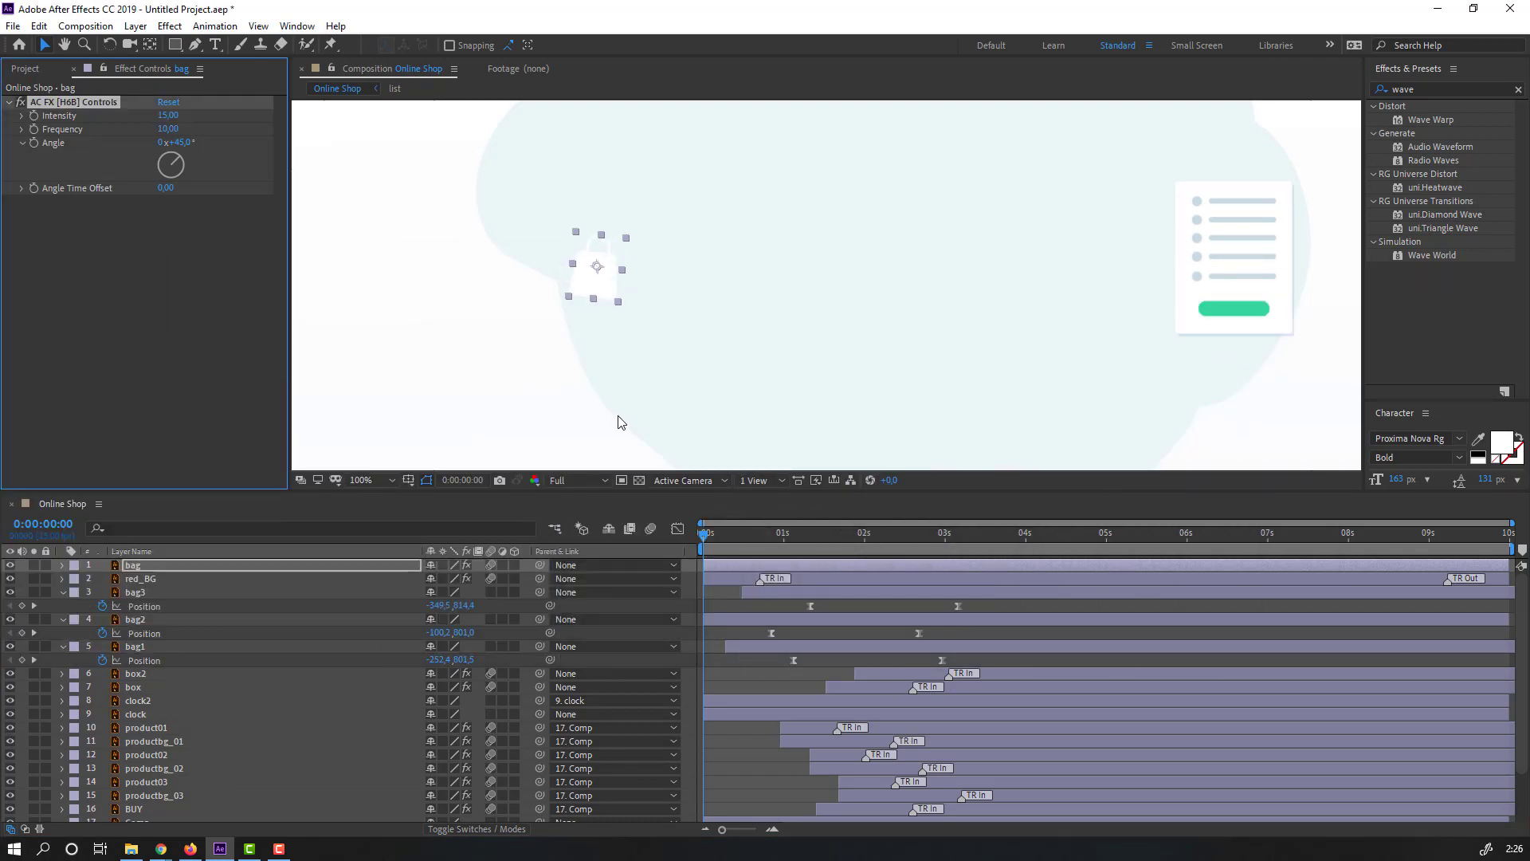
scroll(715, 352, "down", 2)
key("space")
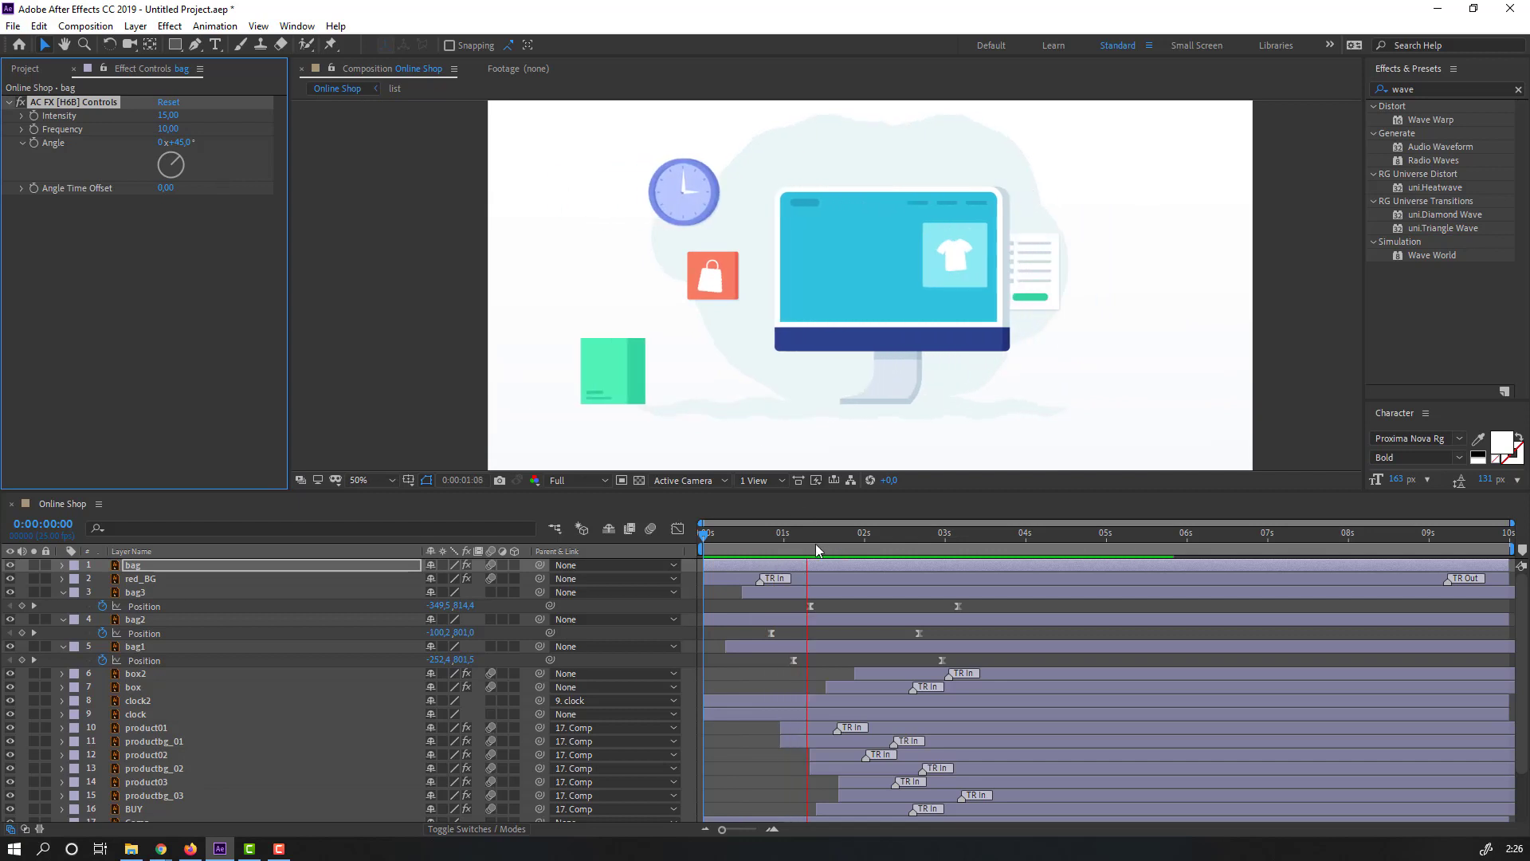
Lengthen red_BG's scale-in transition by moving its TR In marker to about 1.3 seconds.
left_click(790, 535)
left_click(144, 578)
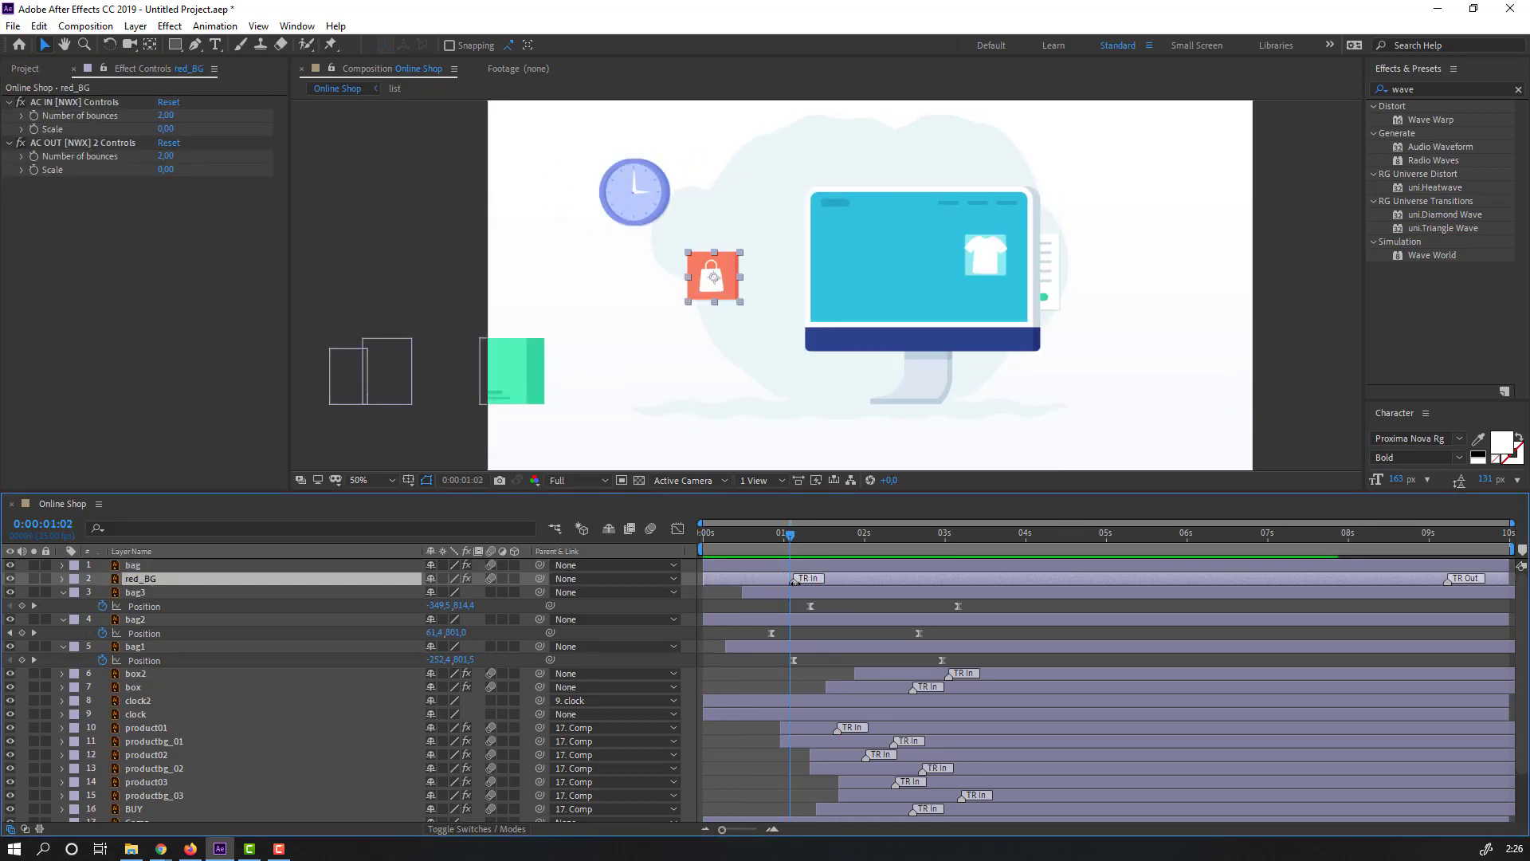
left_click_drag(795, 580, 808, 580)
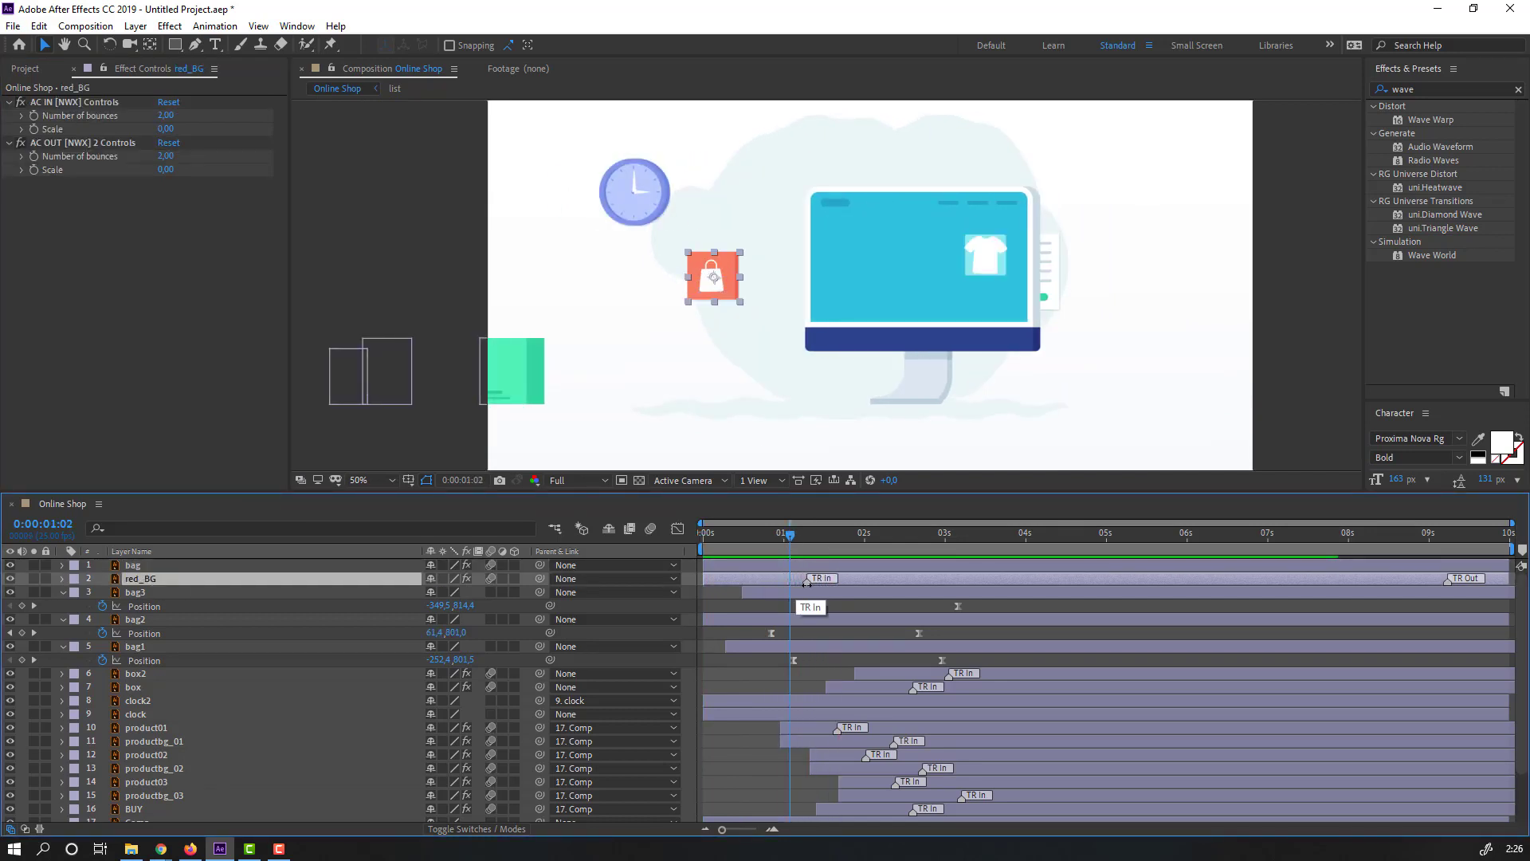
Parent the bag layer to red_BG with the playhead at 0:00:01:05, then preview.
left_click(798, 533)
left_click(197, 568)
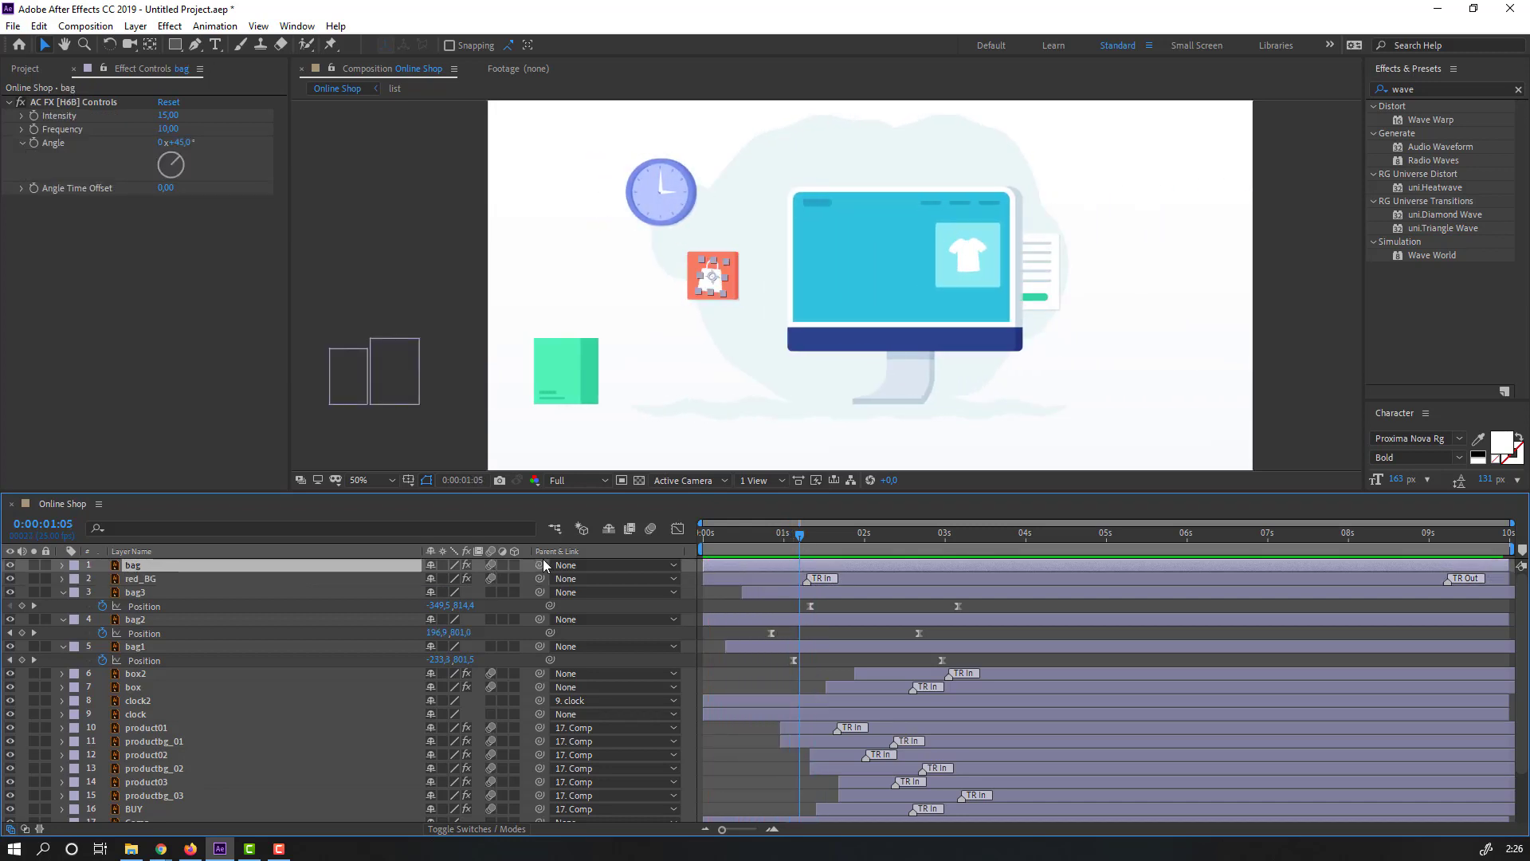
left_click_drag(541, 563, 165, 576)
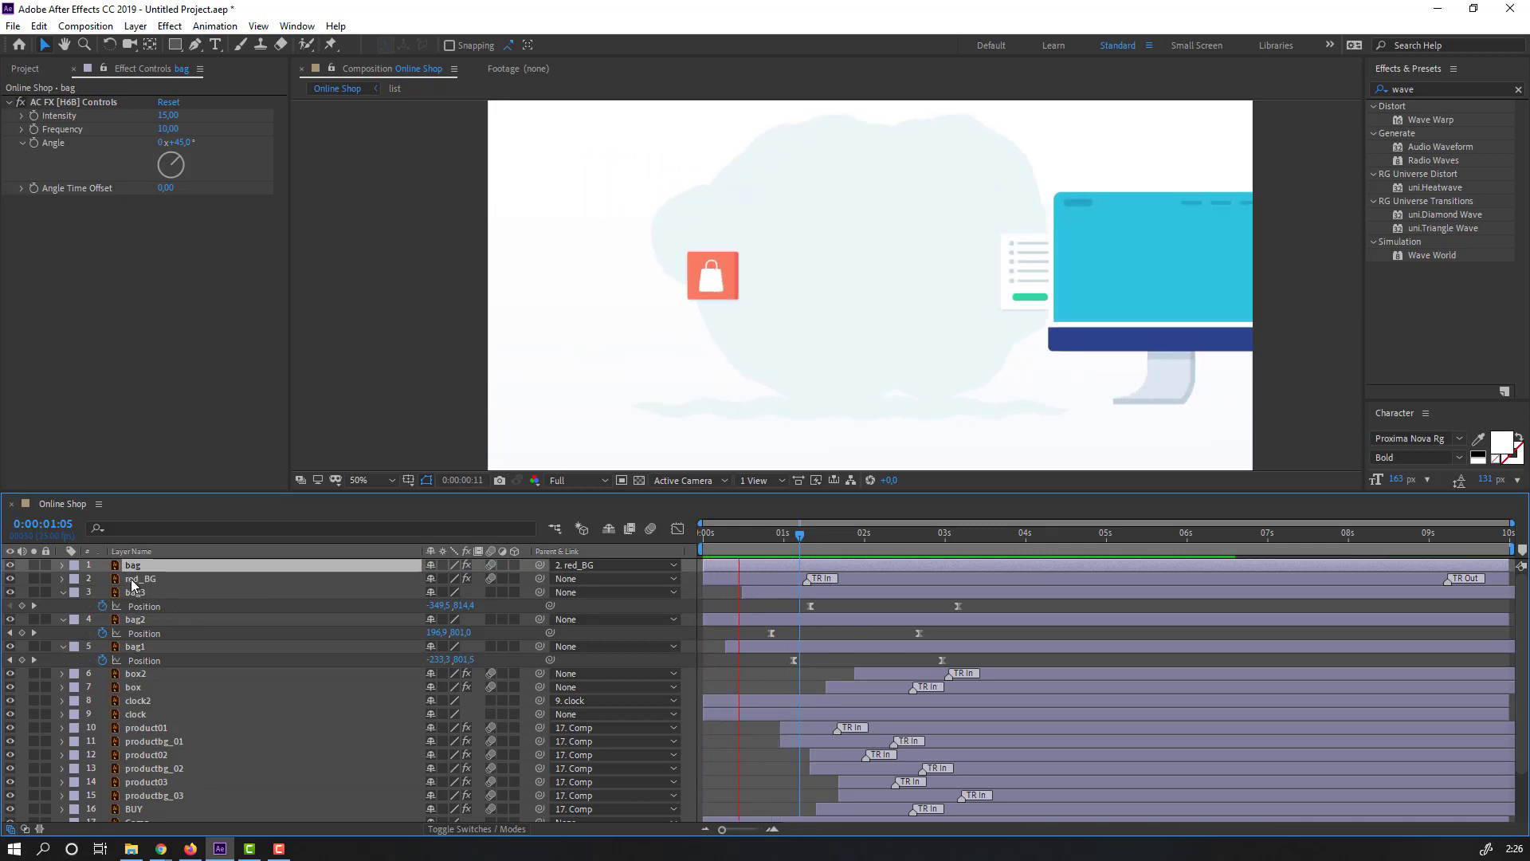
Delay the bag and red_BG layers together so they start at about 1.4 seconds, then preview the composition.
left_click(131, 579, "shift")
left_click(779, 534)
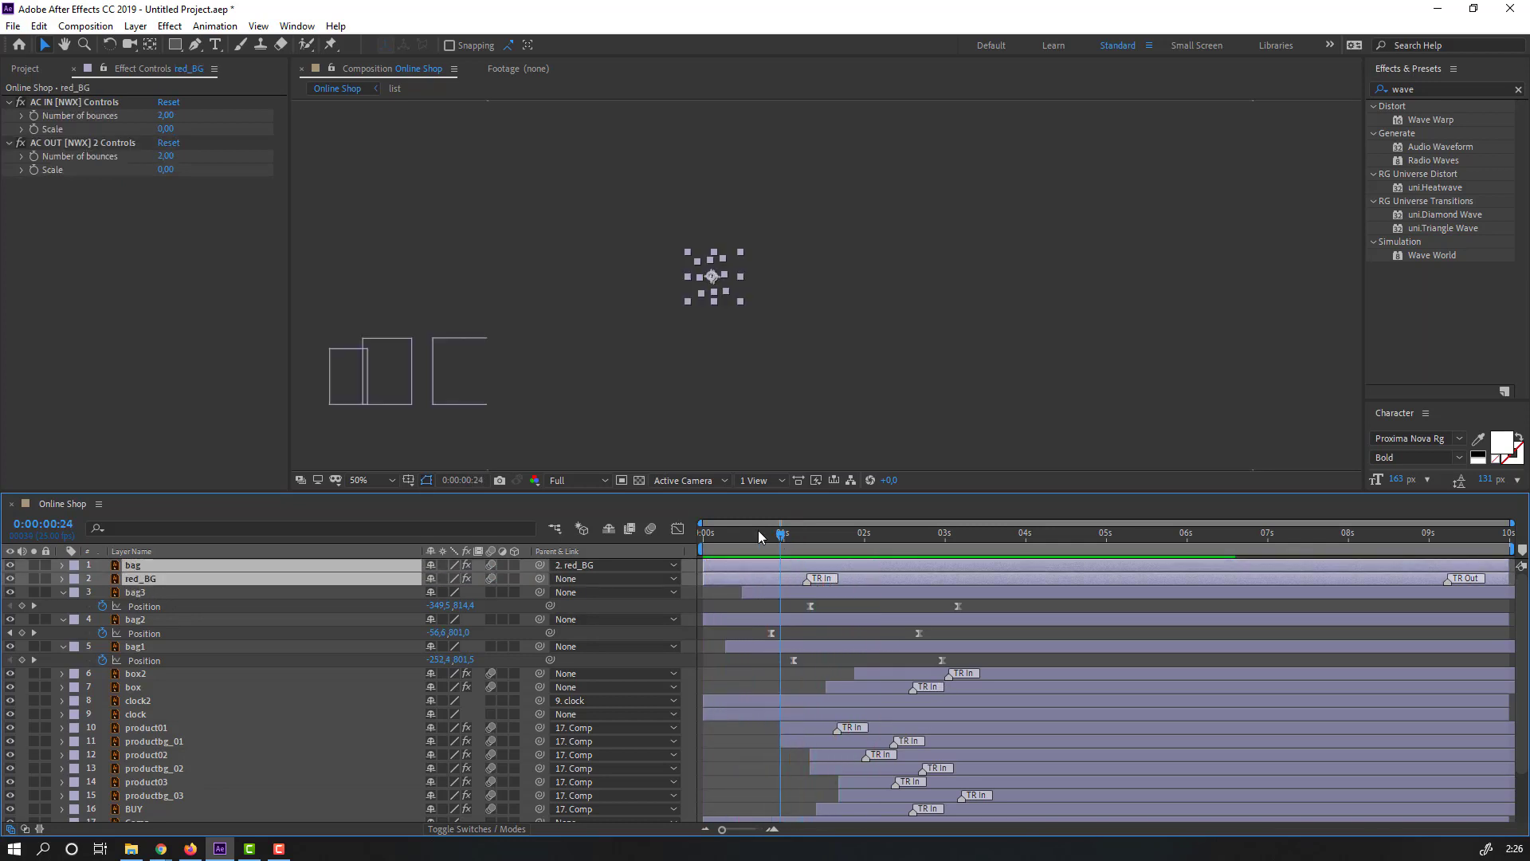
left_click_drag(725, 568, 837, 569)
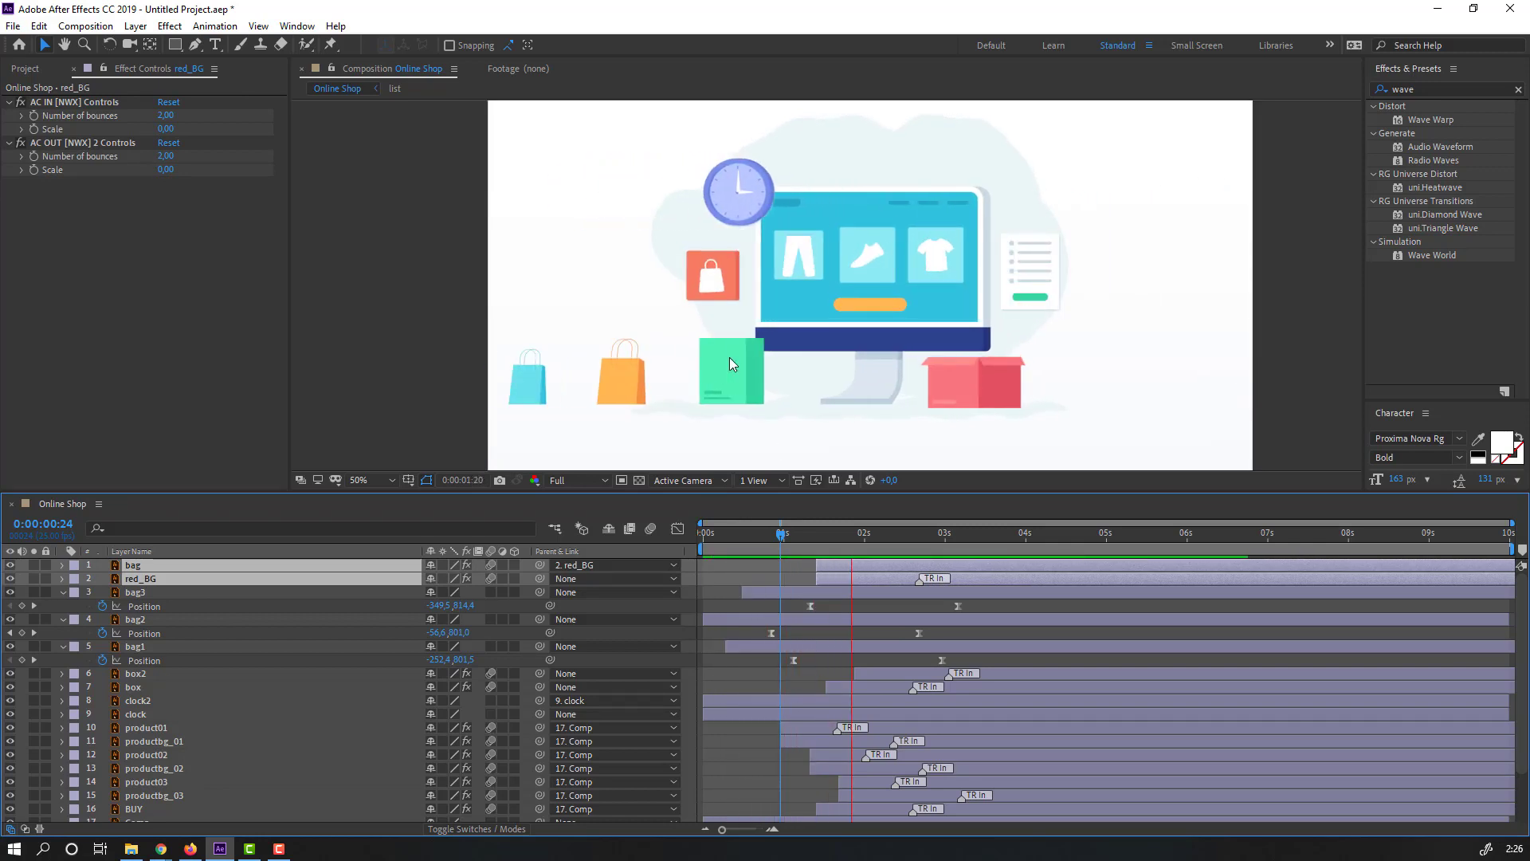
scroll(825, 239, "down", 2)
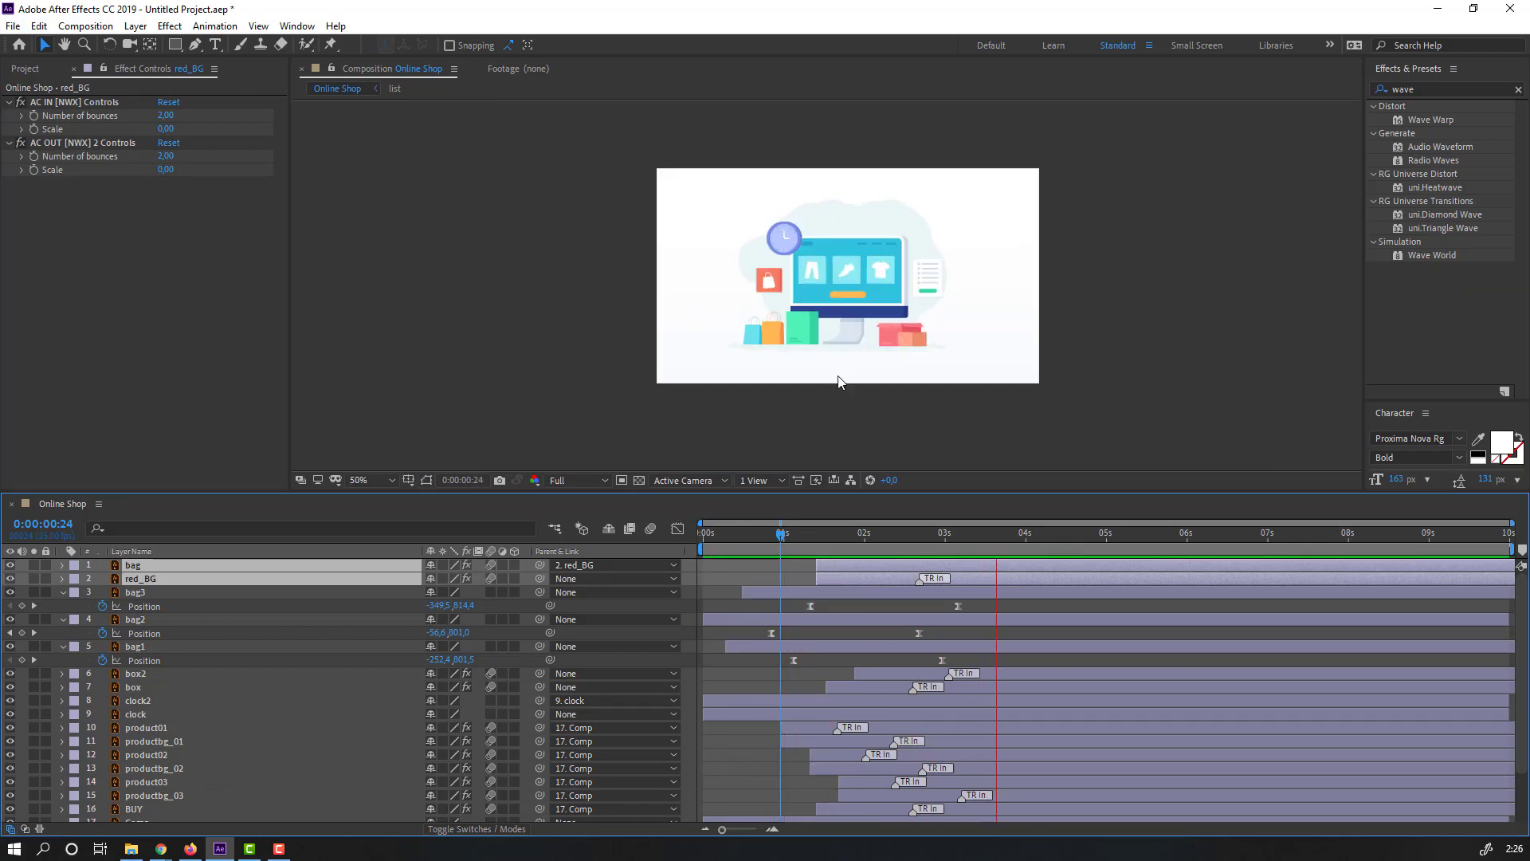
scroll(838, 381, "up", 2)
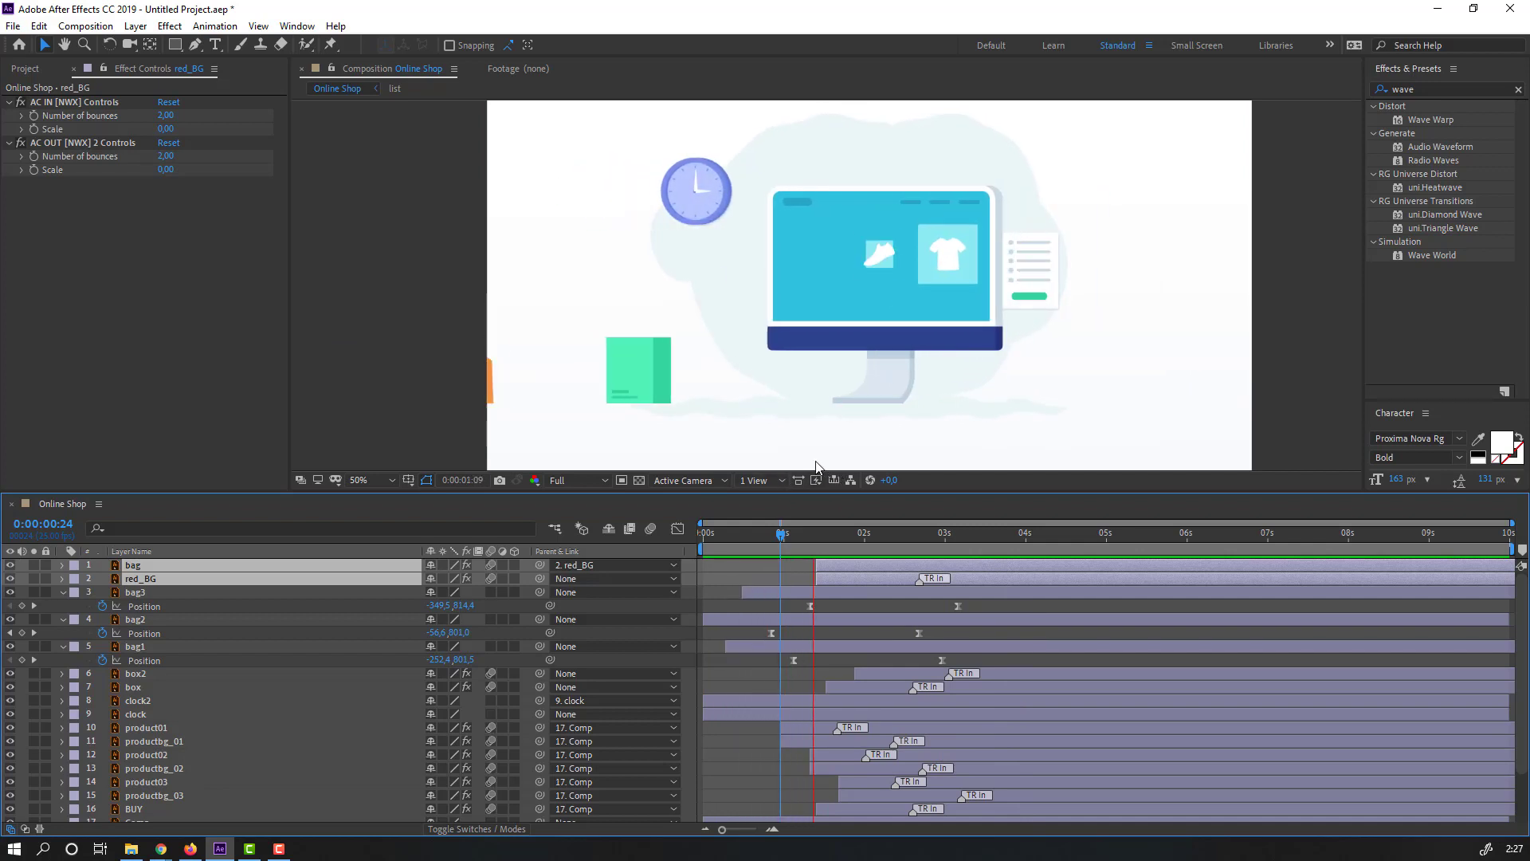
key("space")
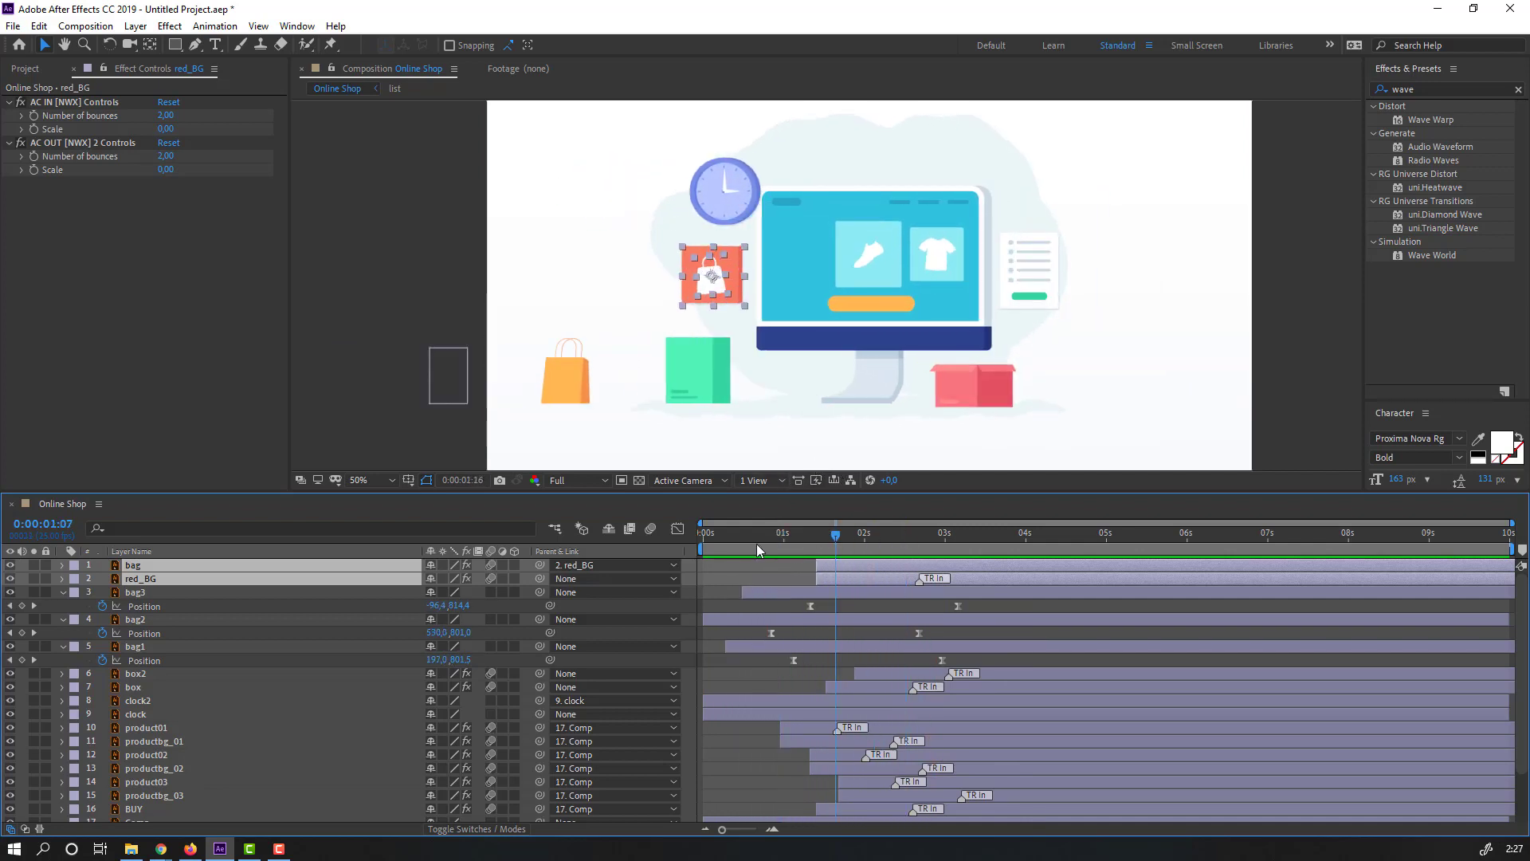
Open the list precomposition from the Online Shop composition.
left_click_drag(757, 544, 728, 544)
scroll(260, 727, "down", 3)
left_click(134, 787)
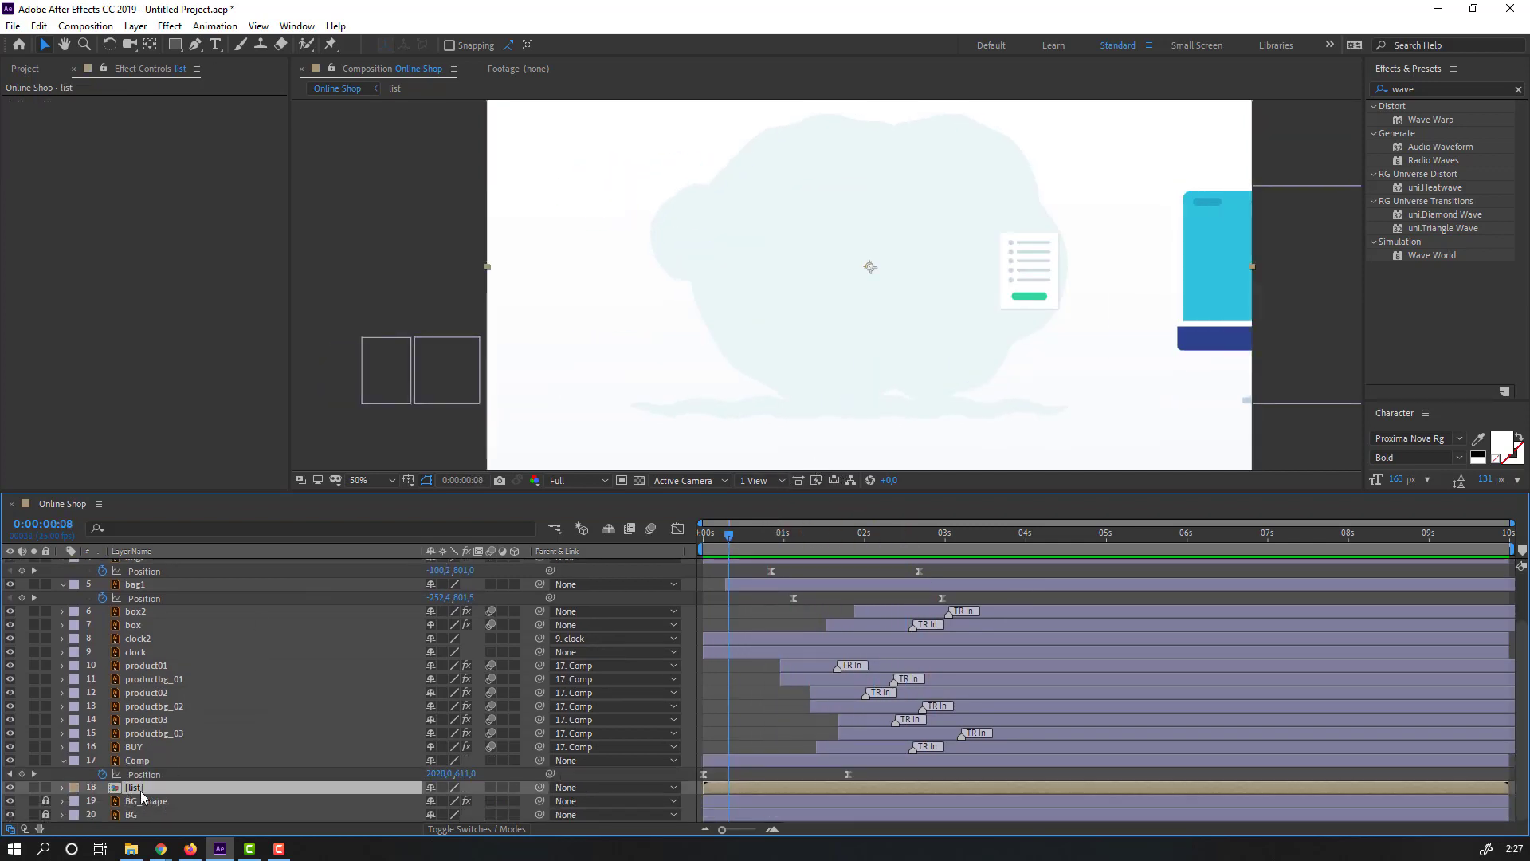
double_click(135, 788)
key(".")
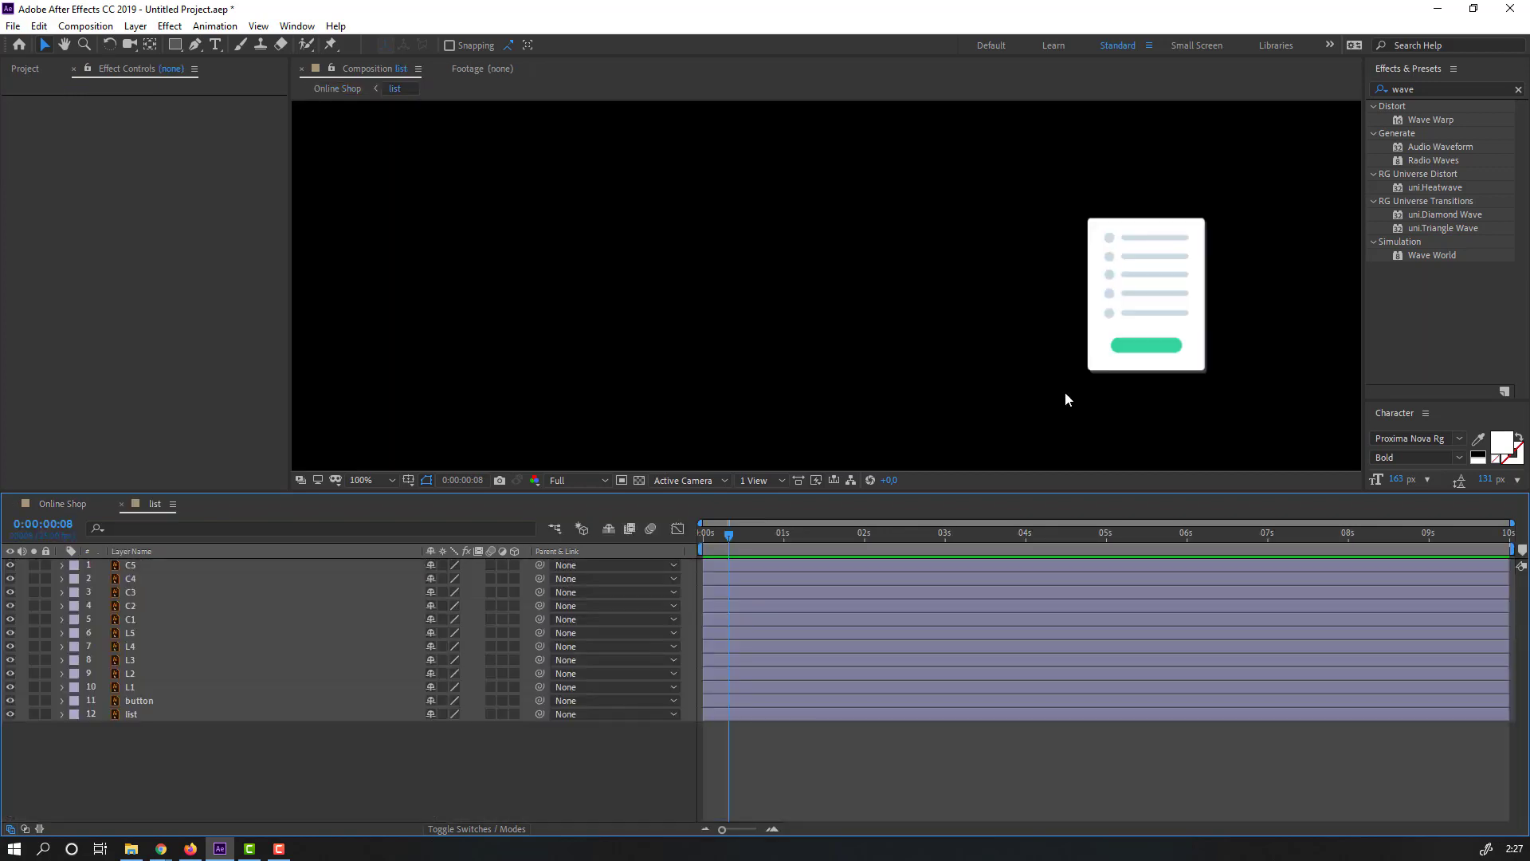
Apply the Overshoot Scale From Anchor Point preset to the list layer and extend its TR In marker to about 1.3 seconds, then preview.
left_click_drag(1065, 391, 582, 317)
scroll(589, 254, "up", 1)
left_click_drag(532, 245, 737, 354)
scroll(518, 269, "down", 1)
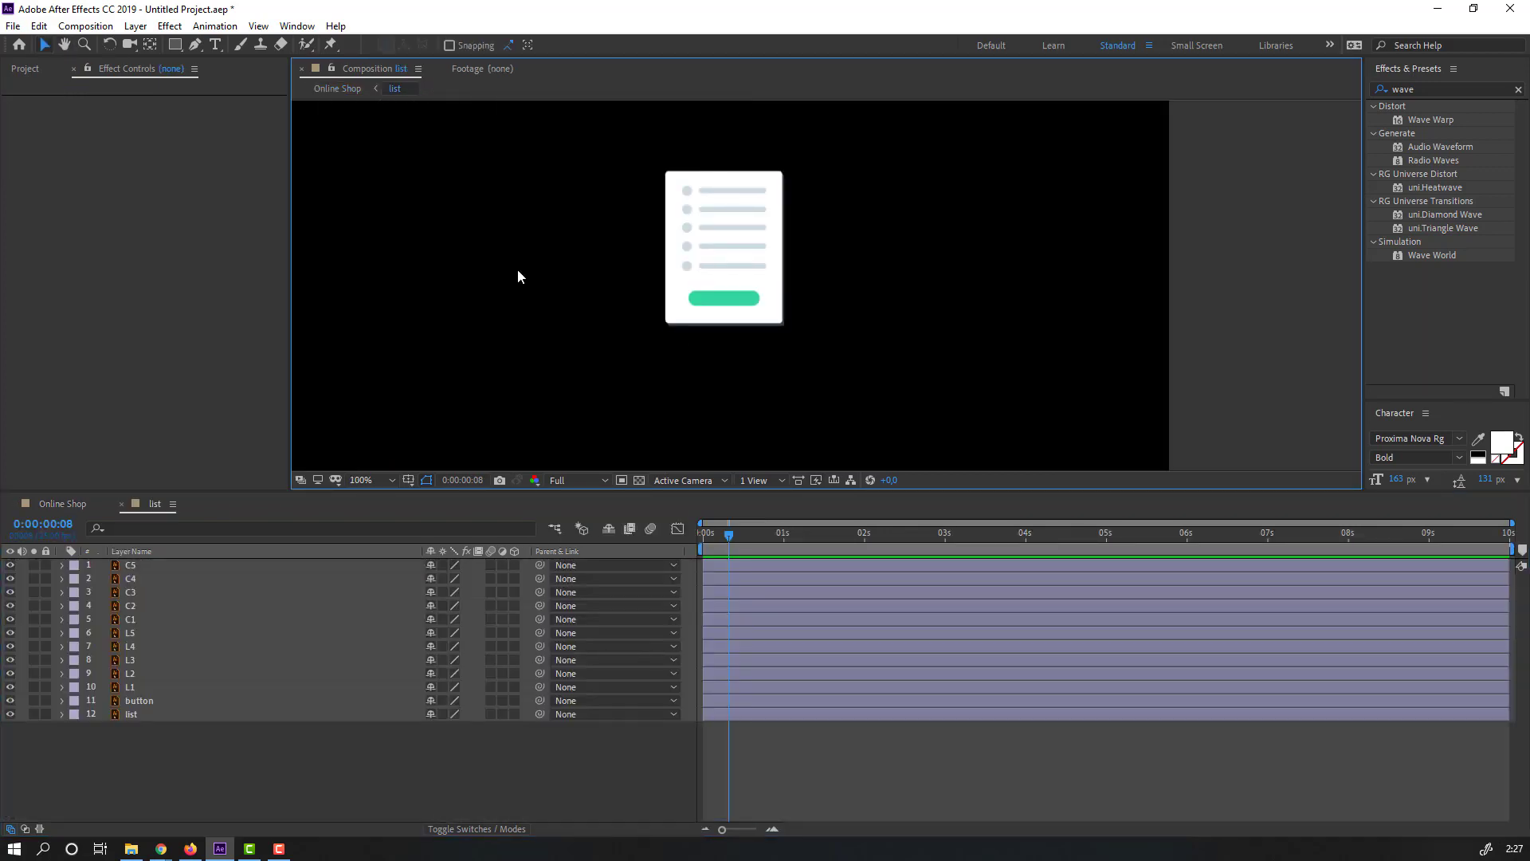
left_click_drag(518, 269, 529, 287)
left_click(131, 713)
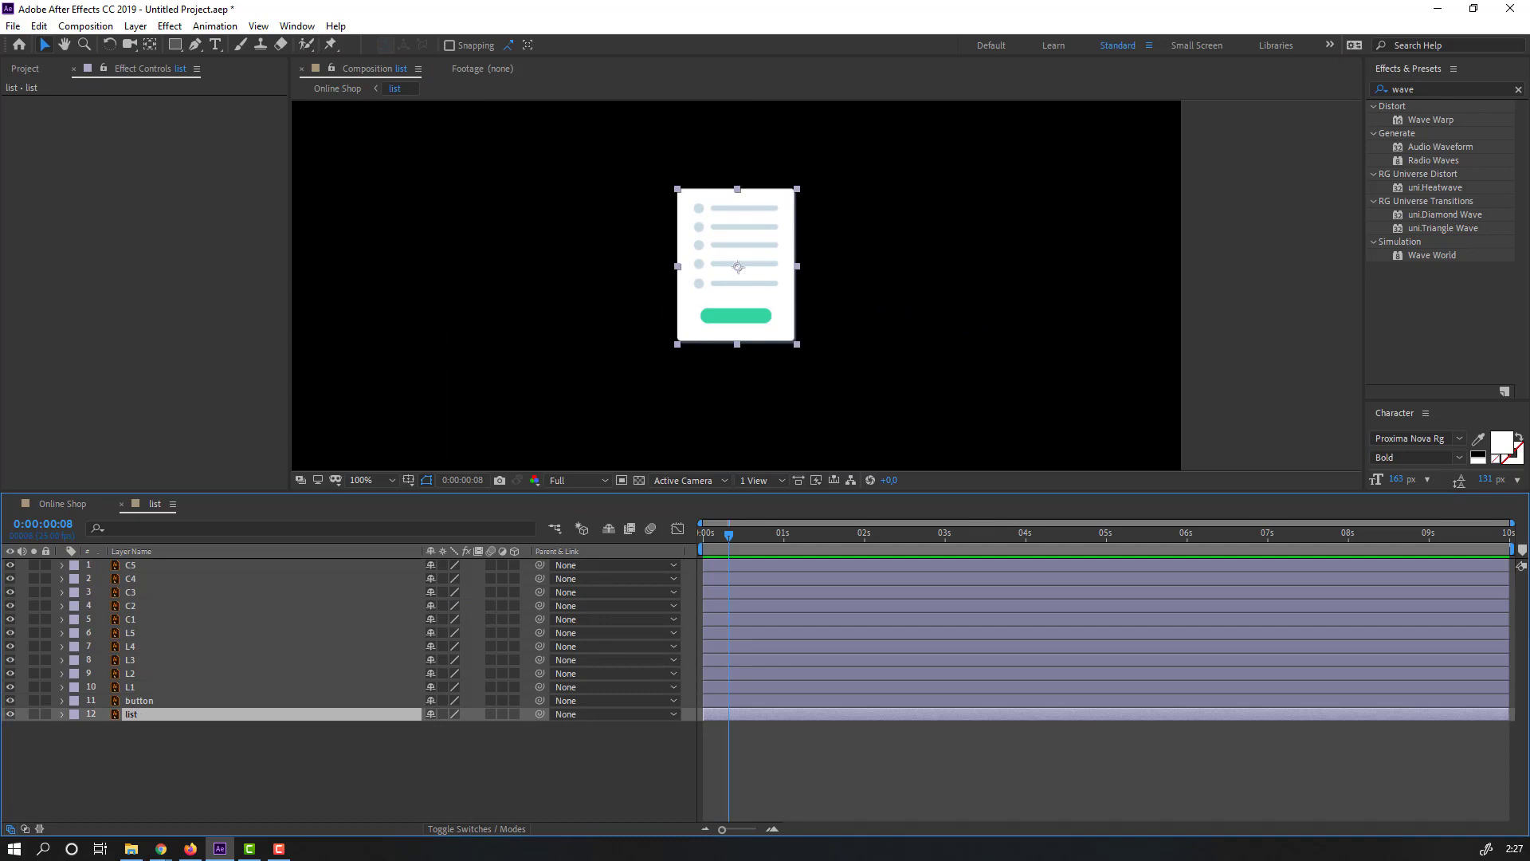
left_click_drag(0, 271, 1148, 325)
scroll(988, 606, "up", 3)
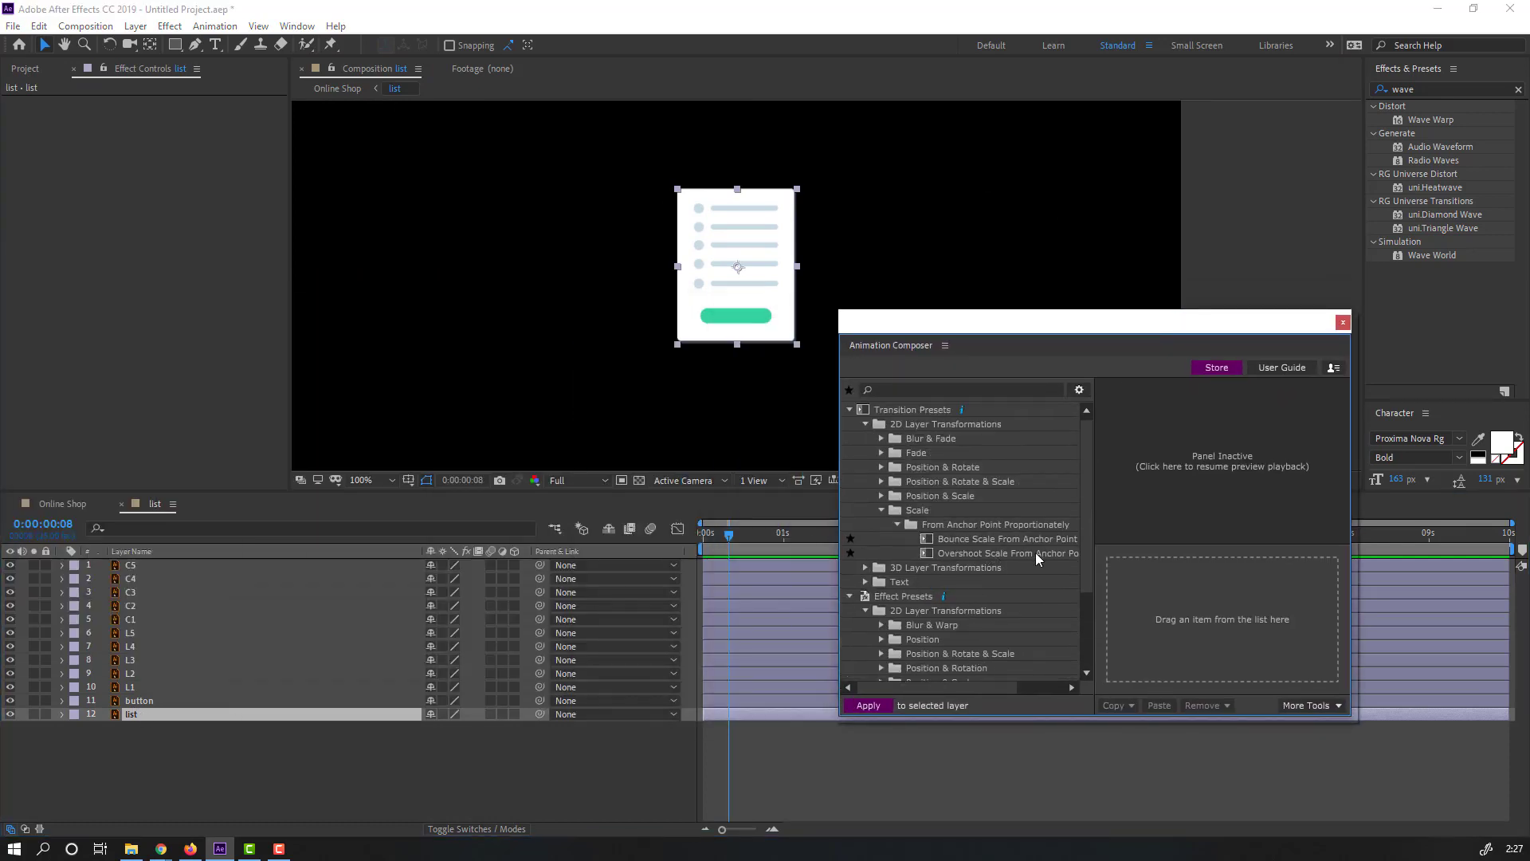
double_click(1035, 553)
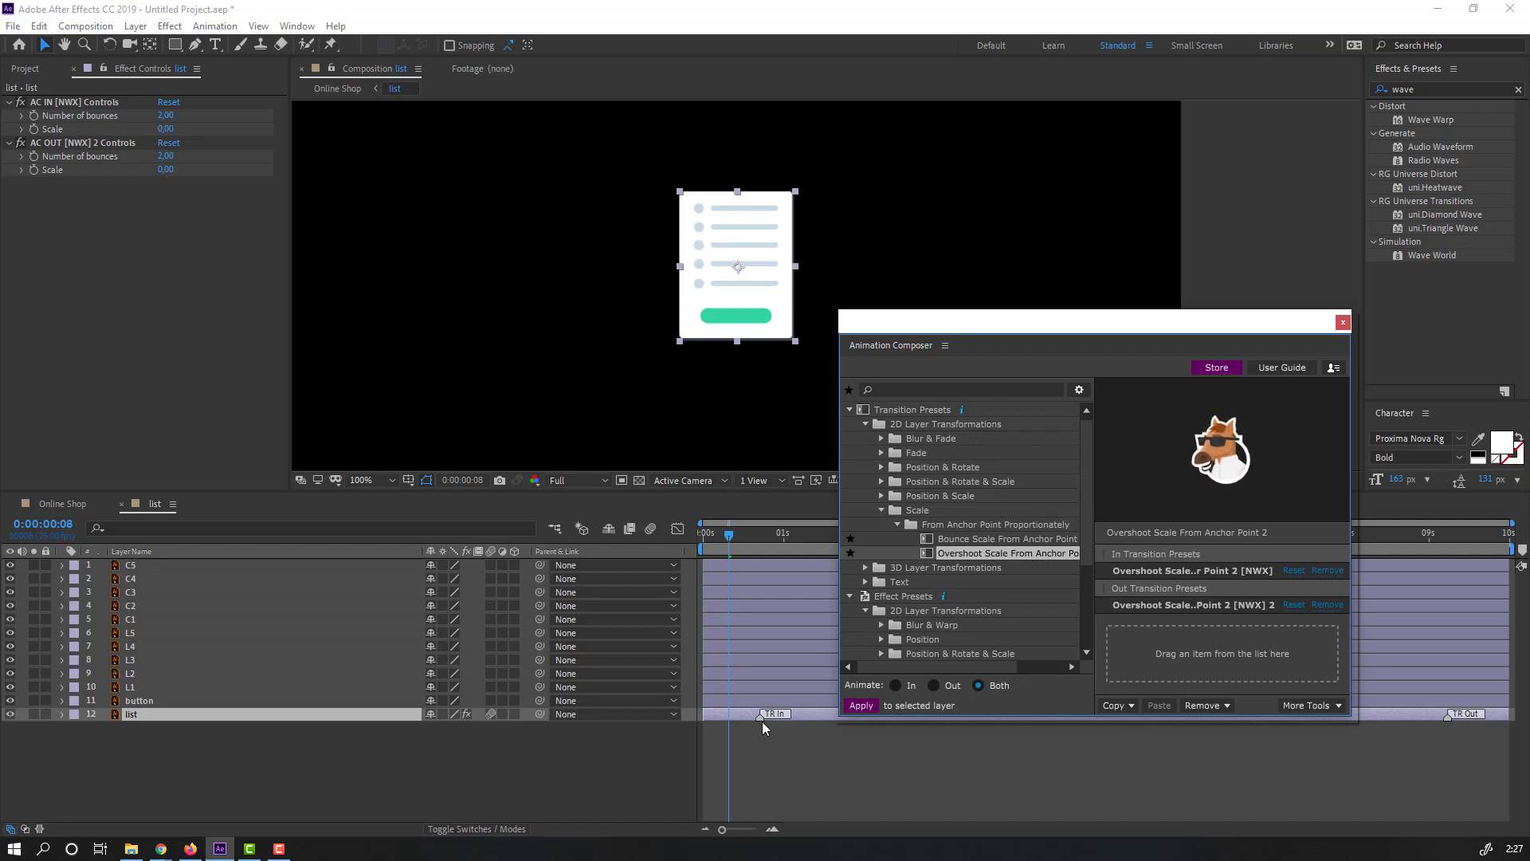
left_click_drag(762, 720, 810, 721)
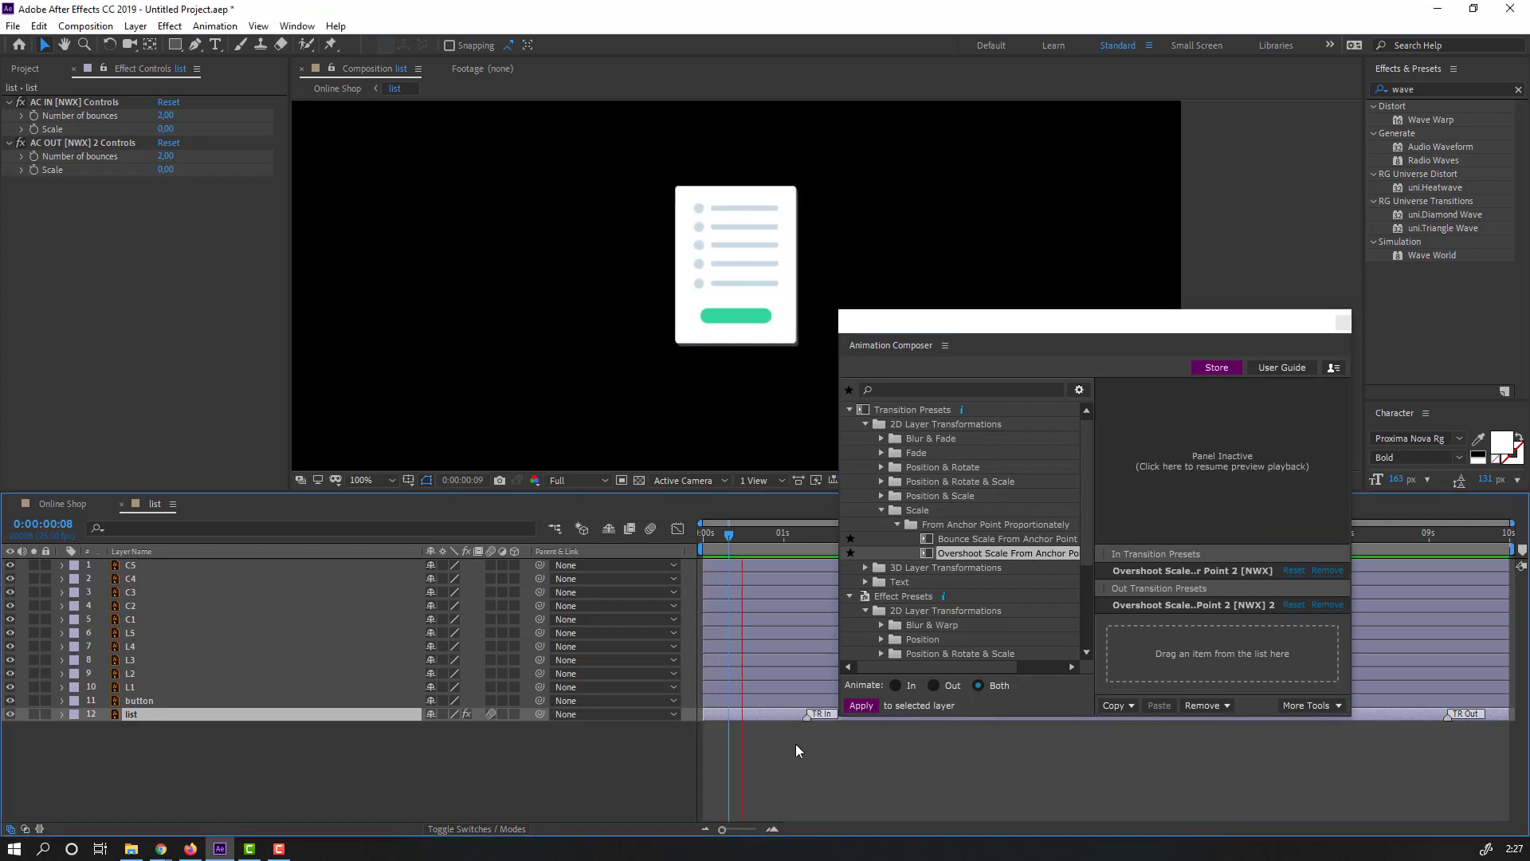
key("space")
Apply the Overshoot Scale From Anchor Point preset to layers C5 through C1 and move Animation Composer clear of the layer bars.
scroll(638, 294, "up", 1)
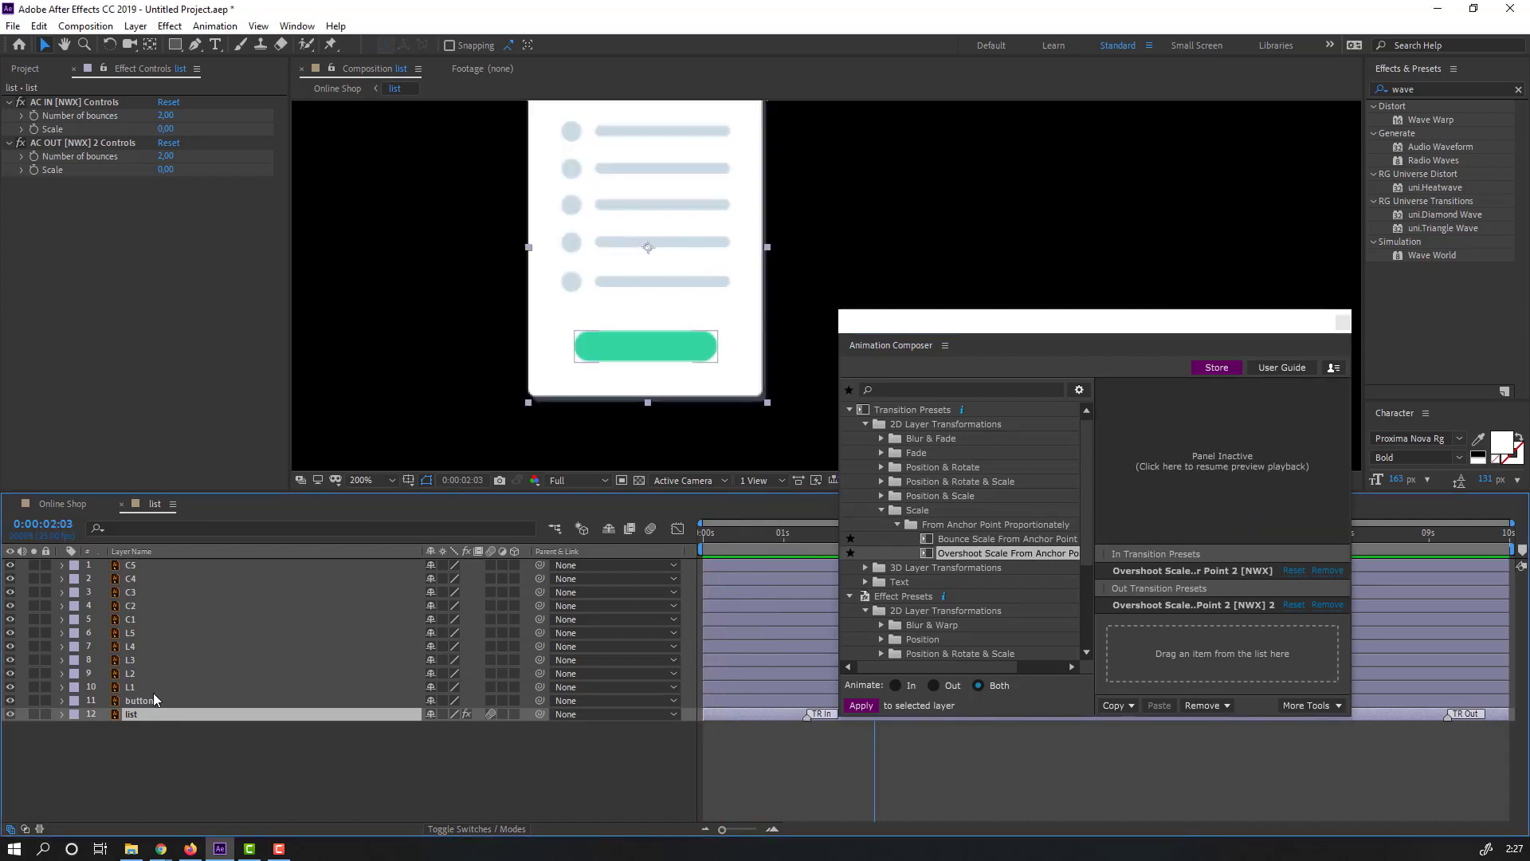
left_click(136, 567)
left_click(155, 622, "shift")
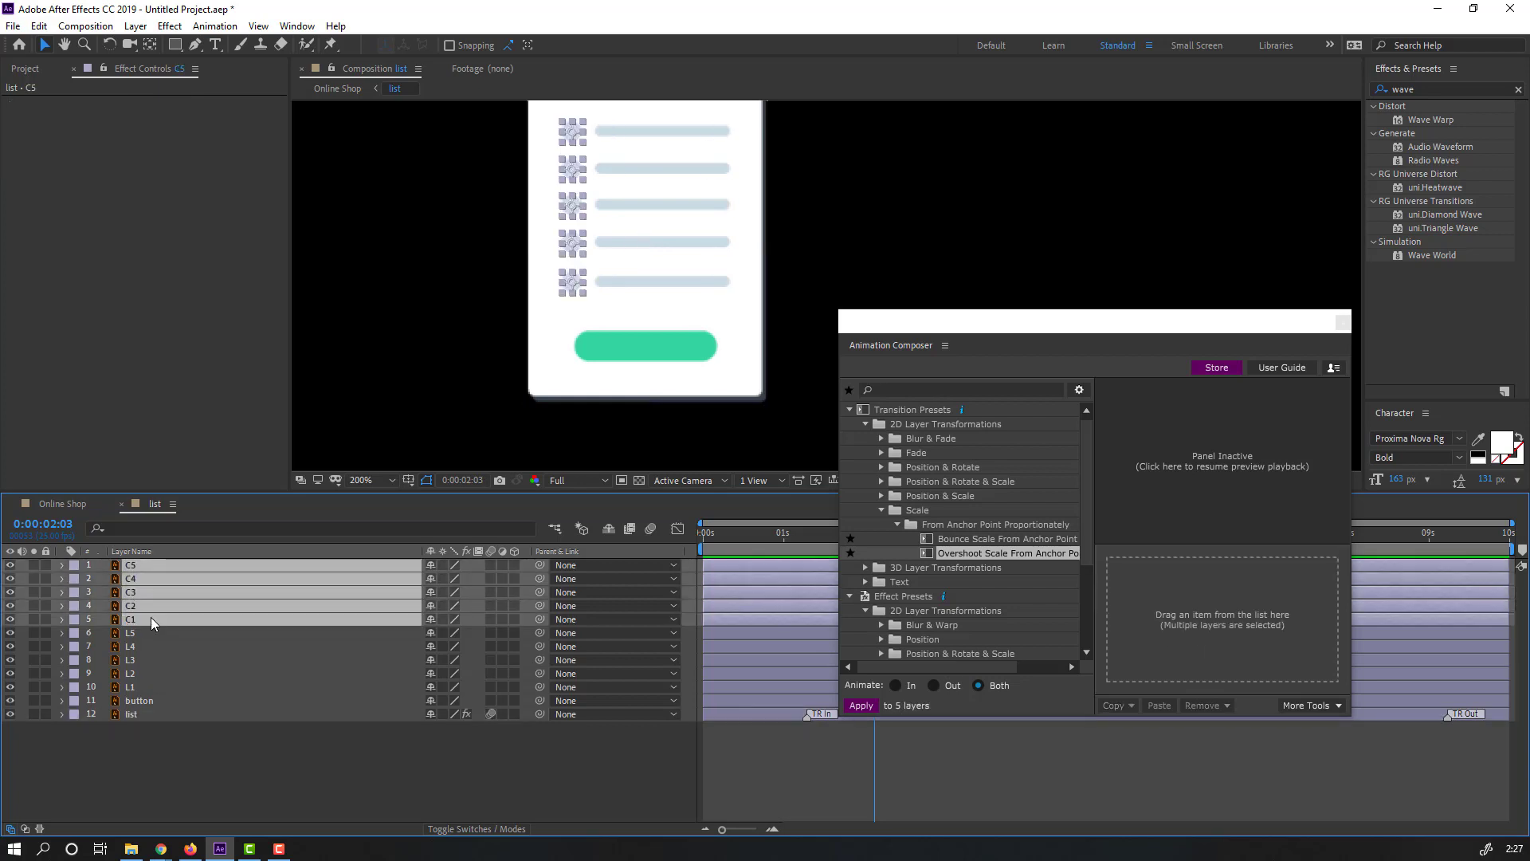
double_click(984, 556)
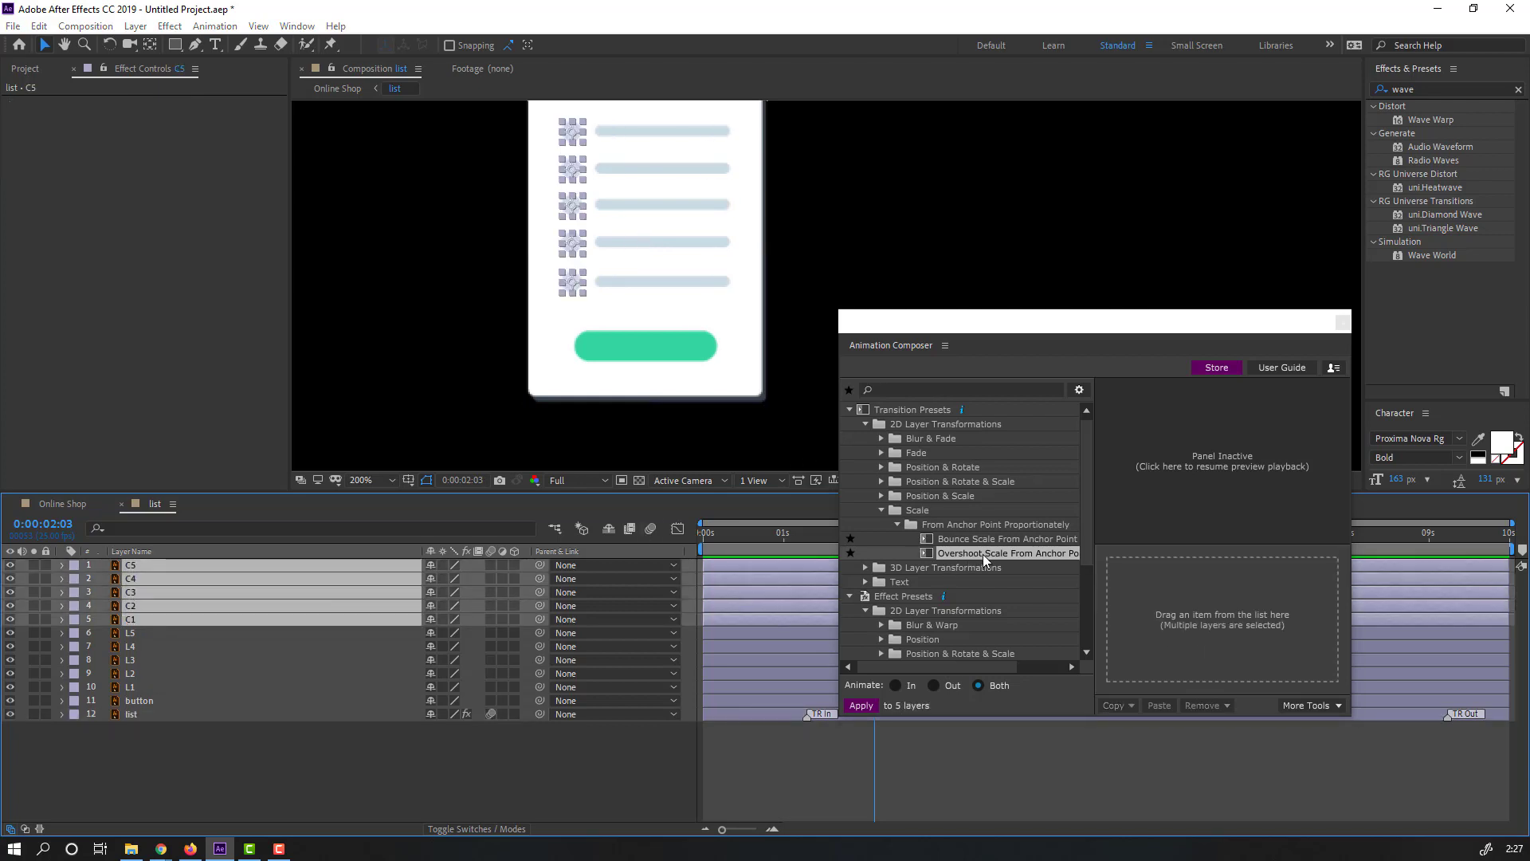
left_click_drag(1052, 341, 1092, 727)
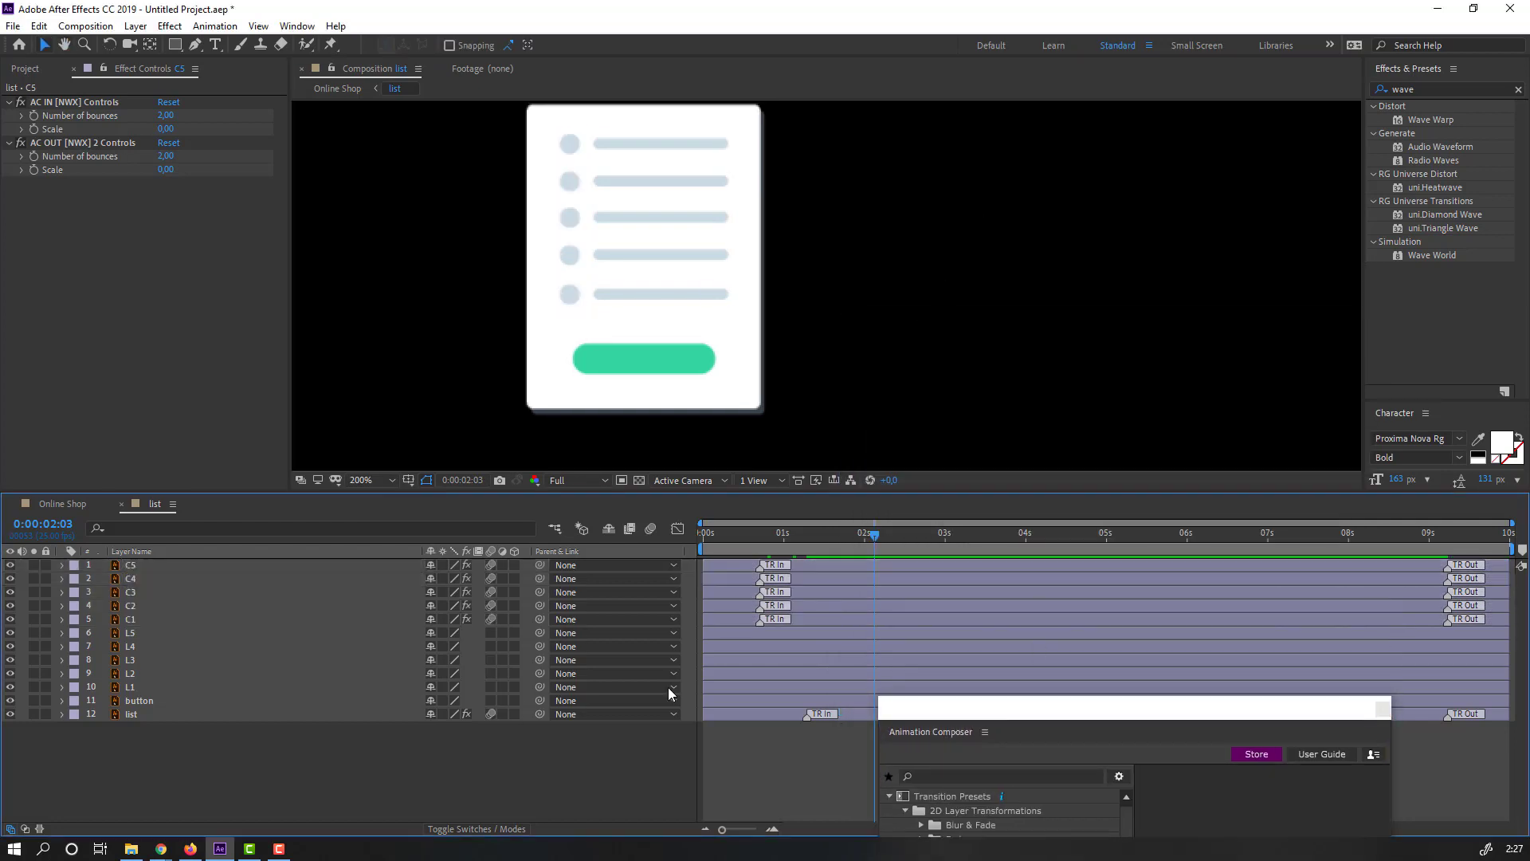
Delay layer C4 by two frames and layer C3 by four frames.
left_click(727, 611)
left_click(726, 564)
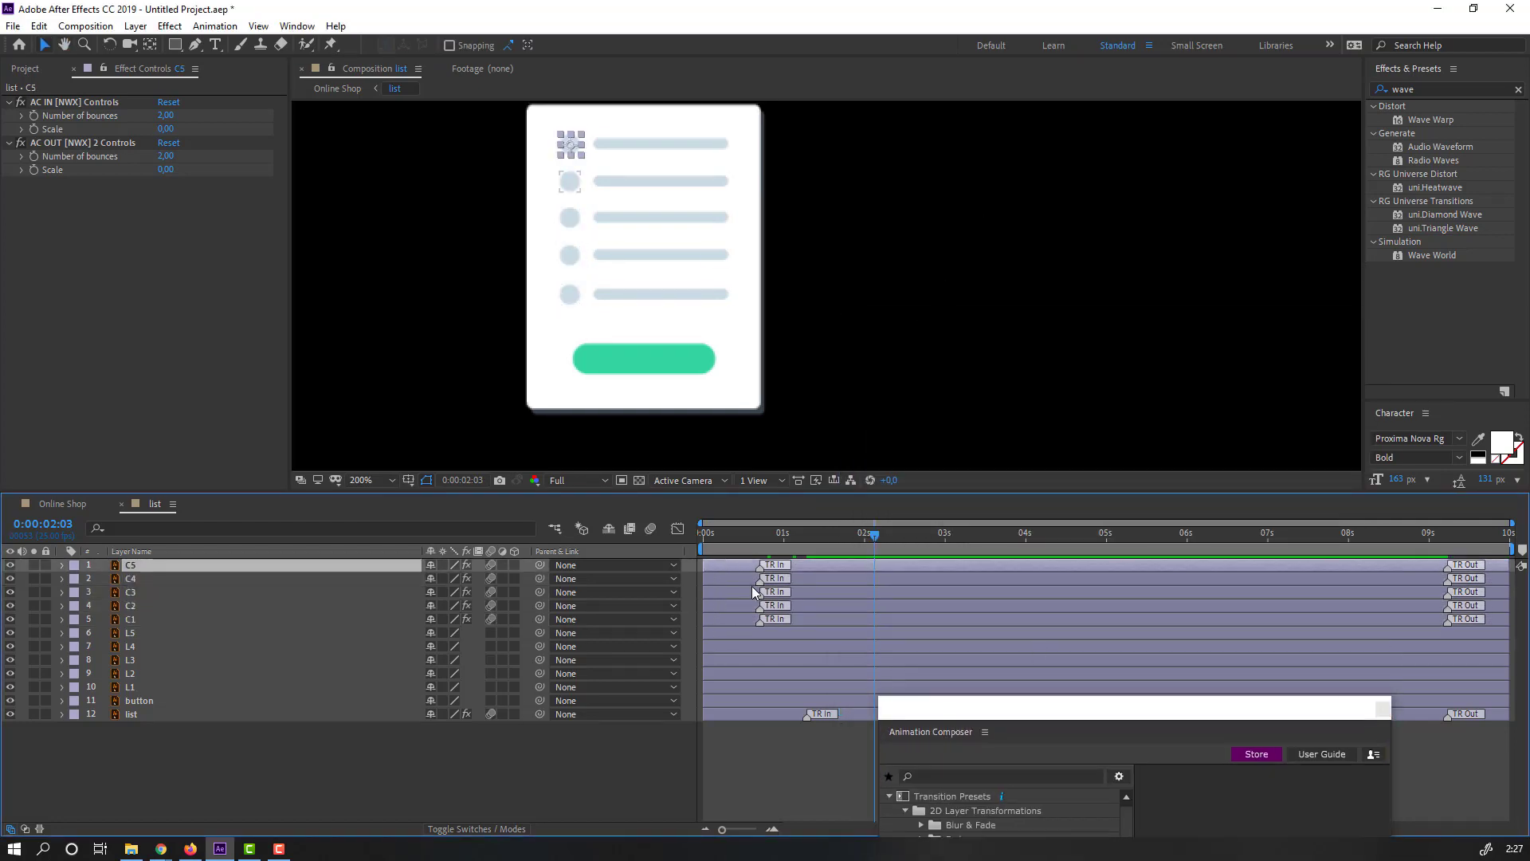
left_click(729, 577)
key("alt+Page_Down")
key("alt+Page_Down")
left_click(722, 591)
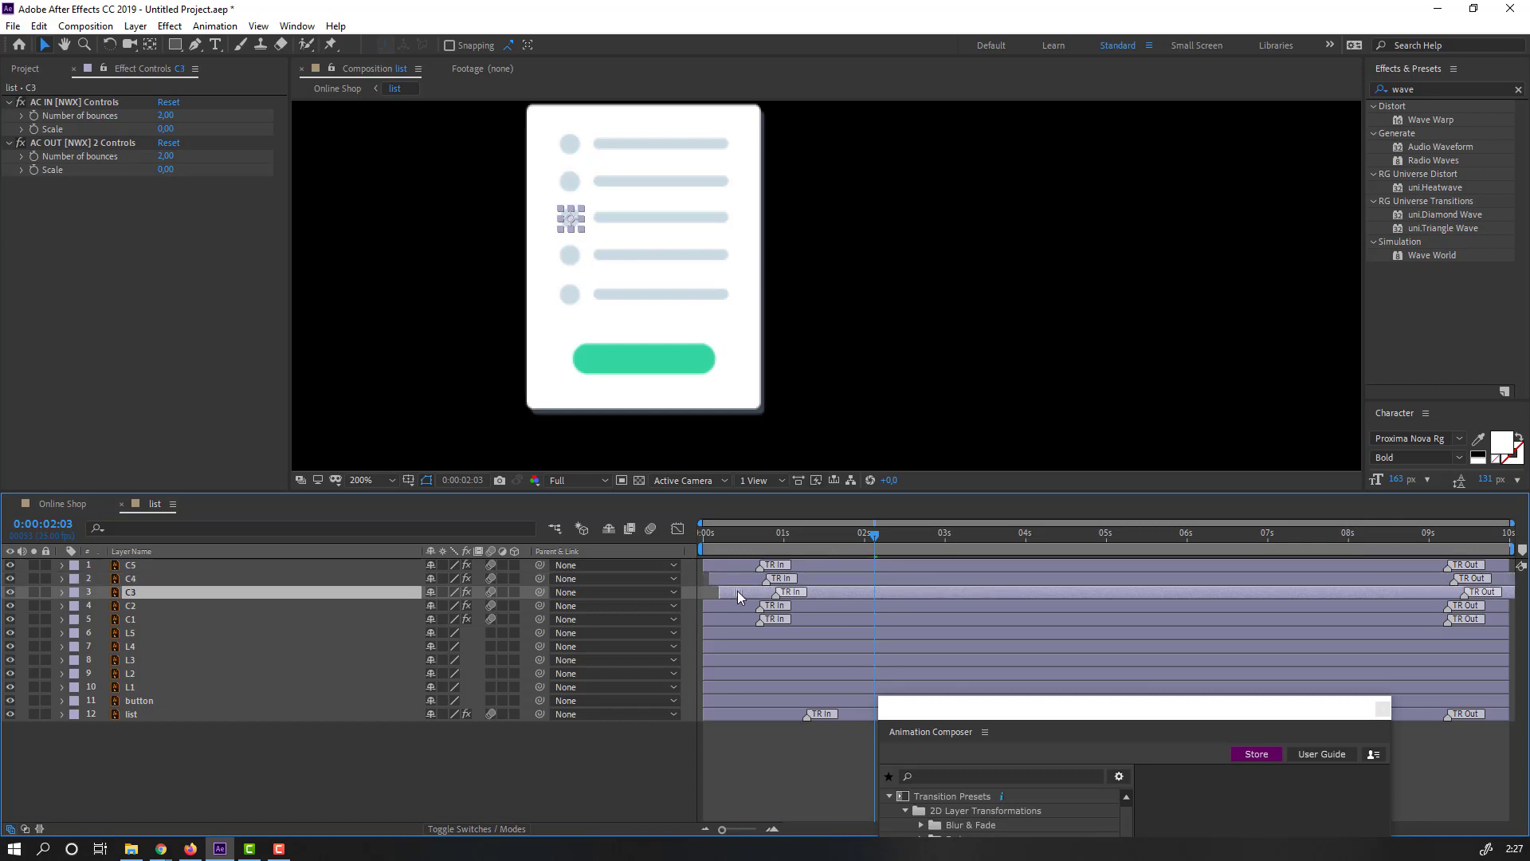
key("alt+Page_Down")
key("alt+Page_Down")
key("alt+Page_Down")
key("alt+Page_Down")
Delay layer C2 by six frames and layer C1 by eight frames.
left_click(738, 604)
key("alt+Page_Down")
key("alt+Page_Down")
key("alt+Page_Down")
key("alt+Page_Down")
key("alt+Page_Down")
key("alt+Page_Down")
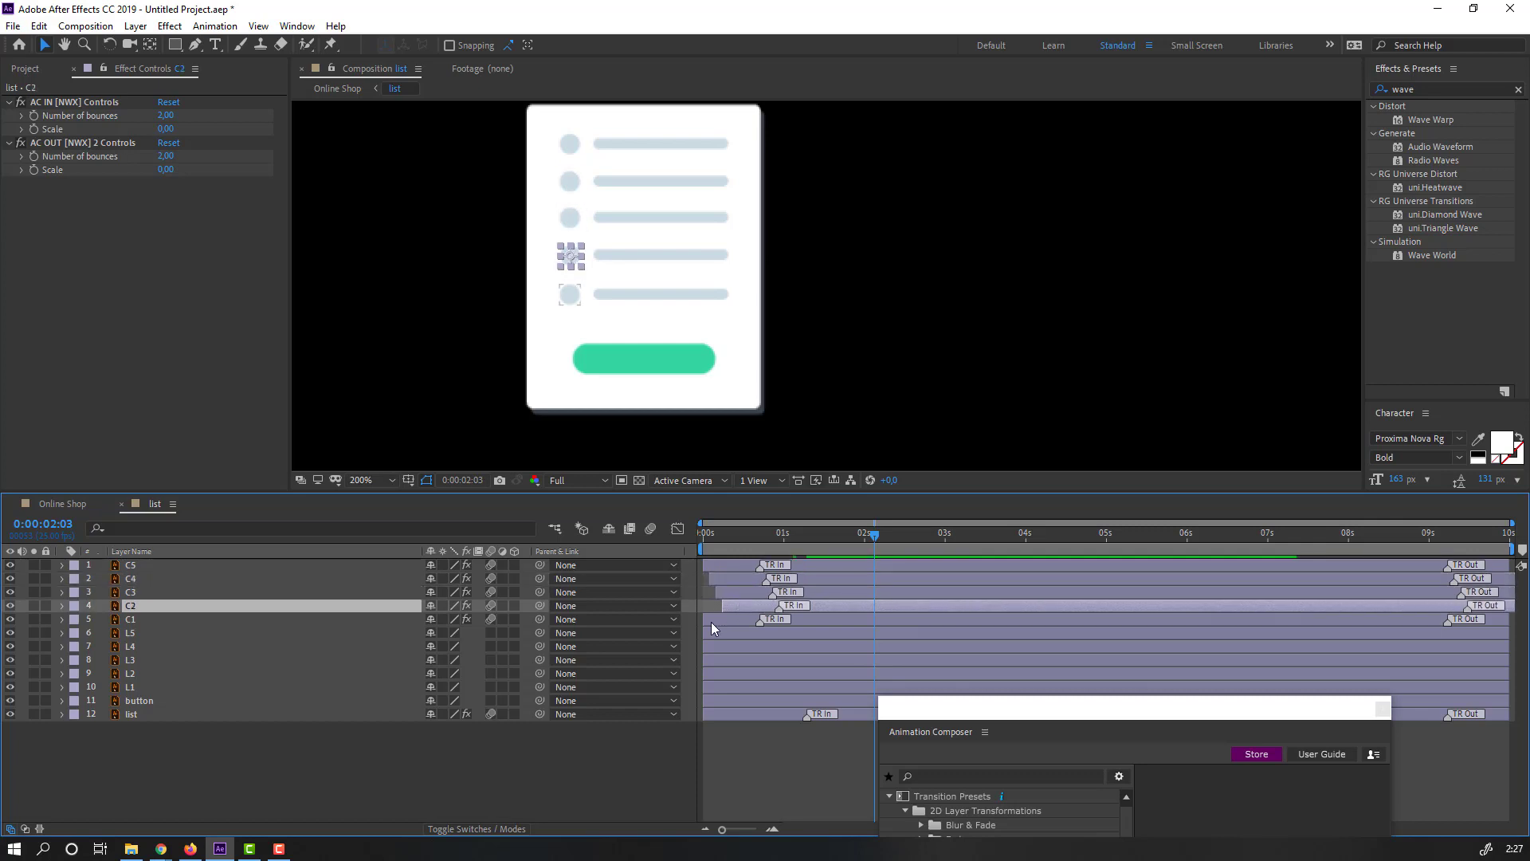
left_click(738, 619)
key("alt+Page_Down")
key("alt+Page_Down")
key("alt+Page_Down")
key("alt+Page_Down")
key("alt+Page_Down")
key("alt+Page_Down")
key("alt+Page_Down")
key("alt+Page_Down")
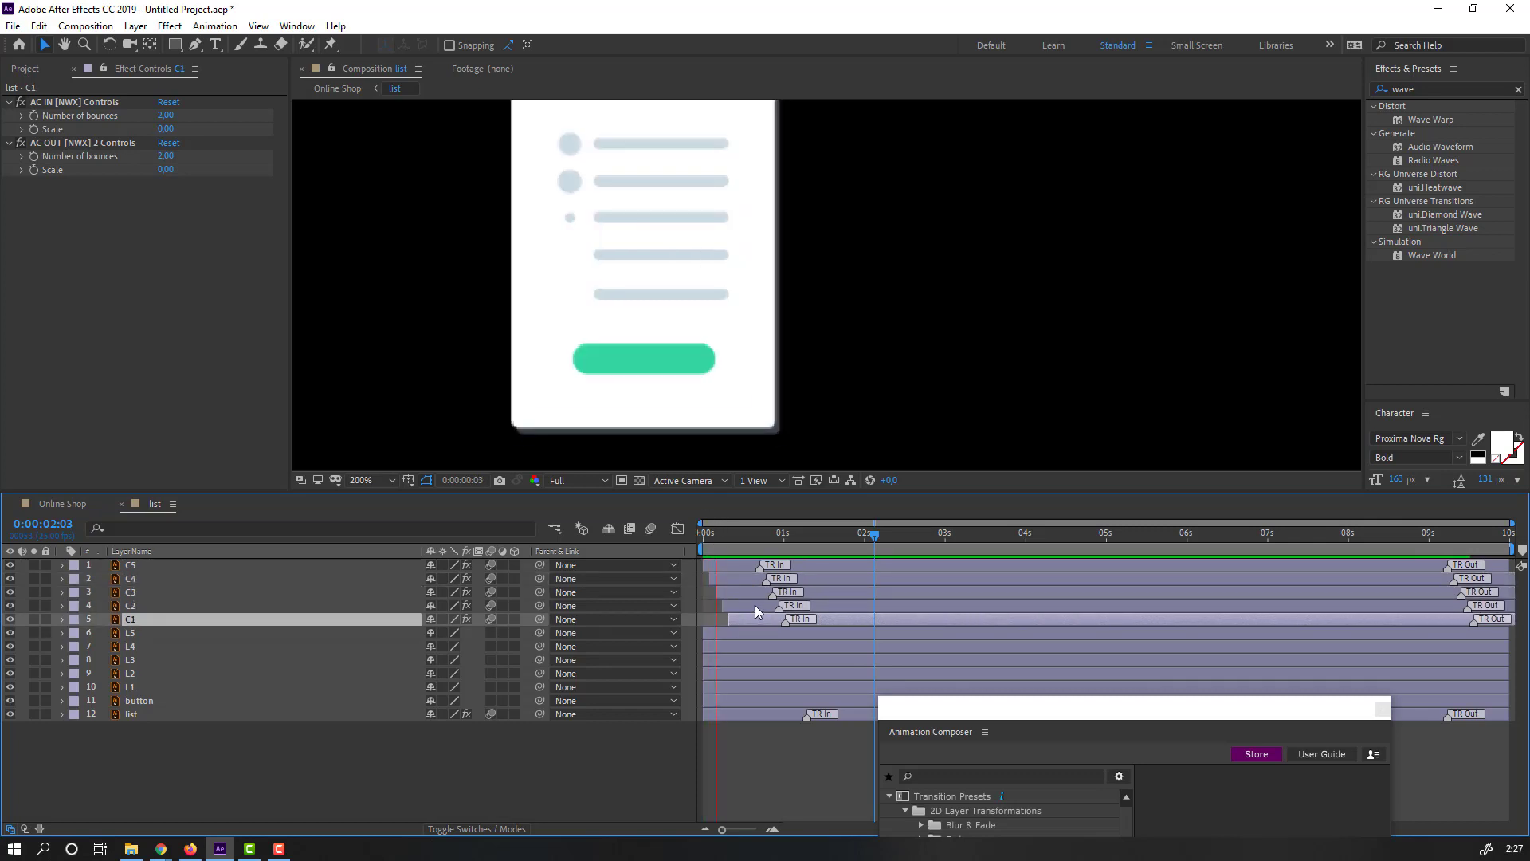
Lengthen the TR In transitions of C5 through C1 and space their layer starts about 0.25 seconds apart, then preview.
mouse_move(789, 620)
left_mouse_down()
mouse_move(821, 620)
mouse_move(797, 609)
left_mouse_up()
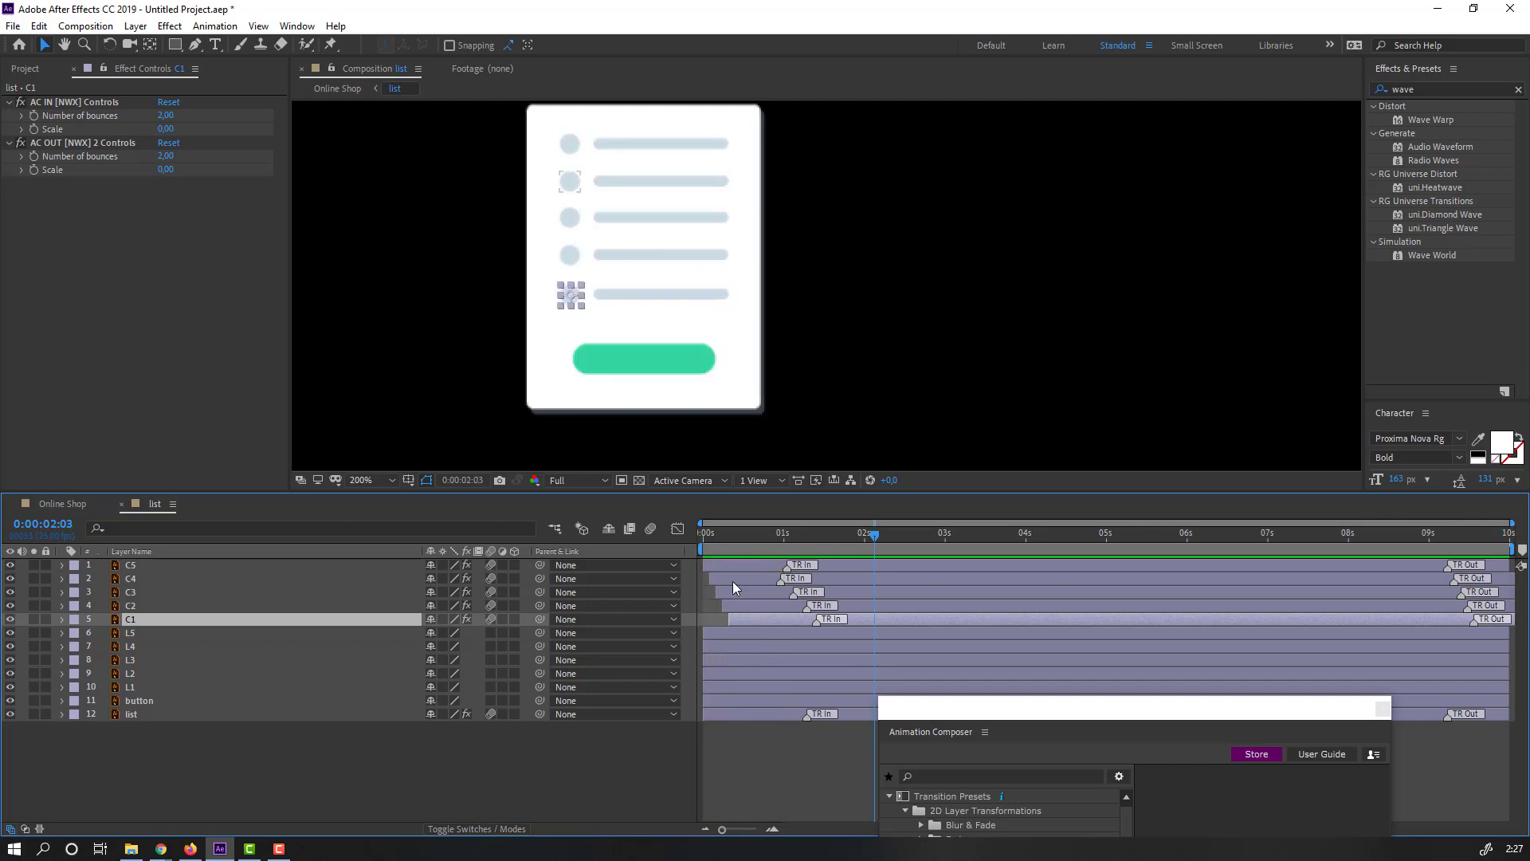
left_click_drag(733, 581, 821, 619)
key("space")
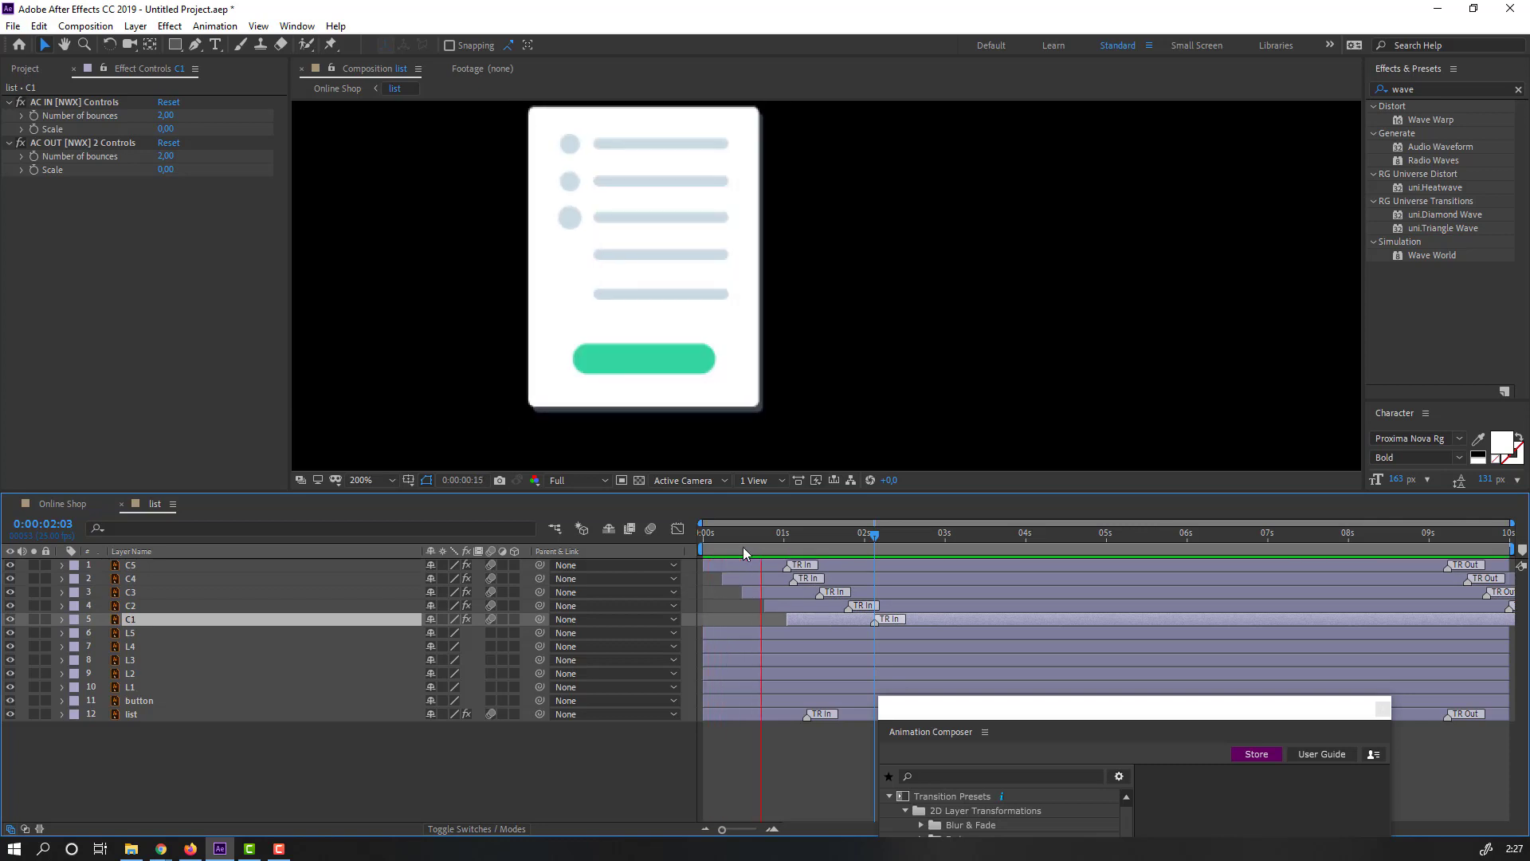
Shift layers C5 through C1 together so C5 starts at about 0.35 seconds, then preview the list animation.
scroll(467, 314, "down", 1)
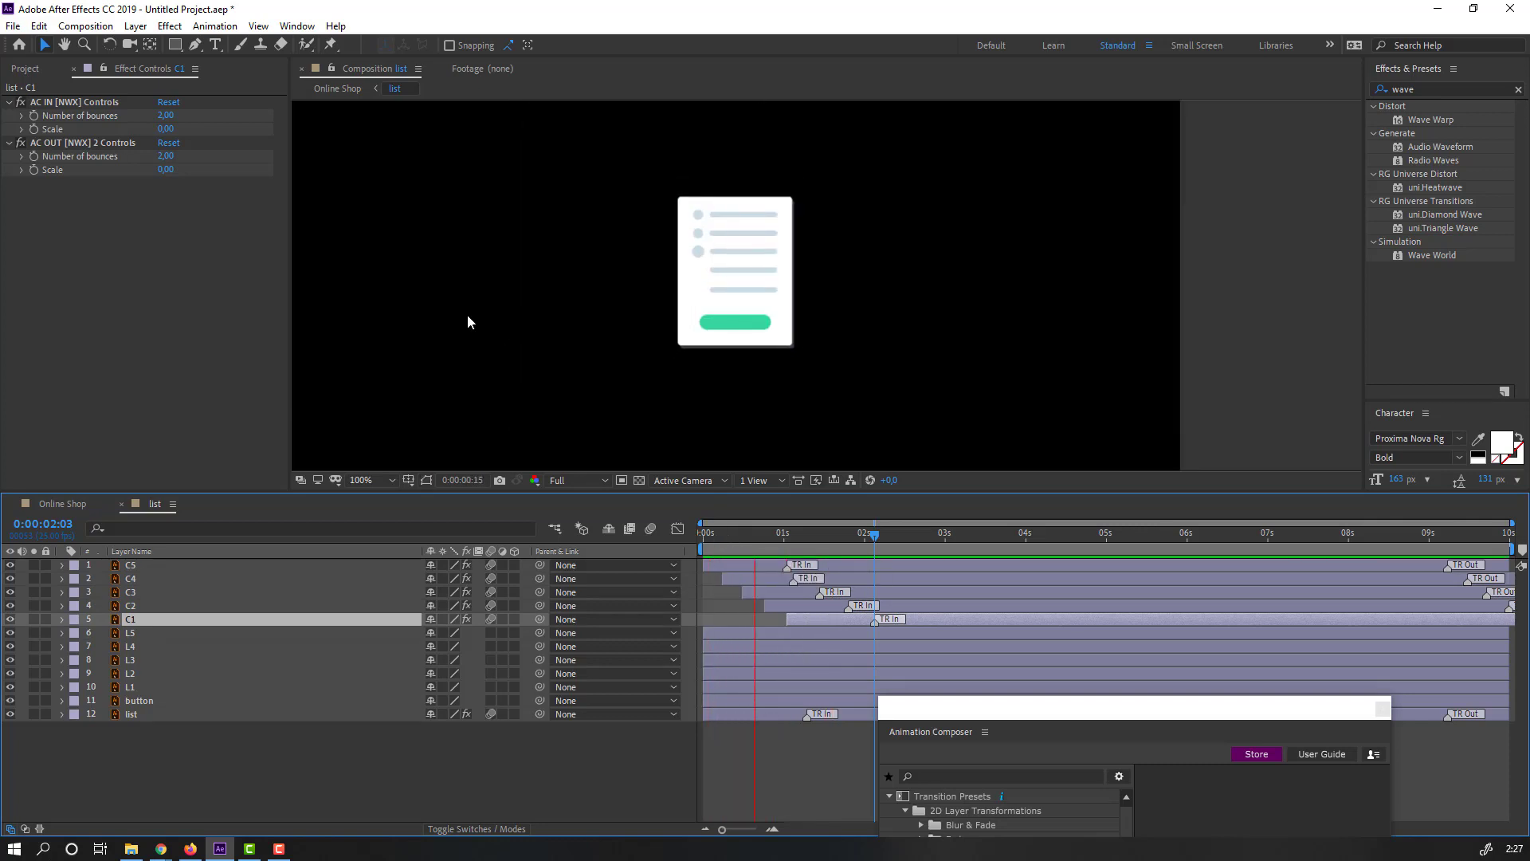
left_click(730, 567)
left_click(802, 620, "shift")
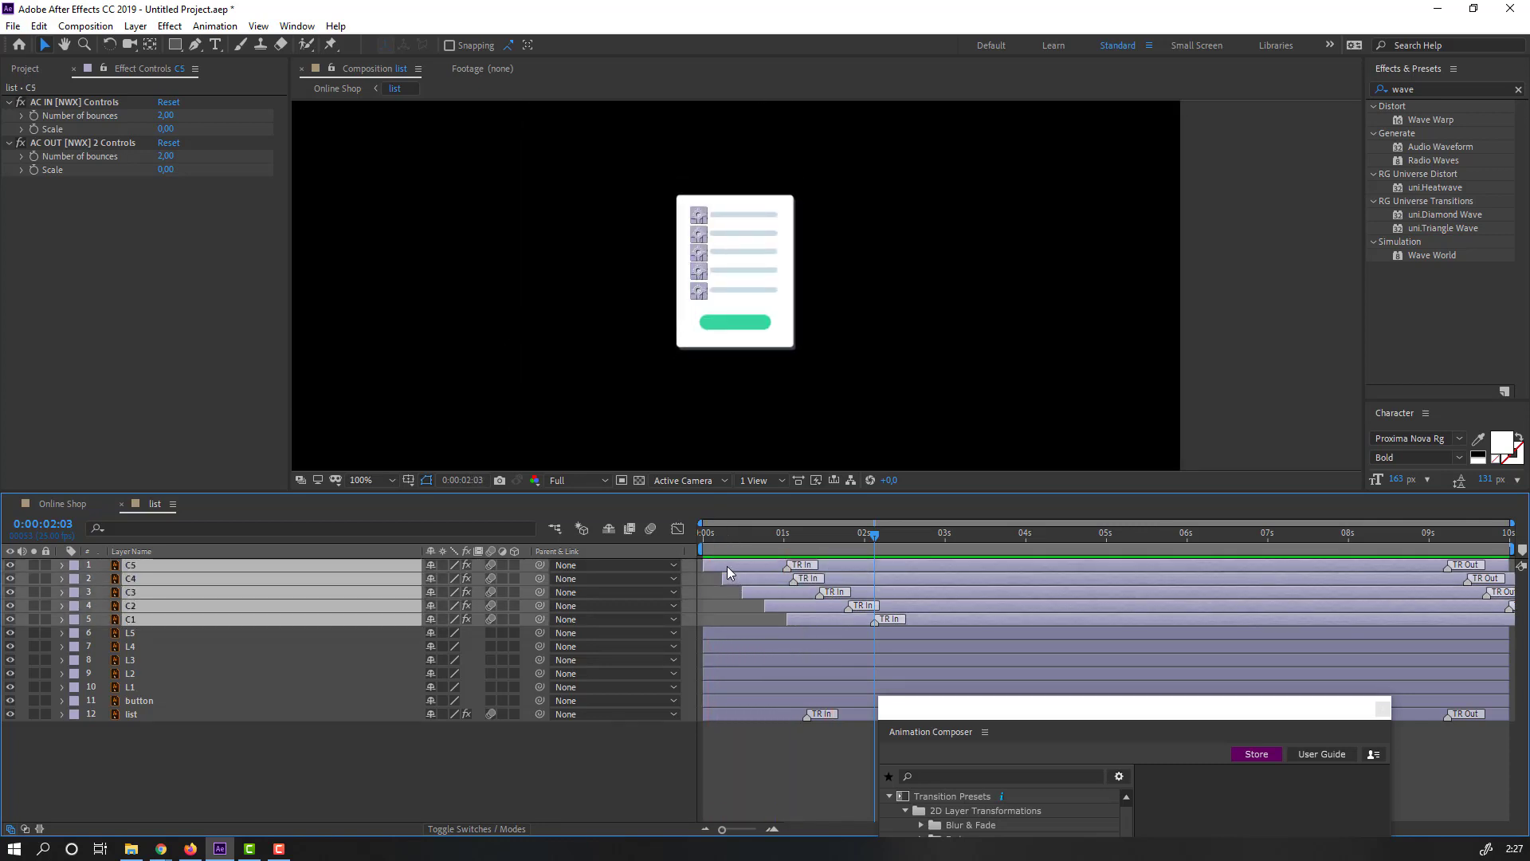
left_click_drag(727, 566, 756, 566)
key("space")
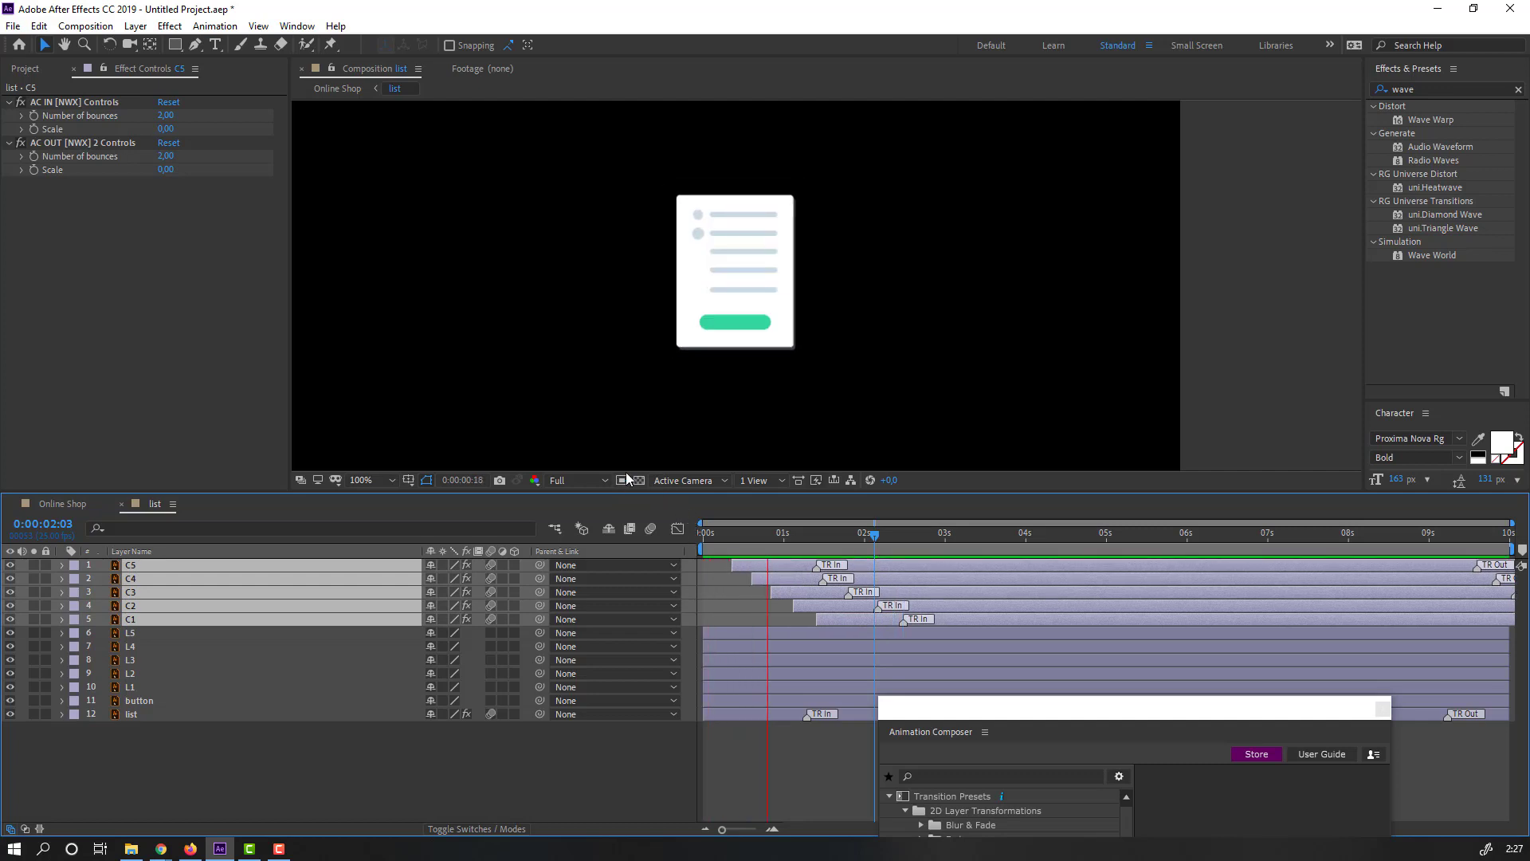
Move the anchor point of the L5 line to its left end with the Pan Behind tool.
left_click(793, 532)
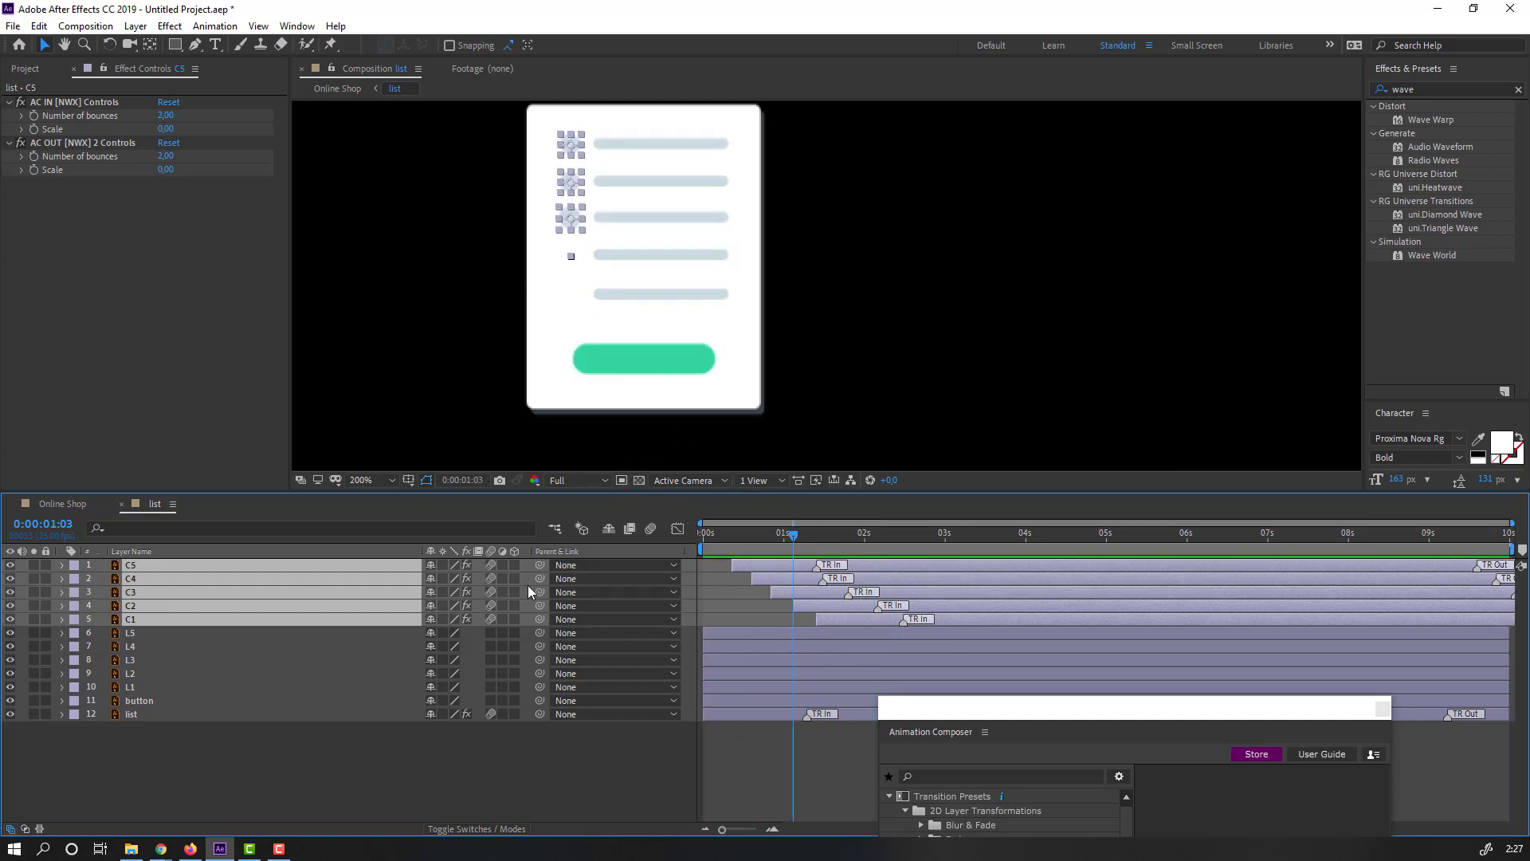
left_click(132, 647)
left_click(132, 633)
scroll(624, 298, "up", 2)
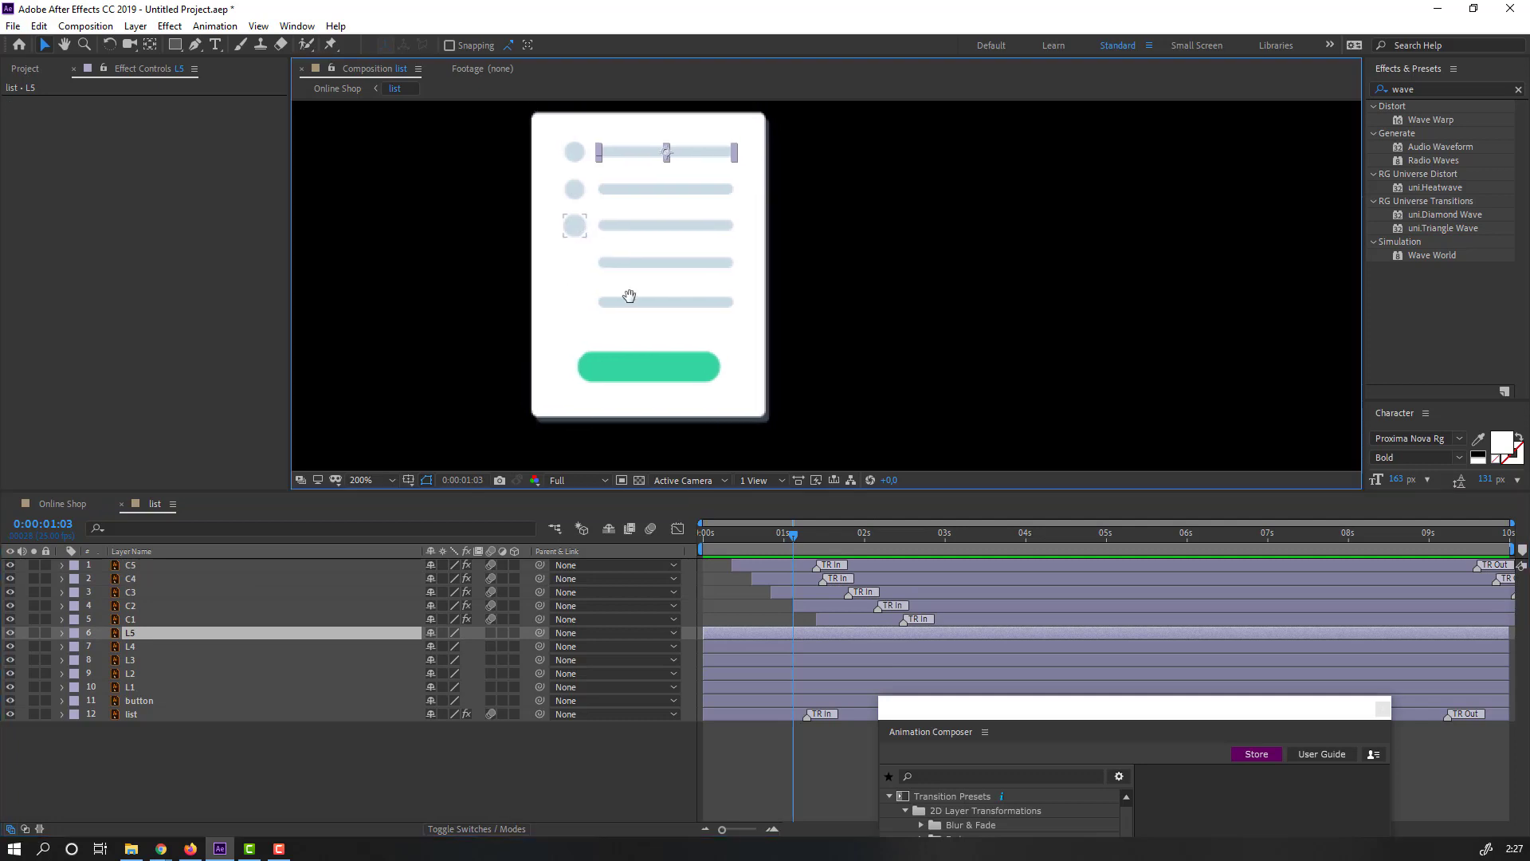
left_click(153, 47)
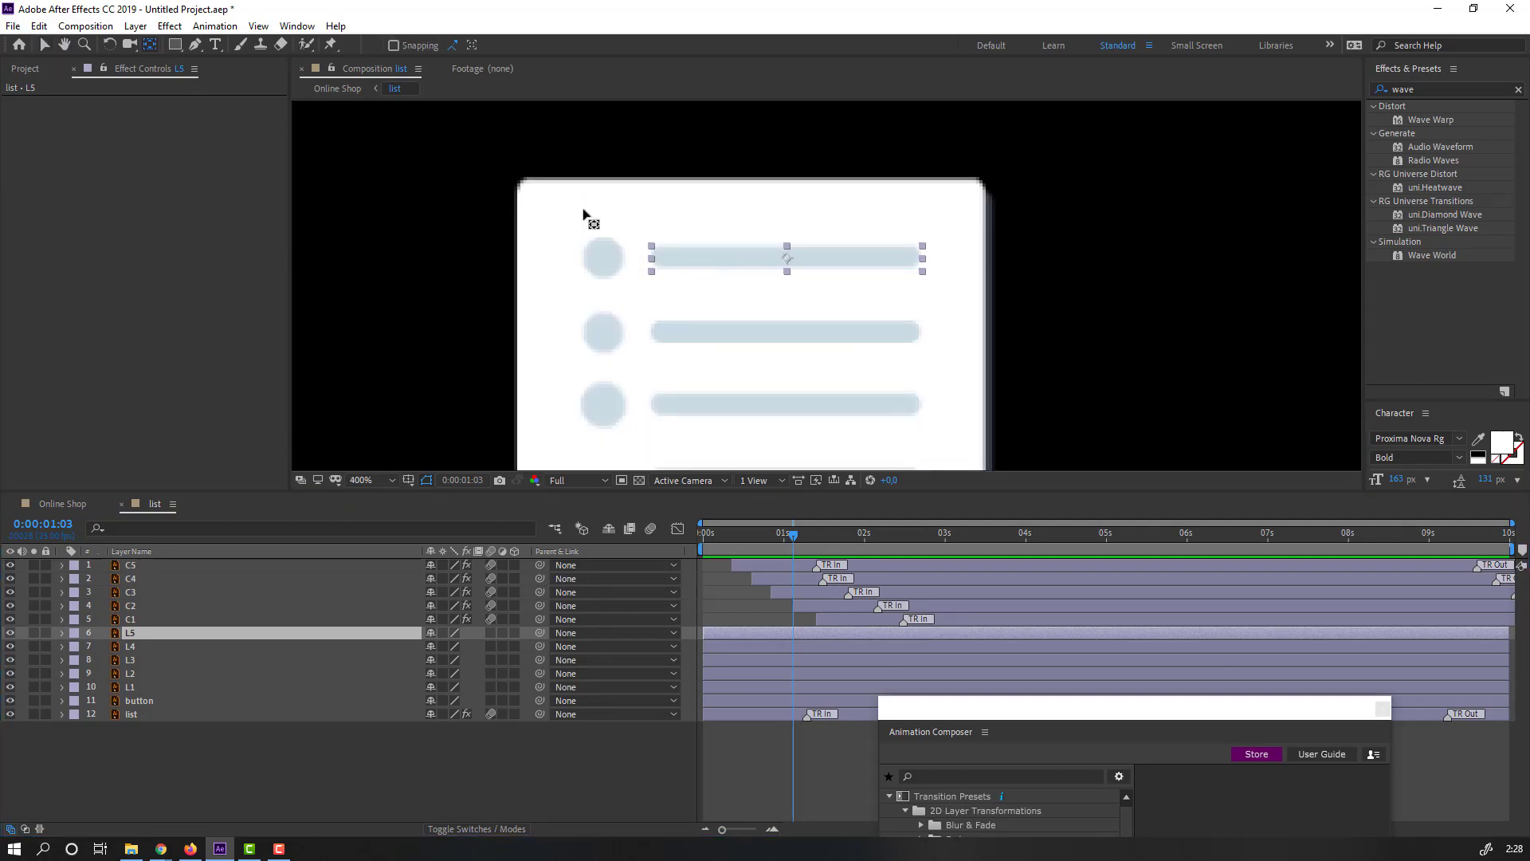
left_click_drag(786, 260, 665, 261)
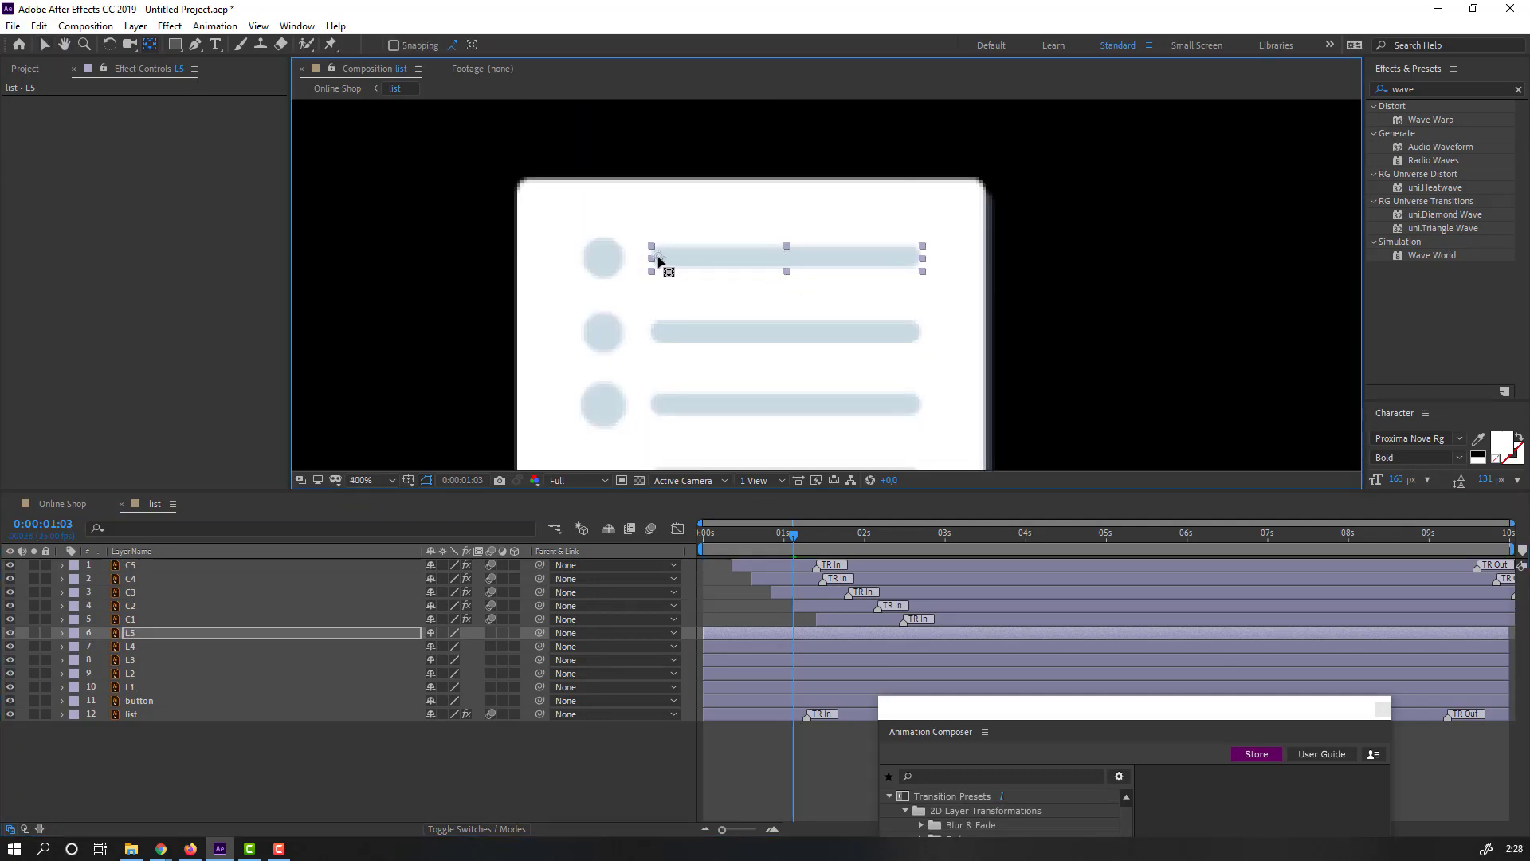
Move the anchor points of the L4, L3 and L2 lines to their left ends.
left_click_drag(700, 320, 691, 272)
left_click(682, 271)
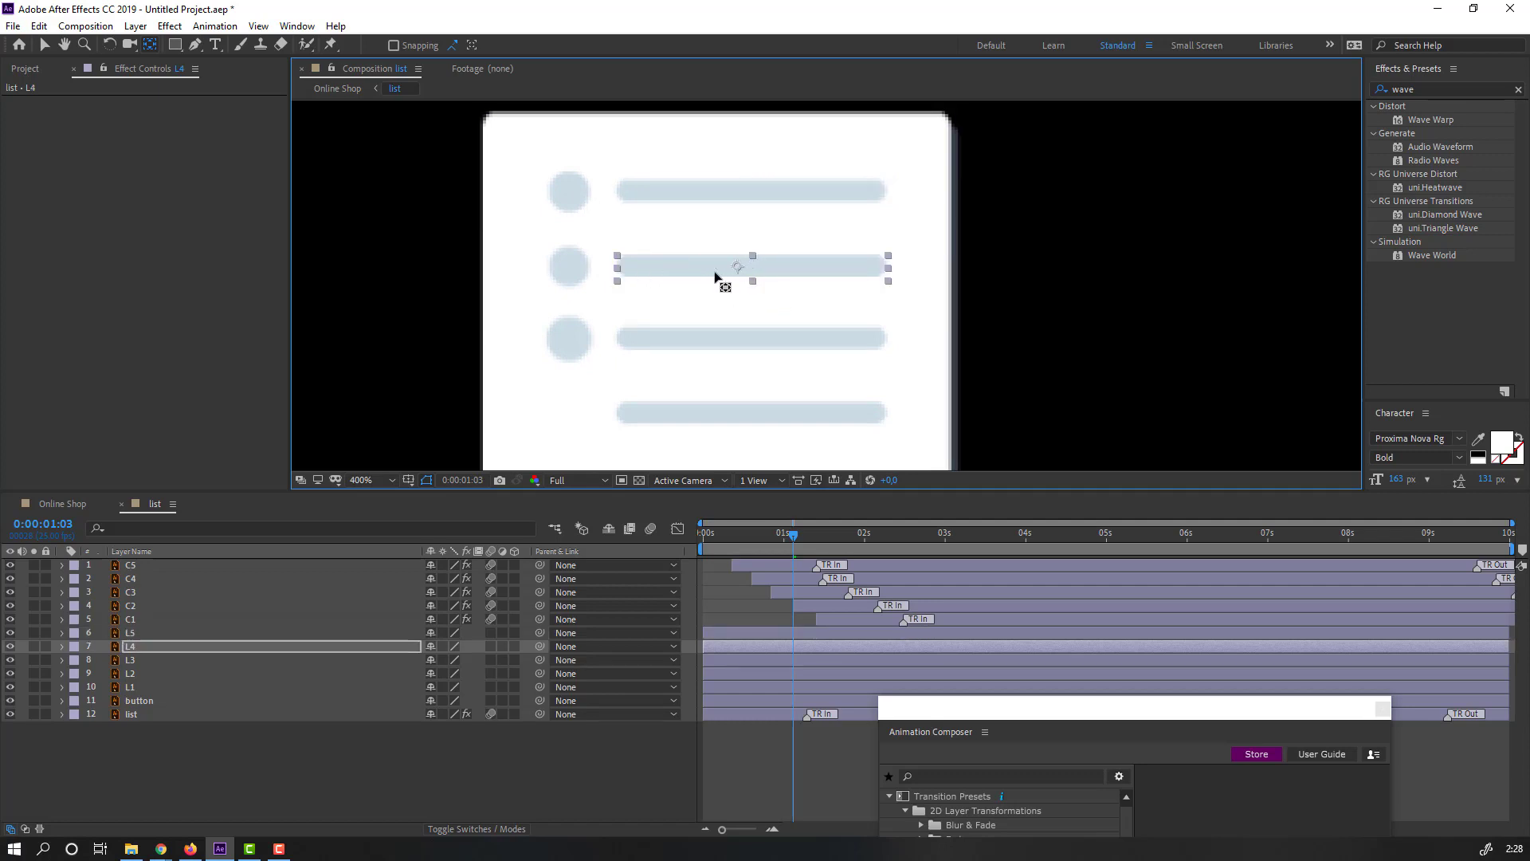
left_click_drag(666, 301, 647, 227)
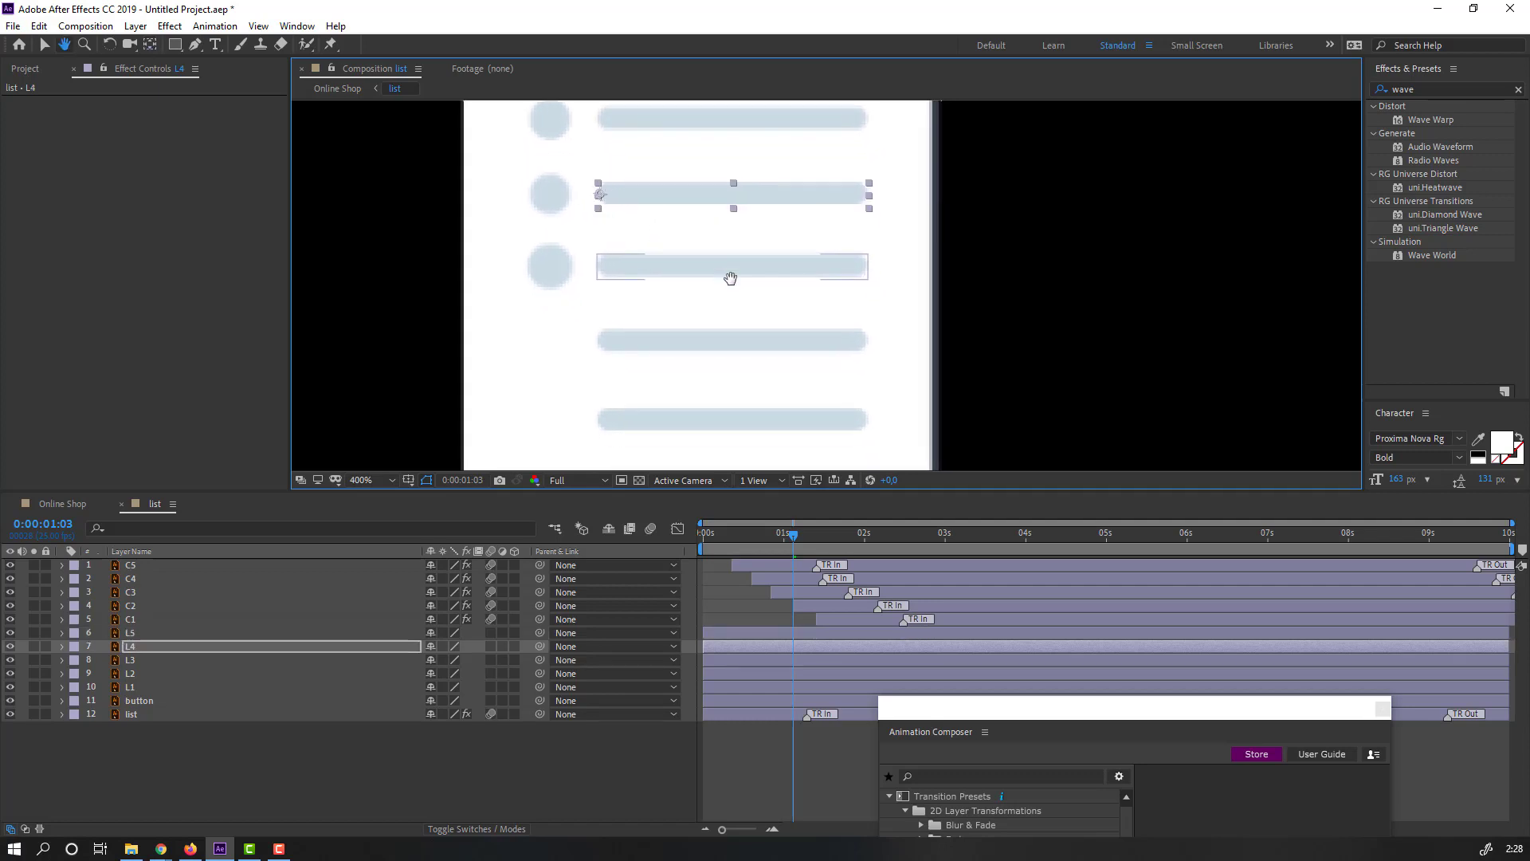
left_click(738, 275)
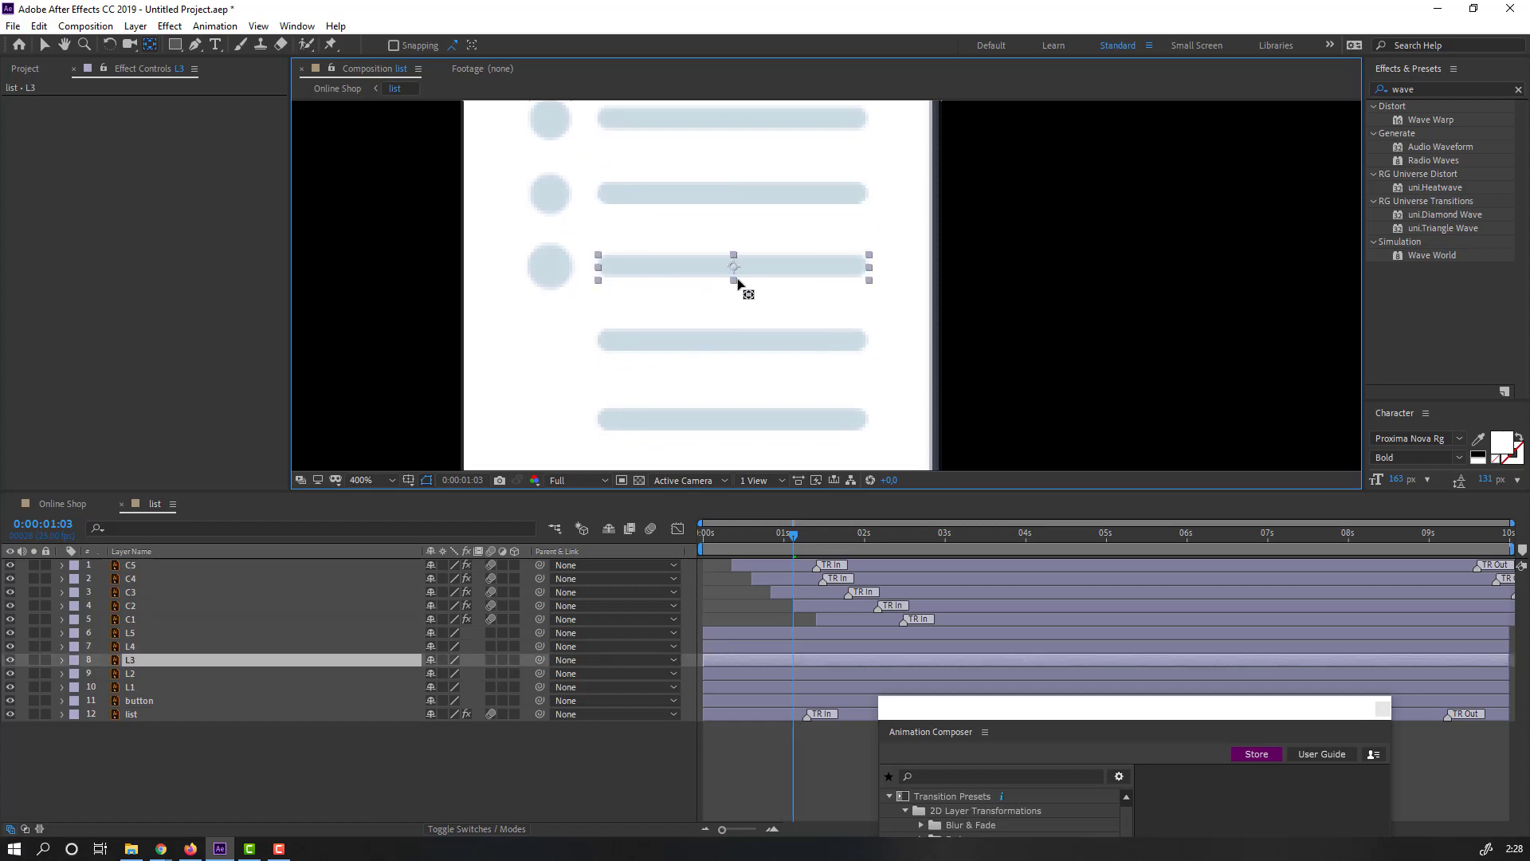
left_click_drag(734, 275, 703, 275)
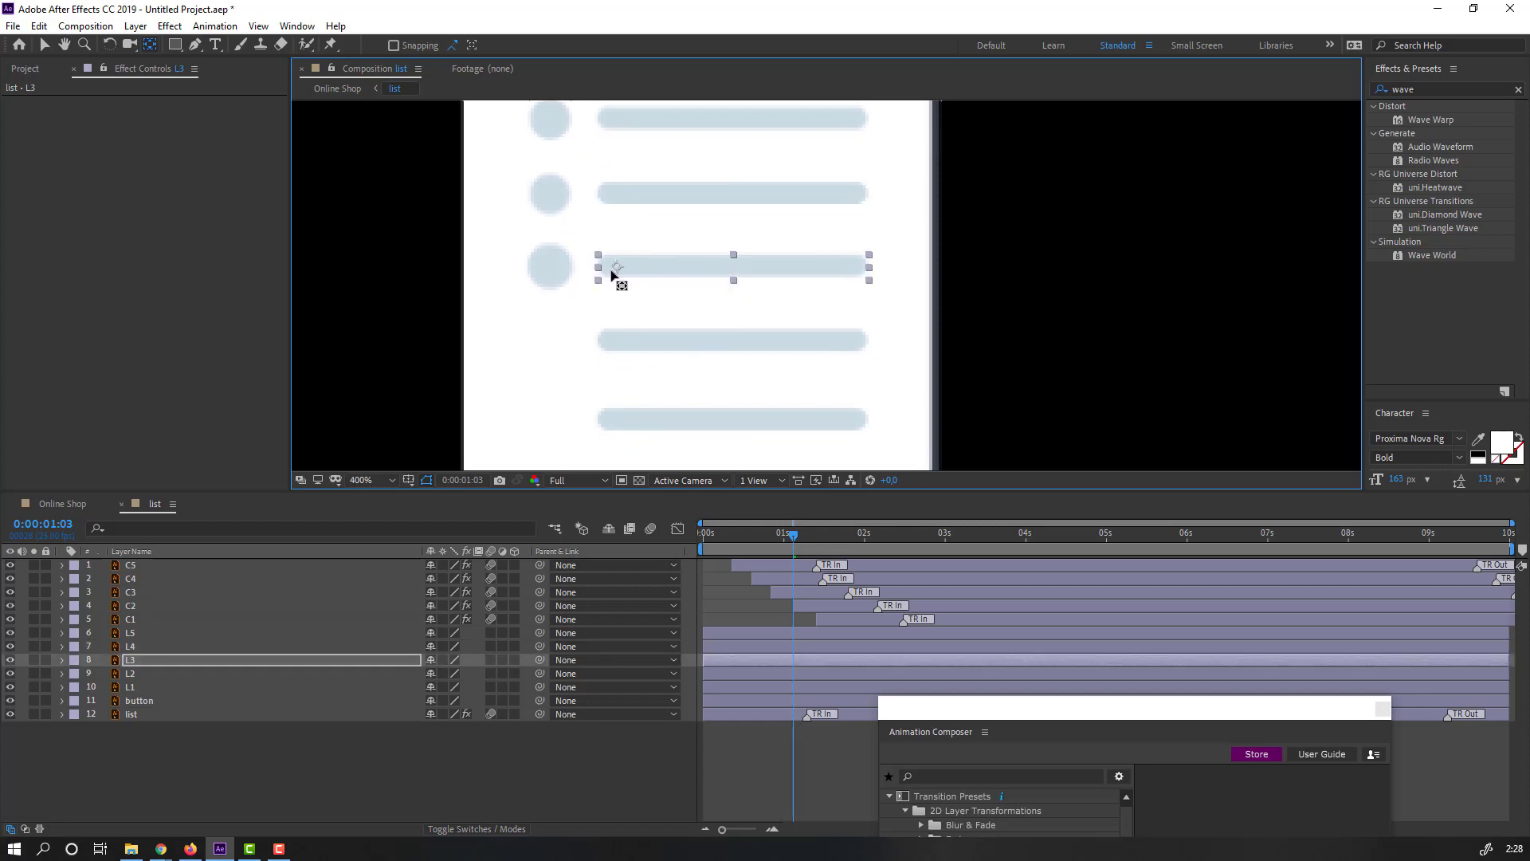
left_click(734, 342)
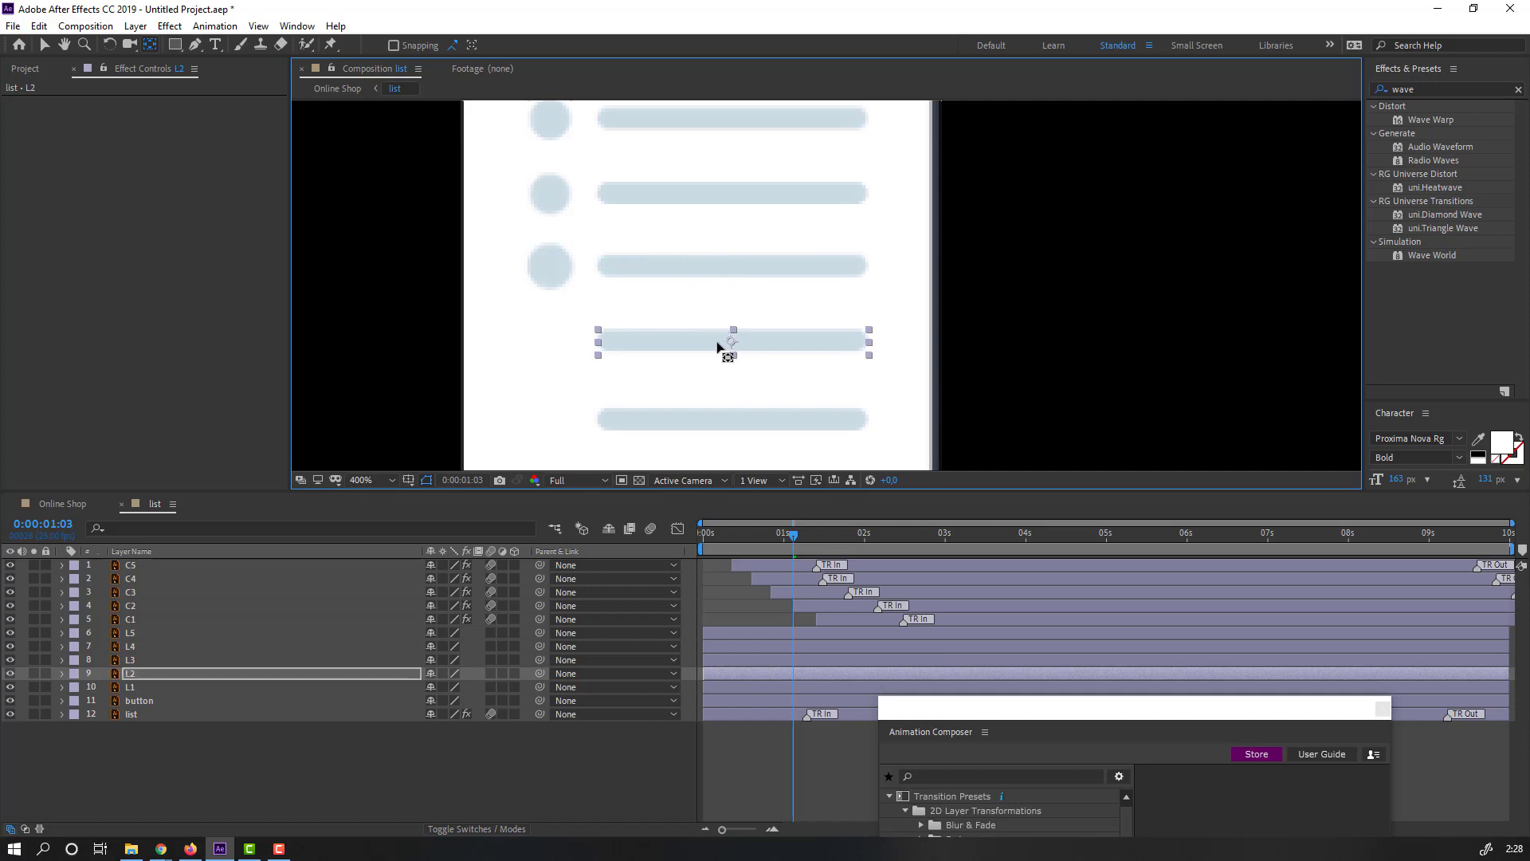
scroll(709, 383, "down", 2)
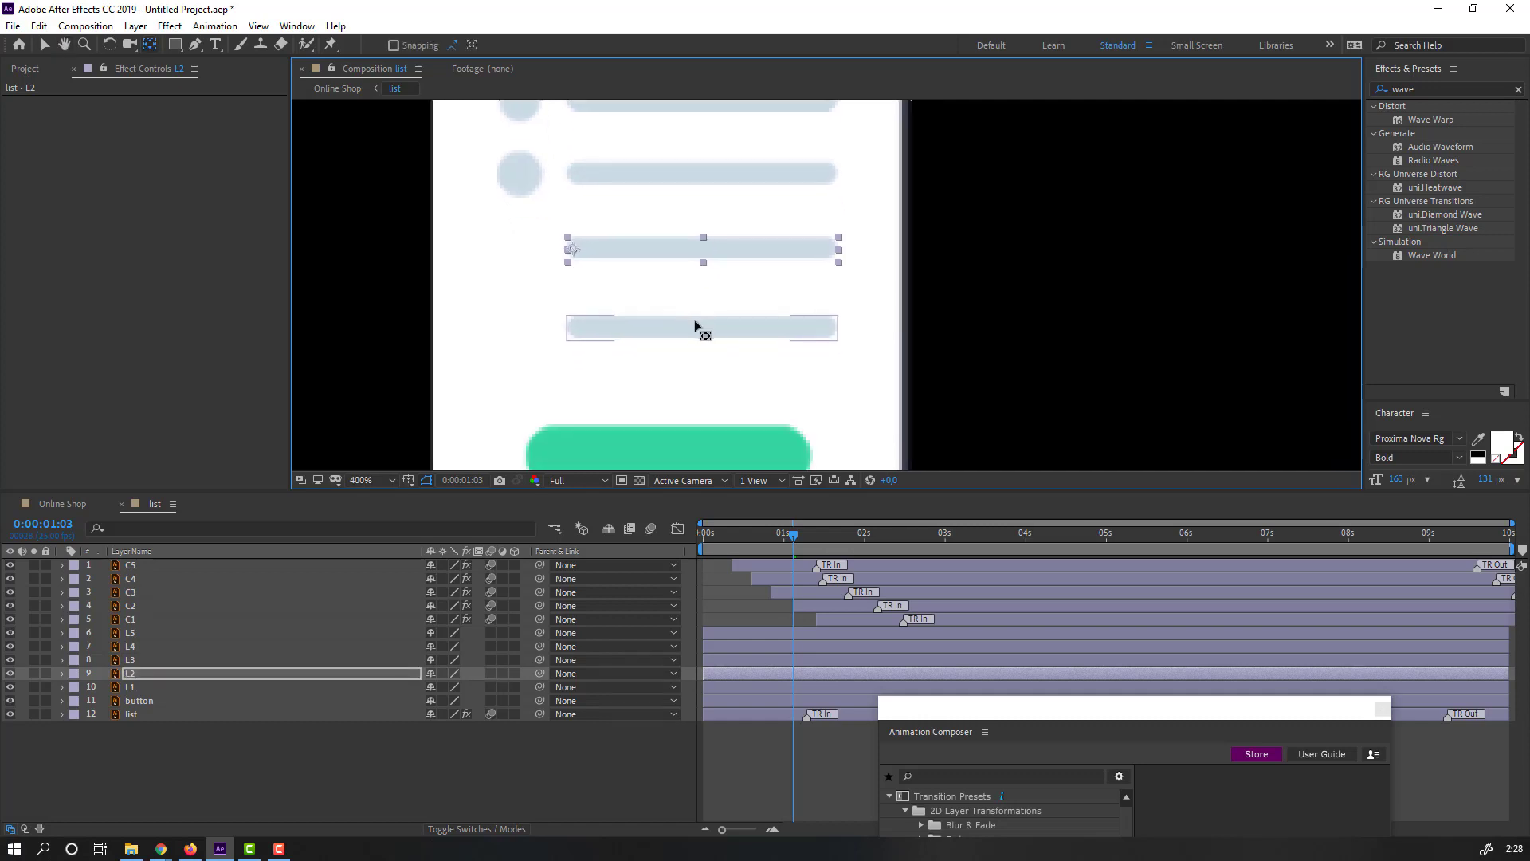
Move the anchor point of the L1 line to its left end, then return to the Selection tool.
left_click(704, 328)
left_click_drag(623, 331, 573, 331)
left_click(608, 365)
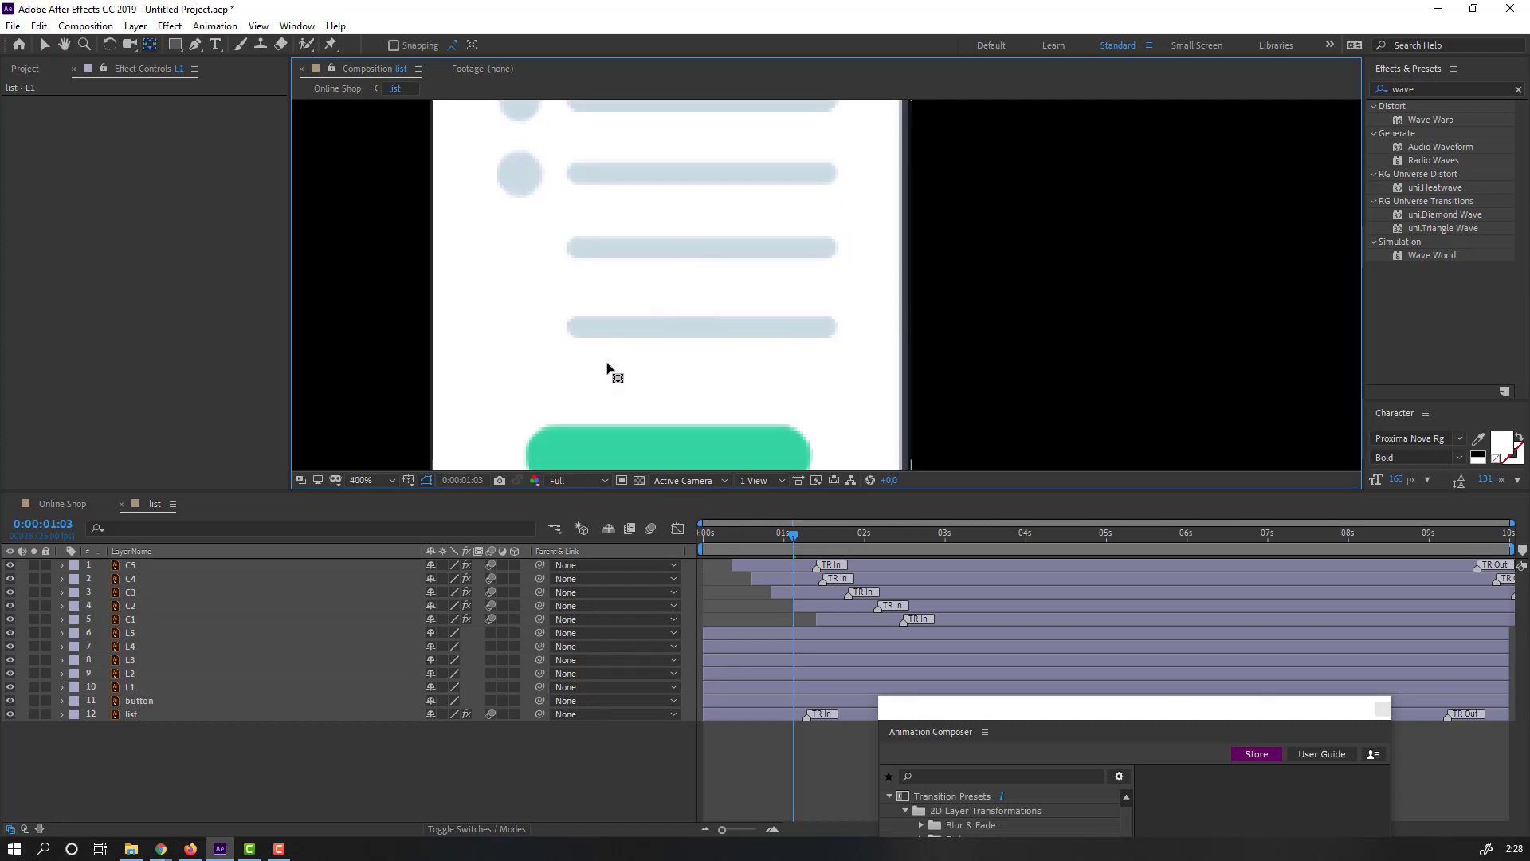
left_click(626, 329)
scroll(669, 311, "down", 1)
key("v")
Apply the Overshoot Scale From Anchor Point transition preset to layers L5 through L1 with Animation Composer.
left_click(724, 266)
left_click(735, 229)
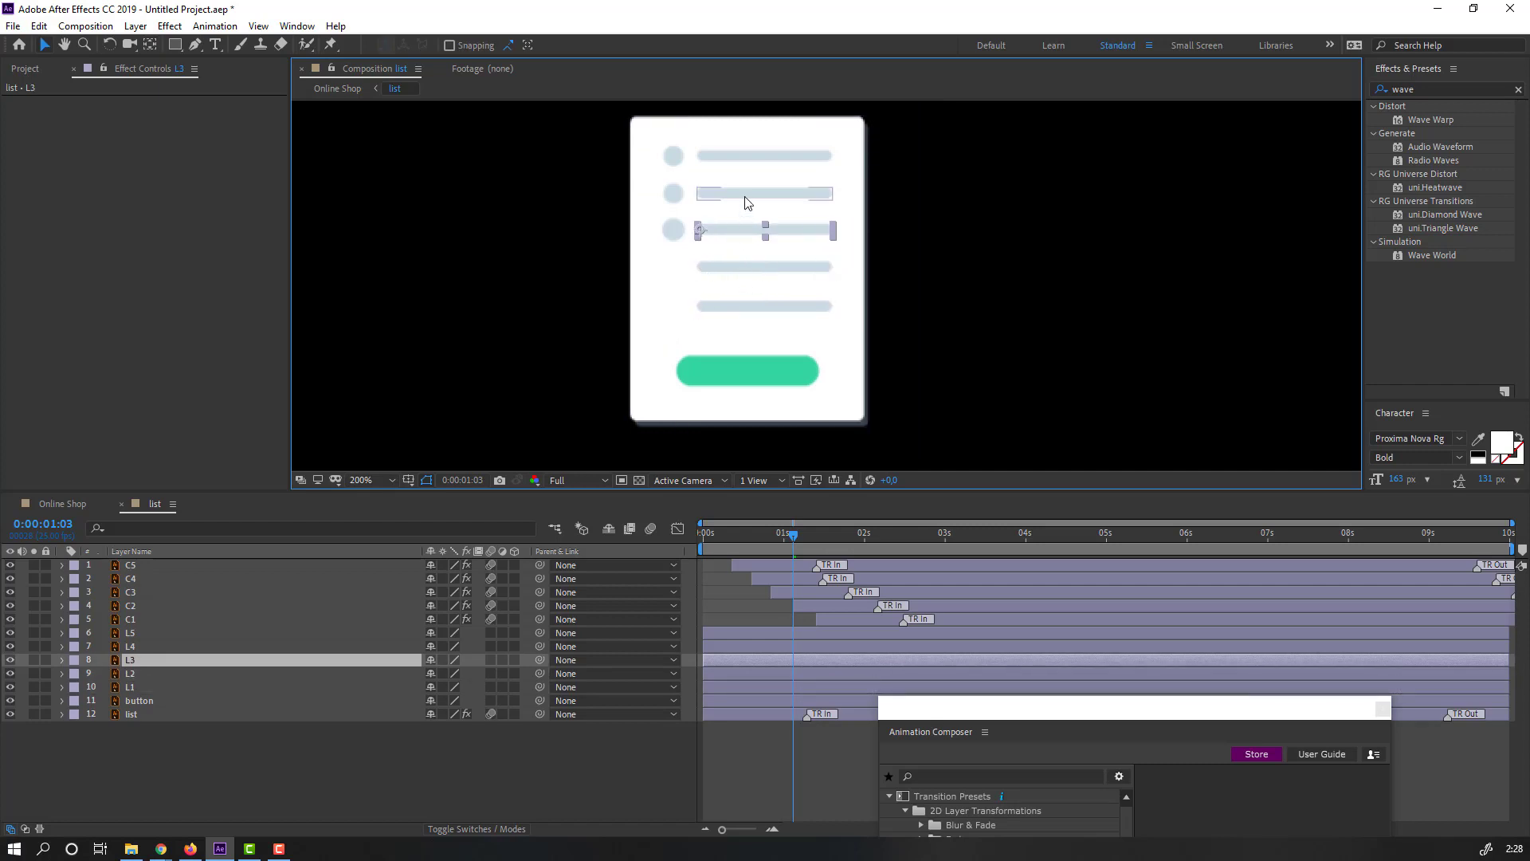
left_click(742, 193)
left_click(749, 159)
left_click_drag(1002, 711, 870, 294)
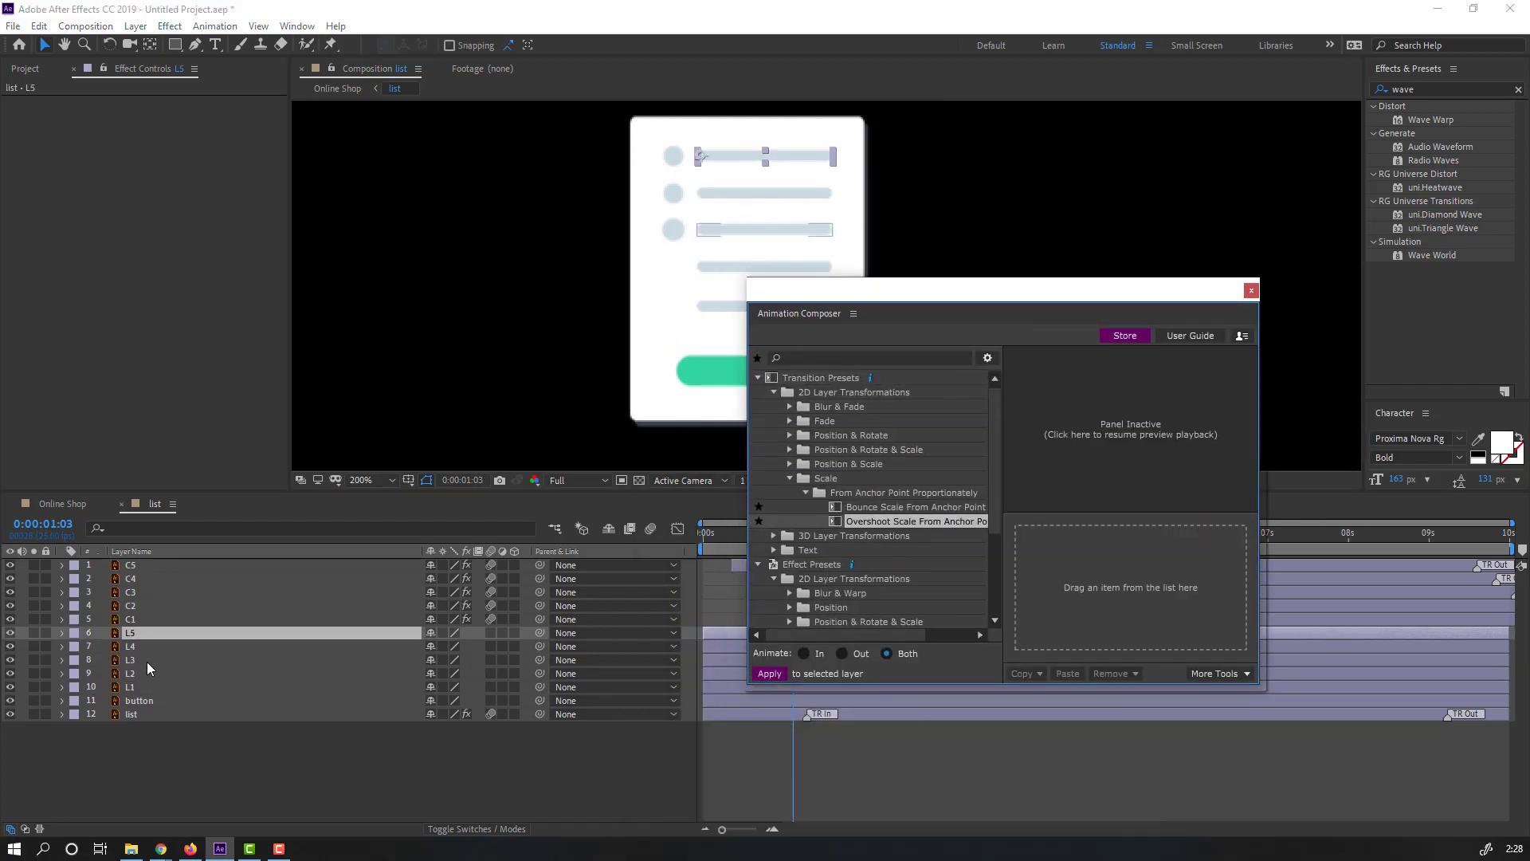
left_click(132, 687, "shift")
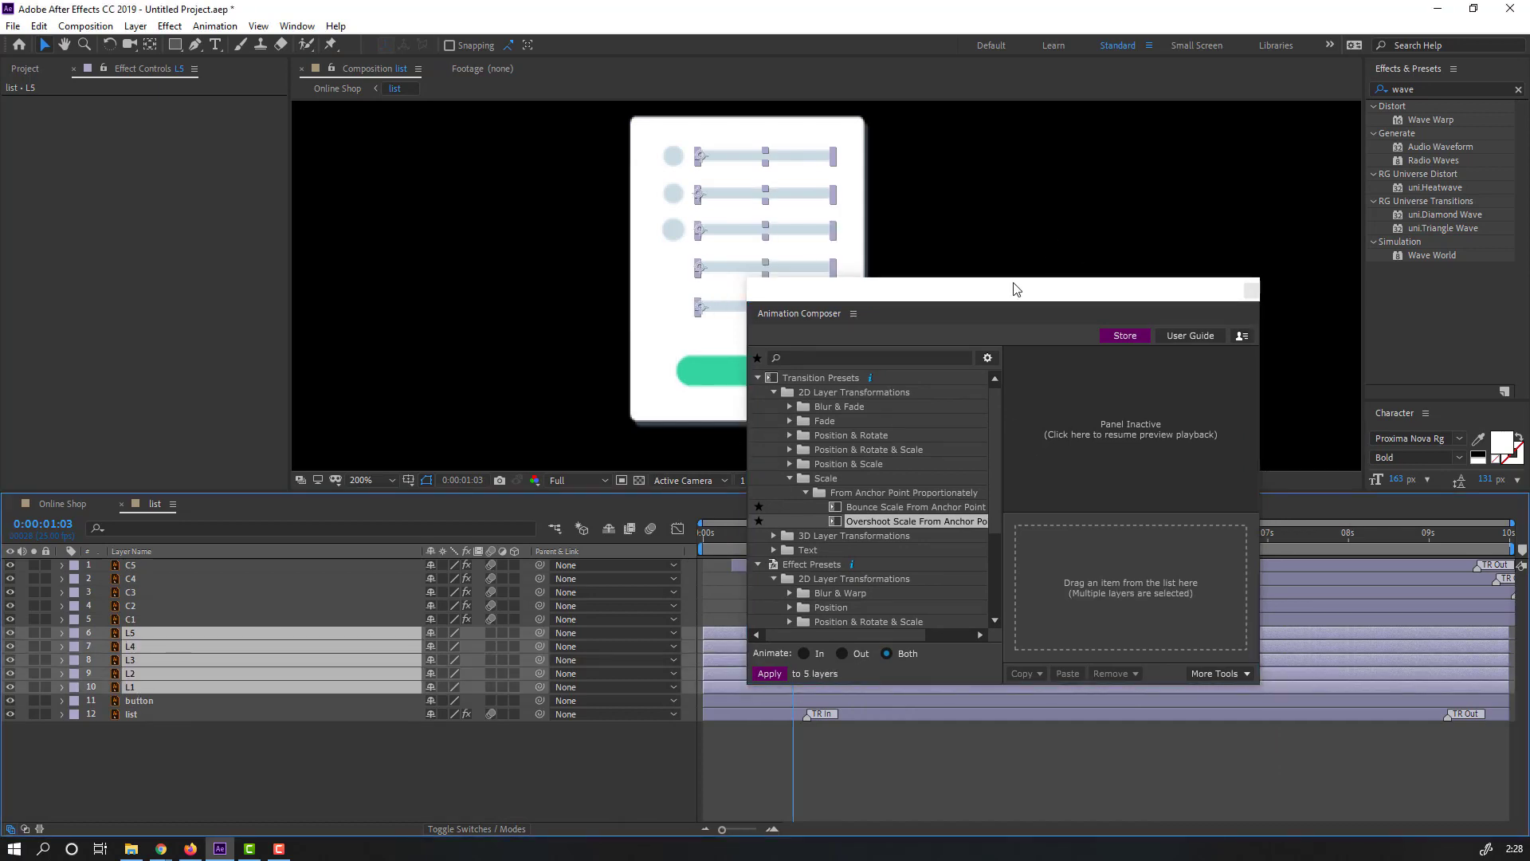
left_click_drag(1016, 288, 1114, 318)
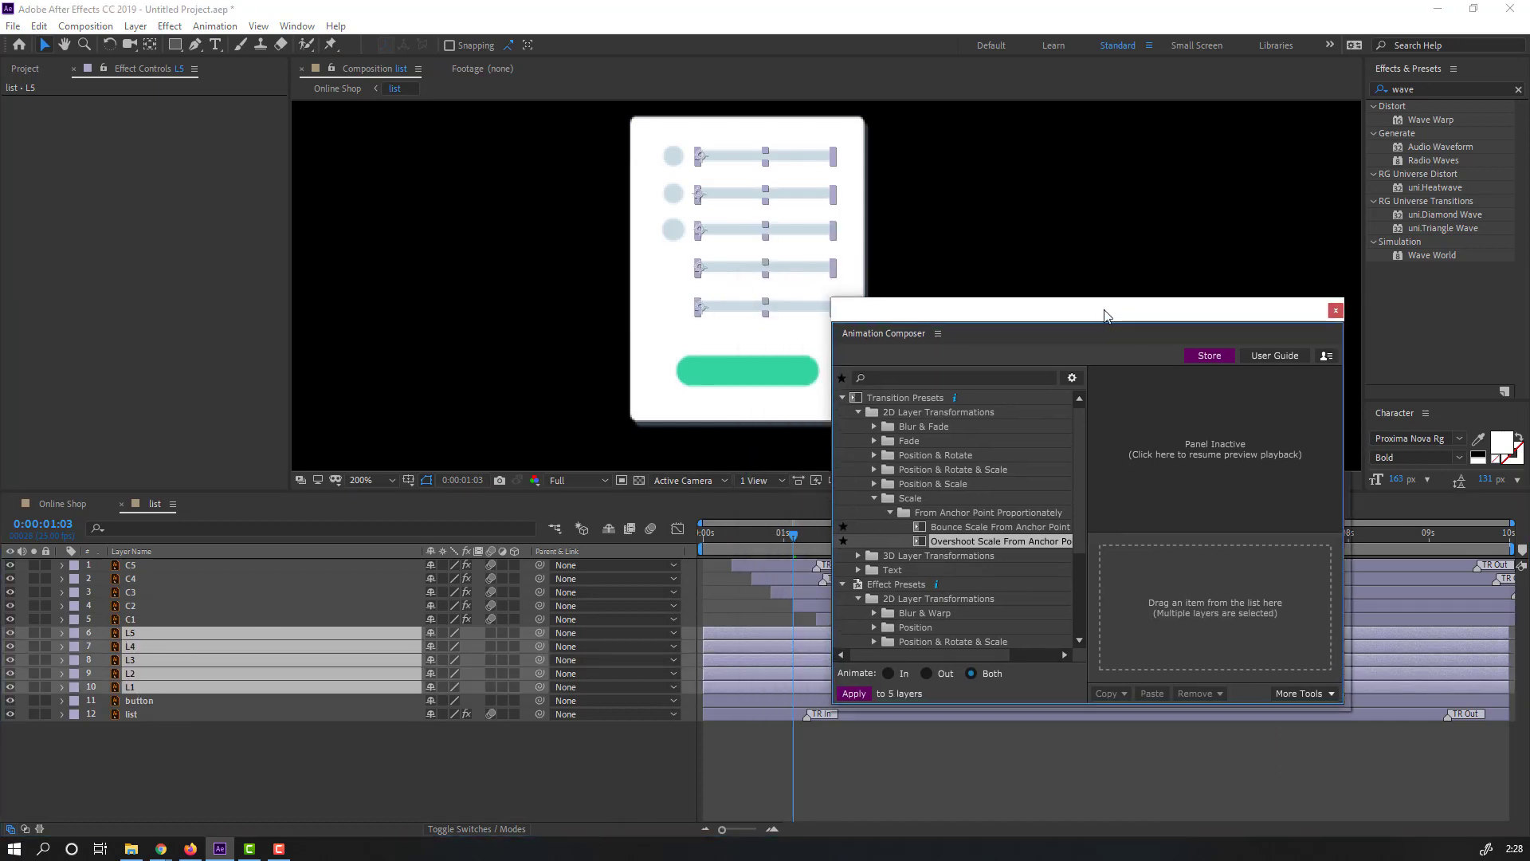
double_click(993, 550)
left_click_drag(1050, 327, 1081, 634)
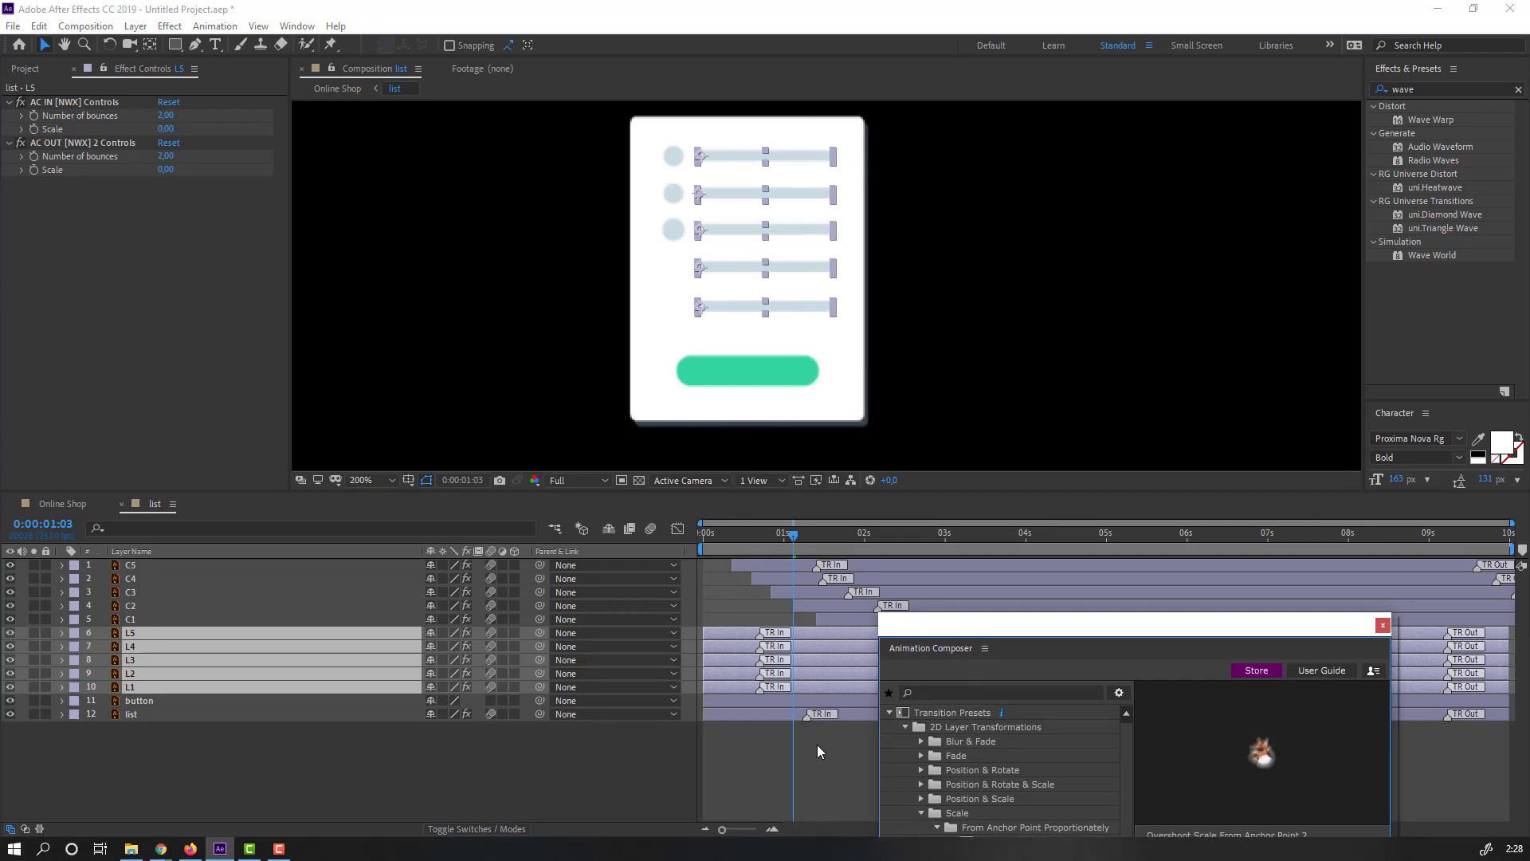
Lengthen the TR In transitions of L1 through L5 so they end at about 1.65 seconds, then preview.
left_click(817, 746)
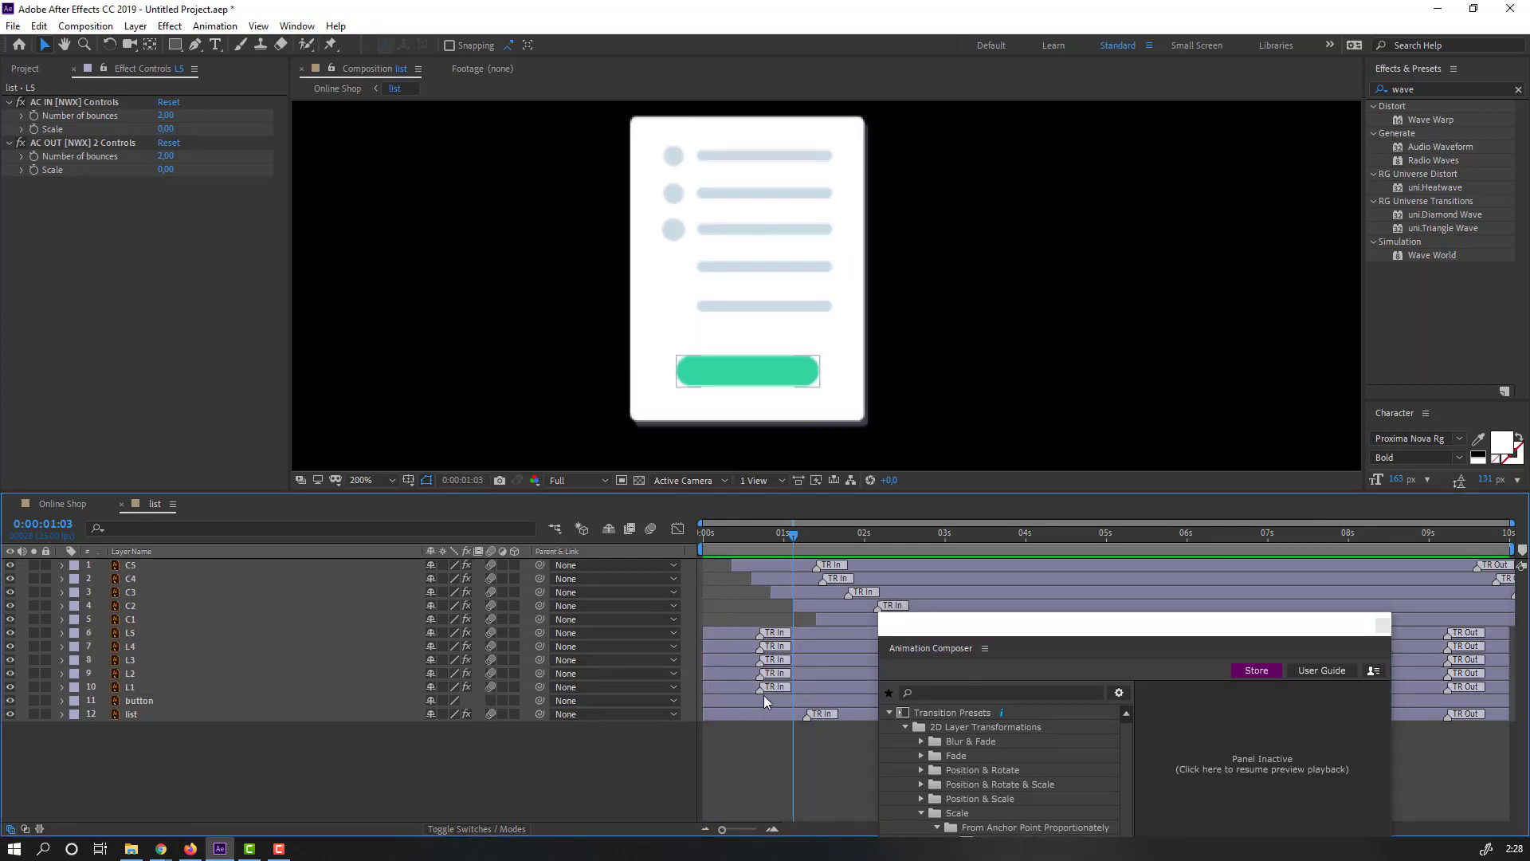
left_click_drag(836, 691, 842, 690)
left_click_drag(969, 631, 0, 415)
left_click_drag(758, 675, 844, 675)
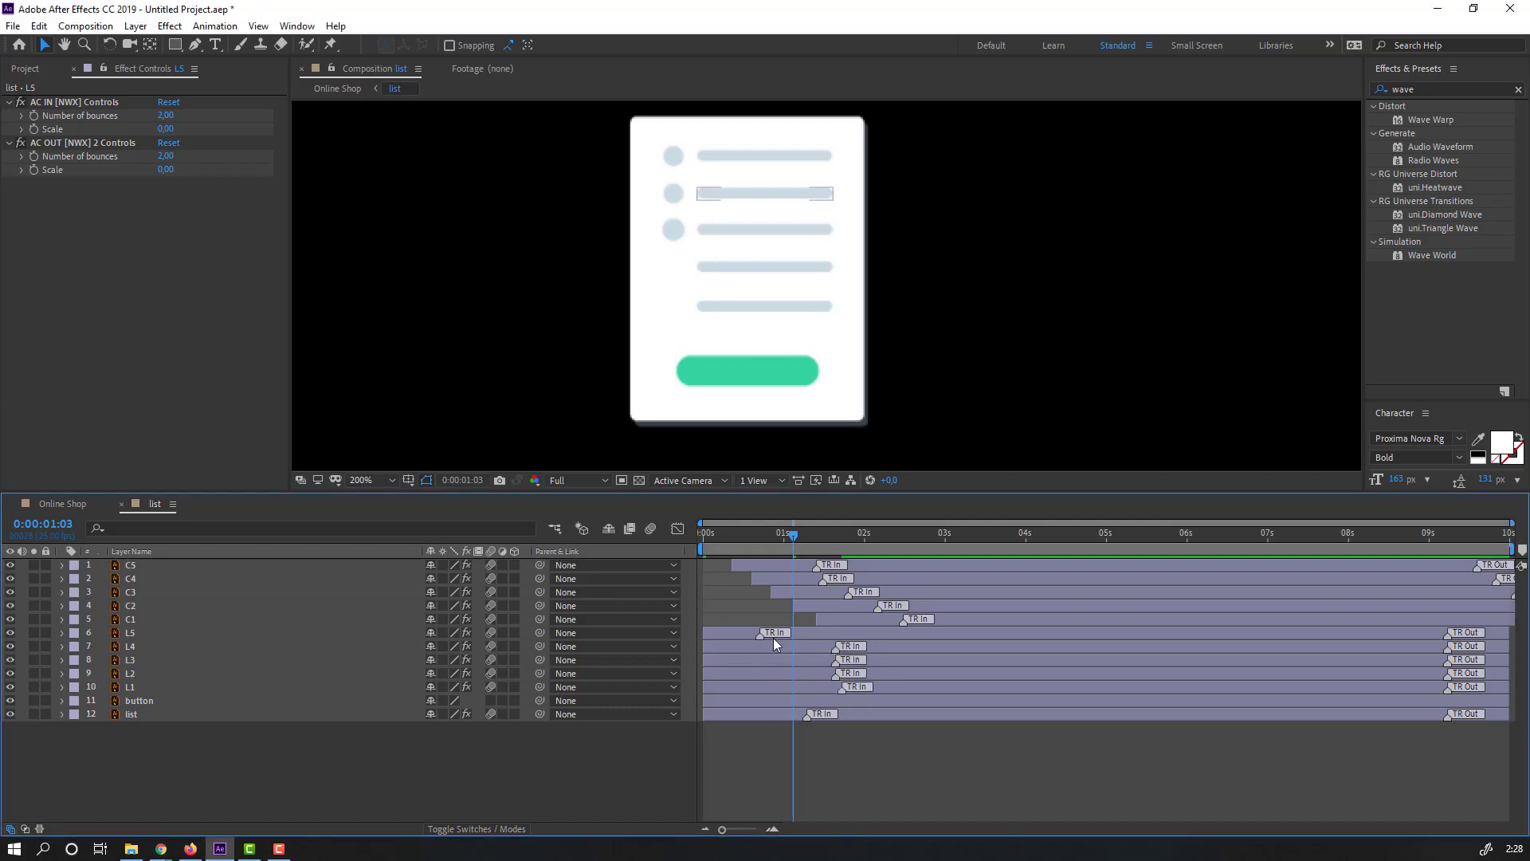
left_click_drag(831, 635, 836, 635)
key("space")
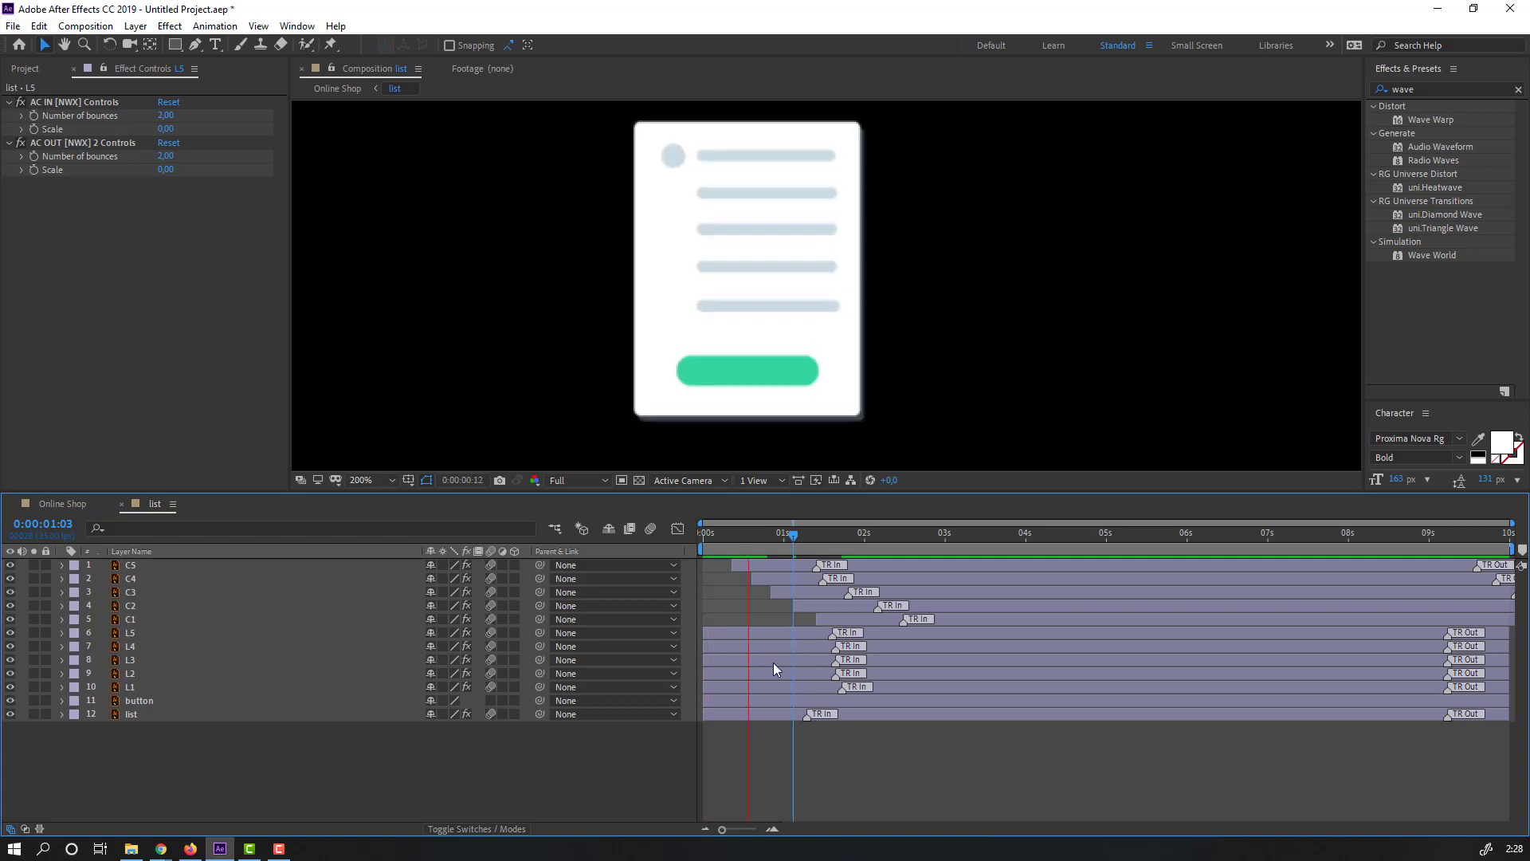
key("space")
Stagger the starts of L4, L3, L2, L1 and button about 0.4 seconds apart after L5.
left_click(751, 636)
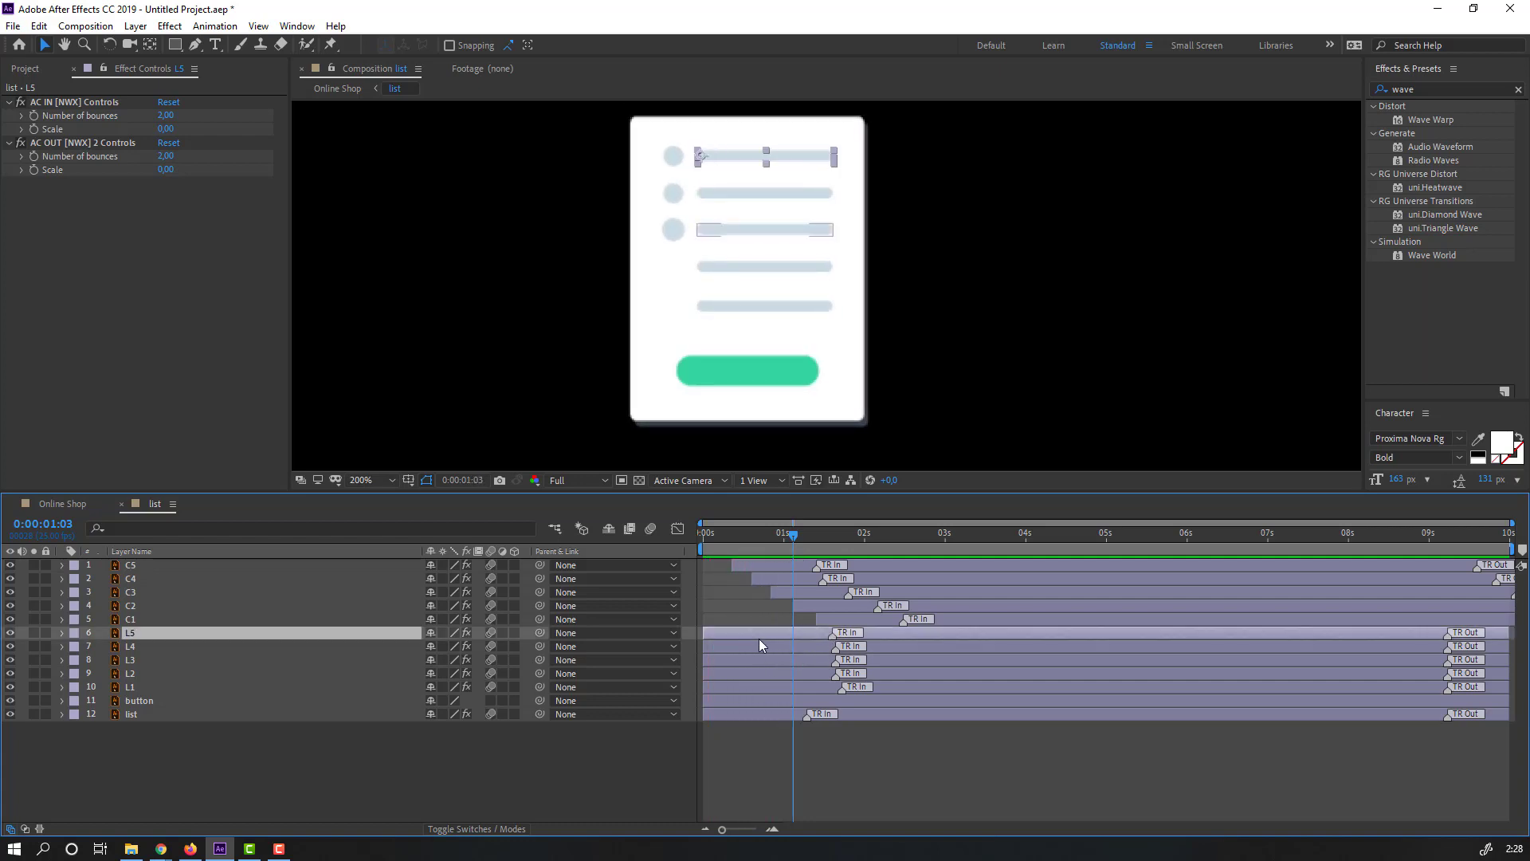
left_click_drag(727, 644, 824, 678)
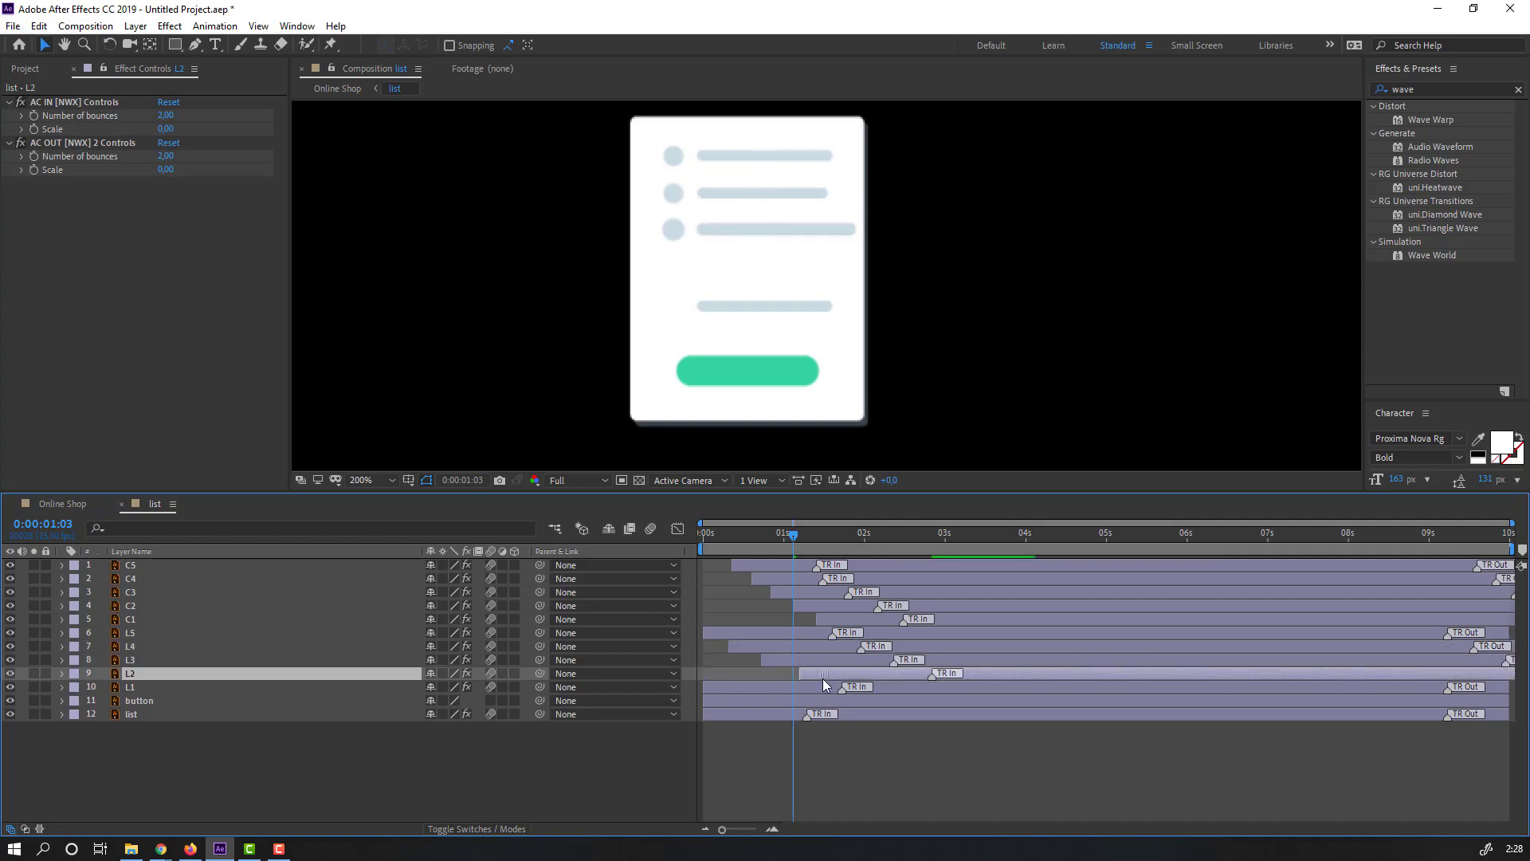
left_click_drag(710, 686, 900, 701)
Shift layers L5 through button together so L5 starts at about 0.6 seconds, previewing the list animation.
left_click(739, 632)
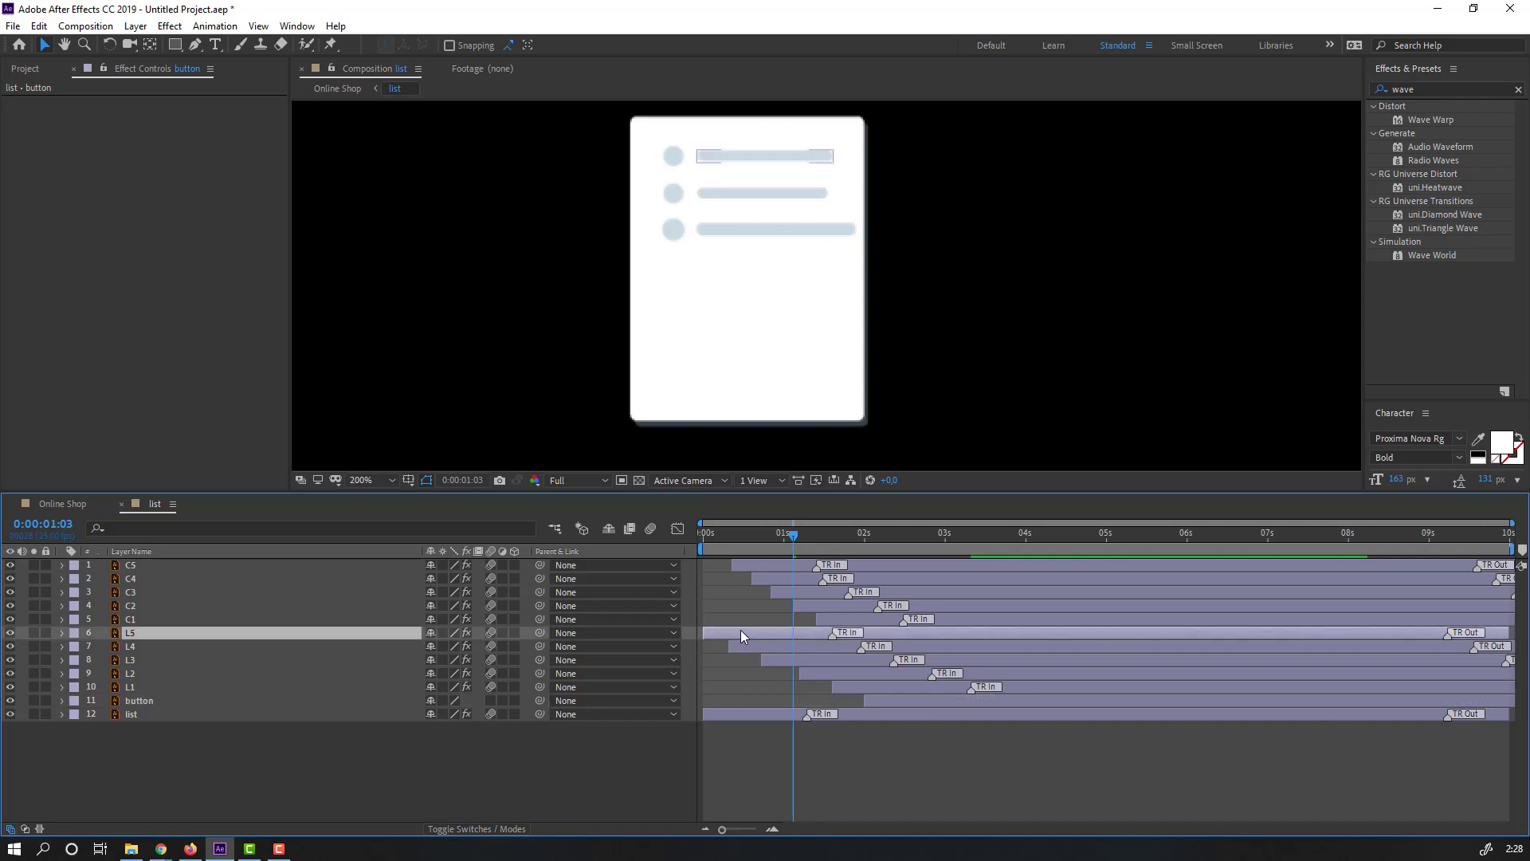
left_click(902, 700, "shift")
left_click_drag(724, 640, 854, 643)
key("space")
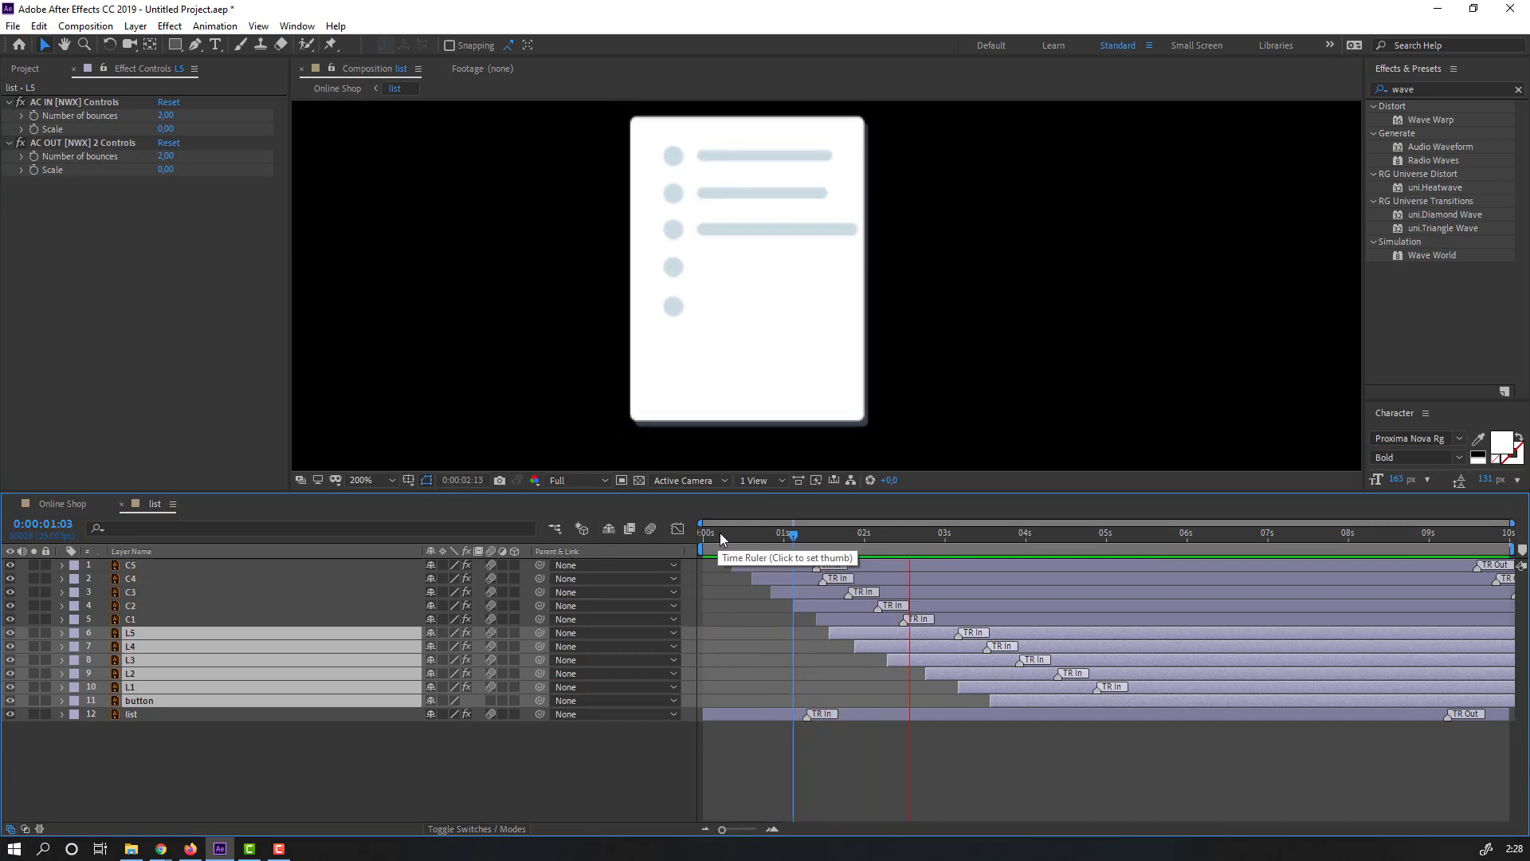
key("space")
left_click_drag(871, 632, 809, 634)
key("space")
key("space")
key("space")
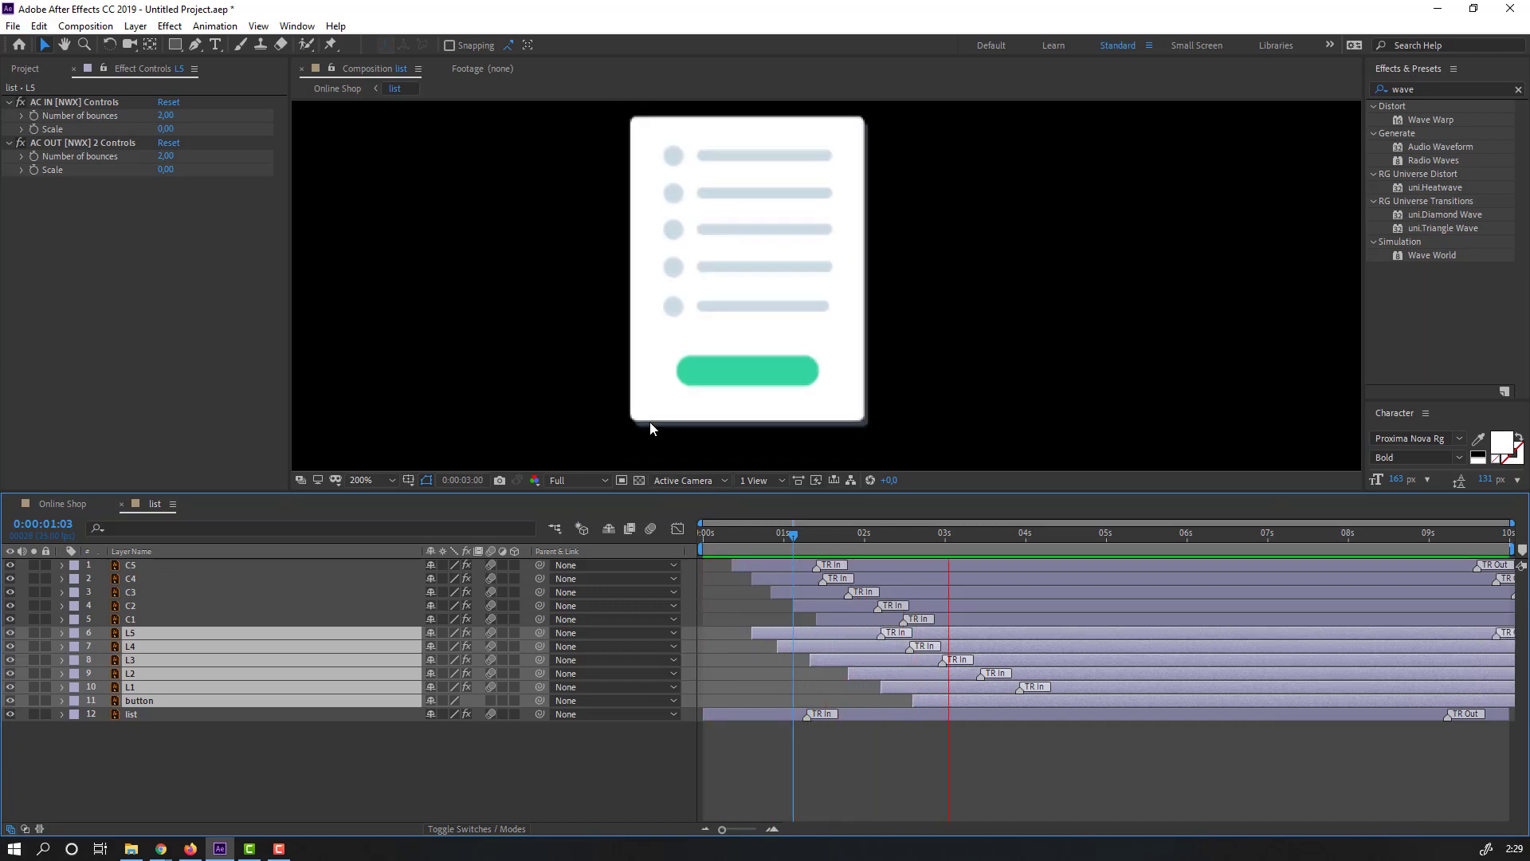
key("space")
Apply the Overshoot Scale From Anchor Point transition preset to the button layer.
left_click(119, 720)
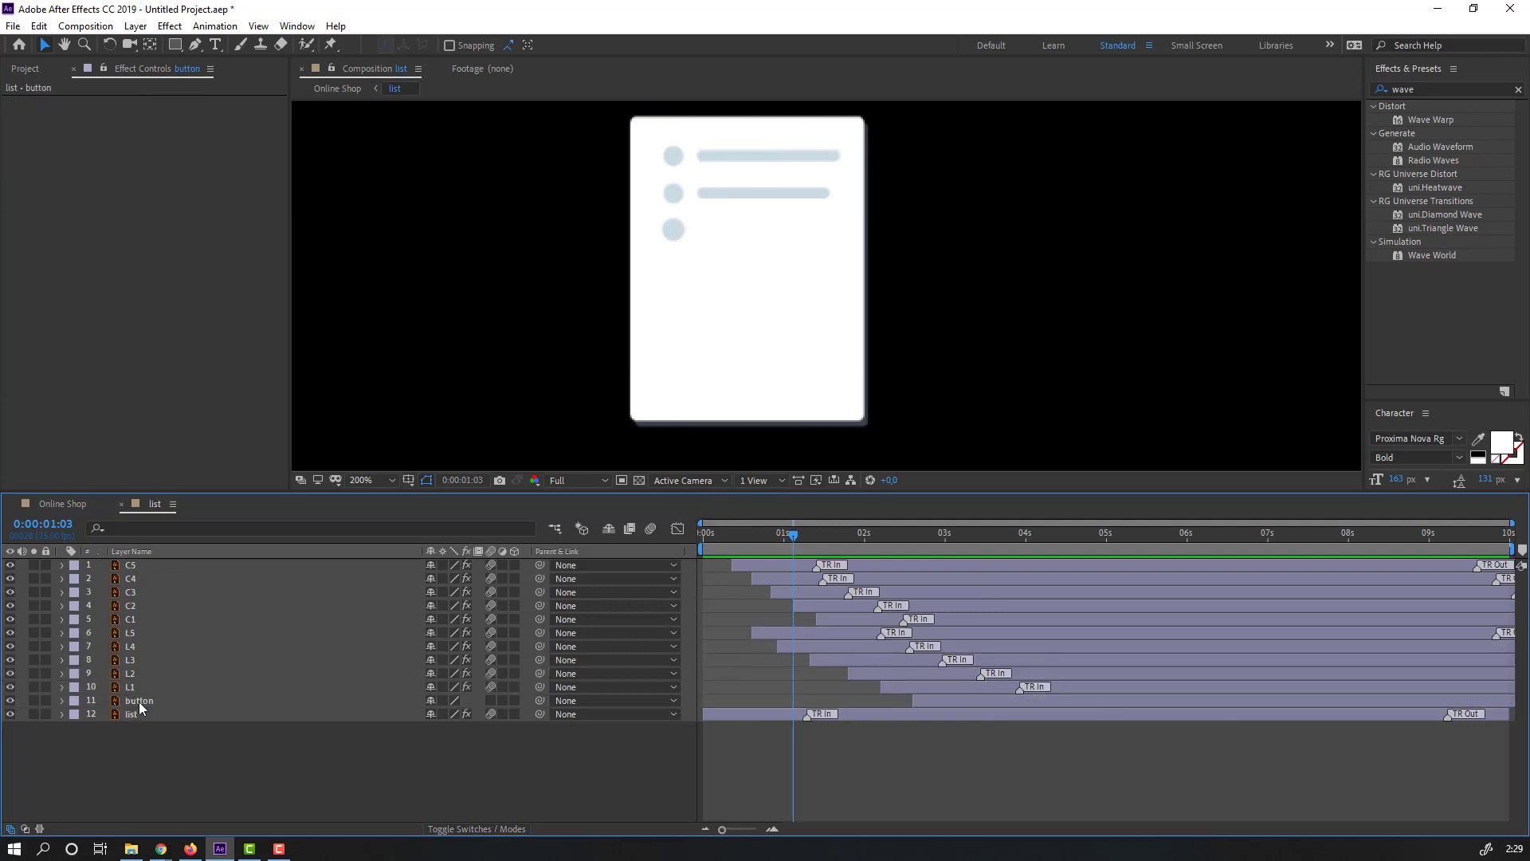
left_click(139, 702)
left_click_drag(0, 478, 1179, 451)
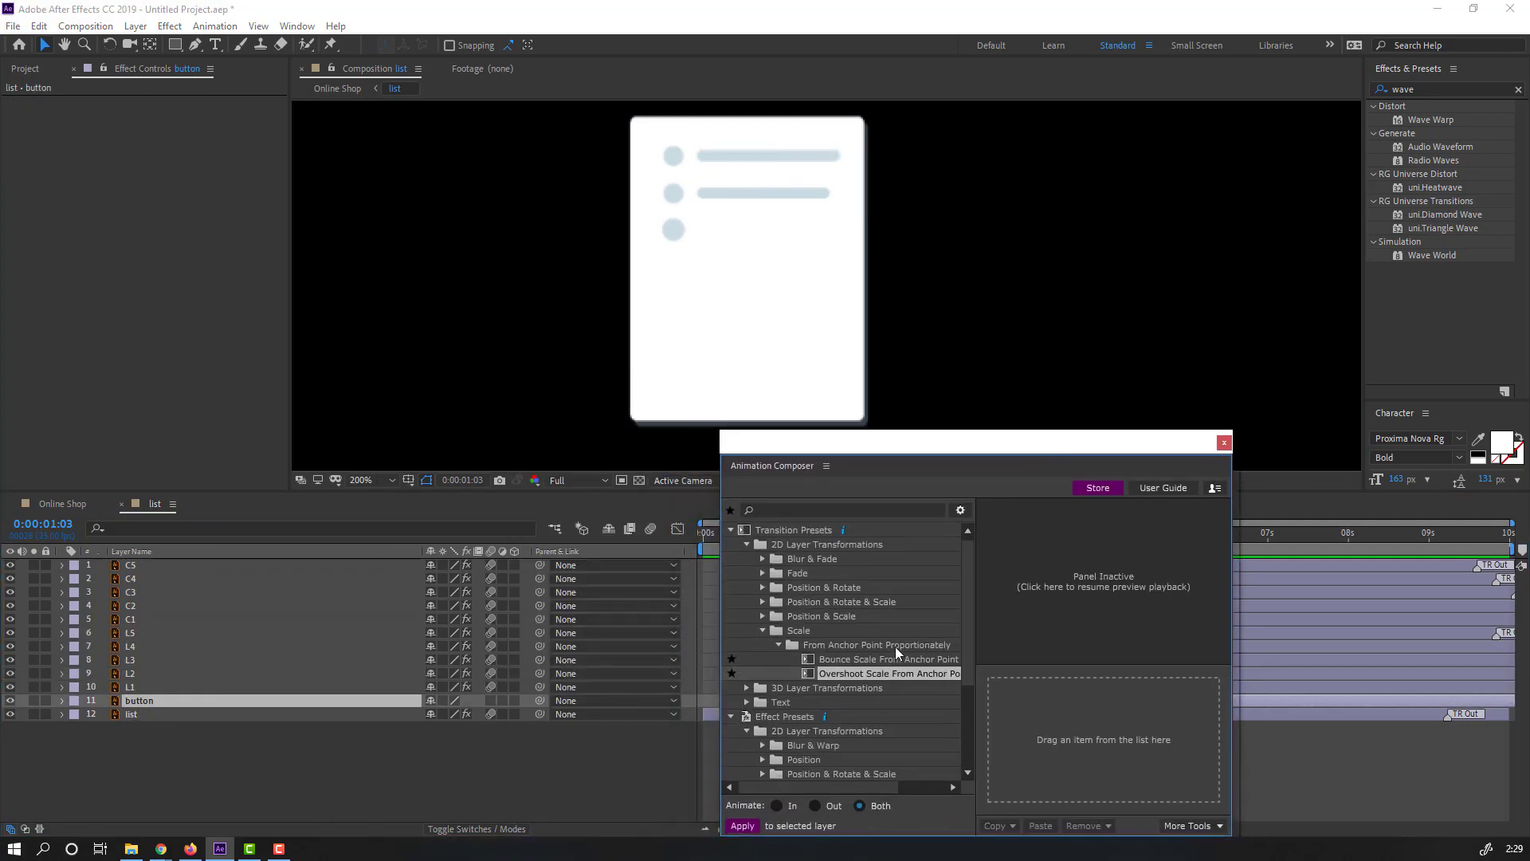
double_click(882, 676)
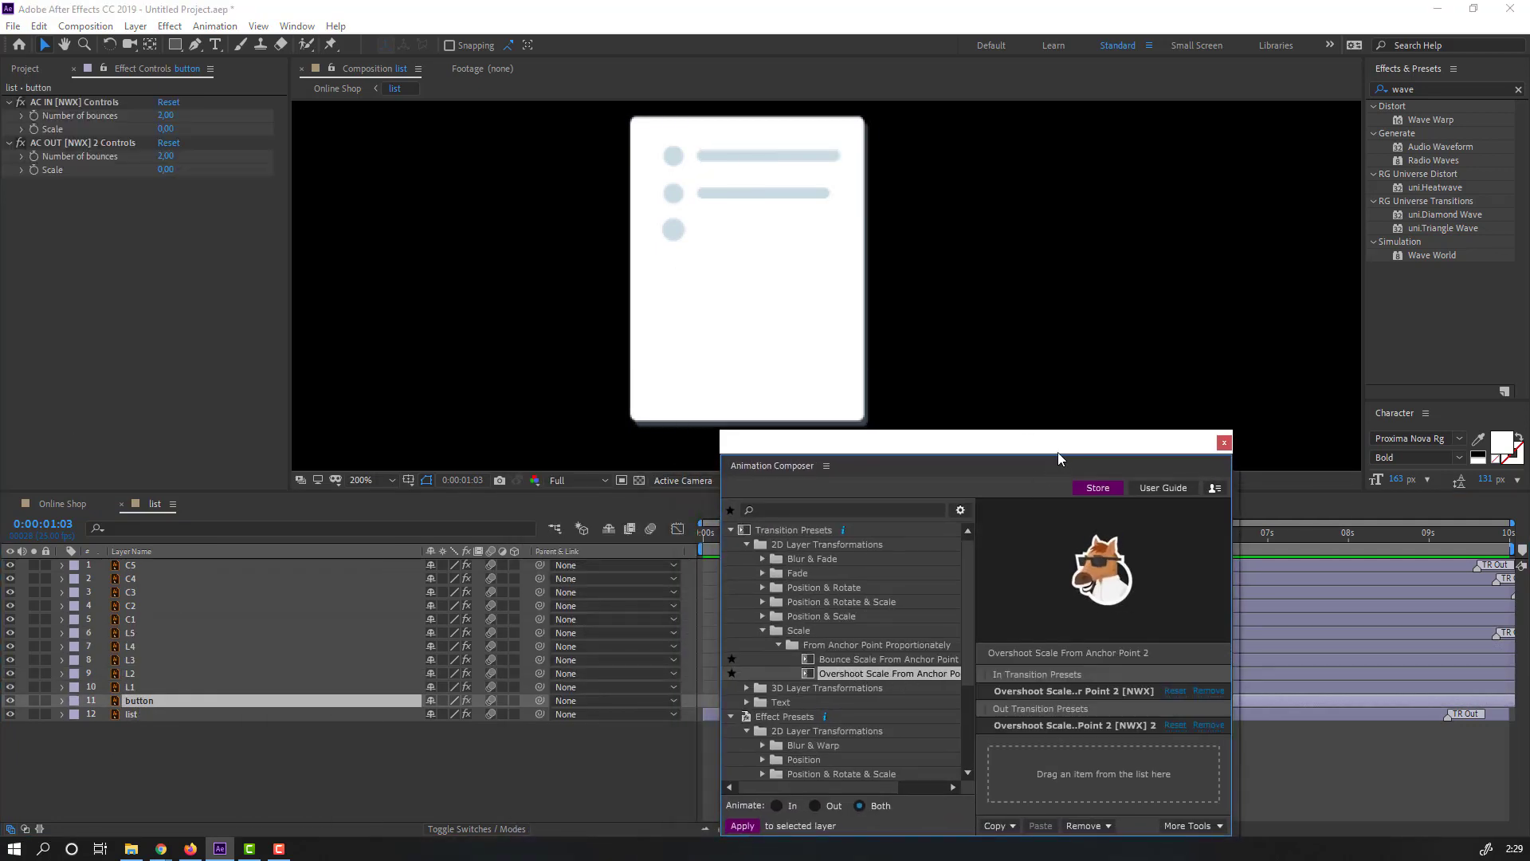
left_click_drag(1060, 455, 0, 454)
Lengthen the button layer's TR In transition to about 1.4 seconds and start the layer at about 2.45 seconds, then preview.
left_click(972, 710)
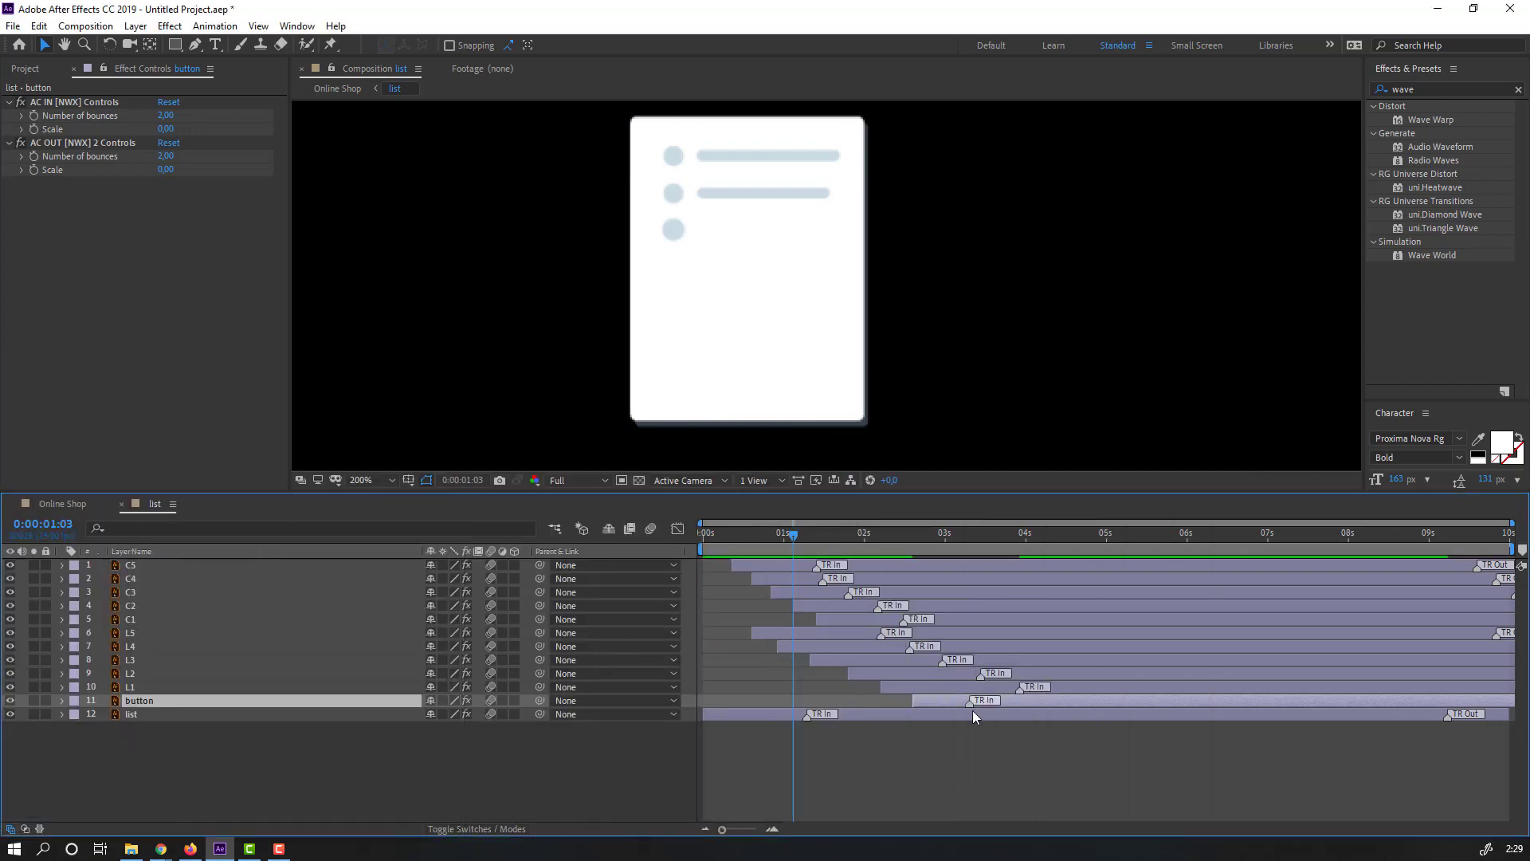
left_click(949, 698)
mouse_move(970, 705)
left_mouse_down()
mouse_move(1022, 705)
mouse_move(974, 703)
left_mouse_up()
left_click(944, 765)
key("space")
key("comma")
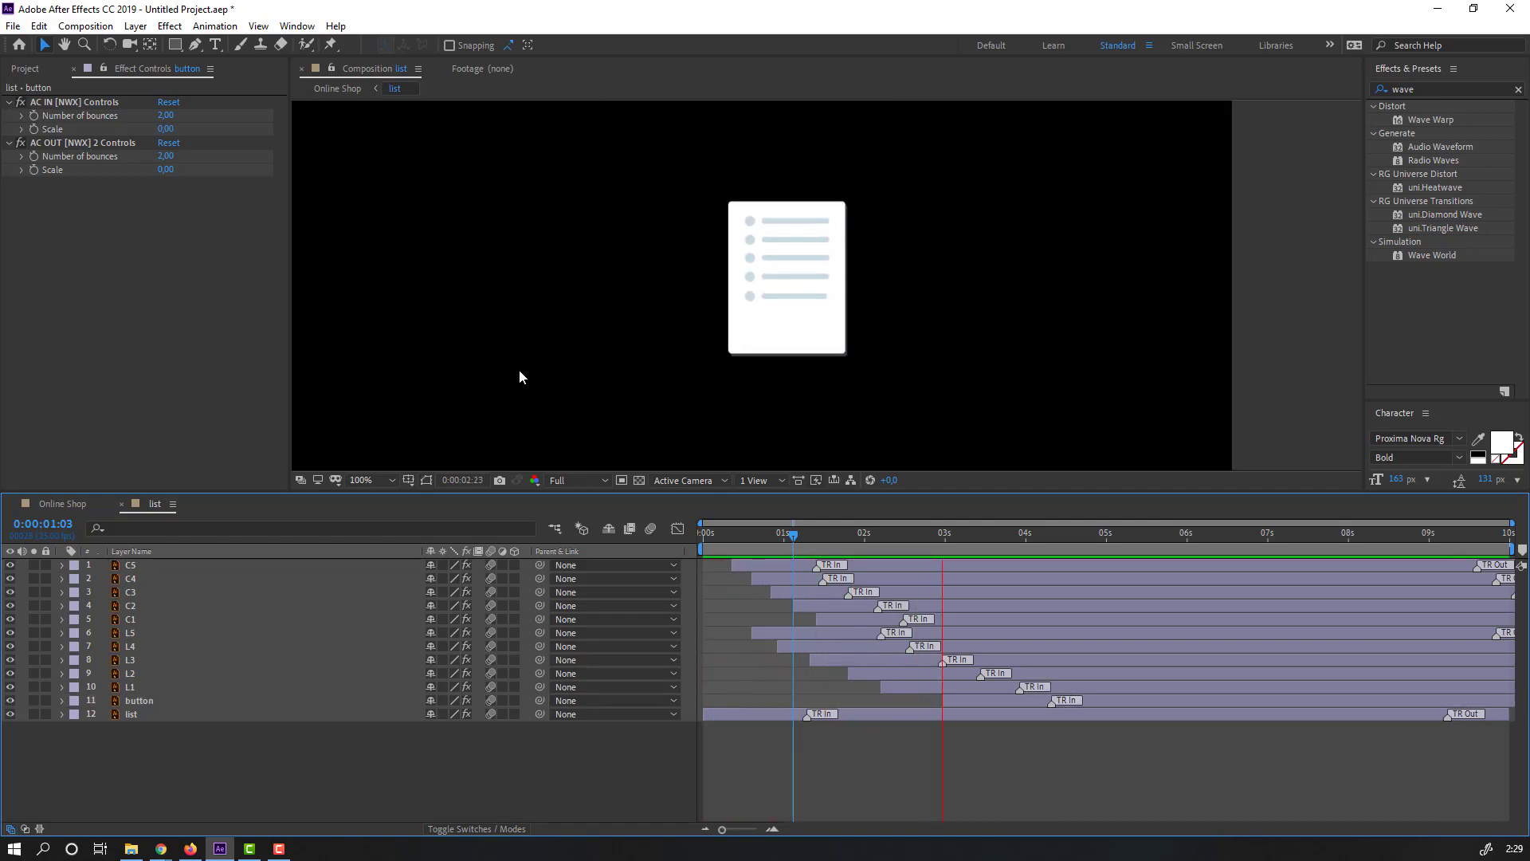
key("space")
left_click_drag(972, 702, 941, 699)
key("space")
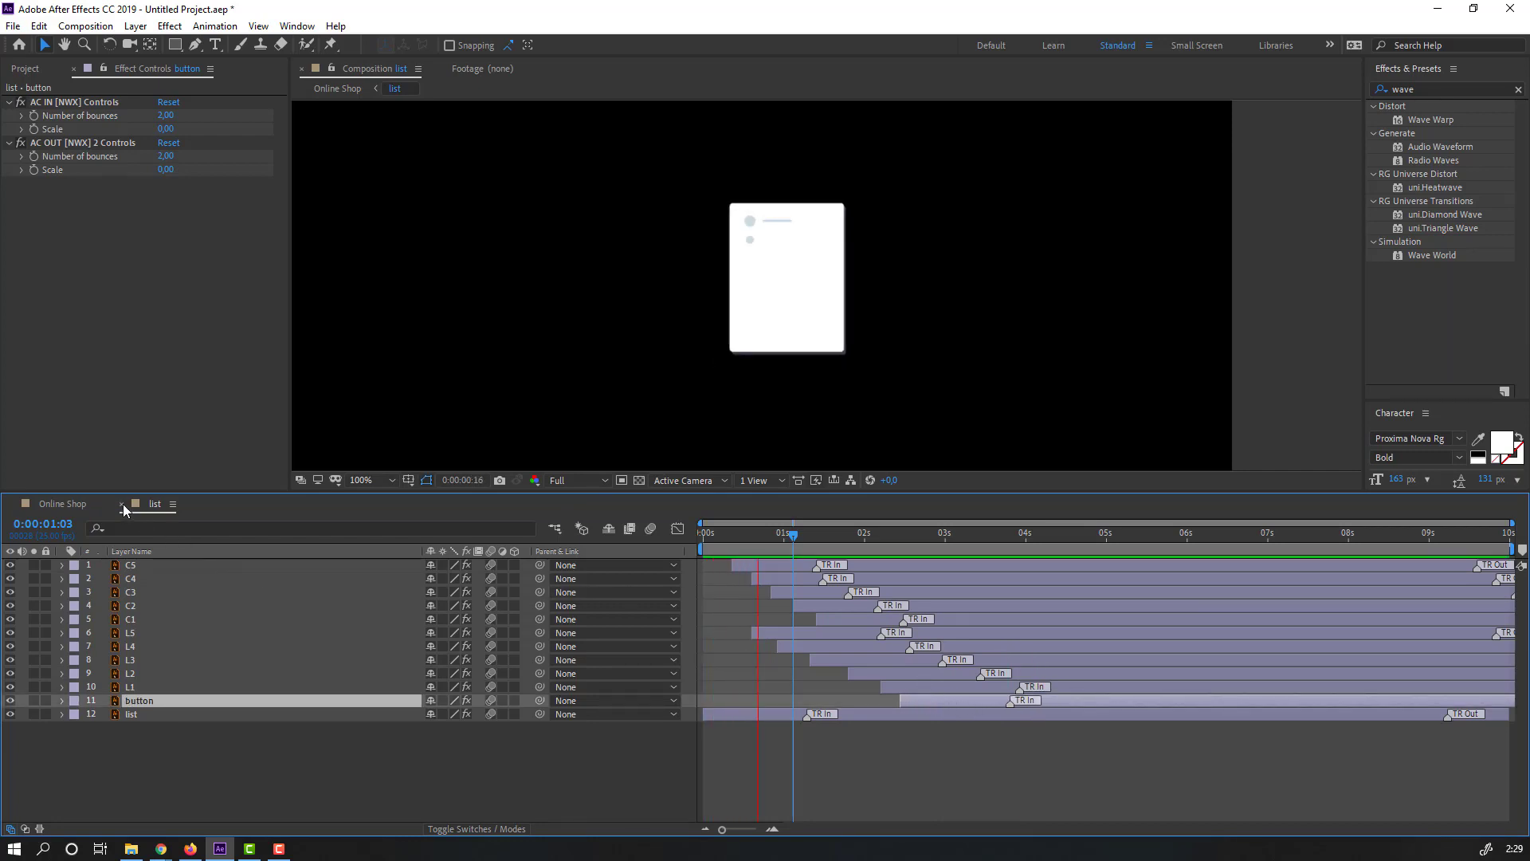
Return to the Online Shop composition and shift the [list] layer to start at about 1.4 seconds.
left_click(122, 504)
left_click_drag(722, 531, 854, 532)
left_click_drag(735, 793, 834, 792)
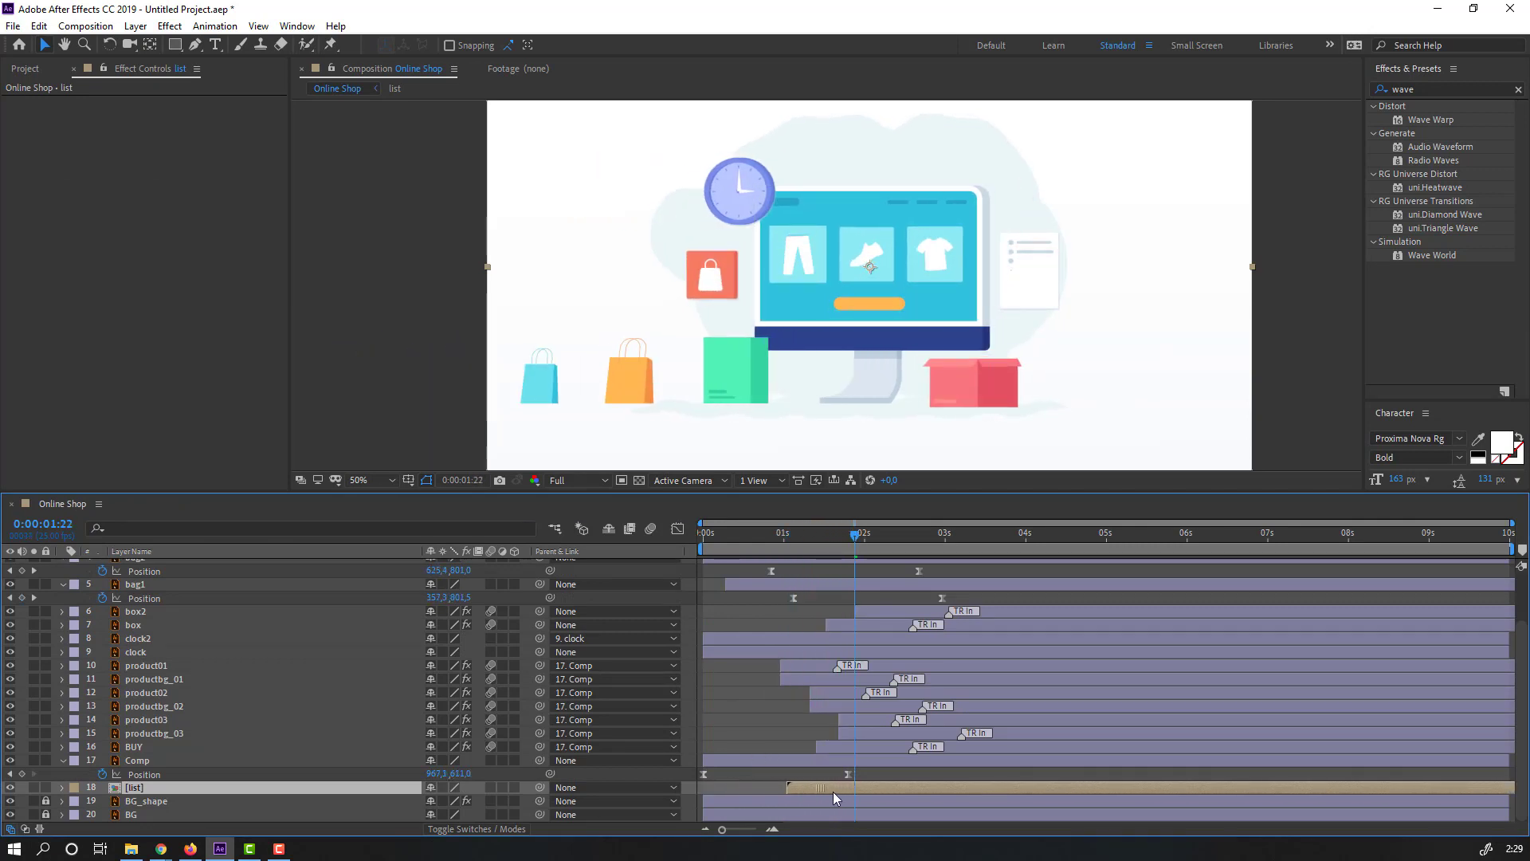
Preview the full Online Shop animation with the composition view set to Fit up to 100%.
key("space")
key("comma")
key("comma")
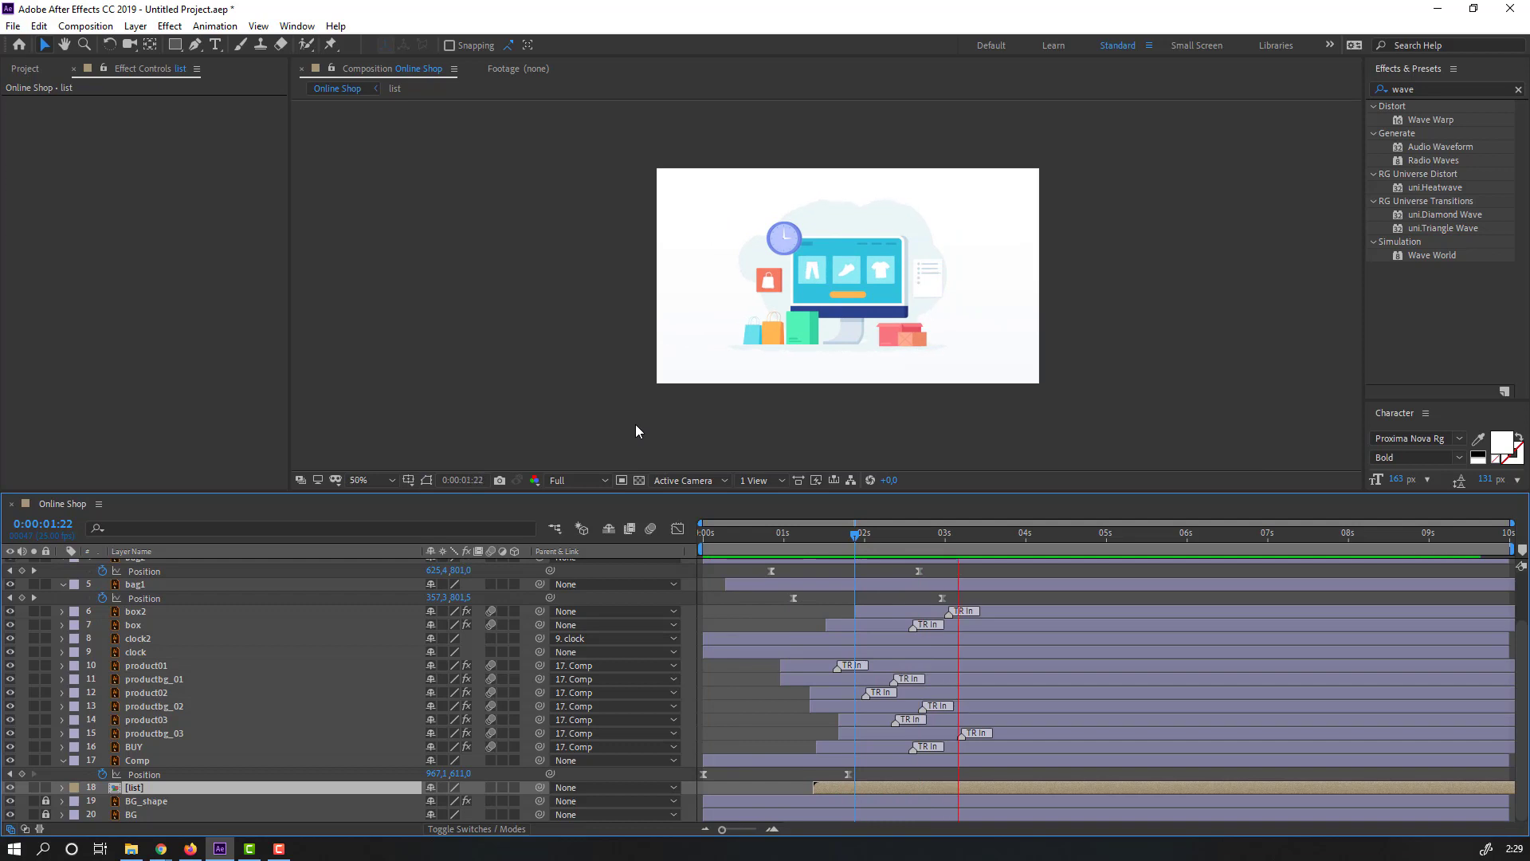
key("period")
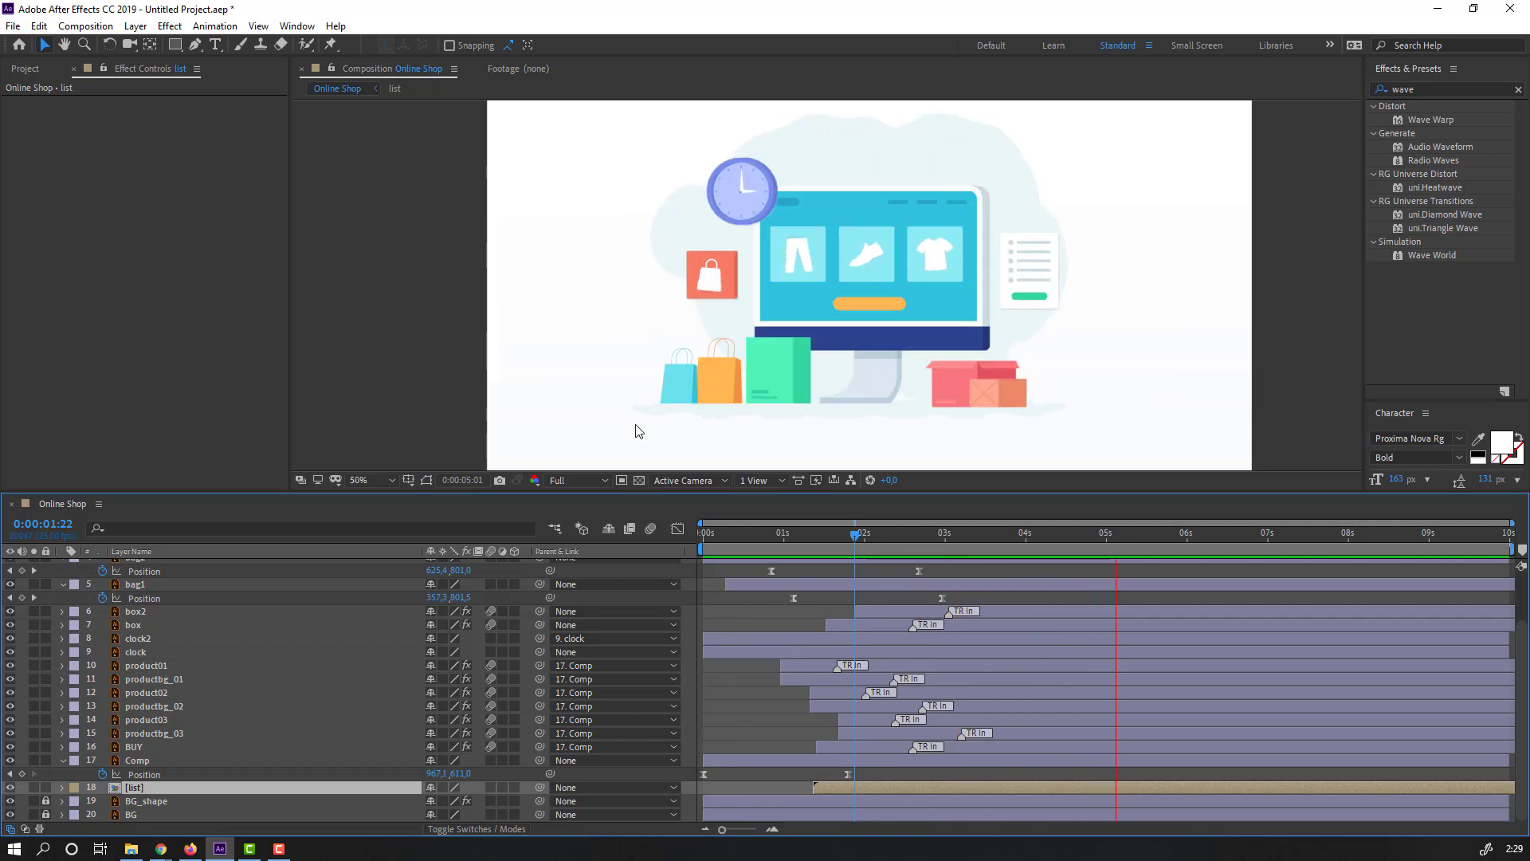
left_click(391, 480)
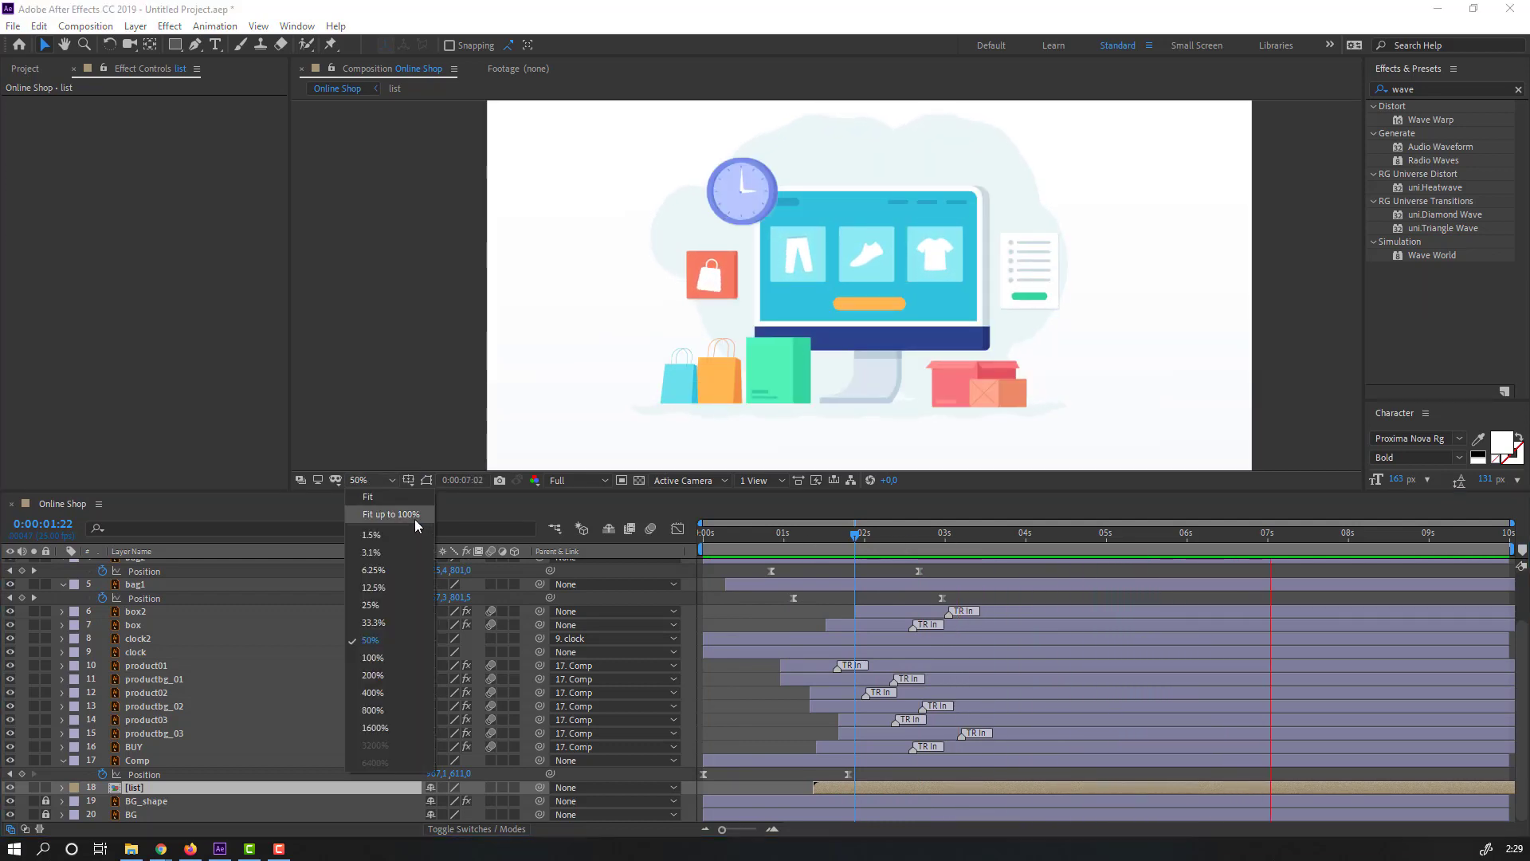
left_click(419, 520)
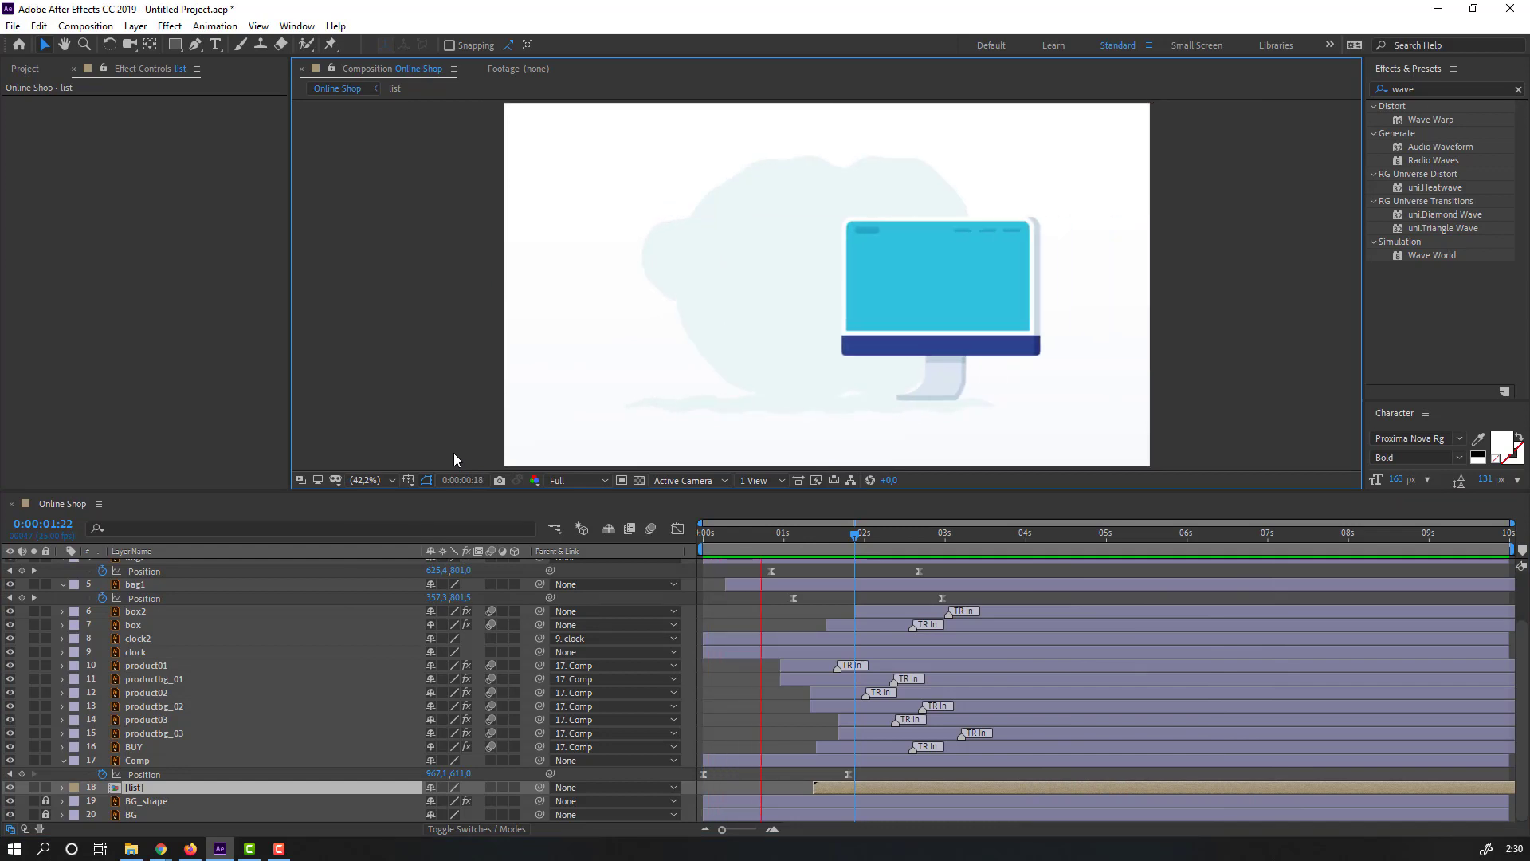